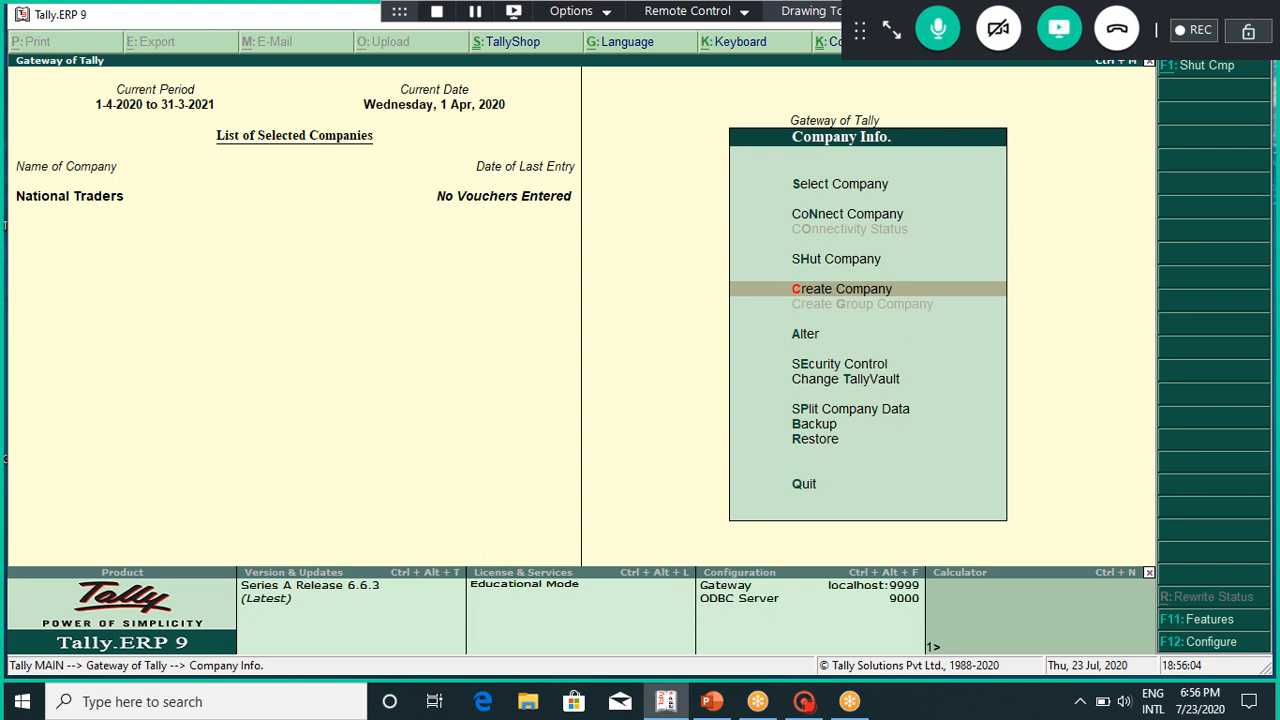
Step: Open the Company Creation form to set up a new company
key("Return")
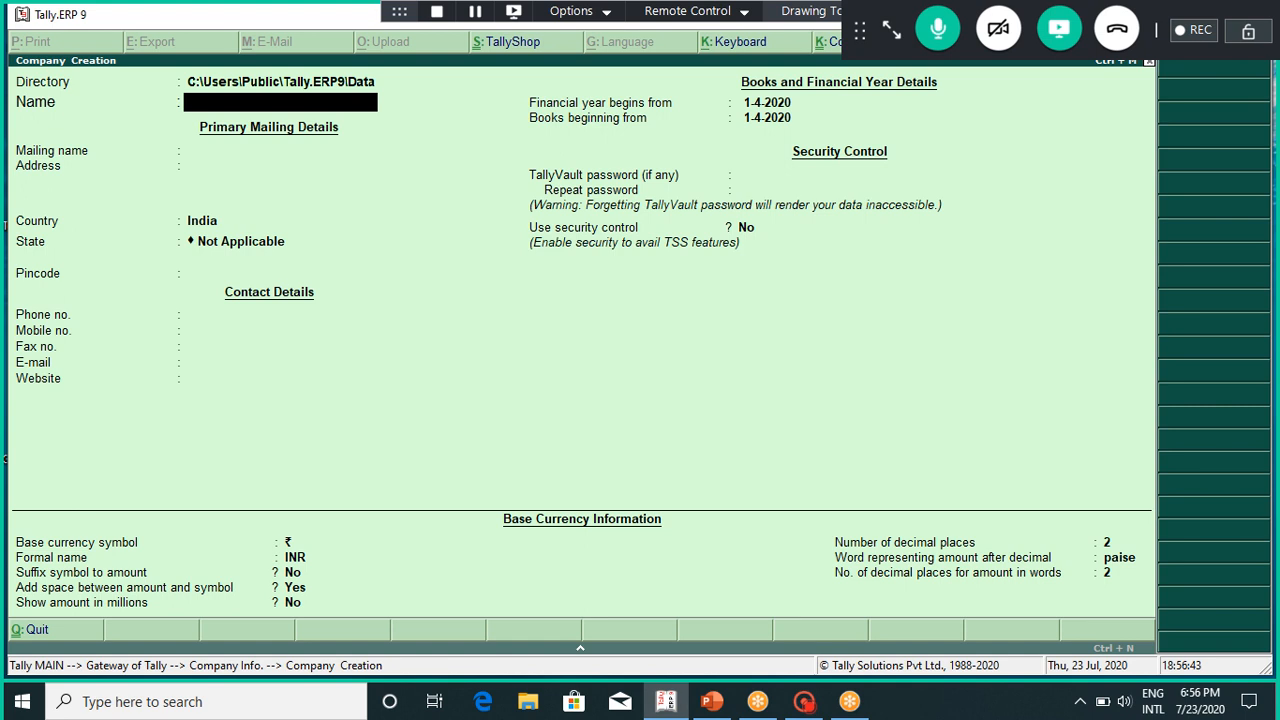
Step: Enter the company name Xyz, address Bangalore, country India and state Karnataka
type("Xyz")
key("Return")
key("Return")
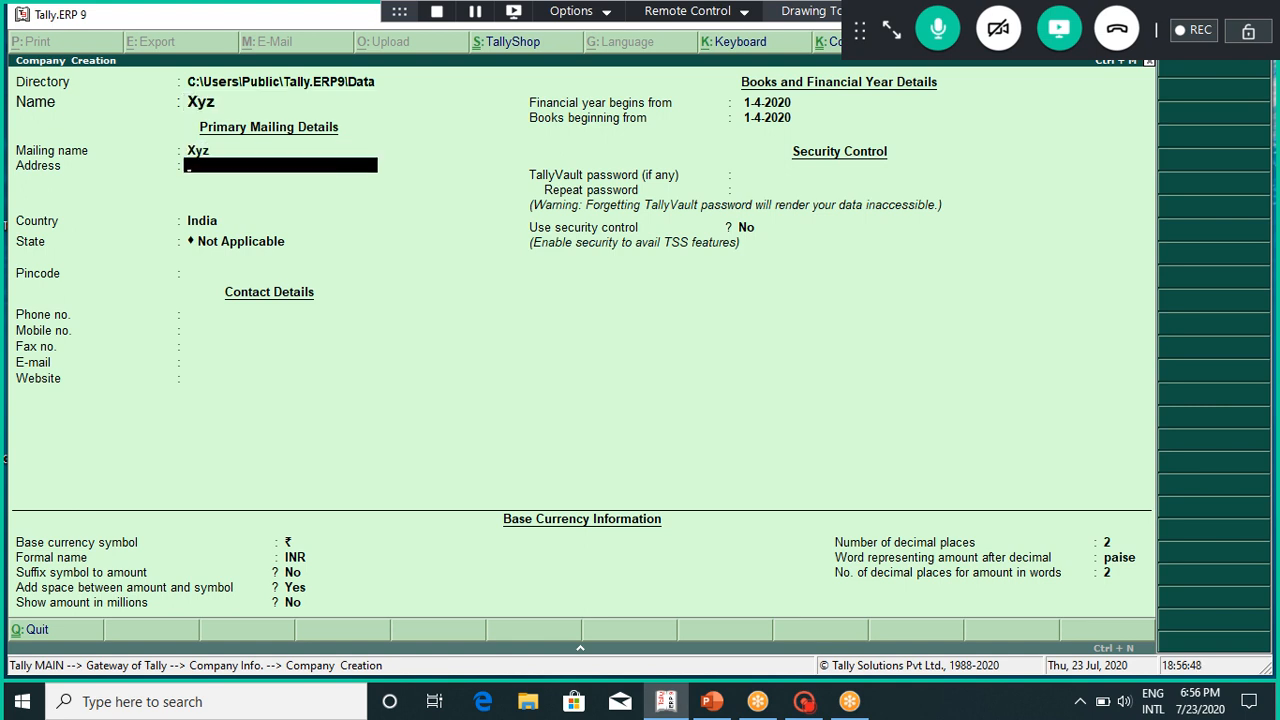
type("Bangalor")
key("Return")
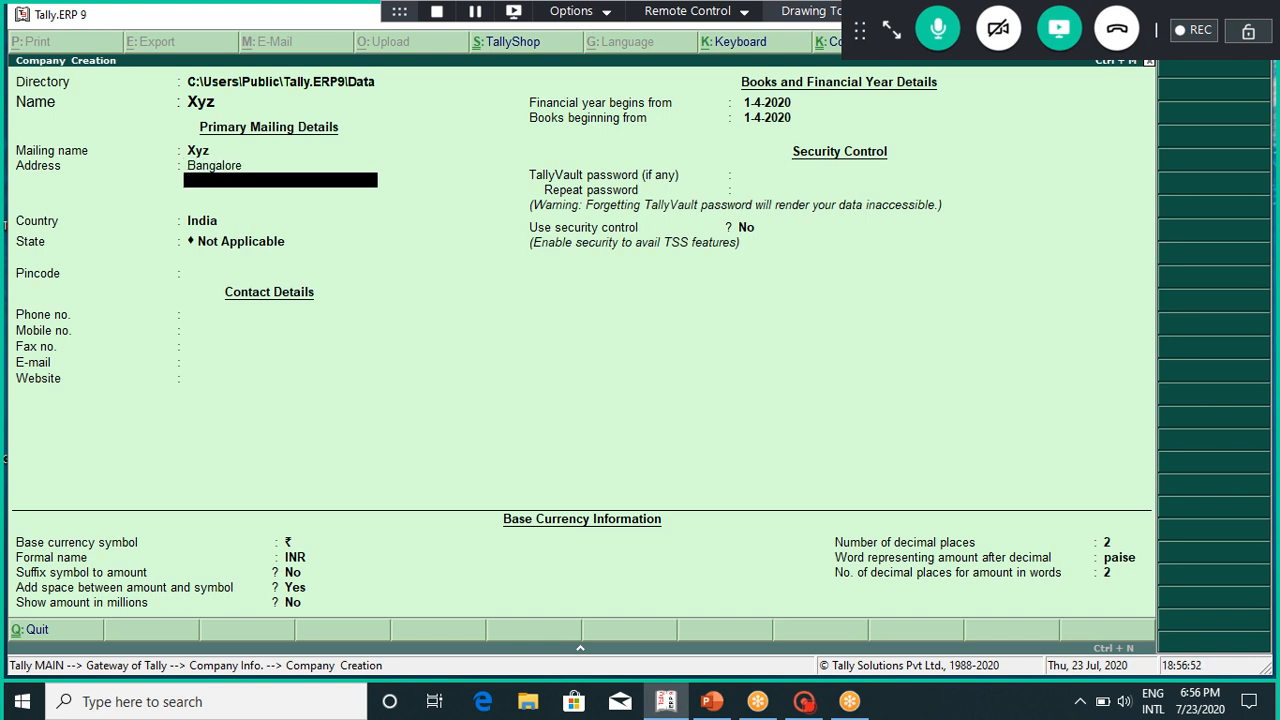
key("Return")
key("Return")
type("Ka")
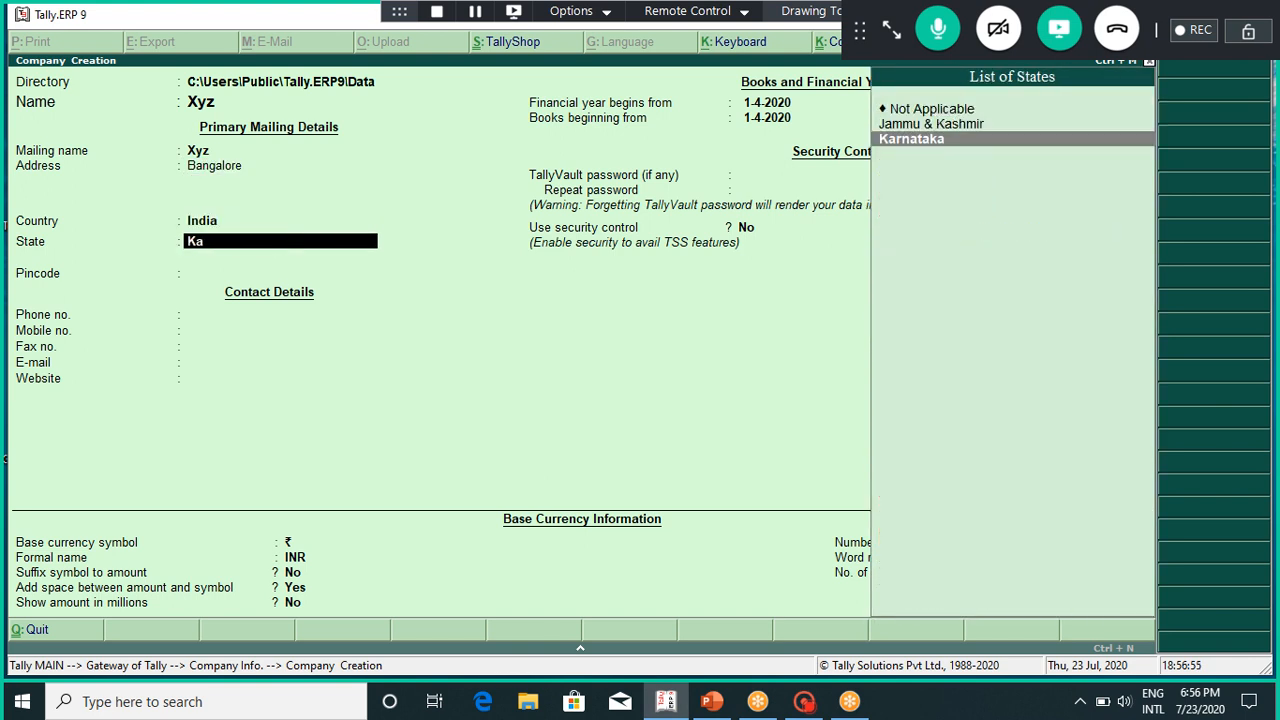
type("r")
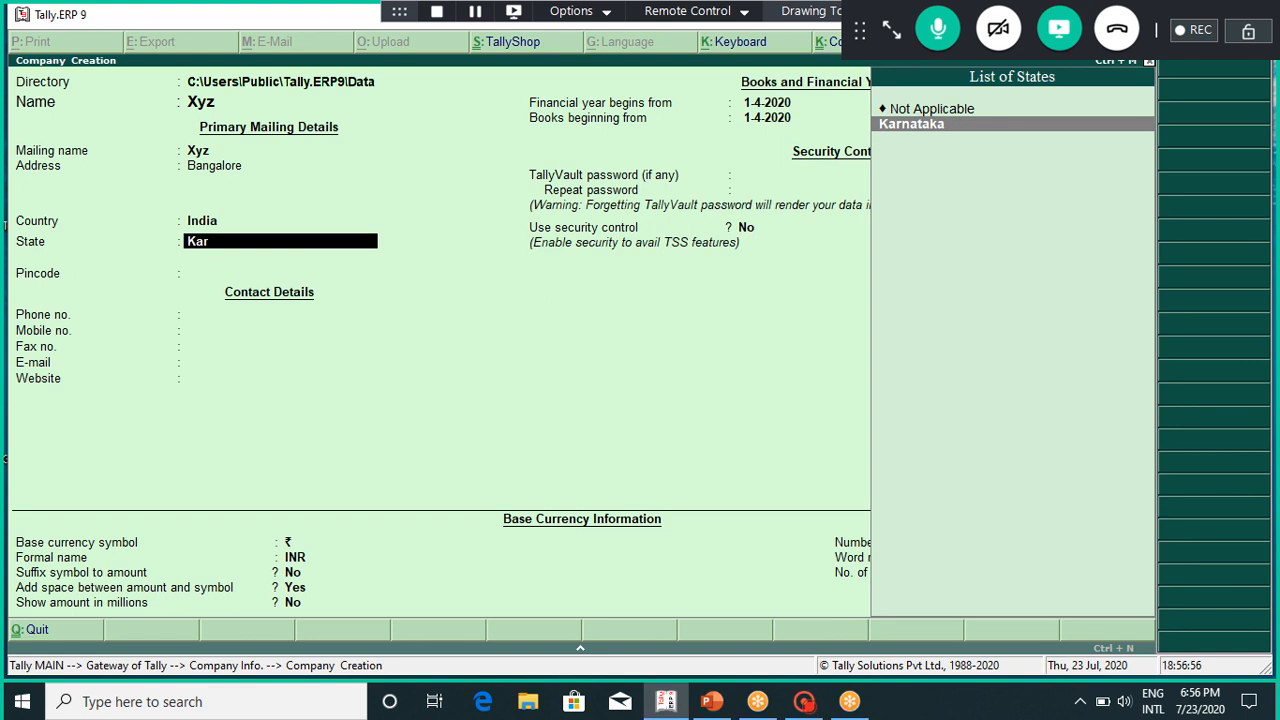
key("Return")
Step: Fill in the company's pincode, phone, mobile and Gmail e-mail, then save the company
type("0823145")
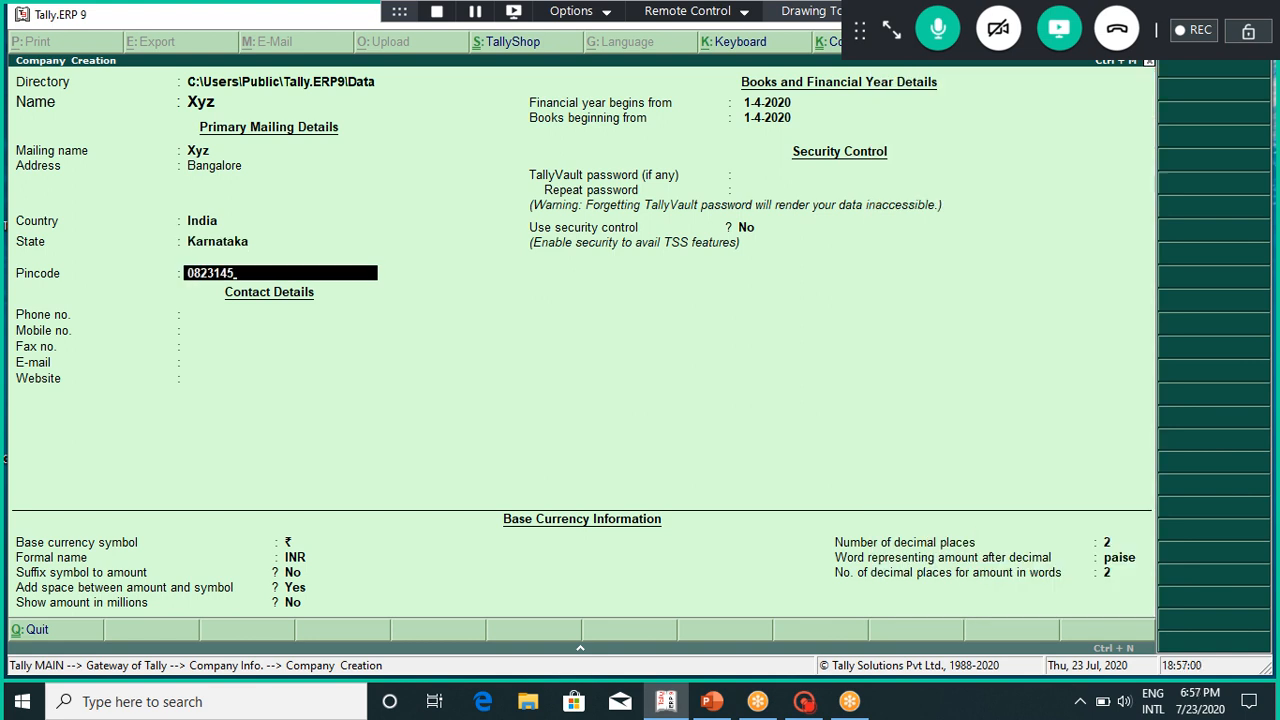
key("Return")
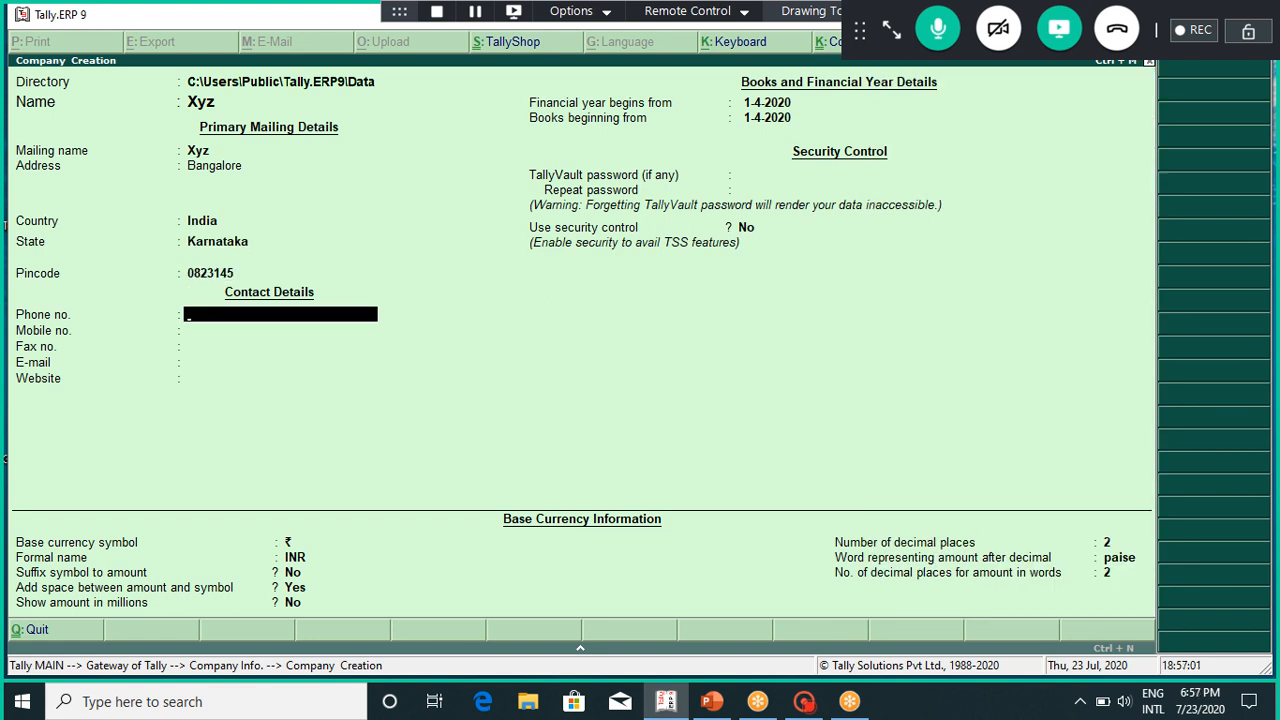
type("080-235689")
key("BackSpace")
key("Return")
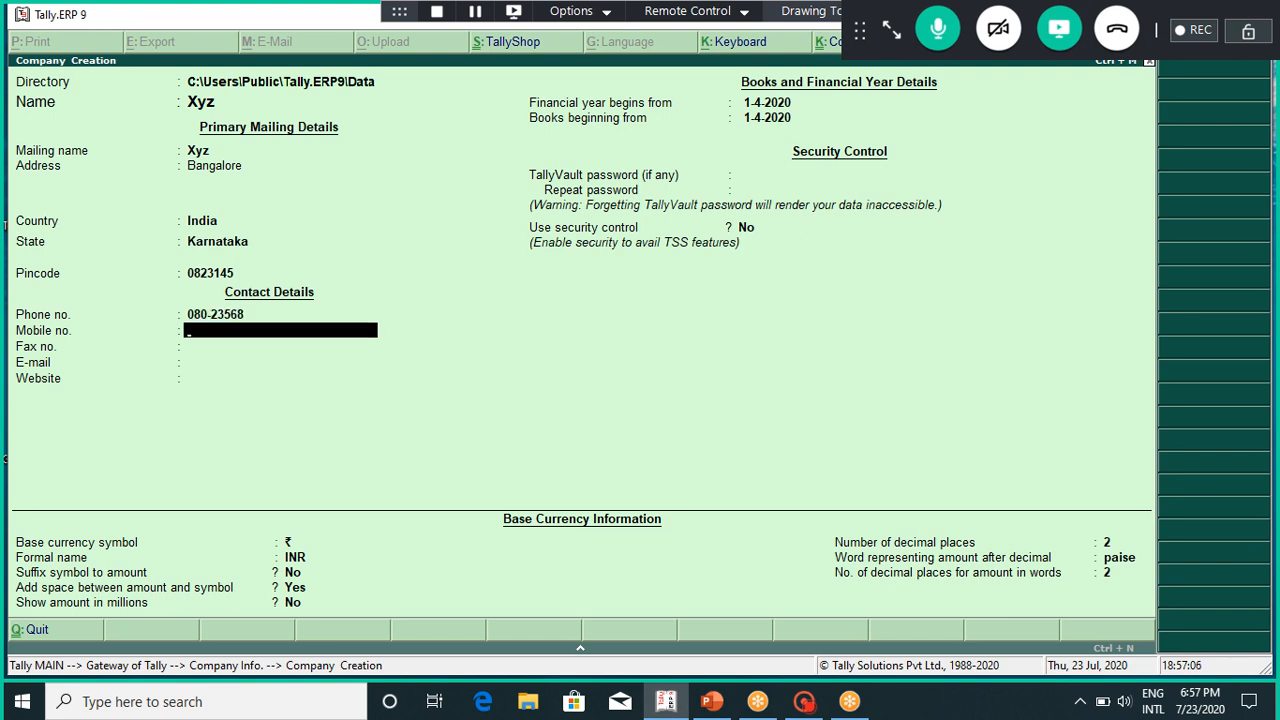
key("Return")
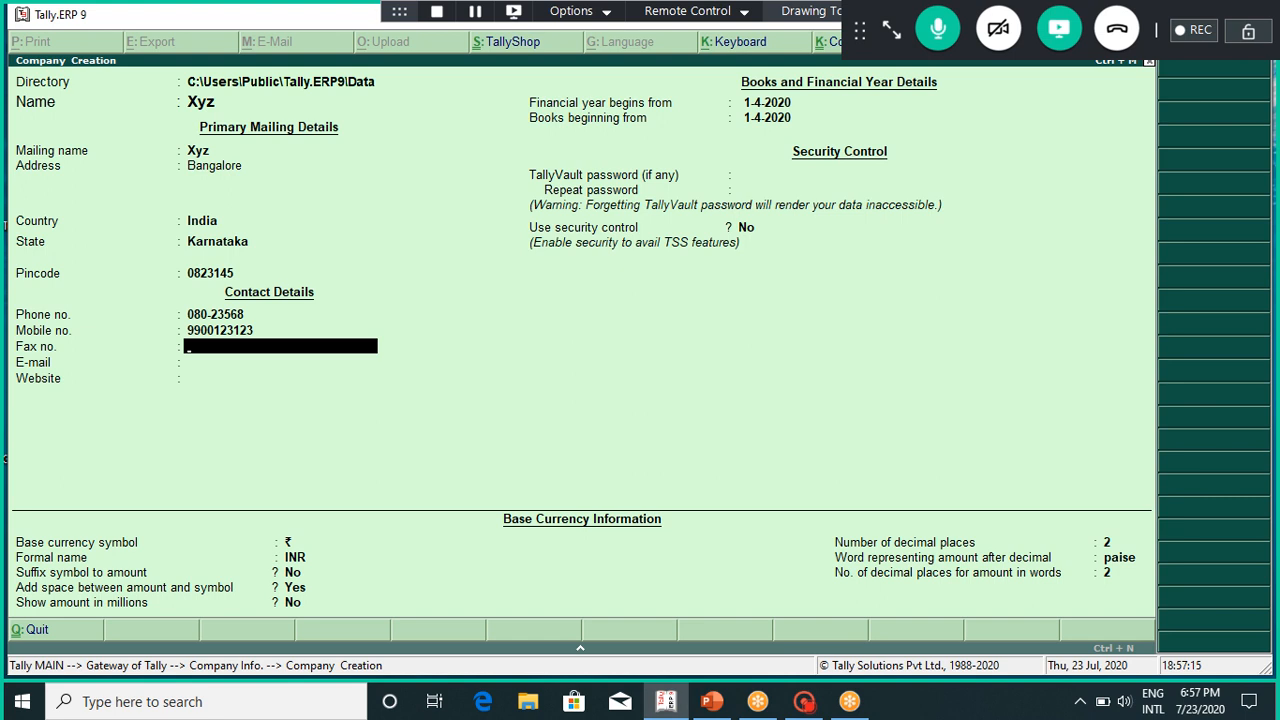
key("Return")
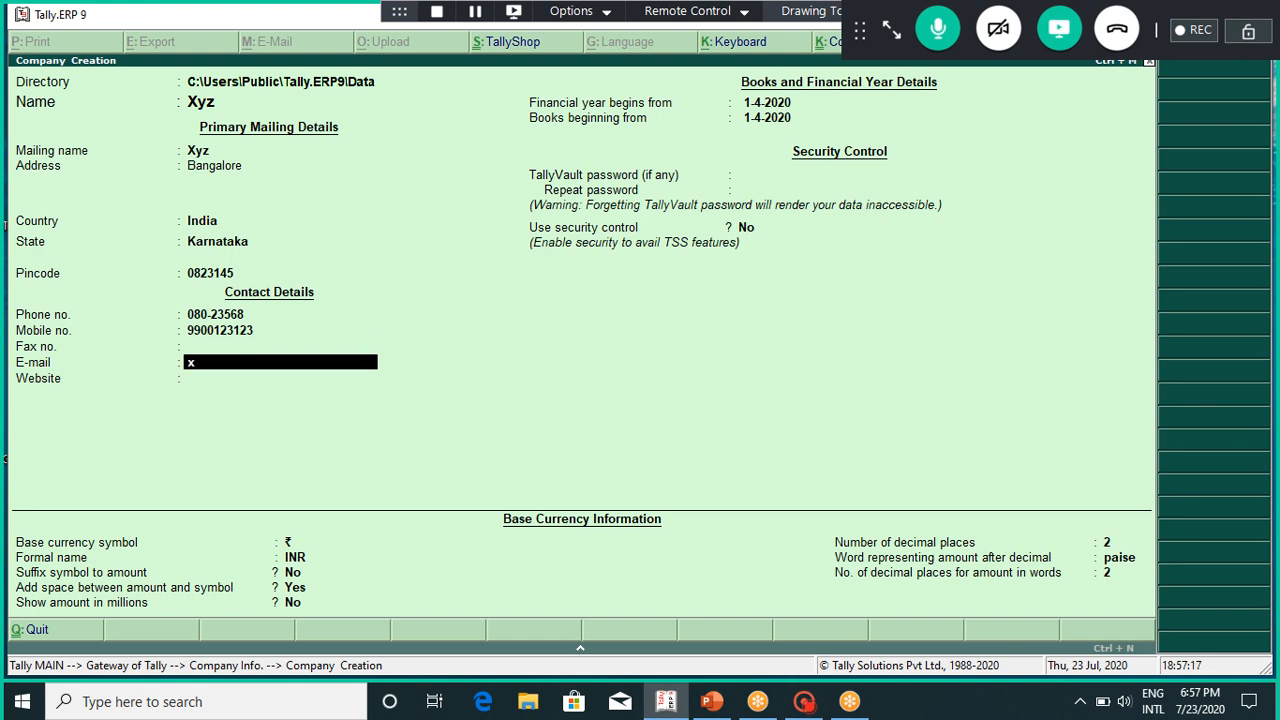
key("Return")
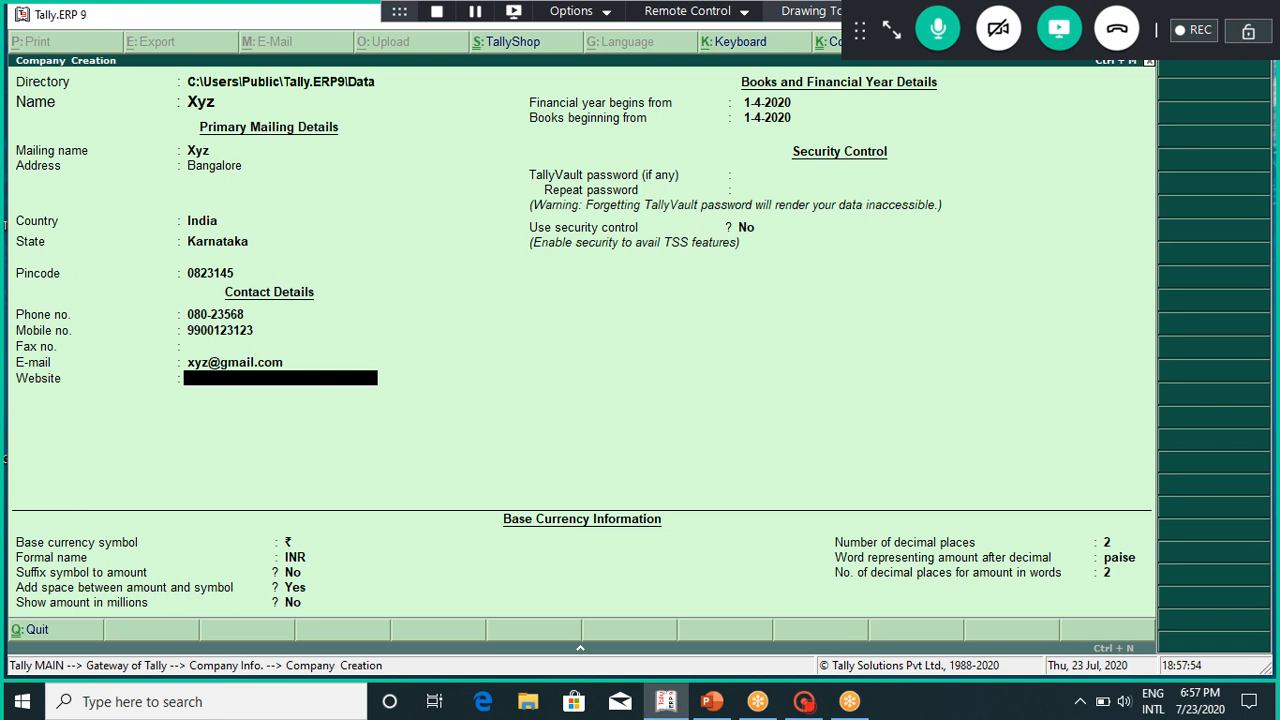
key("Return")
key("Return")
key("Return")
key("Return")
key("Return")
key("Return")
key("Return")
key("Return")
key("Return")
key("Return")
key("Return")
key("Return")
key("Return")
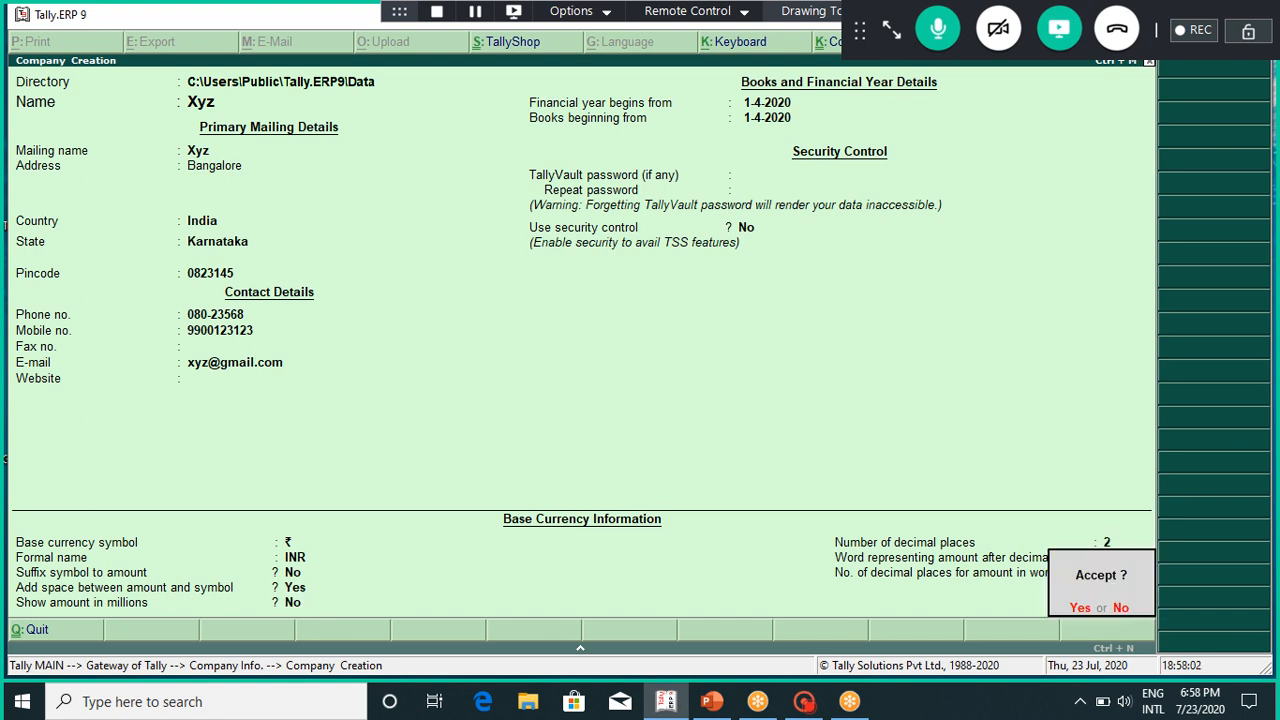
key("Return")
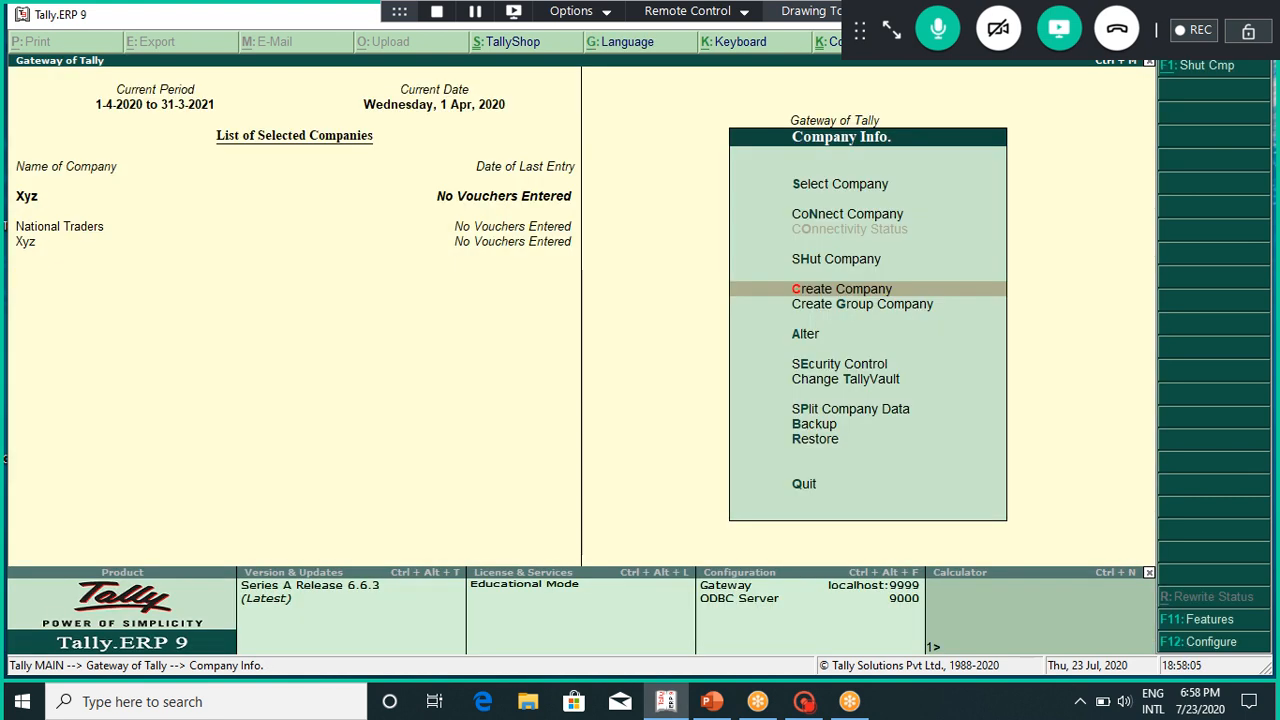
Step: Return to the Gateway of Tally for Xyz and switch to the exercise slides
key("Escape")
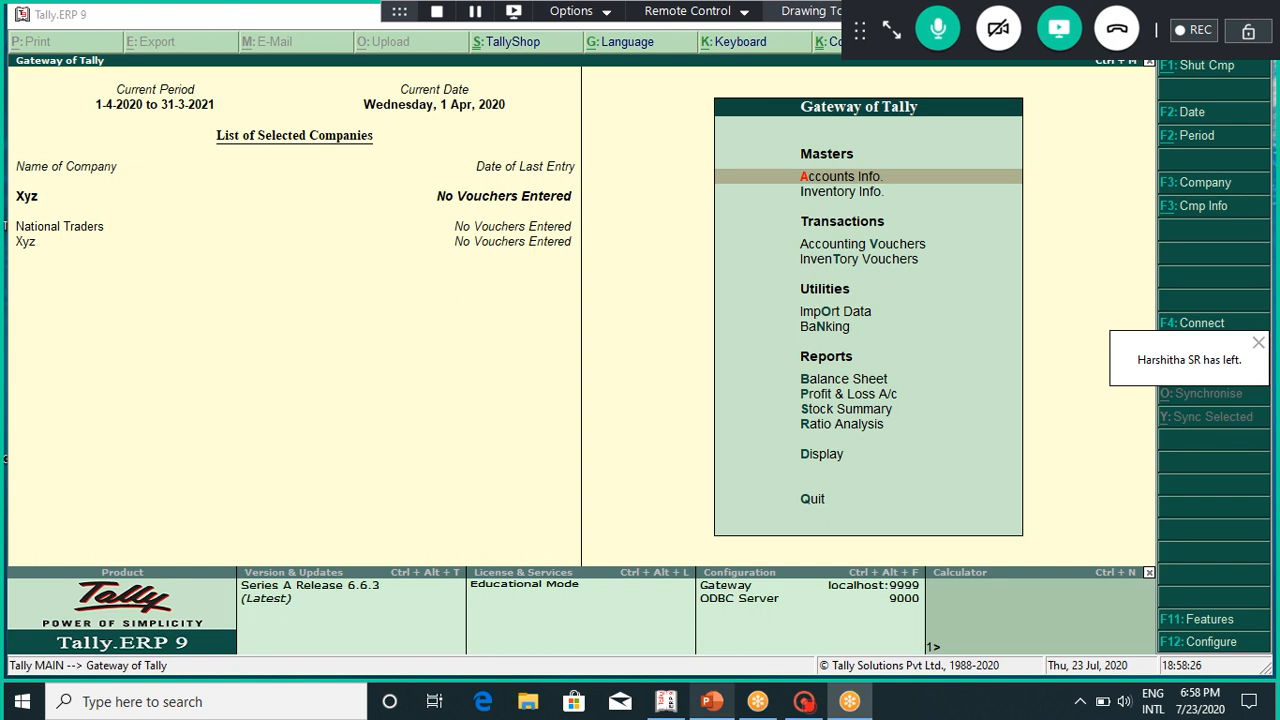
left_click(712, 701)
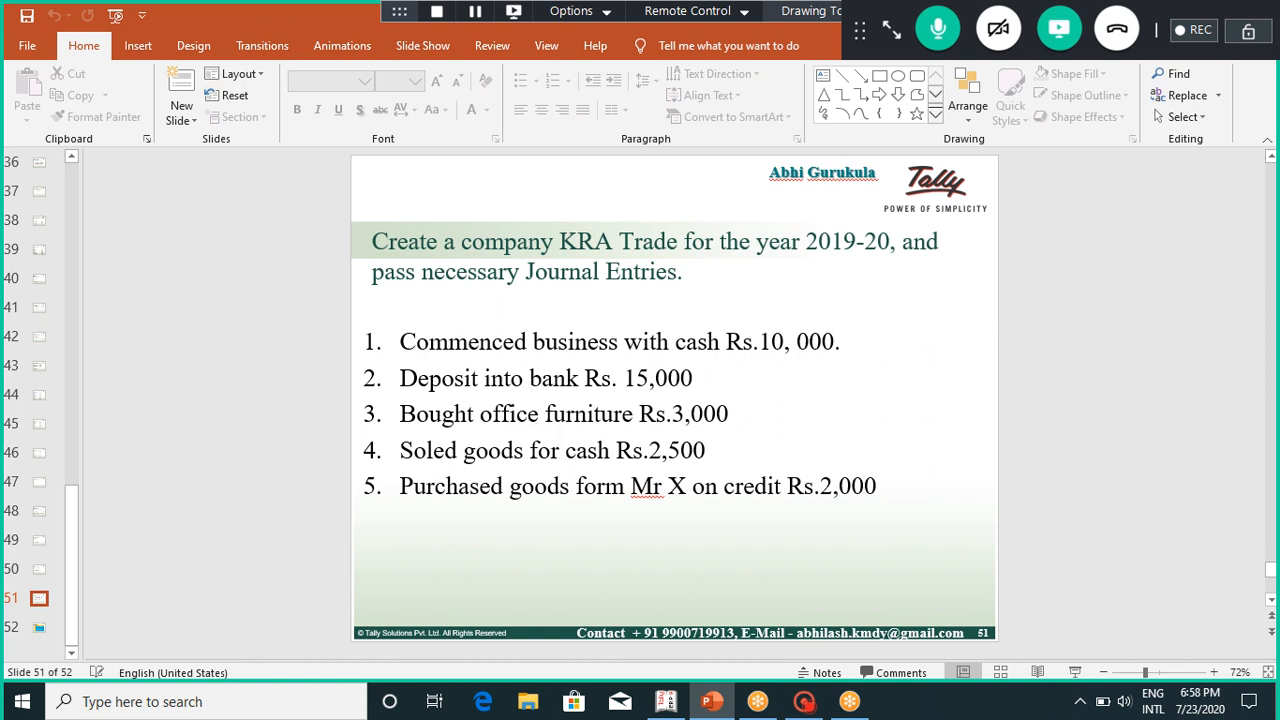
Step: Review the KRA Trade exercise and Voucher Entry table slides, then switch back to Tally
scroll(674, 398, "down", 1)
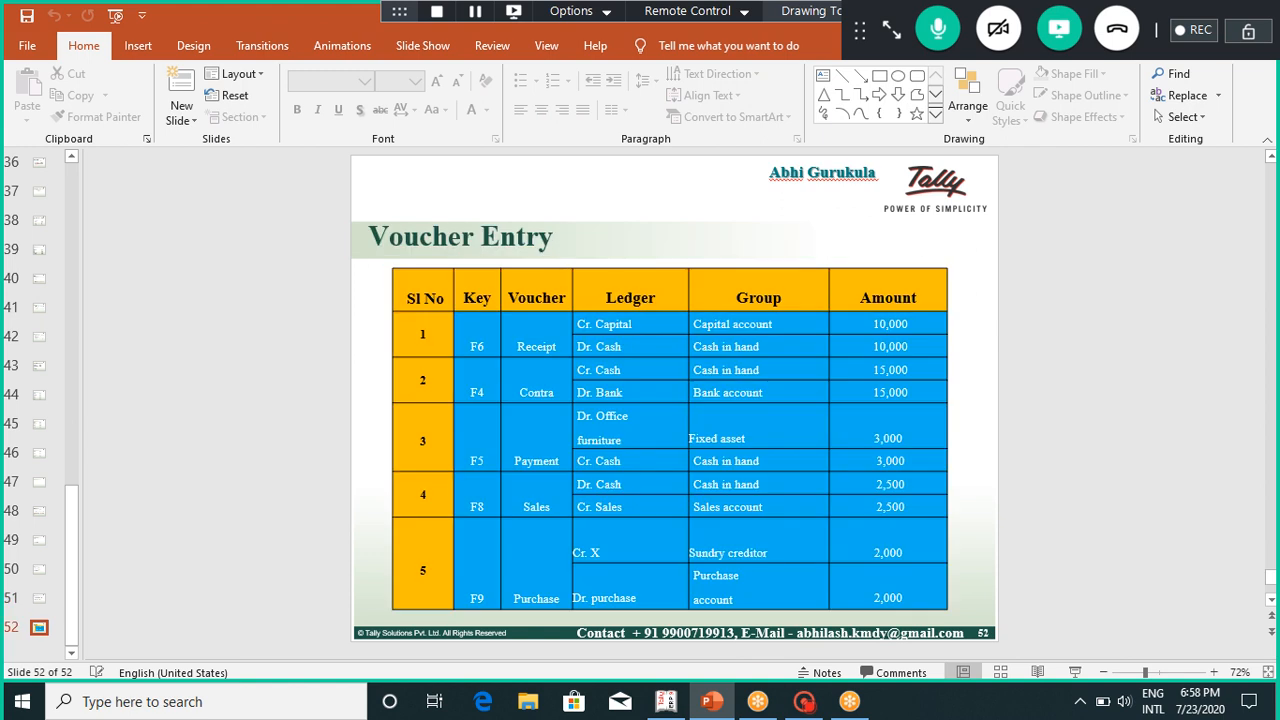
scroll(674, 398, "up", 1)
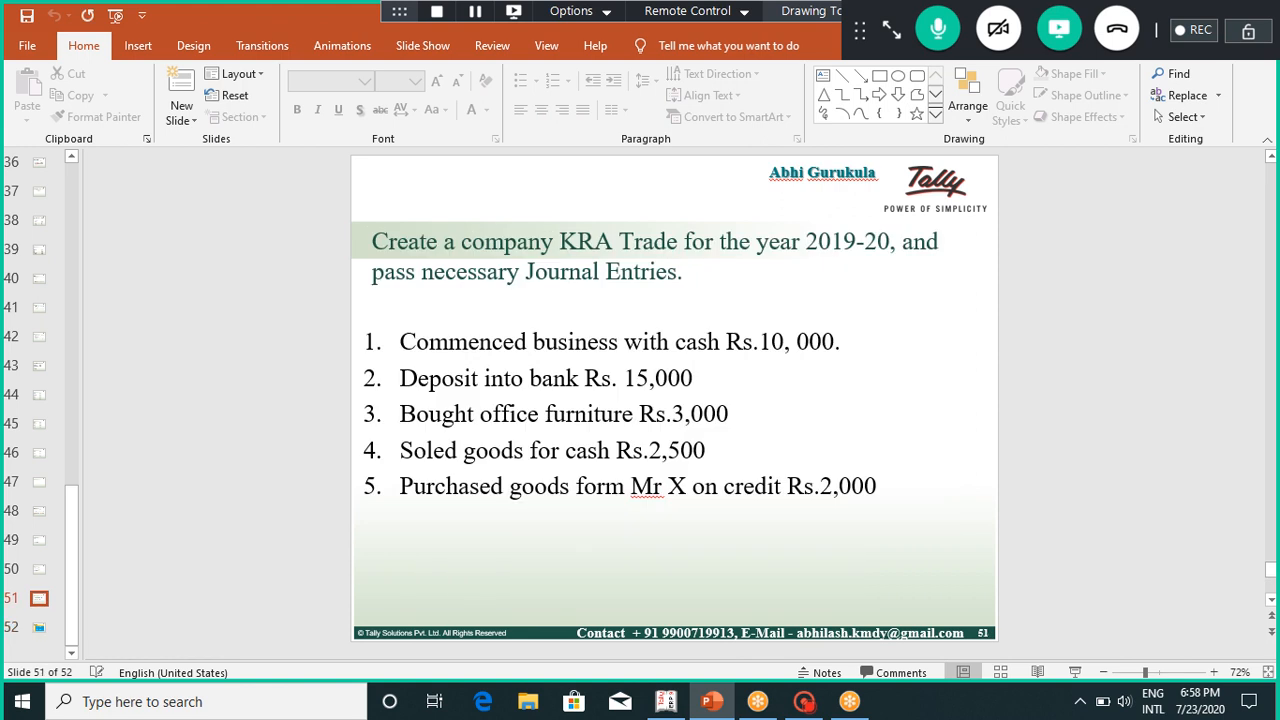
scroll(674, 398, "down", 1)
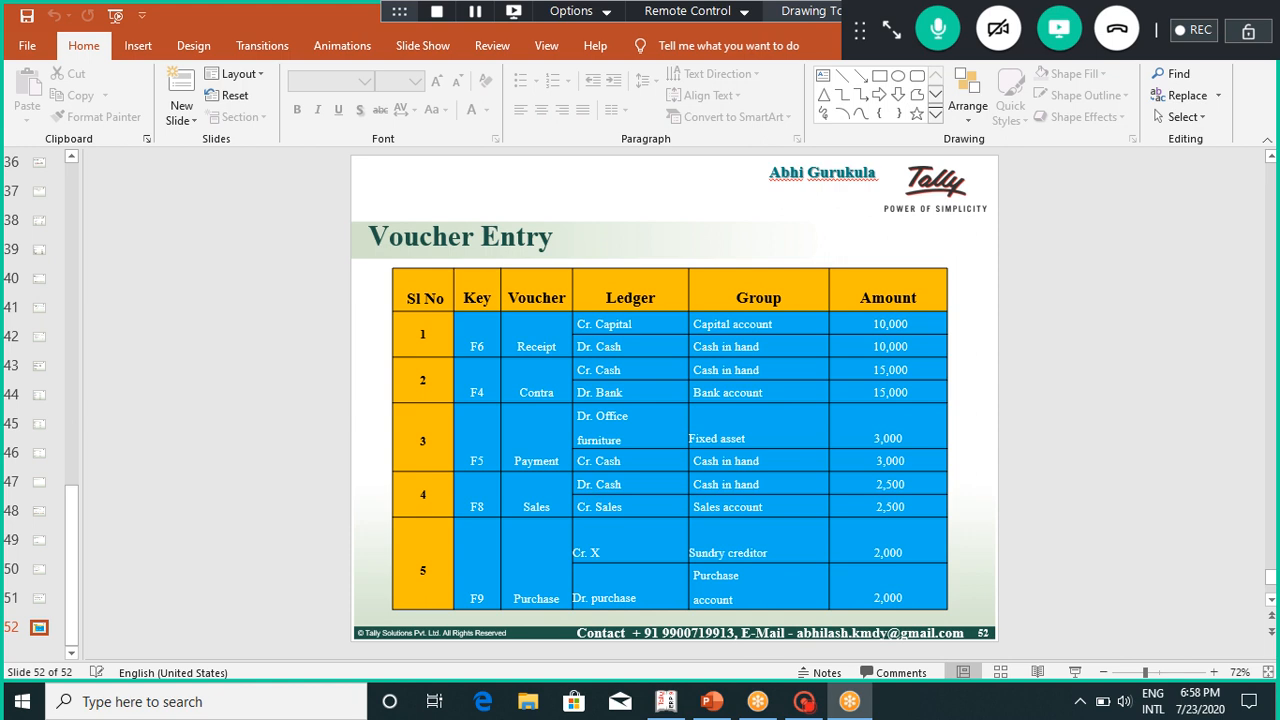
key("alt+Tab")
key("alt+Tab")
key("alt+Tab")
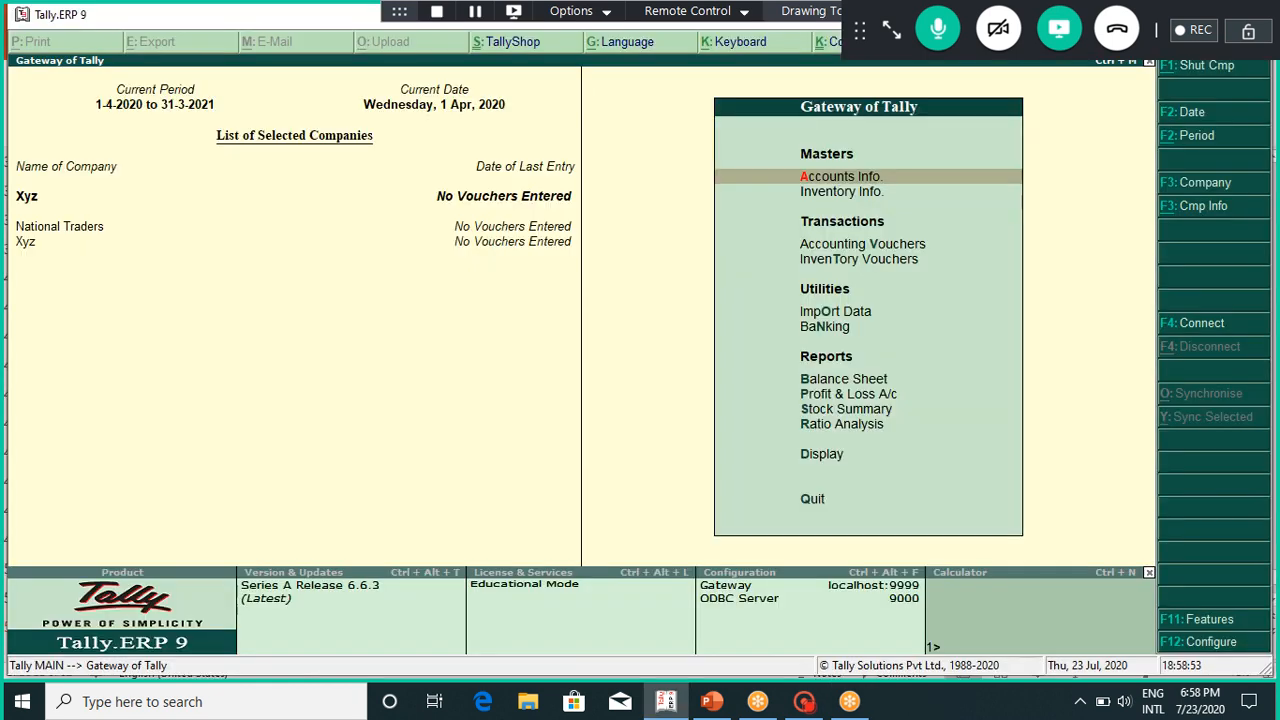
Step: Start creating a ledger under Accounts Info and try the name Cash, which already exists
key("Return")
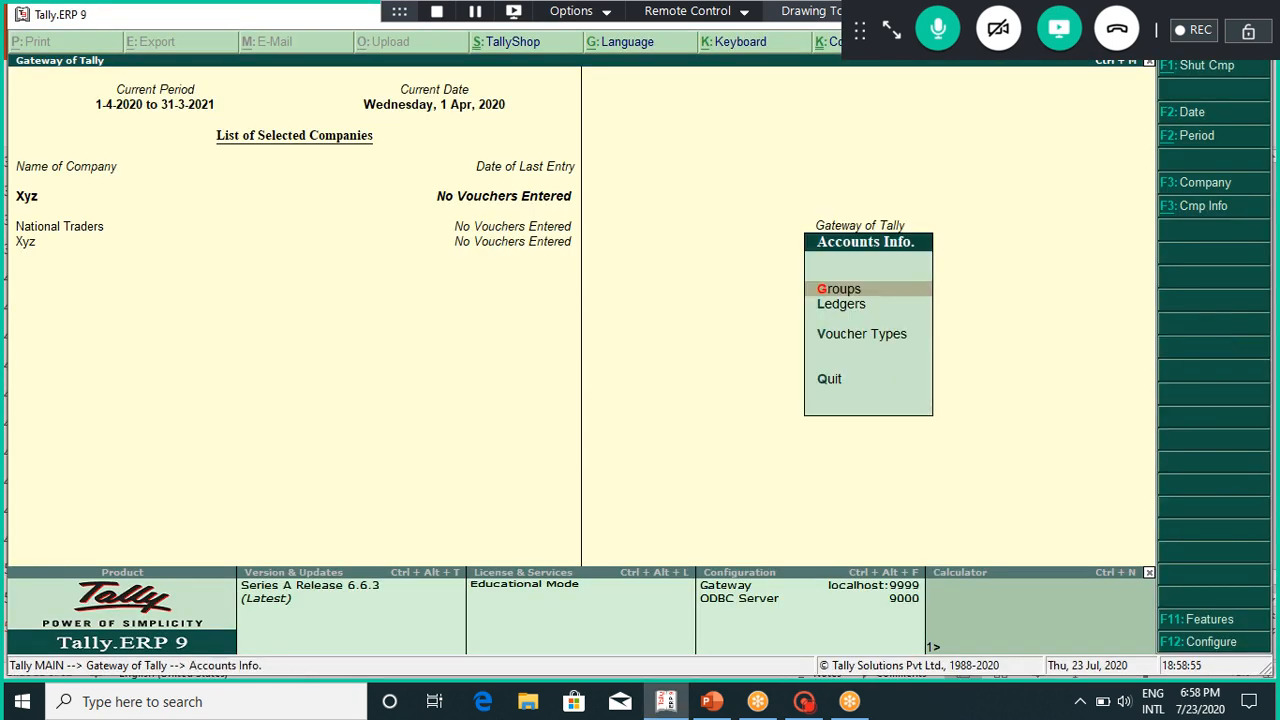
key("Return")
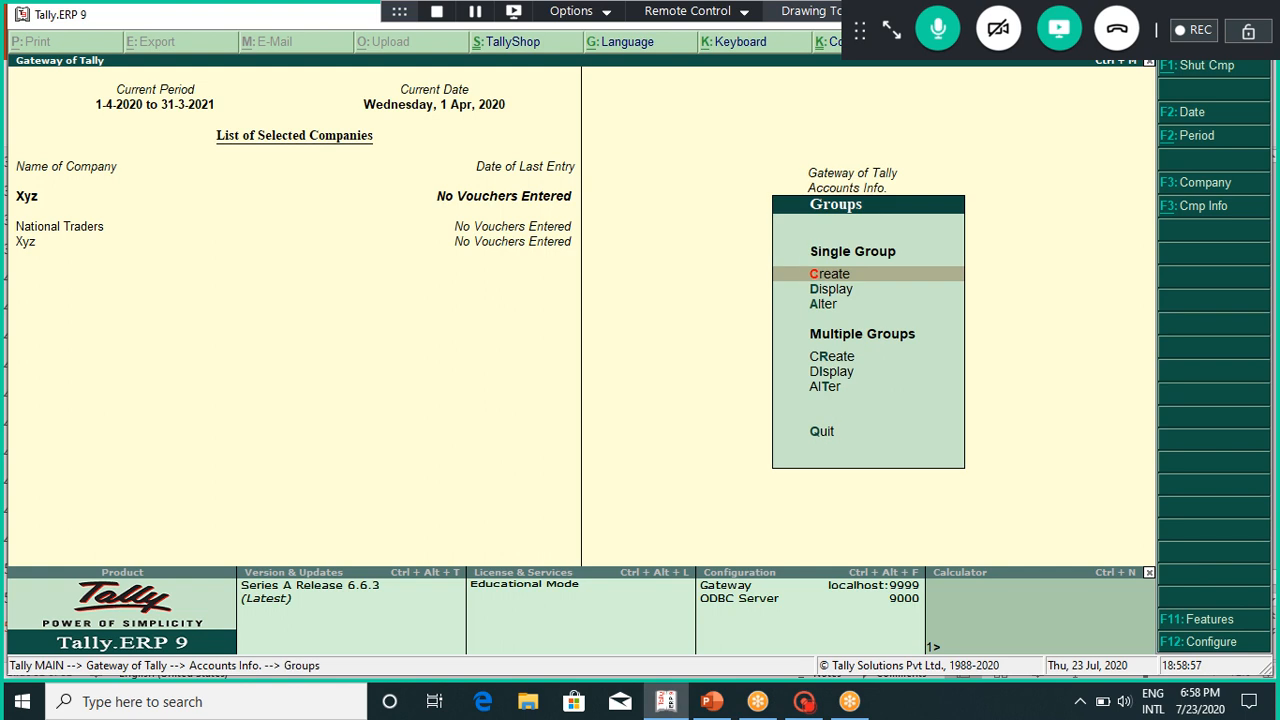
key("Escape")
key("Down")
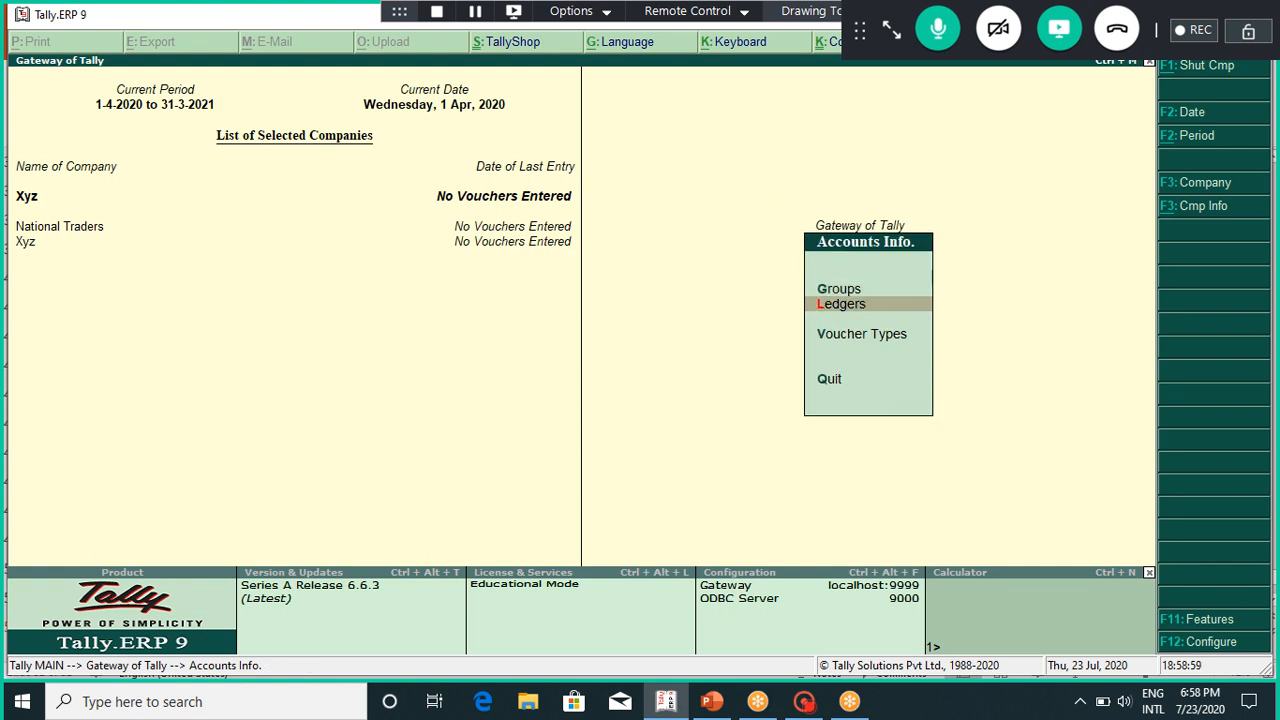
key("Return")
key("Return")
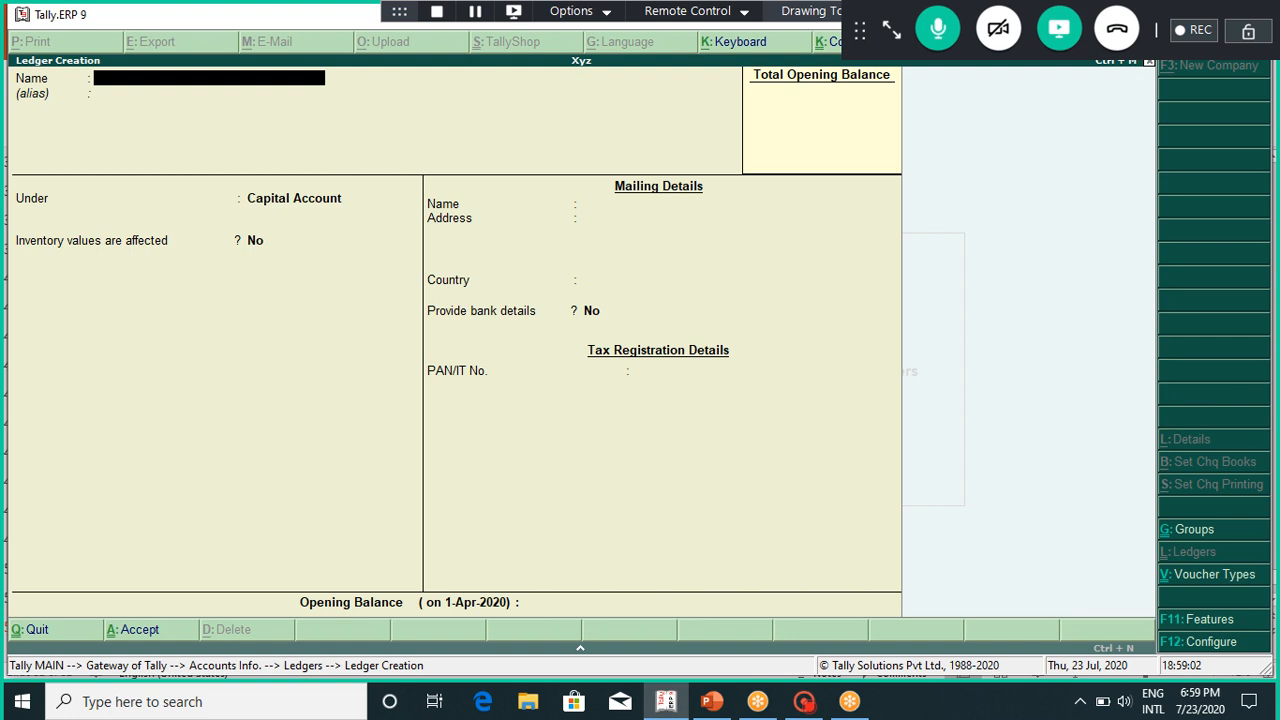
type("Cash")
key("Return")
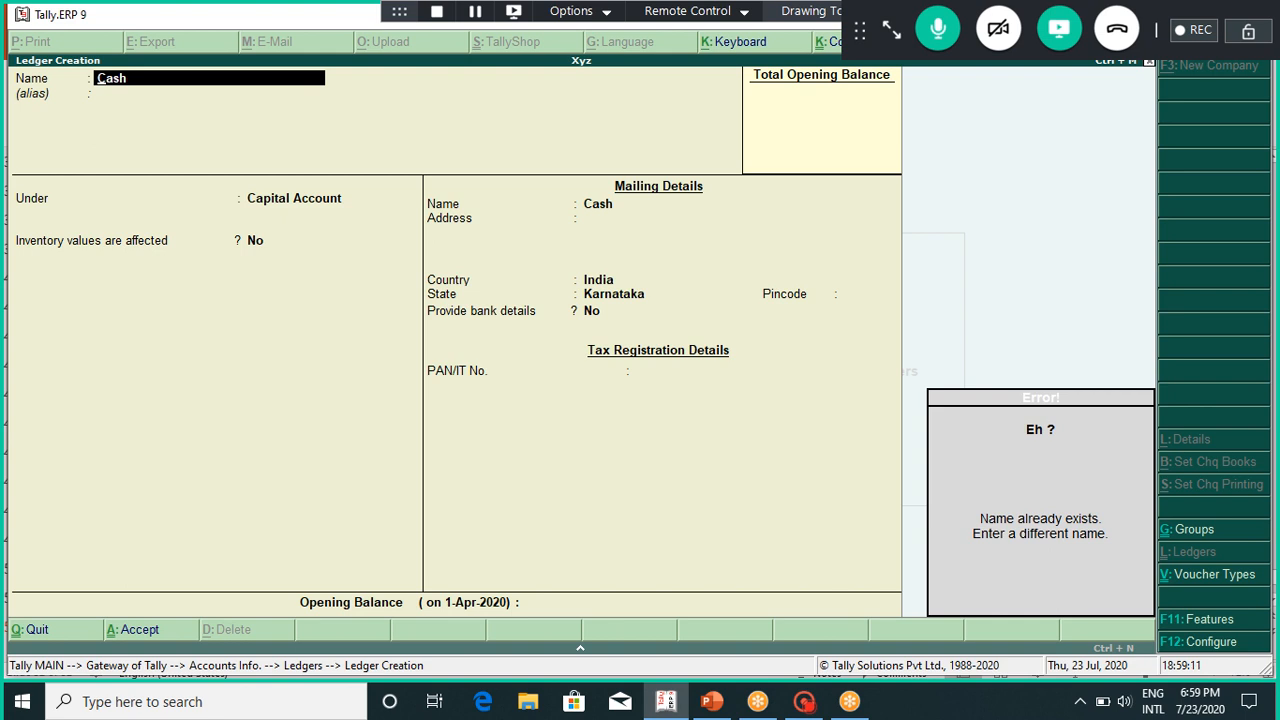
key("Escape")
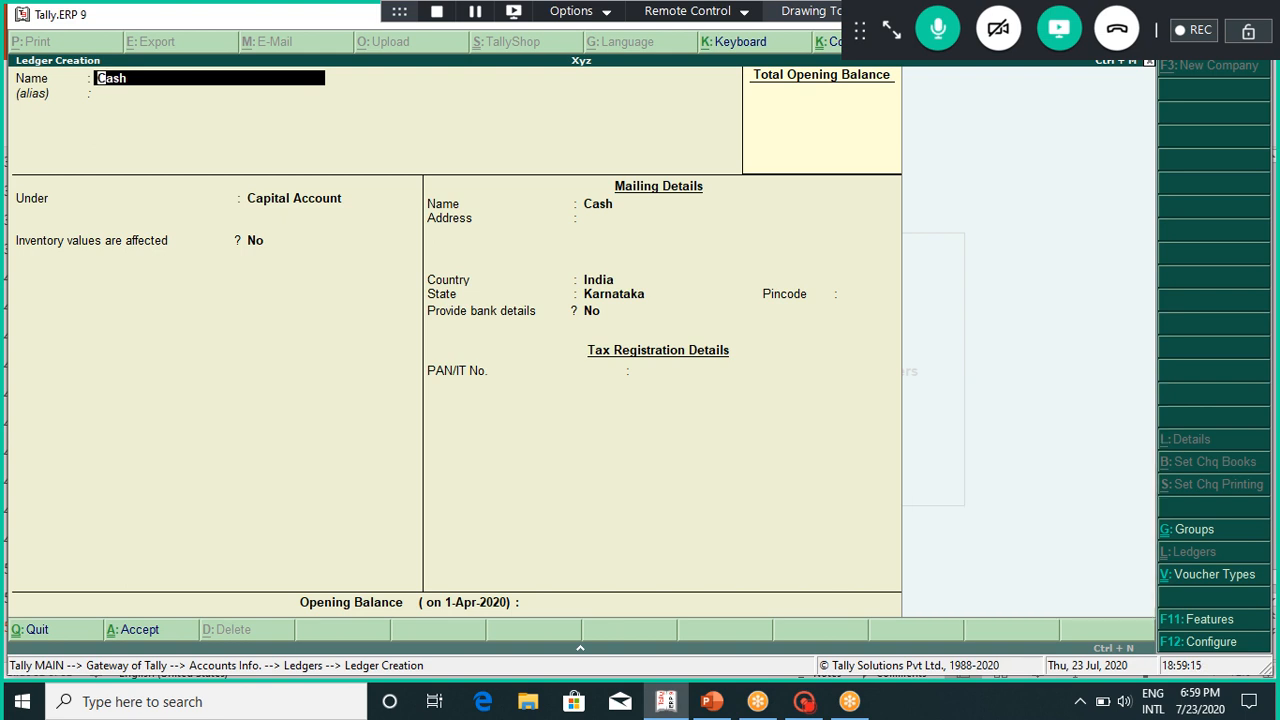
Step: Create the Capital ledger under the Capital Account group
type("Capital A/c")
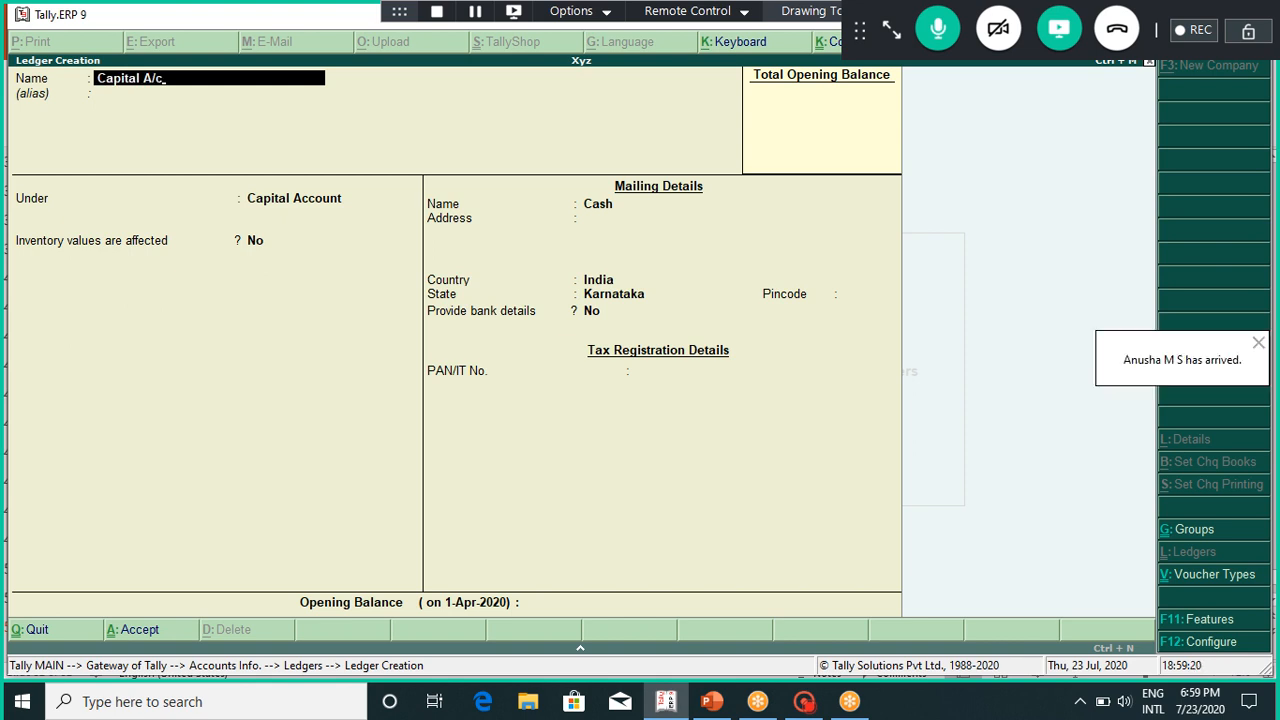
key("BackSpace")
key("BackSpace")
key("Return")
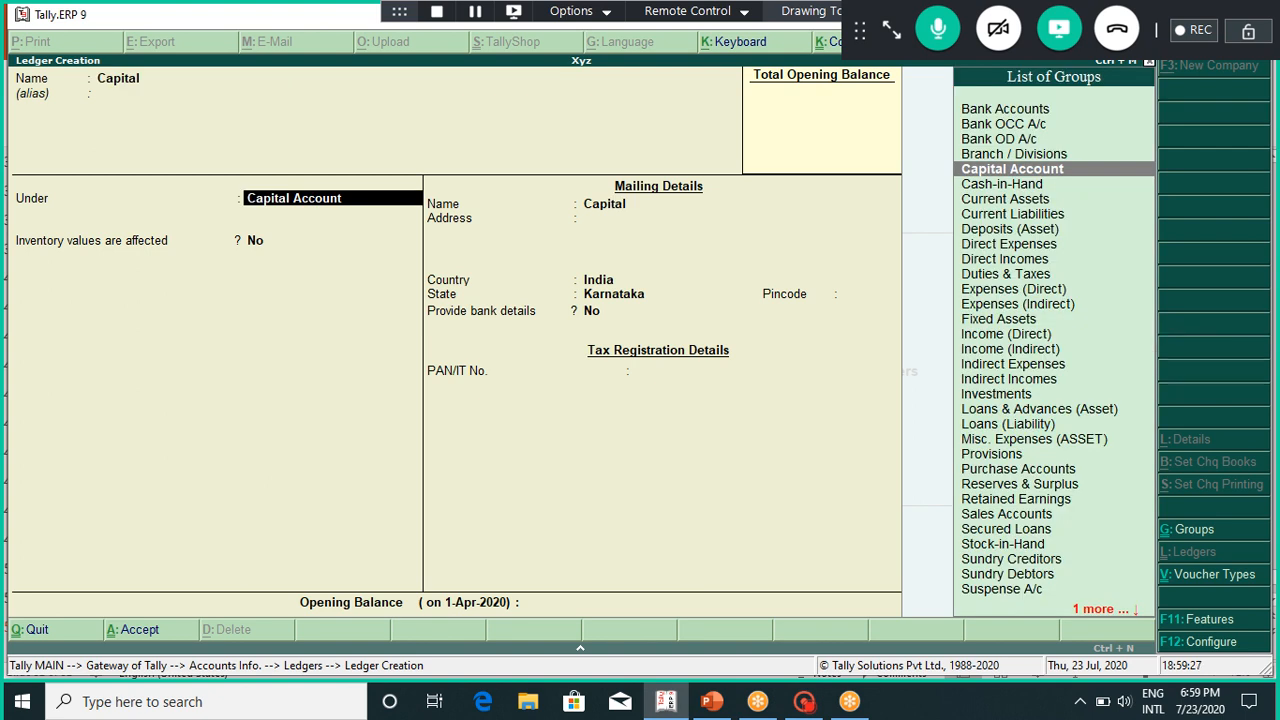
key("Return")
key("Return")
key("Return")
key("Return")
key("Return")
key("Return")
key("Return")
key("Return")
key("Return")
key("Return")
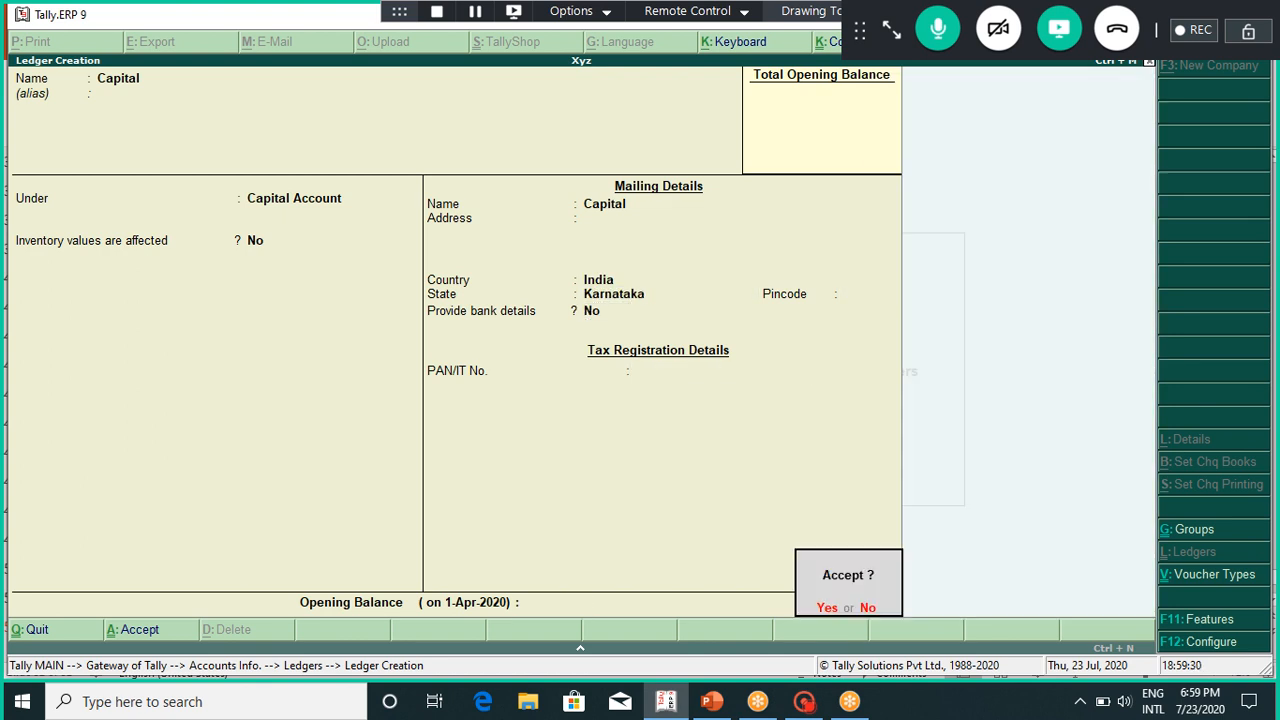
key("Return")
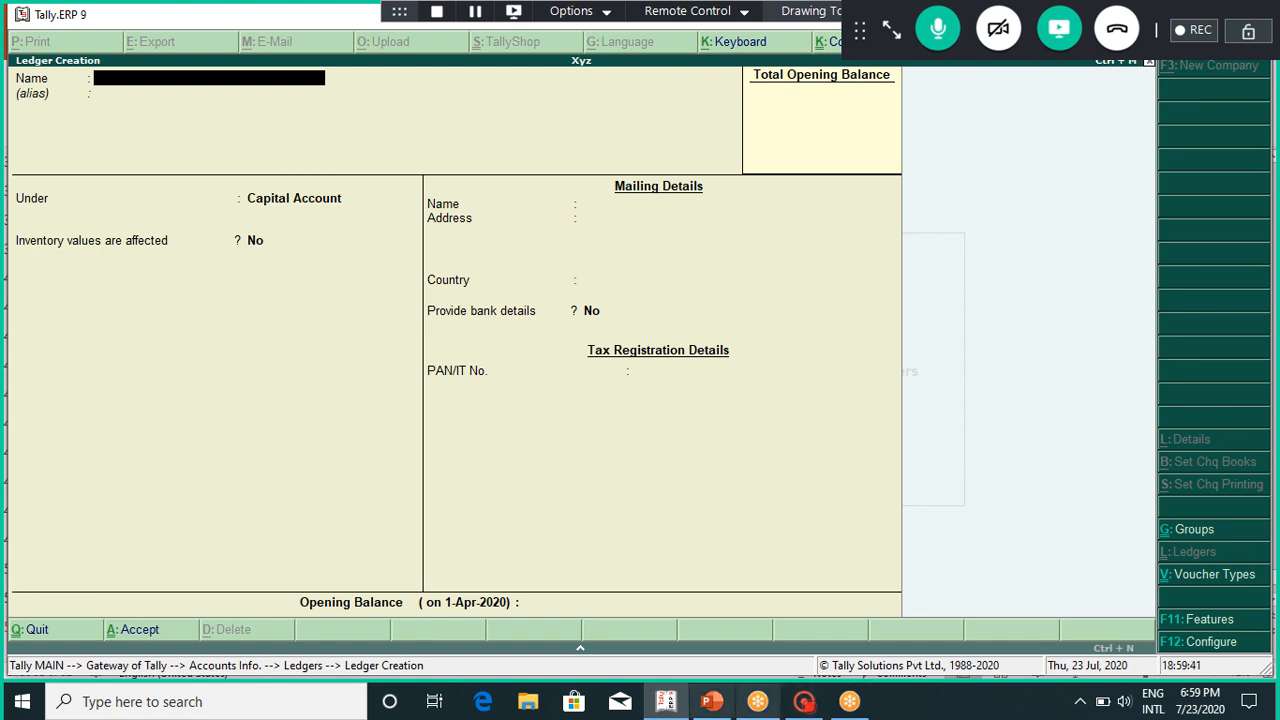
left_click(711, 701)
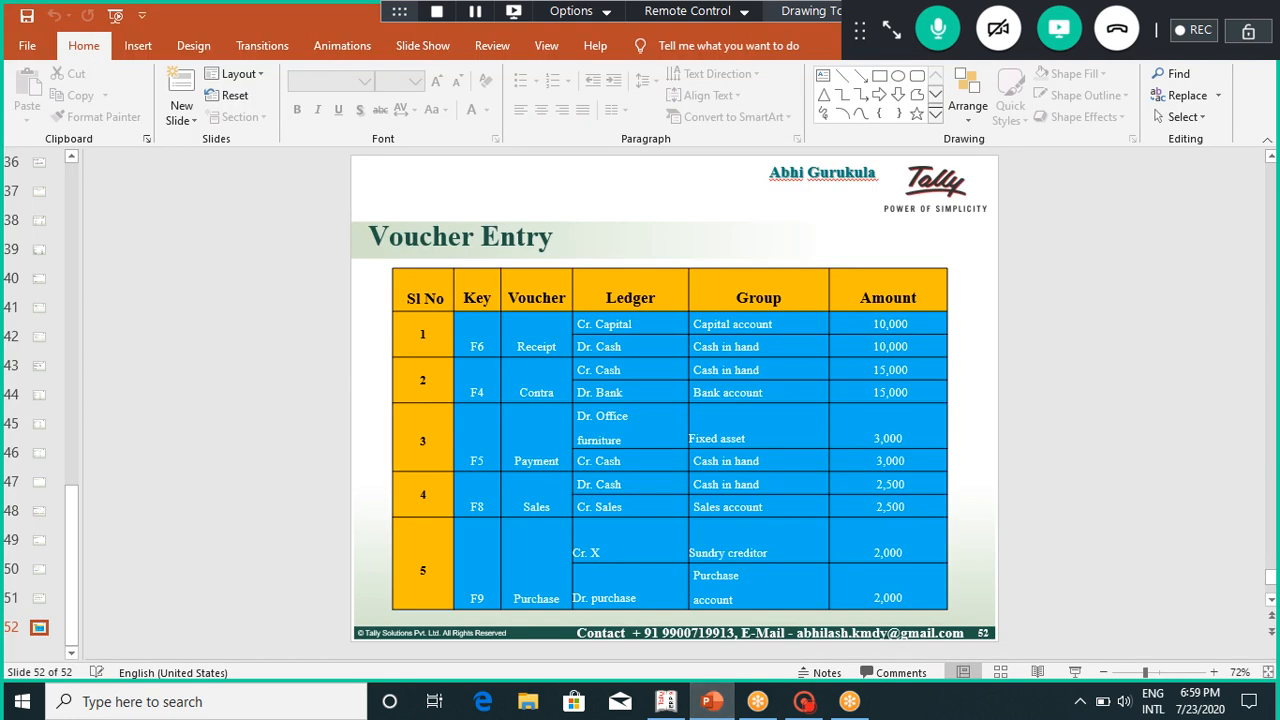
Step: Recheck the exercise slide and Voucher Entry table, then return to Tally's Ledger Creation form
key("Page_Up")
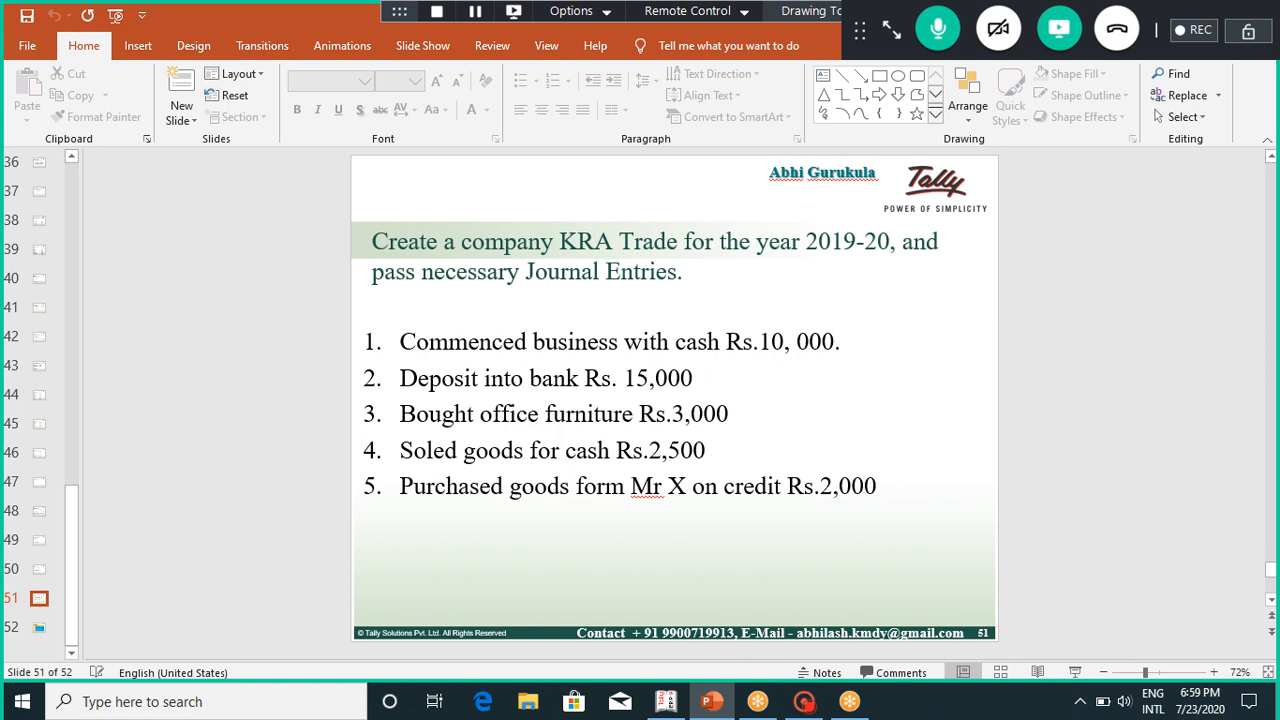
key("Page_Down")
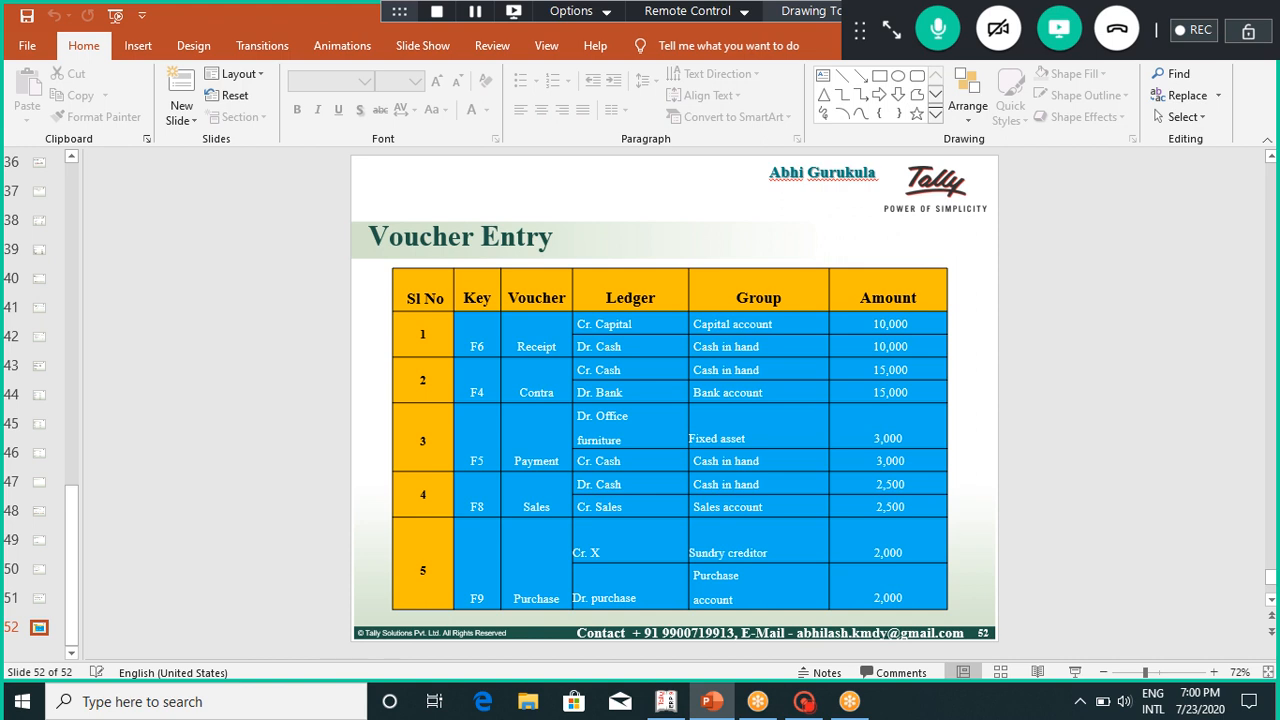
key("alt+Tab")
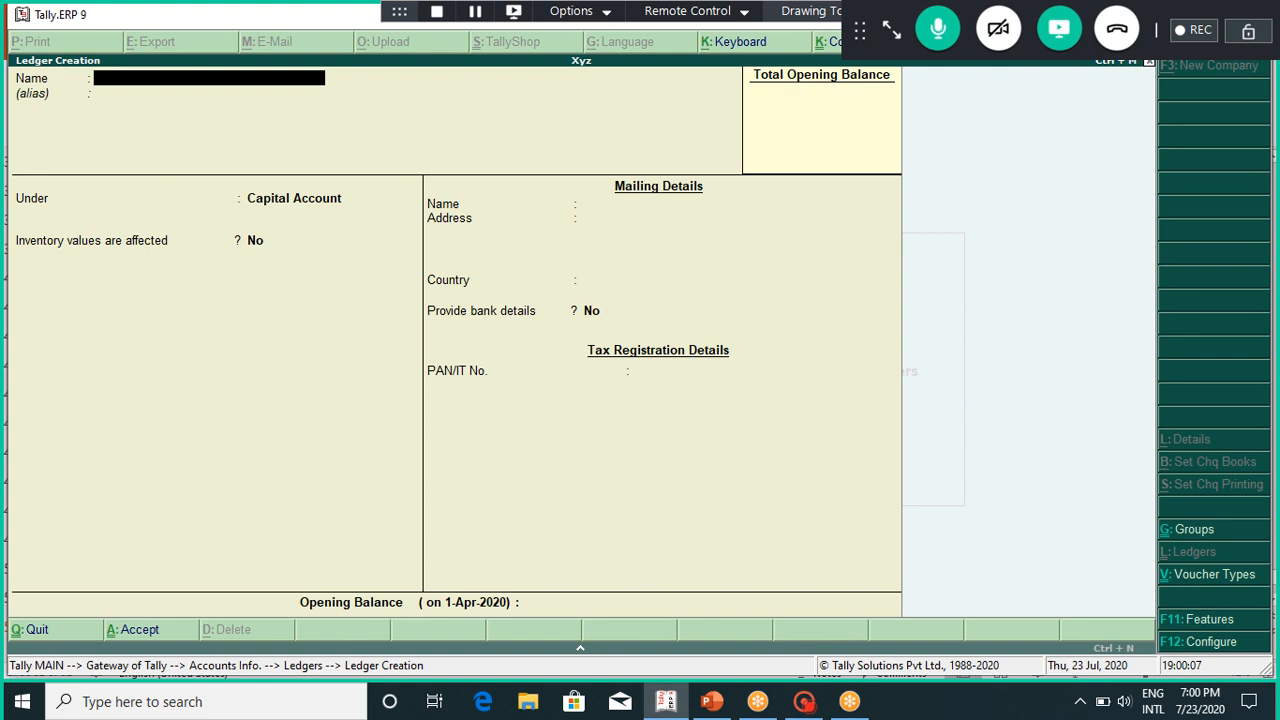
Step: Create a Bank ledger under Bank Accounts with state Karnataka
type("Bank")
key("Return")
key("Return")
type("Bank")
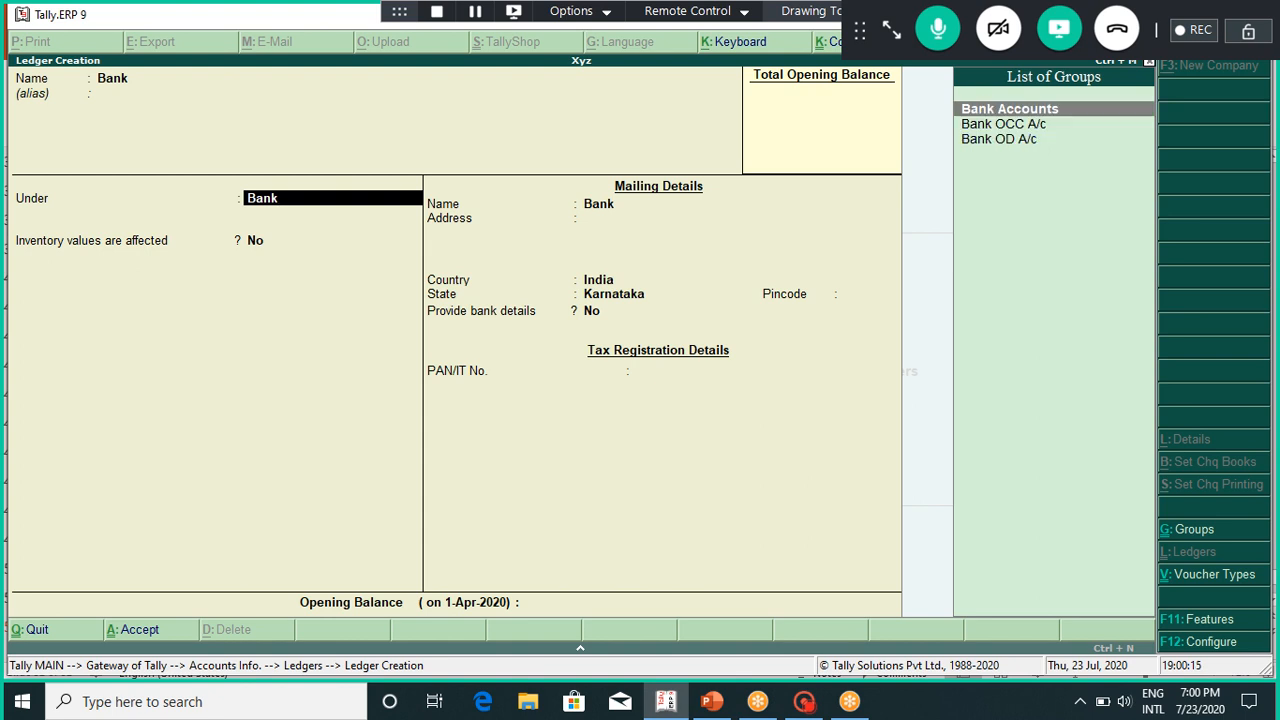
key("Return")
key("Return")
key("Return")
key("Return")
key("Return")
key("Return")
key("Return")
key("Return")
key("Return")
key("Return")
key("Return")
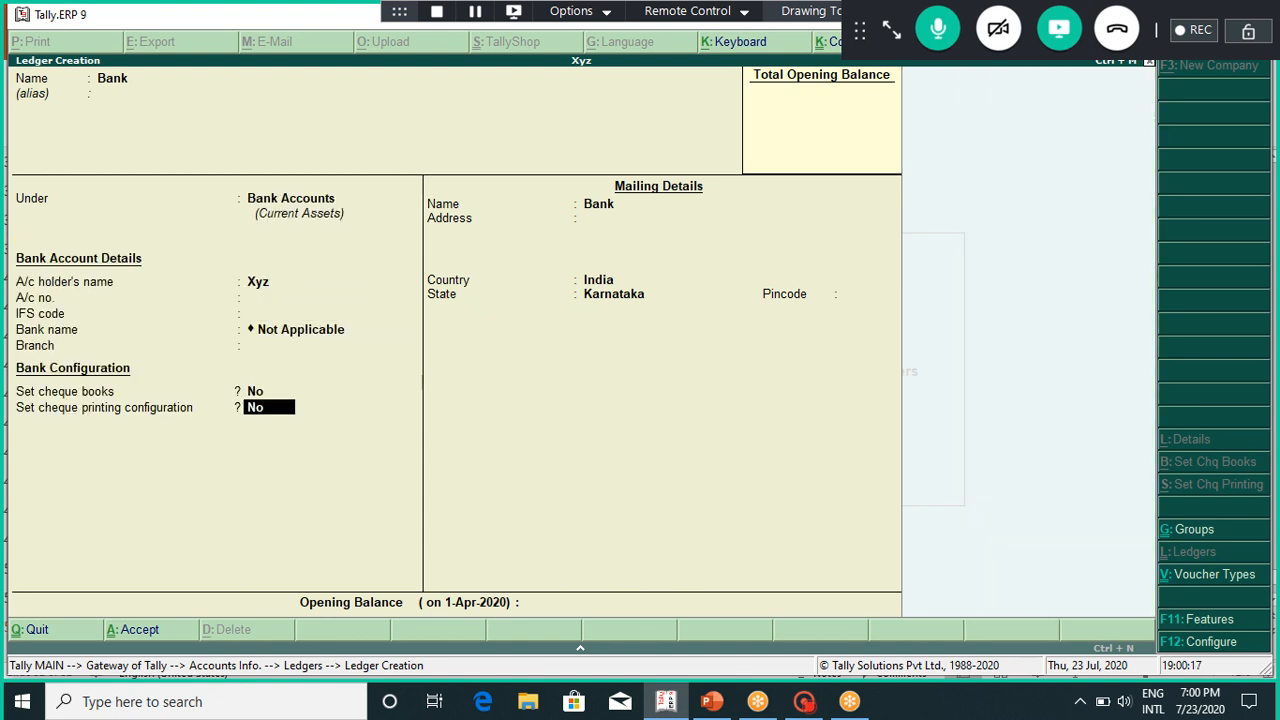
key("Return")
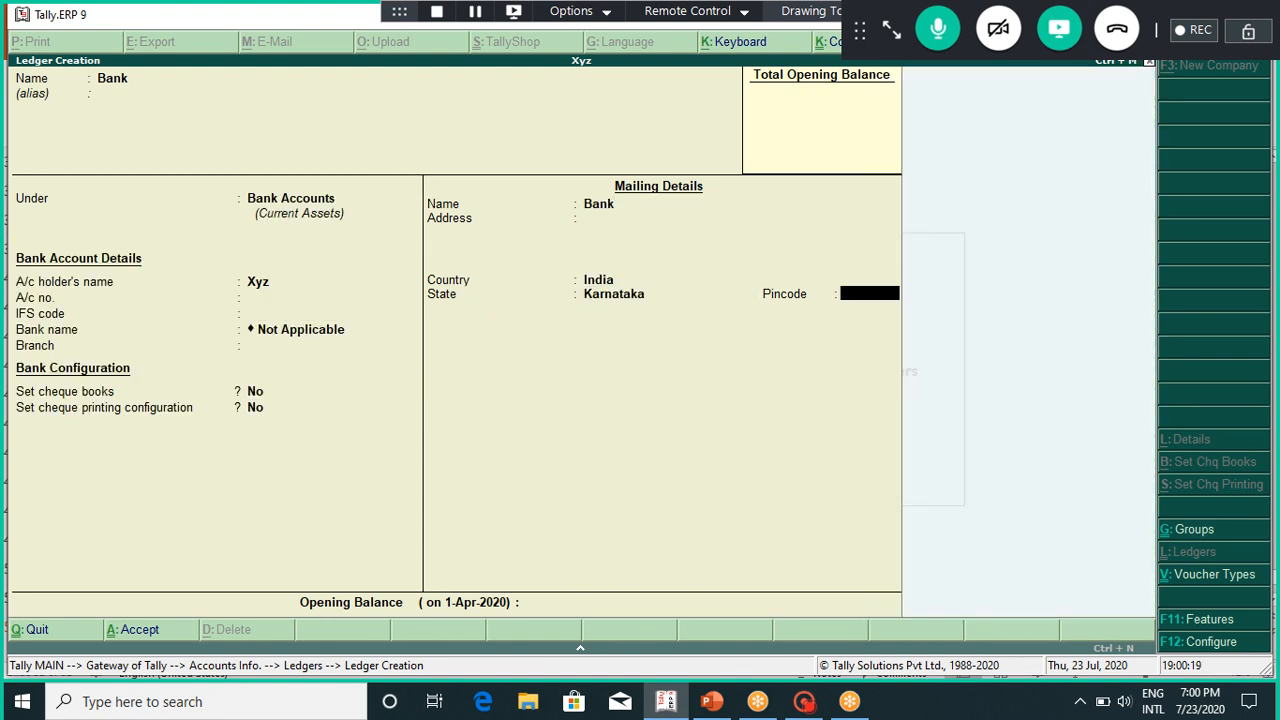
key("Return")
key("Return")
key("Return")
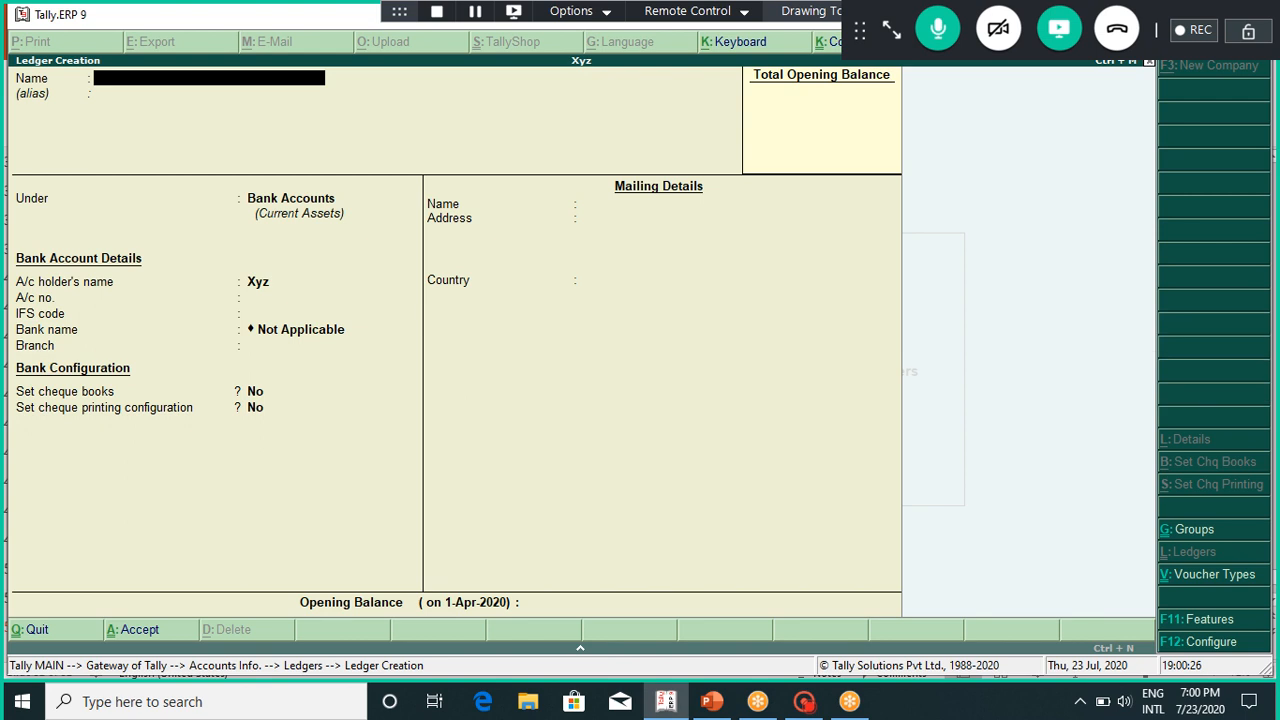
left_click(711, 701)
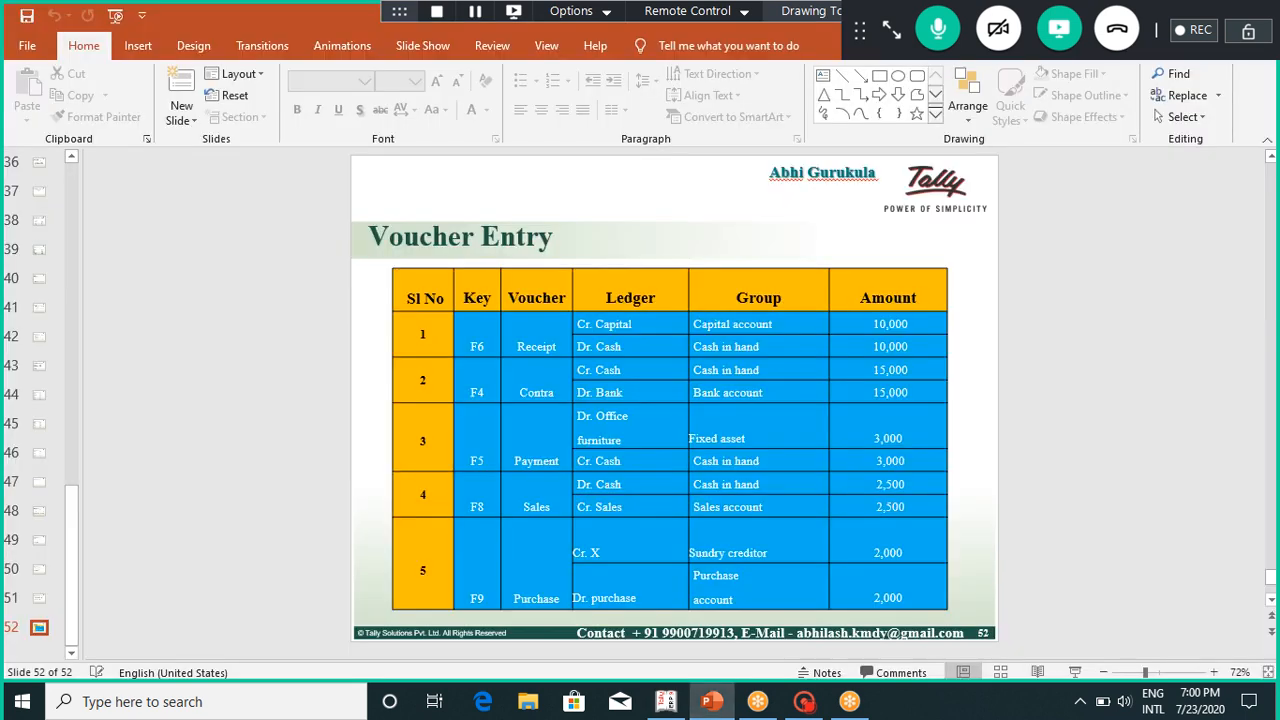
Step: View slide 51's list of five KRA Trade transactions, then return to Tally
scroll(674, 420, "up", 1)
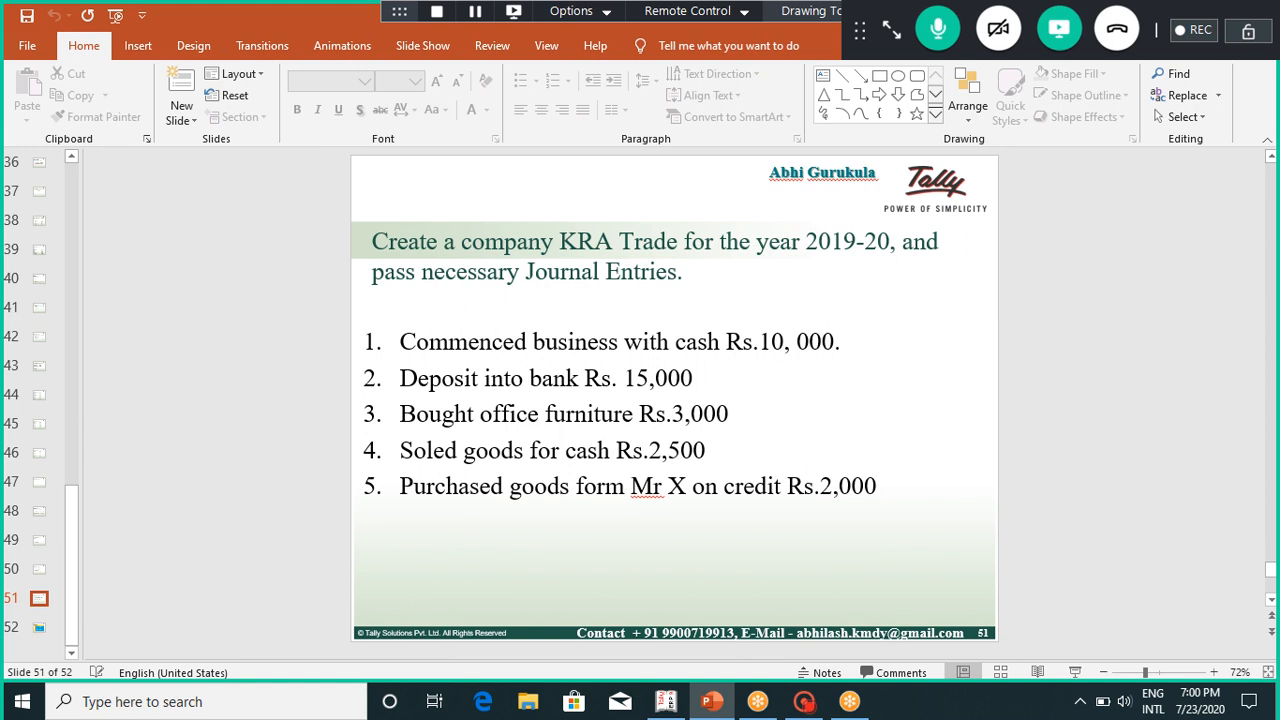
left_click(665, 701)
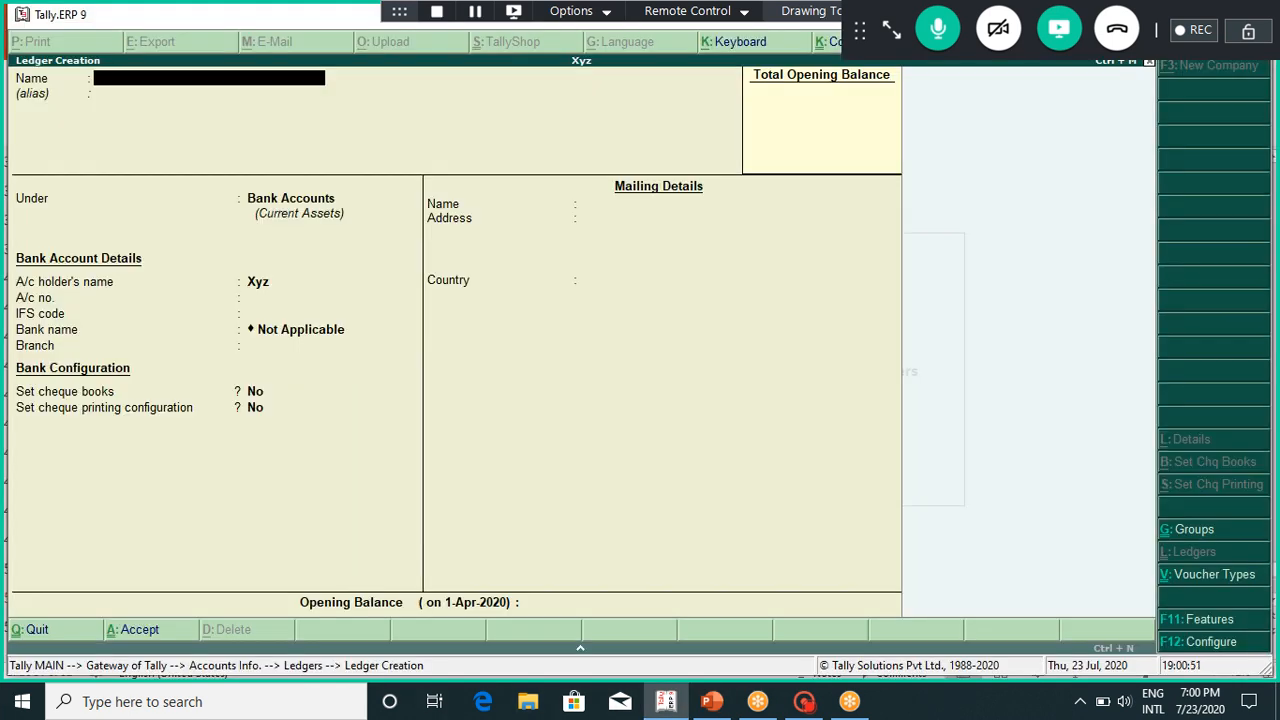
Step: Create the 'Ofiice Furniture' ledger under the Fixed Assets group
type("Ofiice Furniture")
key("Return")
key("Return")
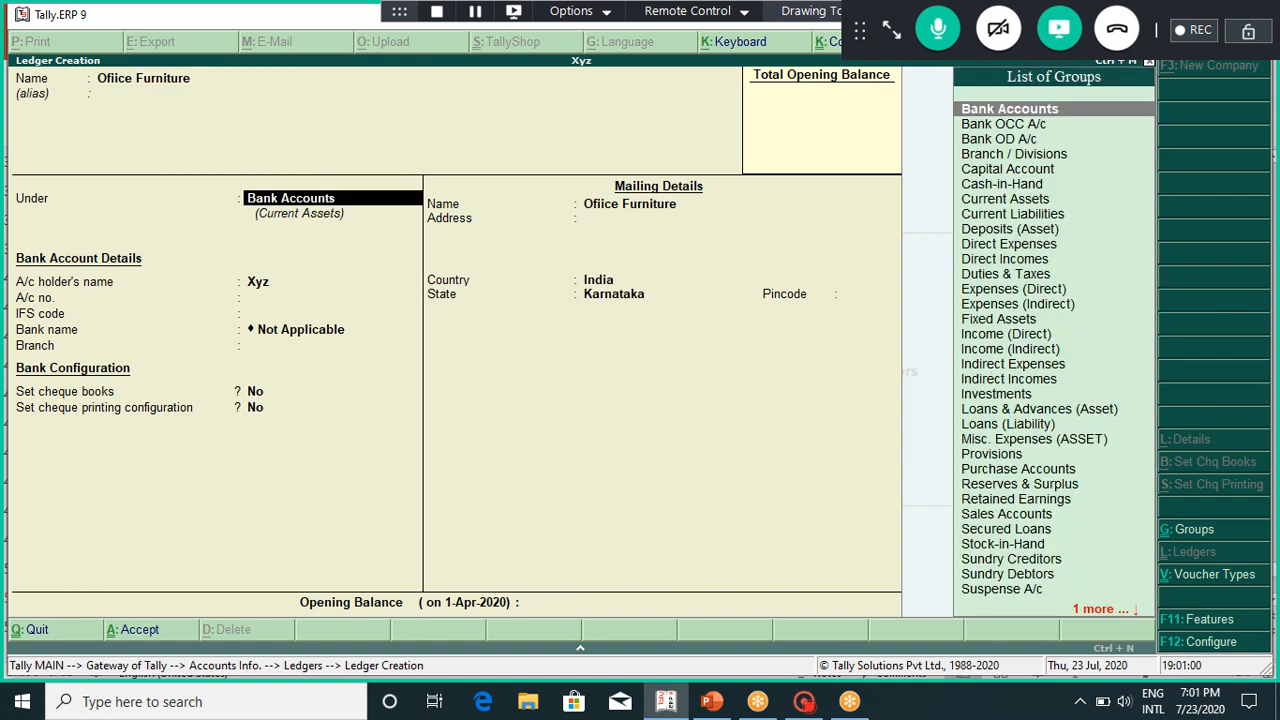
type("Fi")
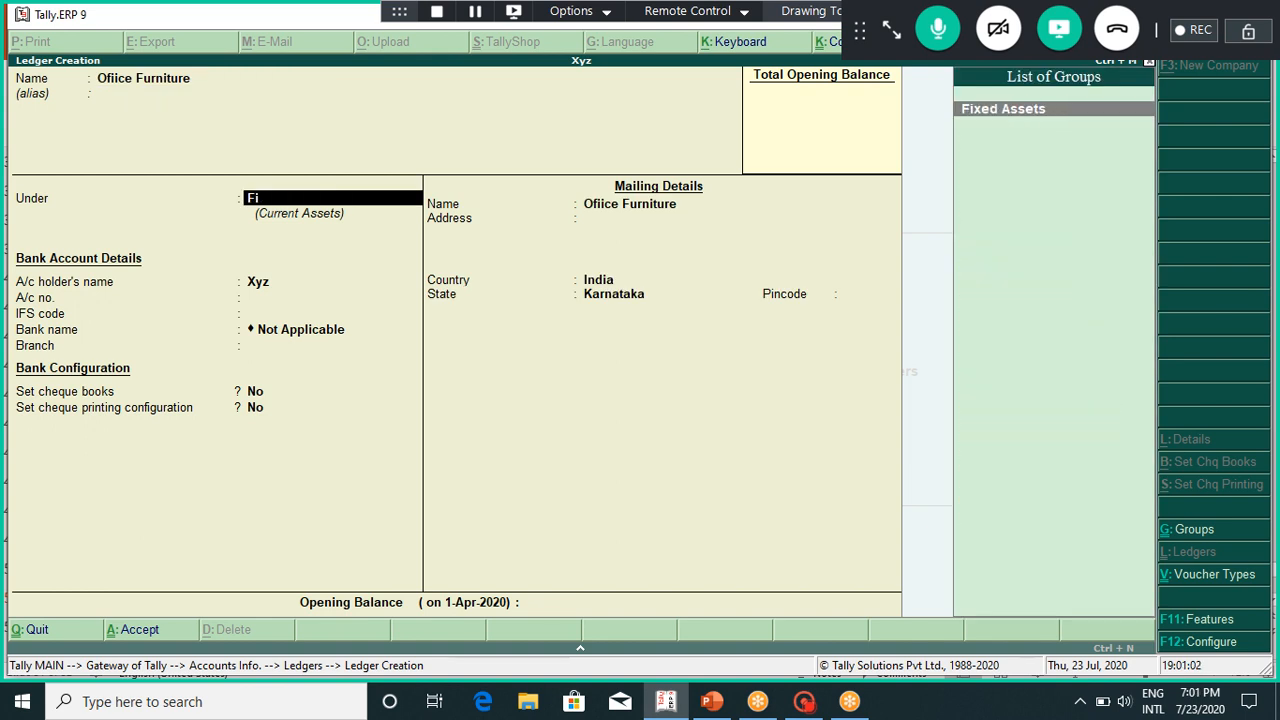
key("Return")
key("Return")
key("Return")
key("Return")
key("Return")
key("Return")
key("Return")
key("Return")
key("Return")
key("Return")
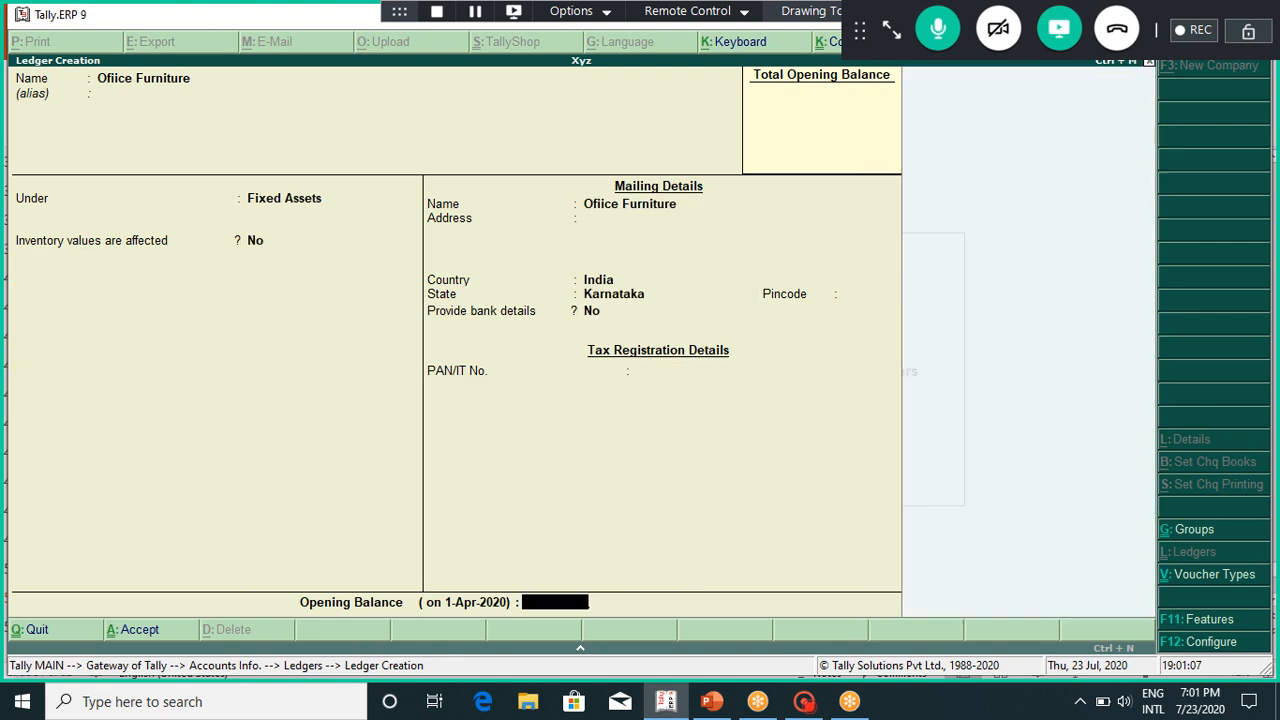
key("Return")
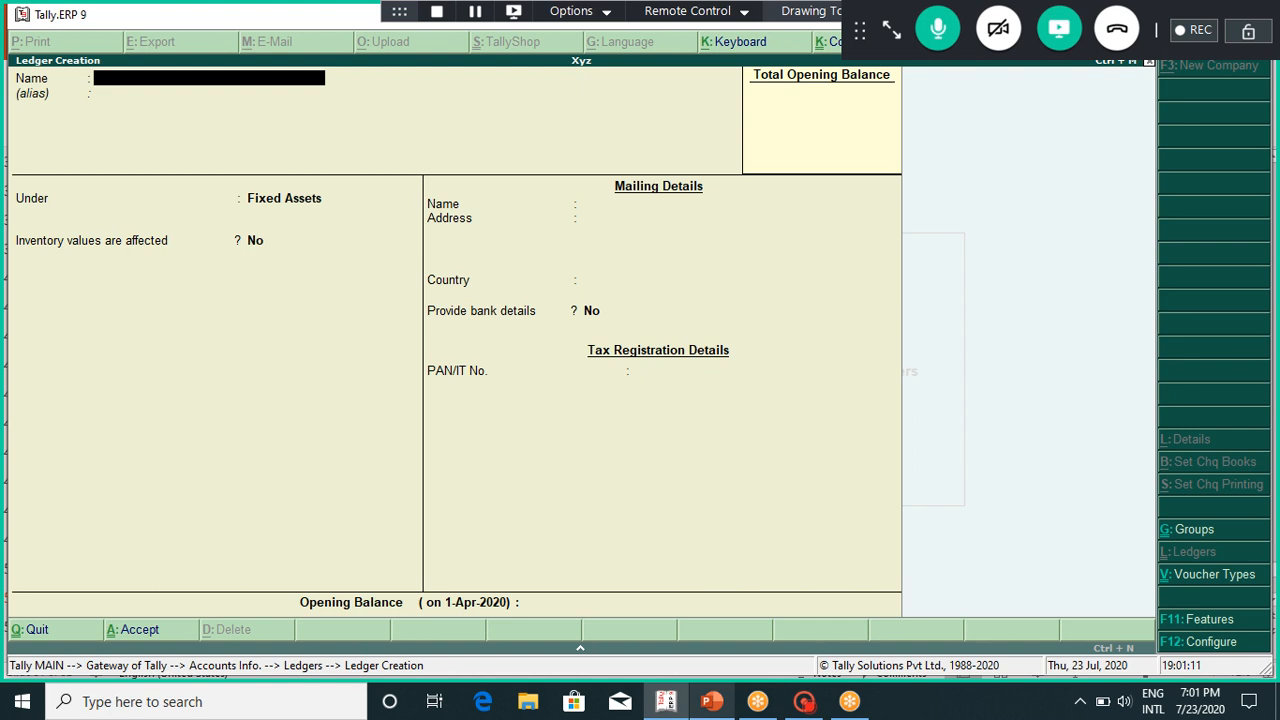
left_click(712, 702)
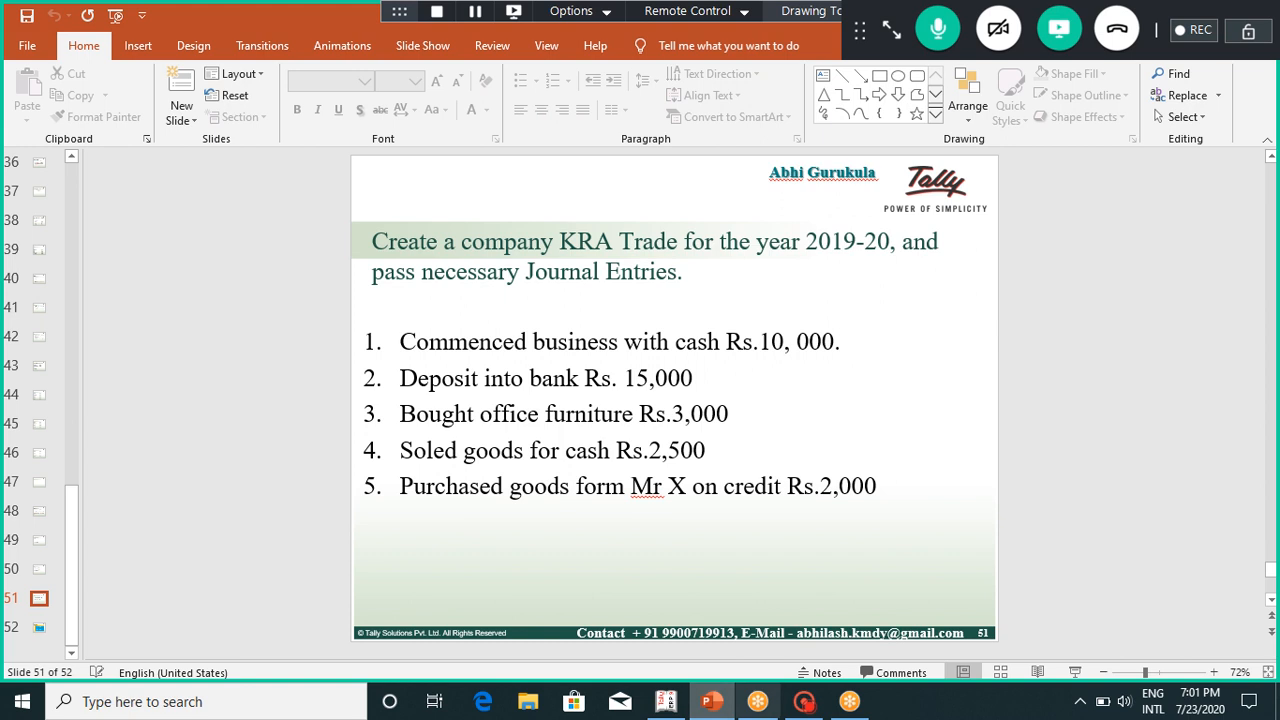
left_click(666, 702)
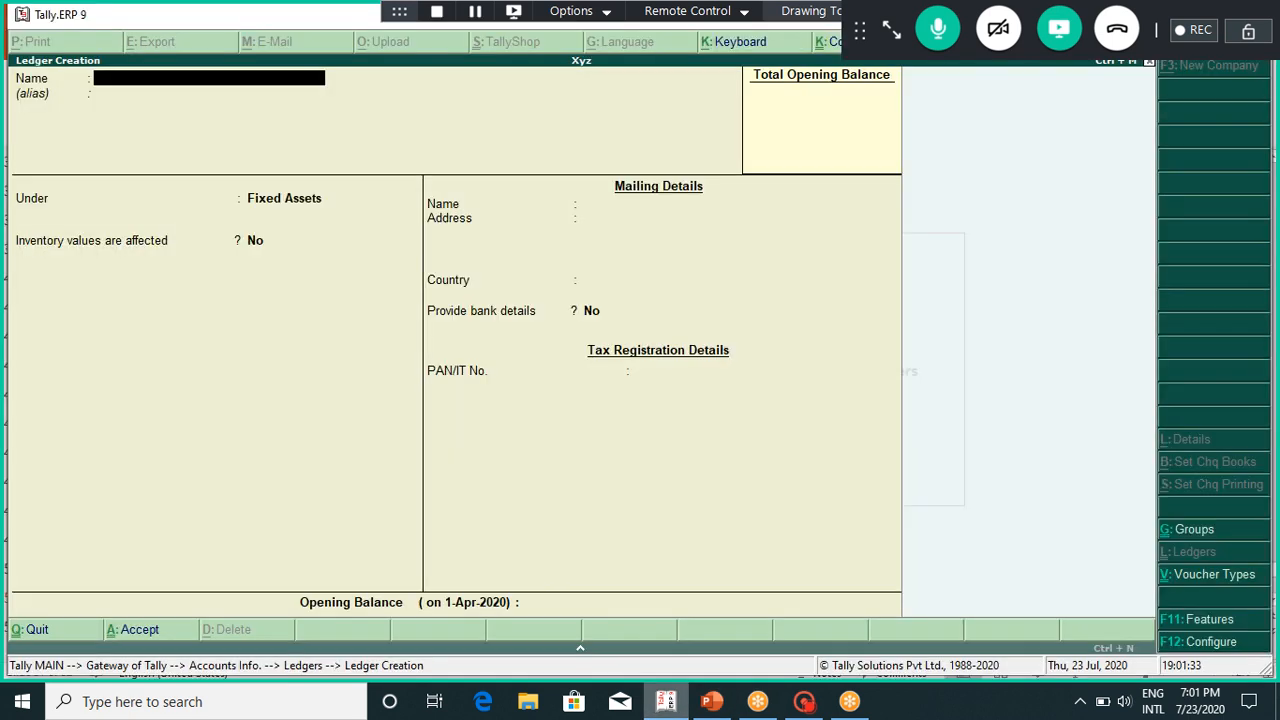
Step: Create the Sales ledger under Sales Accounts, then check the slides and return to Tally
type("Sales")
key("Return")
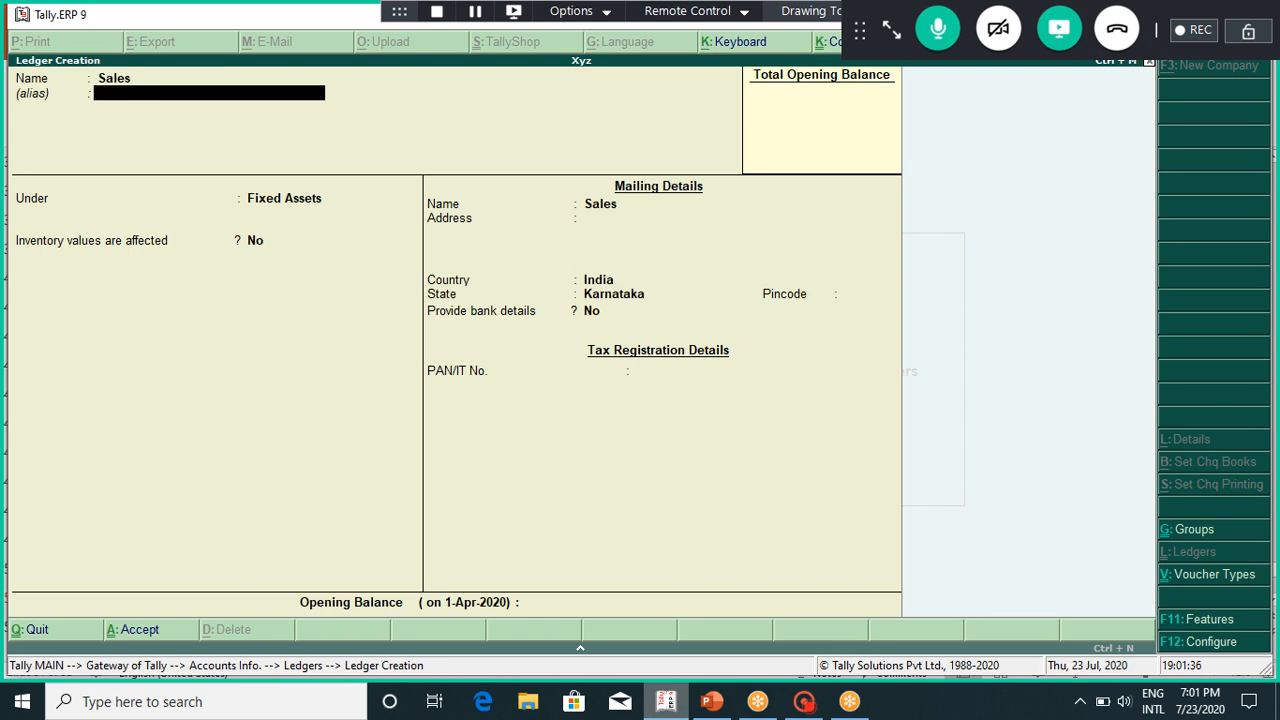
key("Return")
type("S")
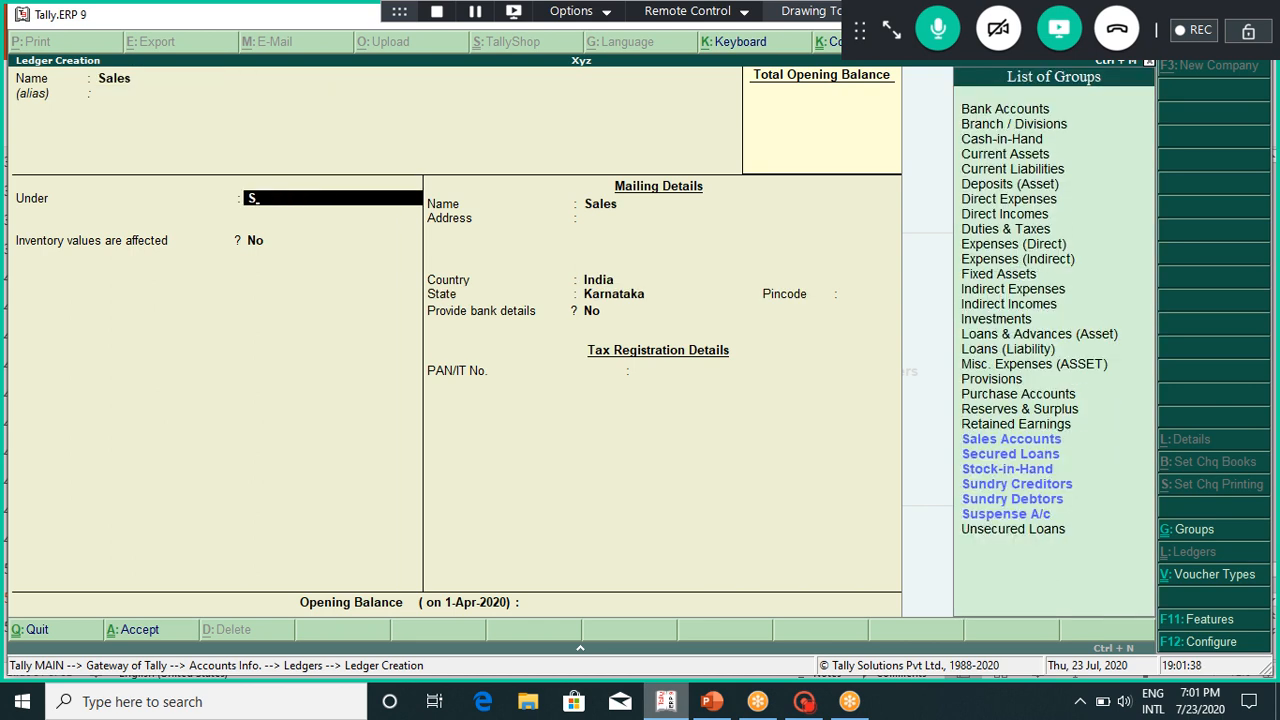
type("al")
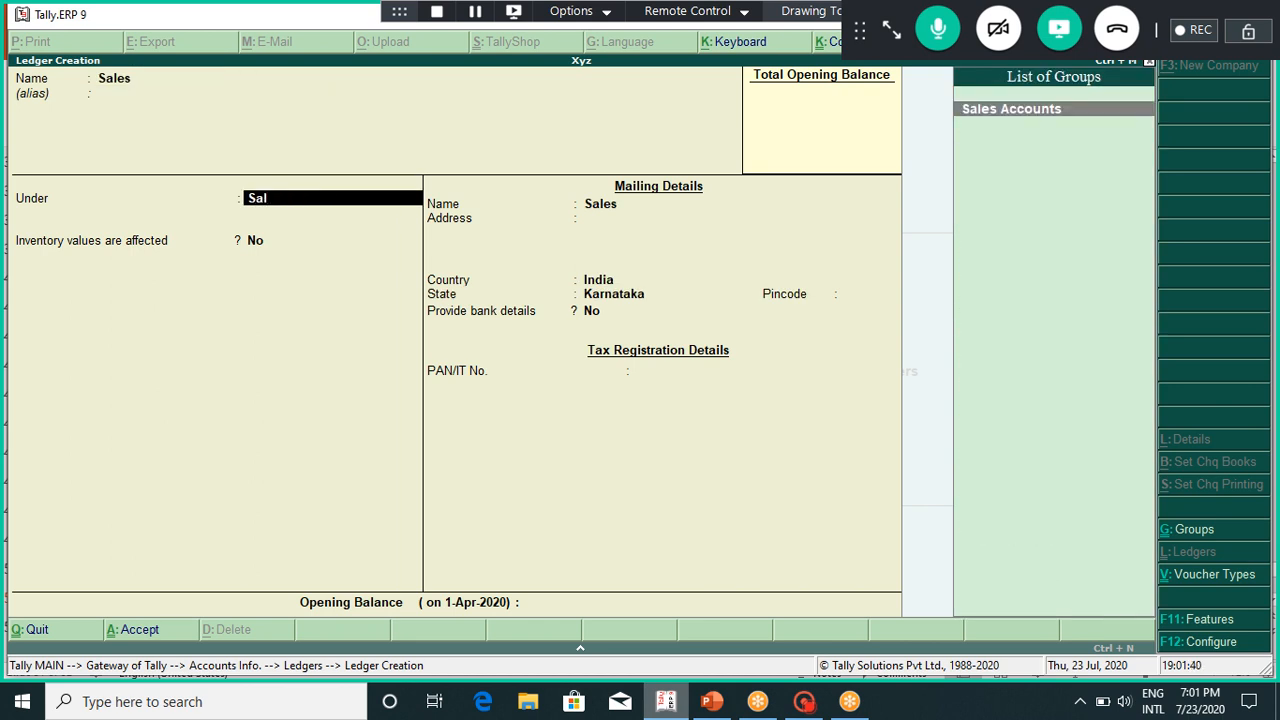
key("Return")
key("Return")
key("Return")
key("Return")
key("Return")
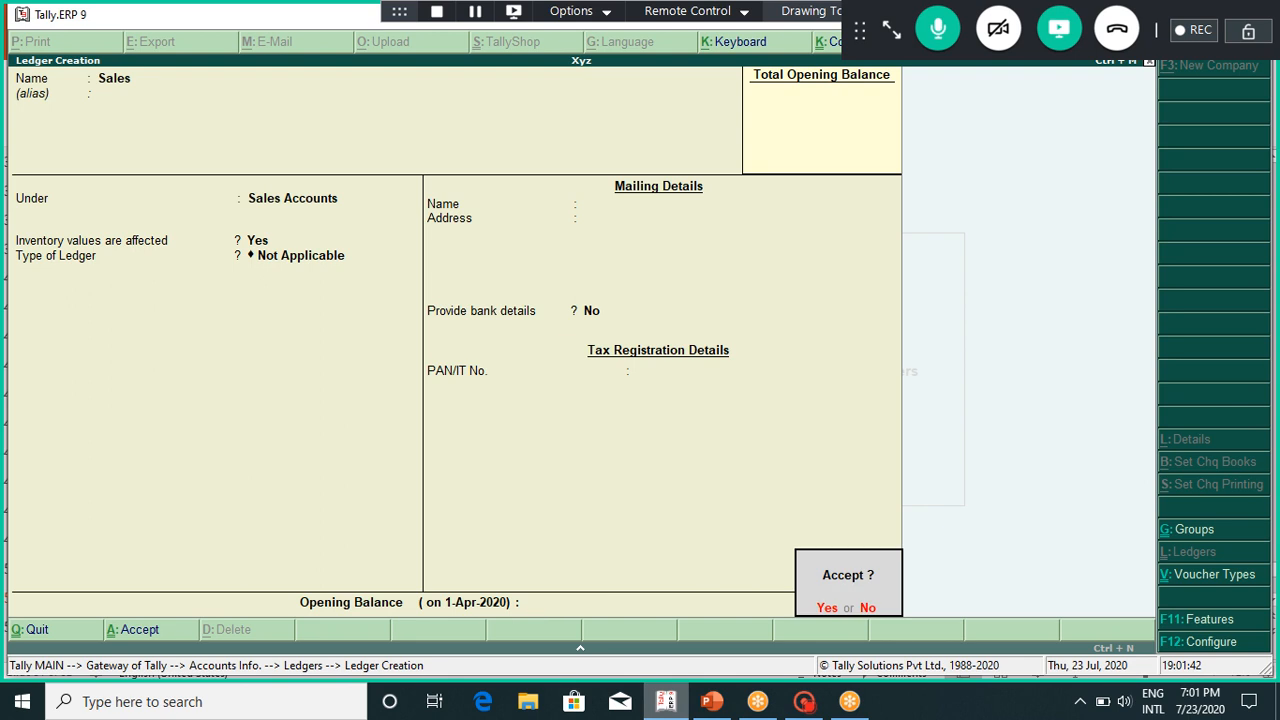
key("Return")
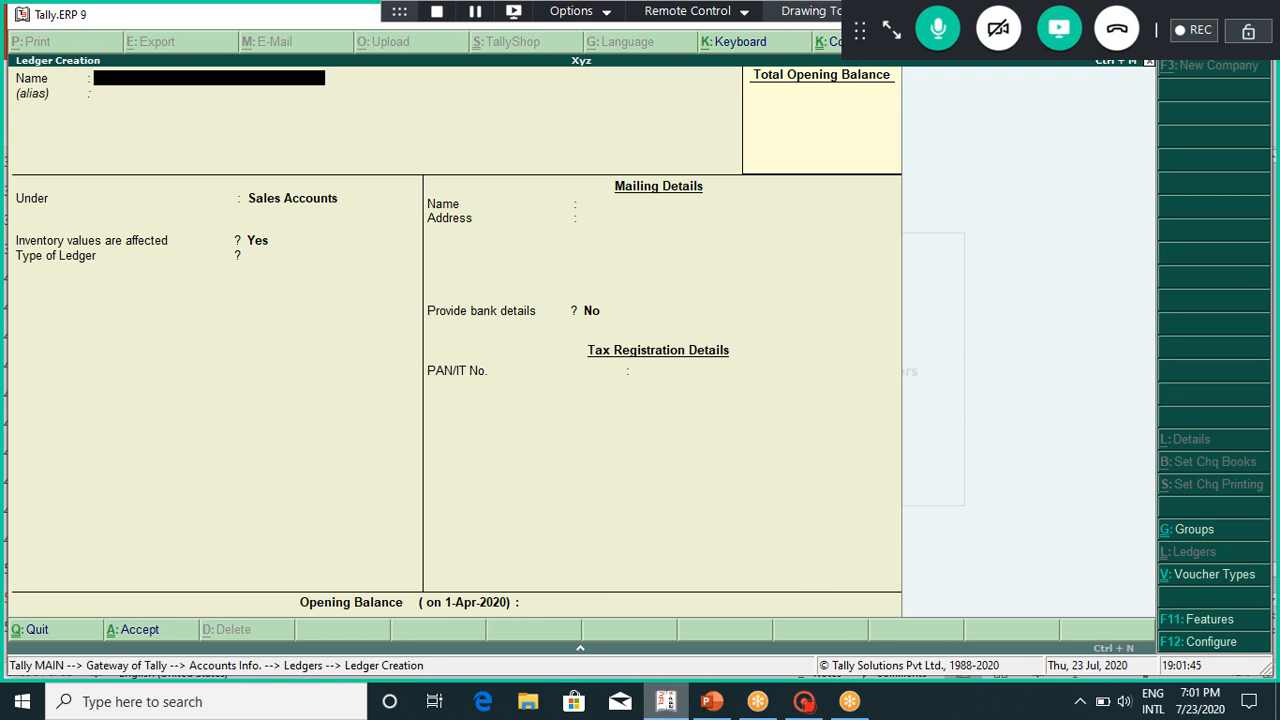
mouse_move(849, 701)
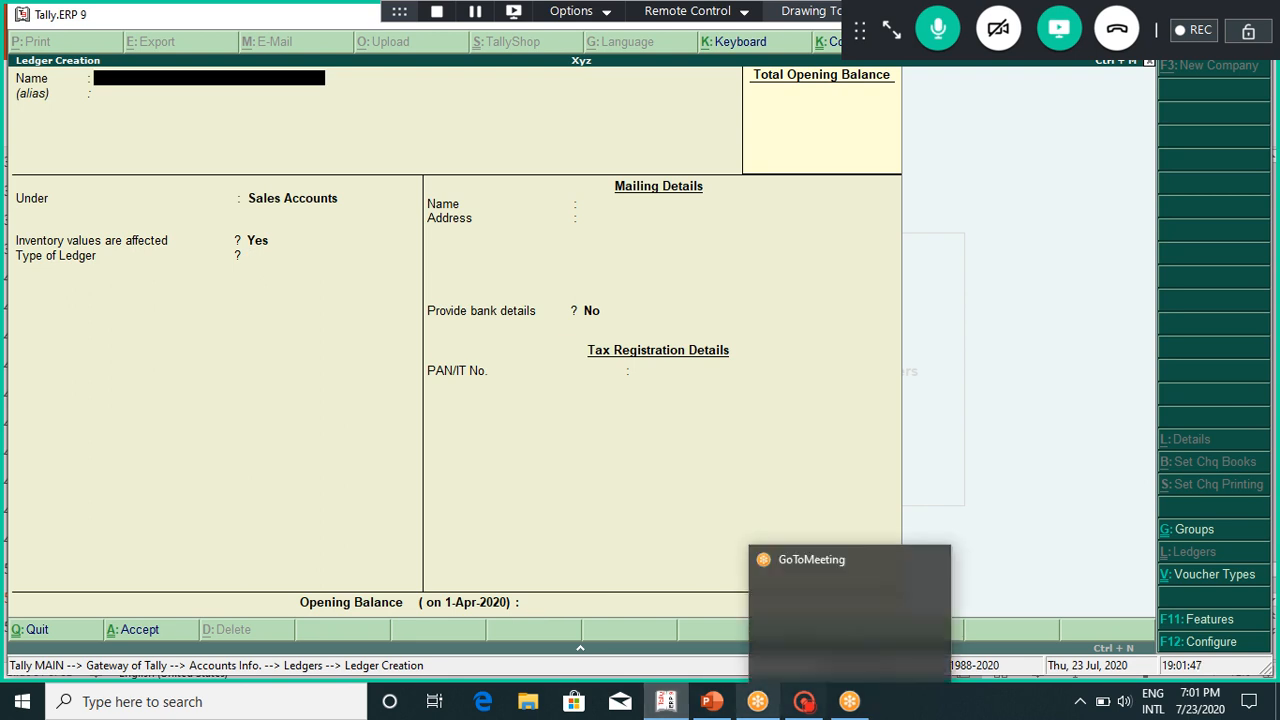
left_click(711, 701)
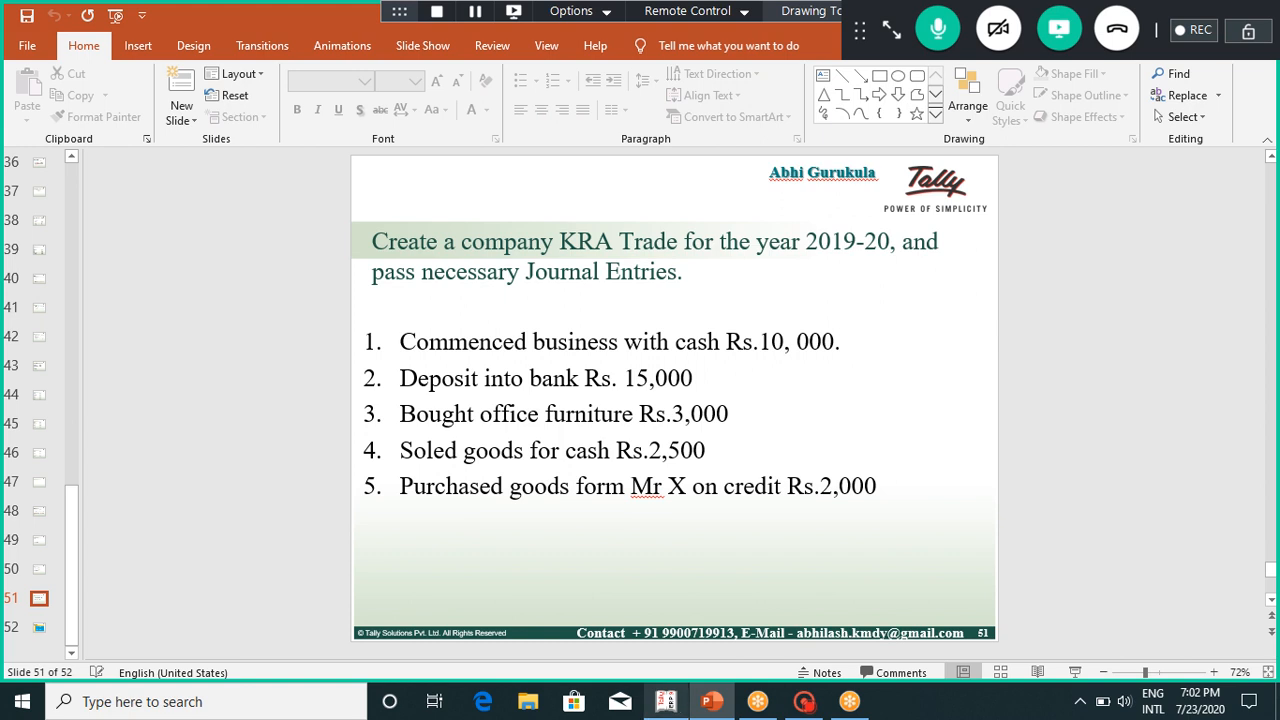
left_click(666, 702)
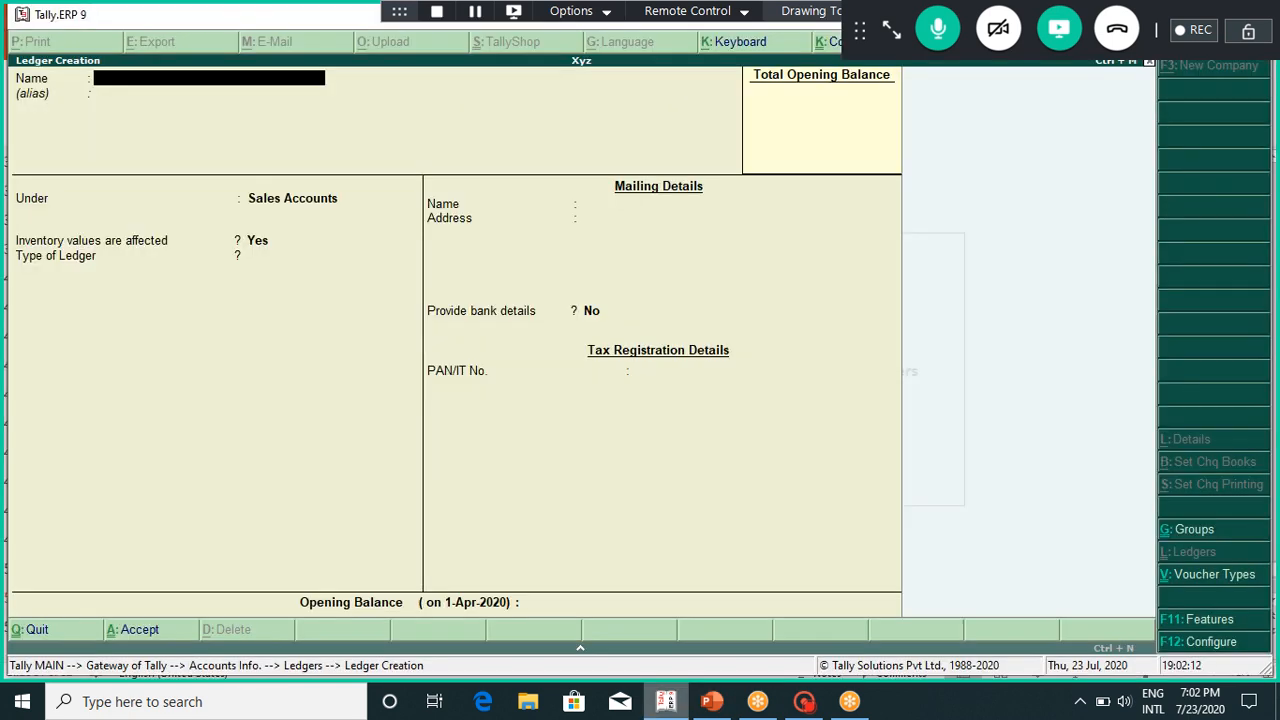
Step: Create and save the Purchase ledger under Purchase Accounts, then enter a party's name in a new ledger
type("Pu")
type("rchase")
key("Return")
key("Return")
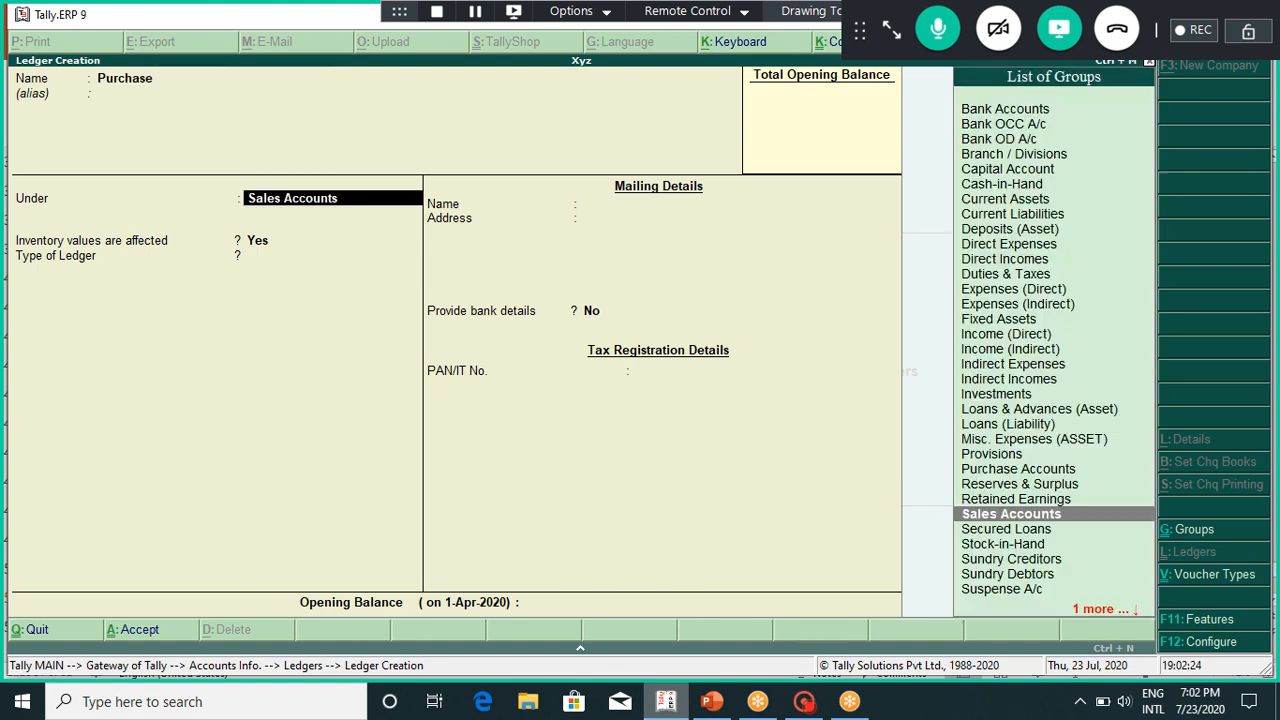
type("Pj")
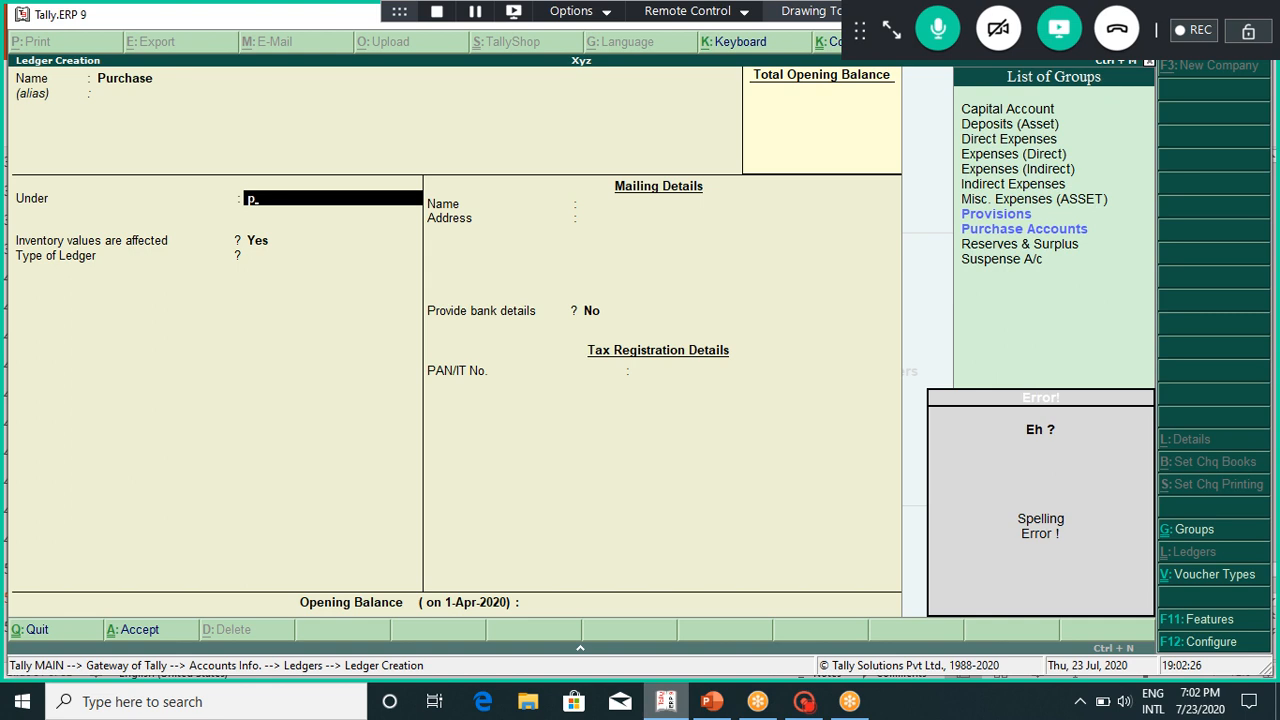
key("BackSpace")
type("u")
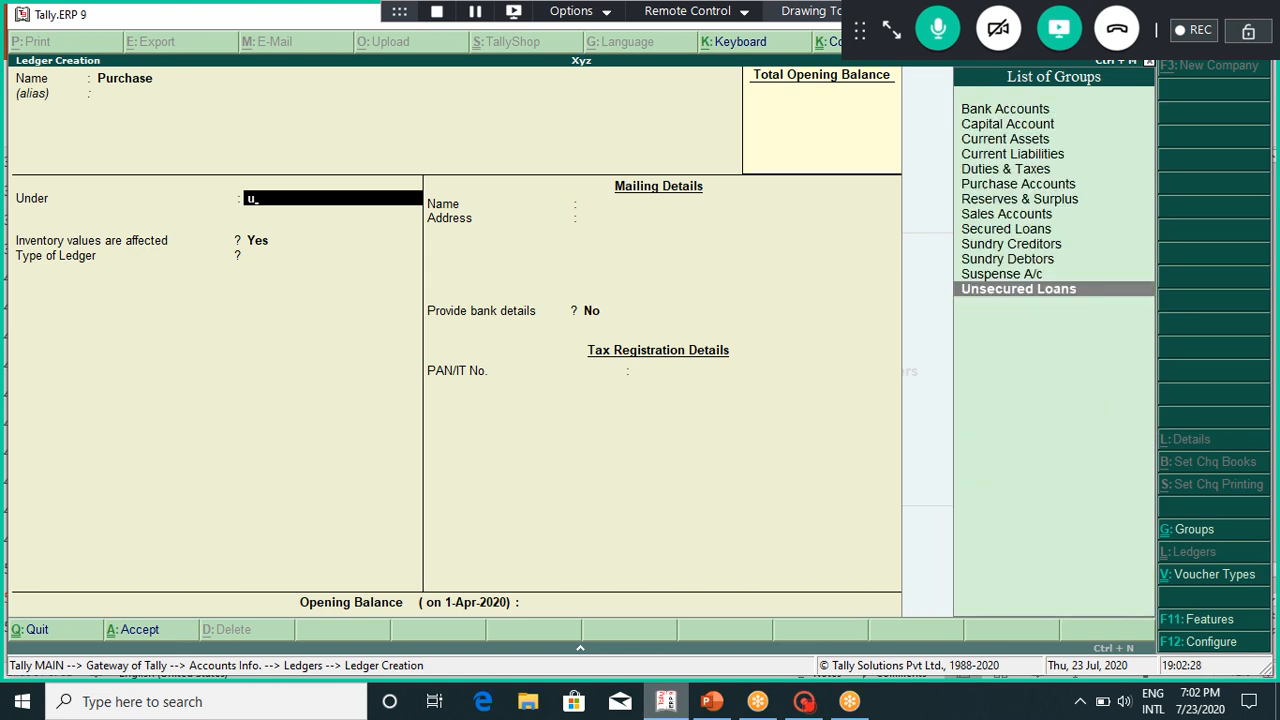
key("BackSpace")
type("pu")
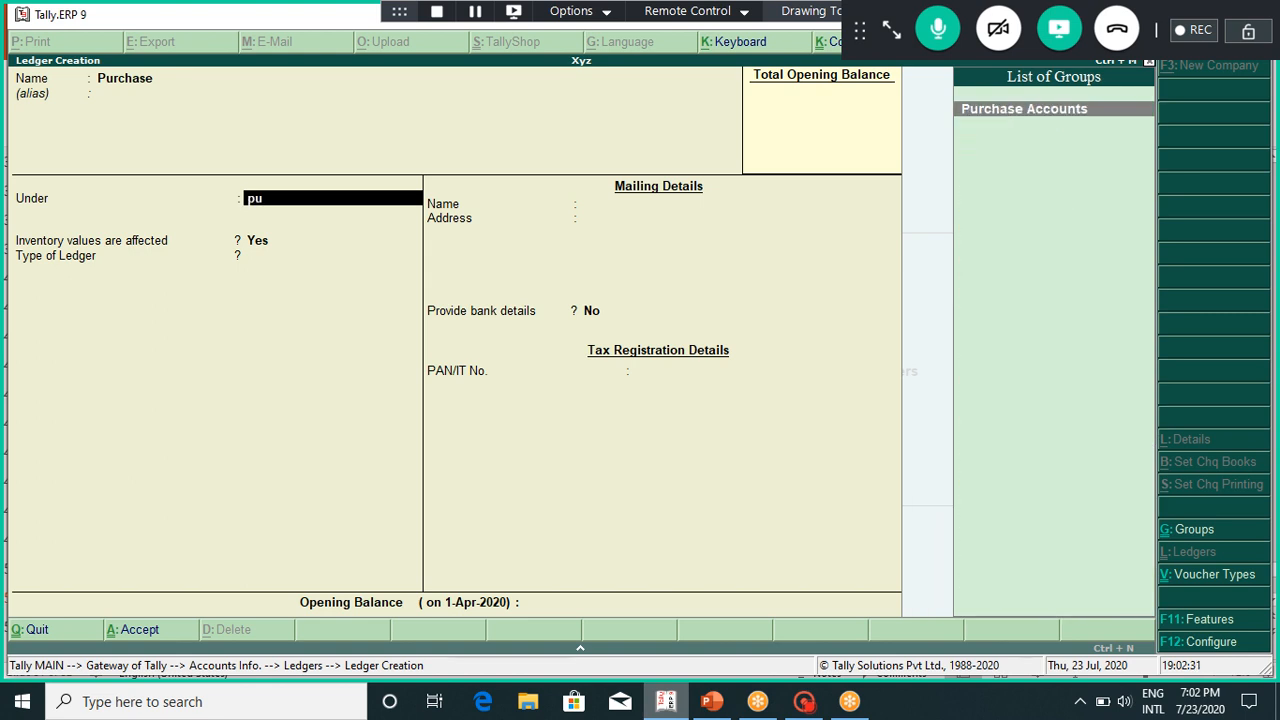
key("Return")
key("Return")
key("Return")
key("Return")
key("Return")
key("Return")
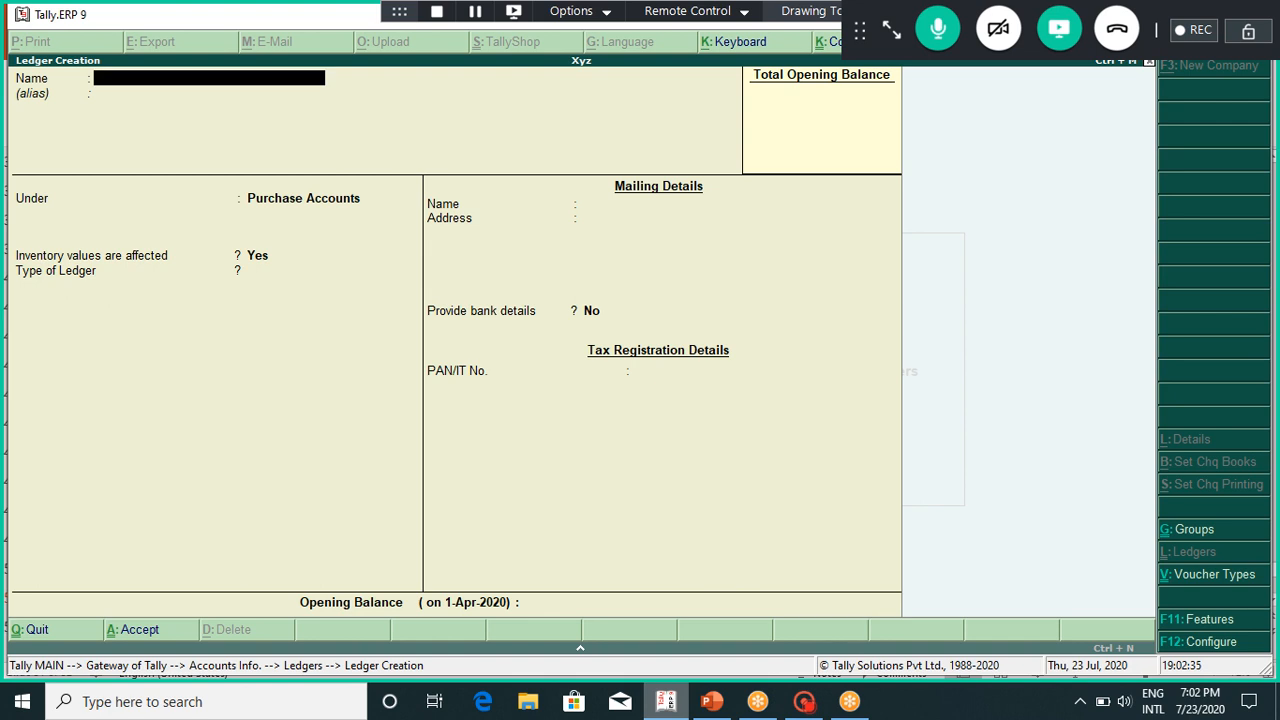
type("Mr x")
key("Return")
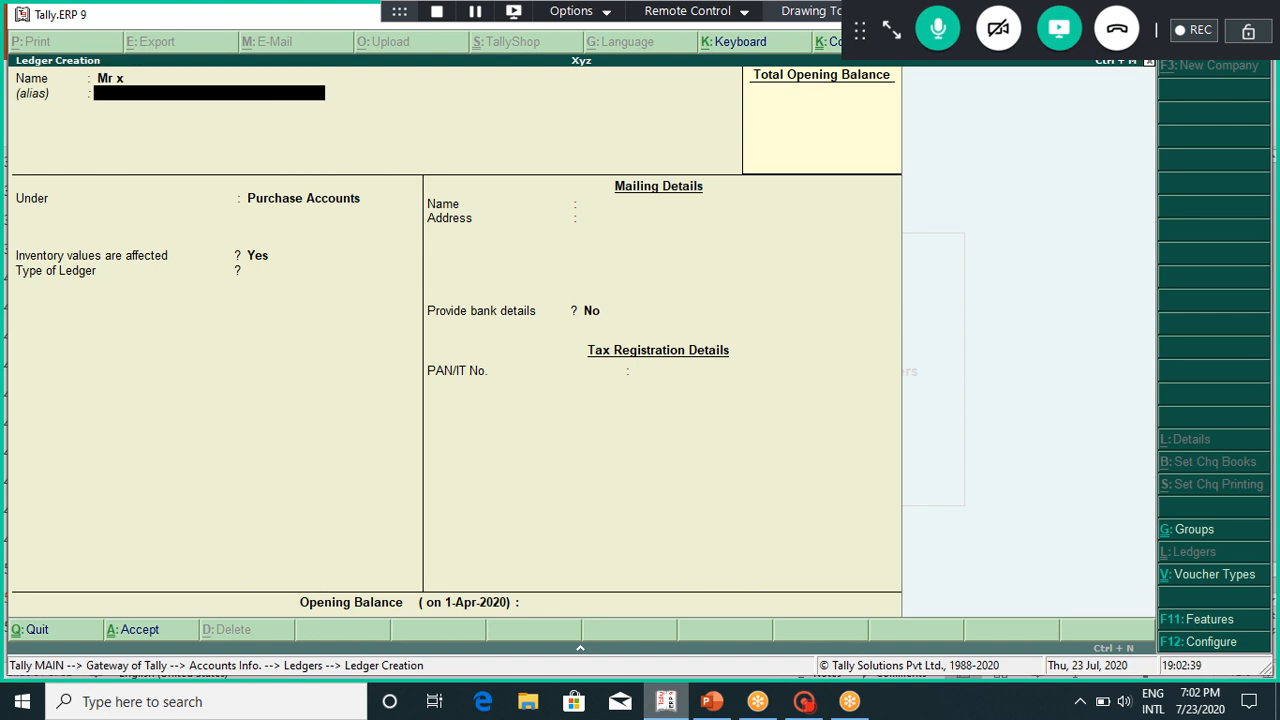
key("Return")
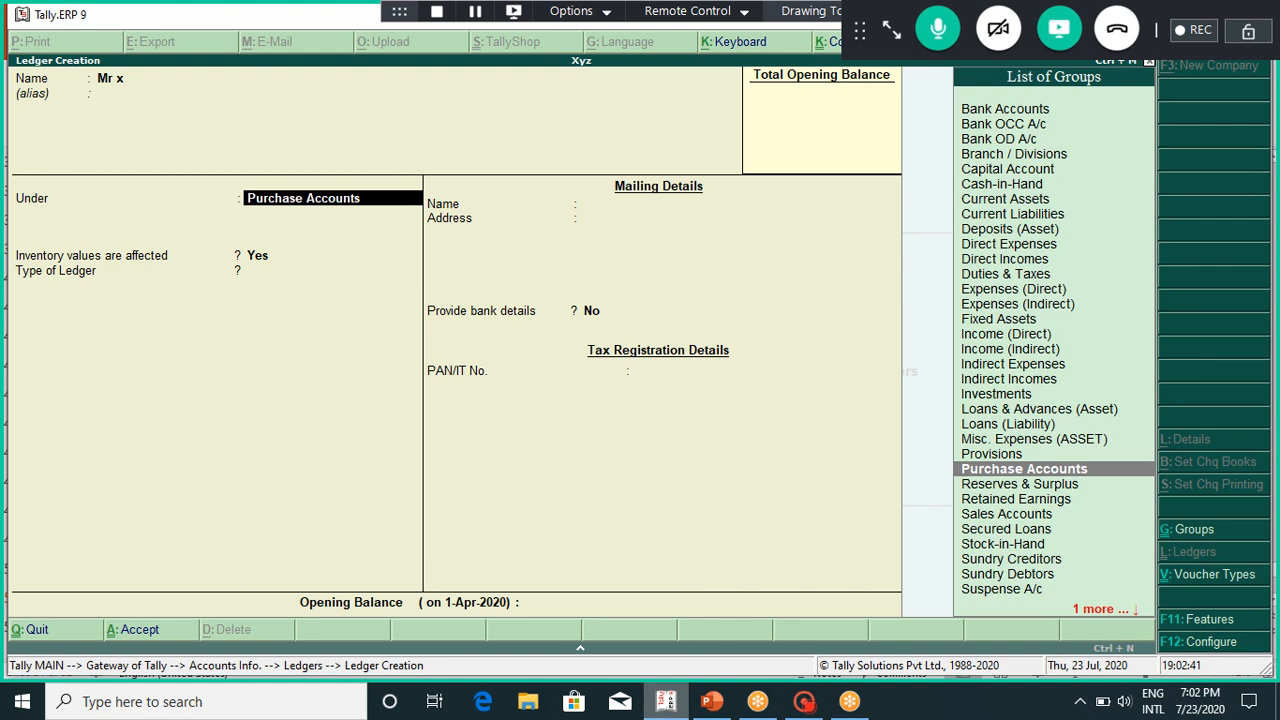
type("Sun")
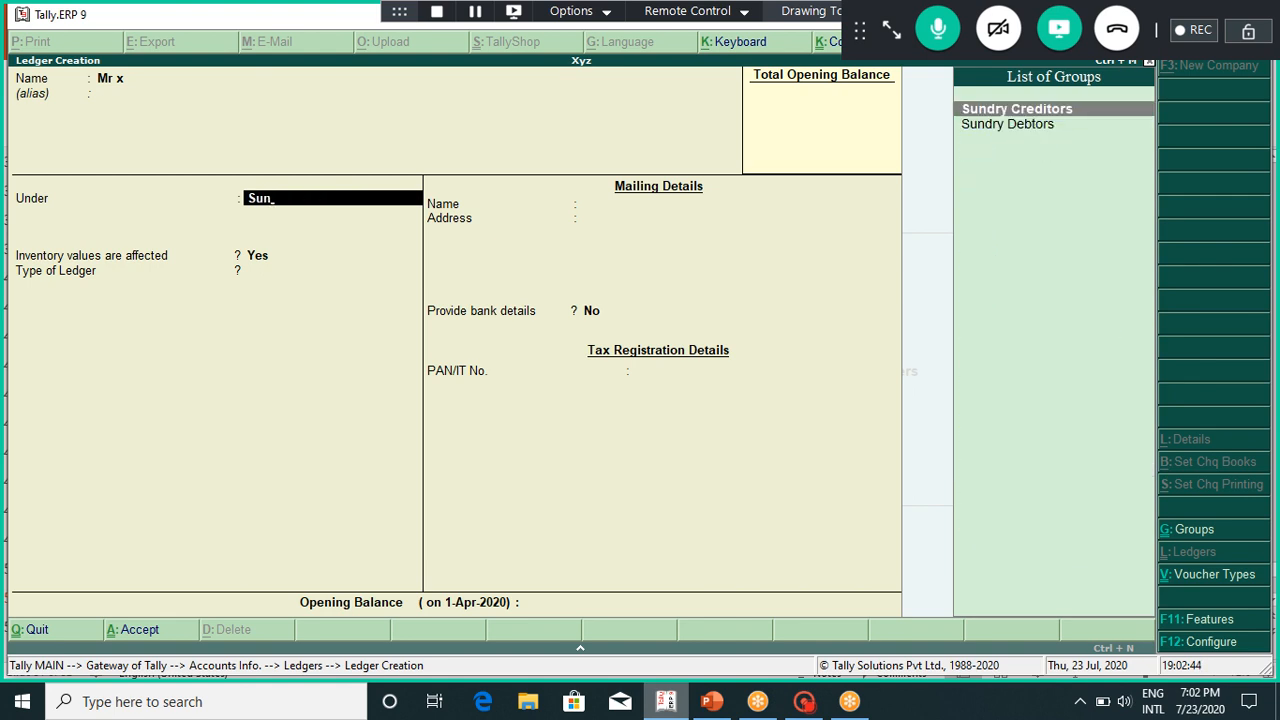
key("Return")
key("Return")
key("Return")
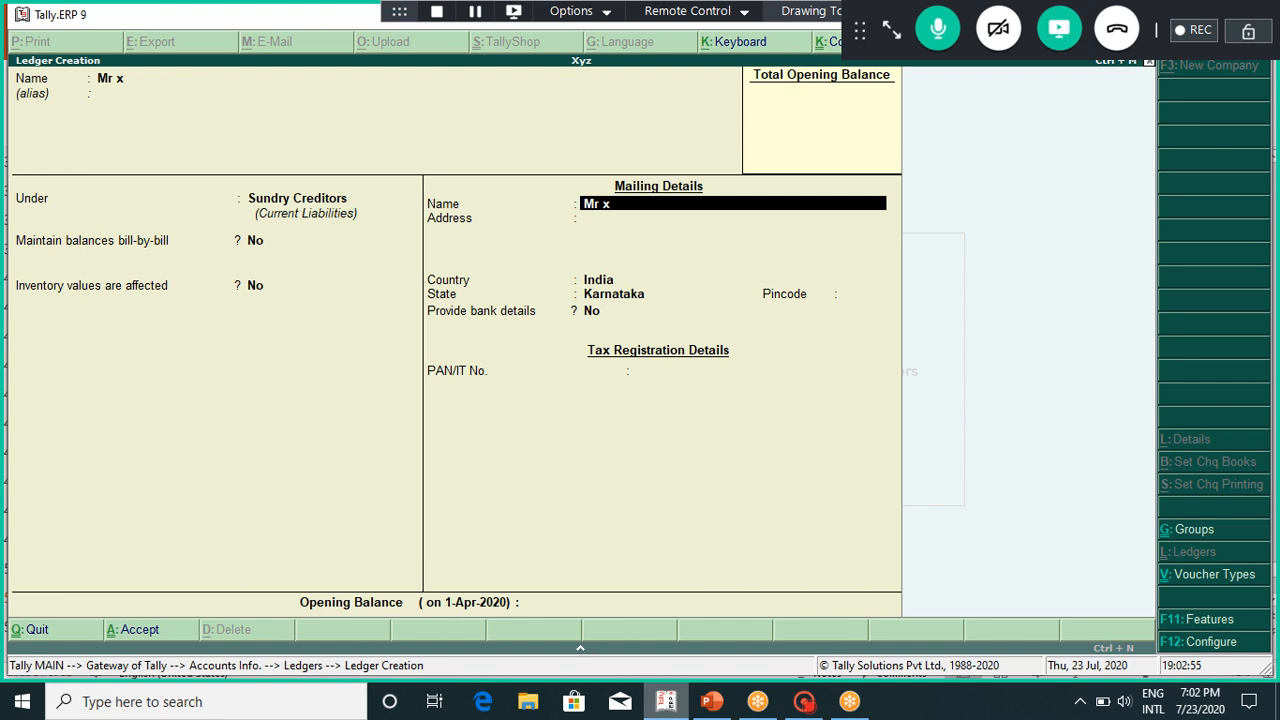
key("Return")
key("Return")
key("Return")
key("Return")
key("Return")
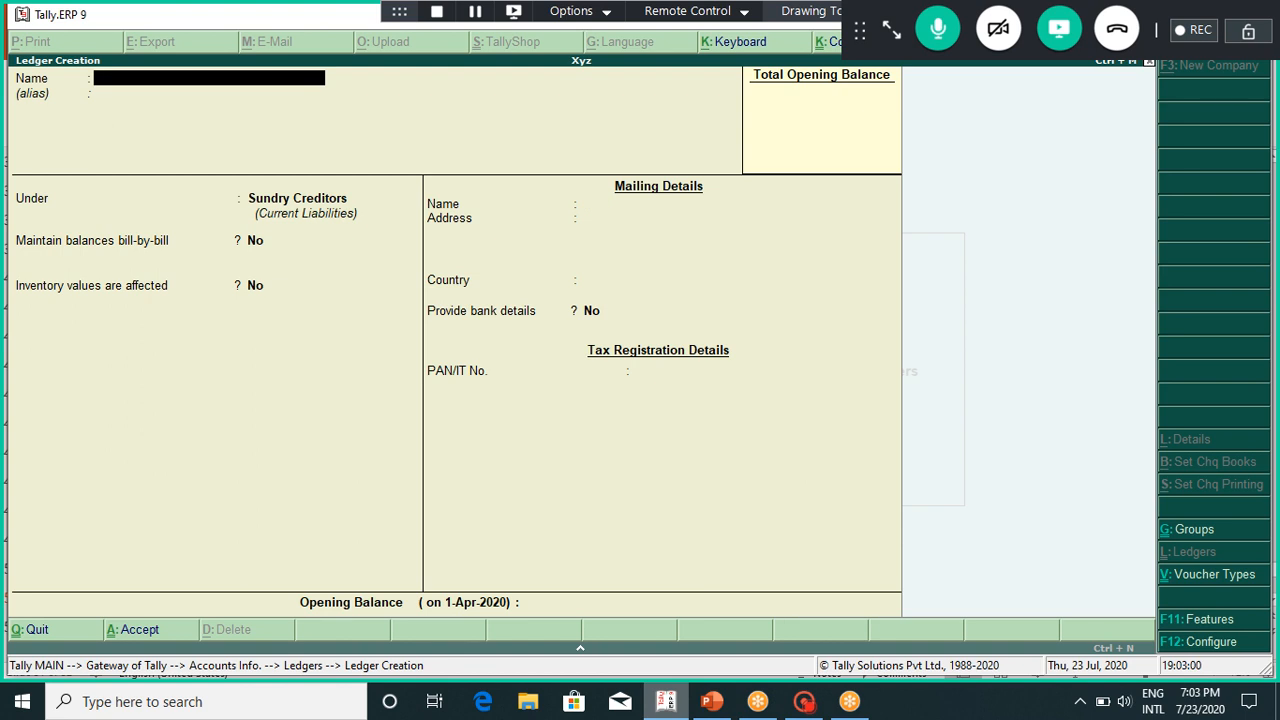
mouse_move(711, 701)
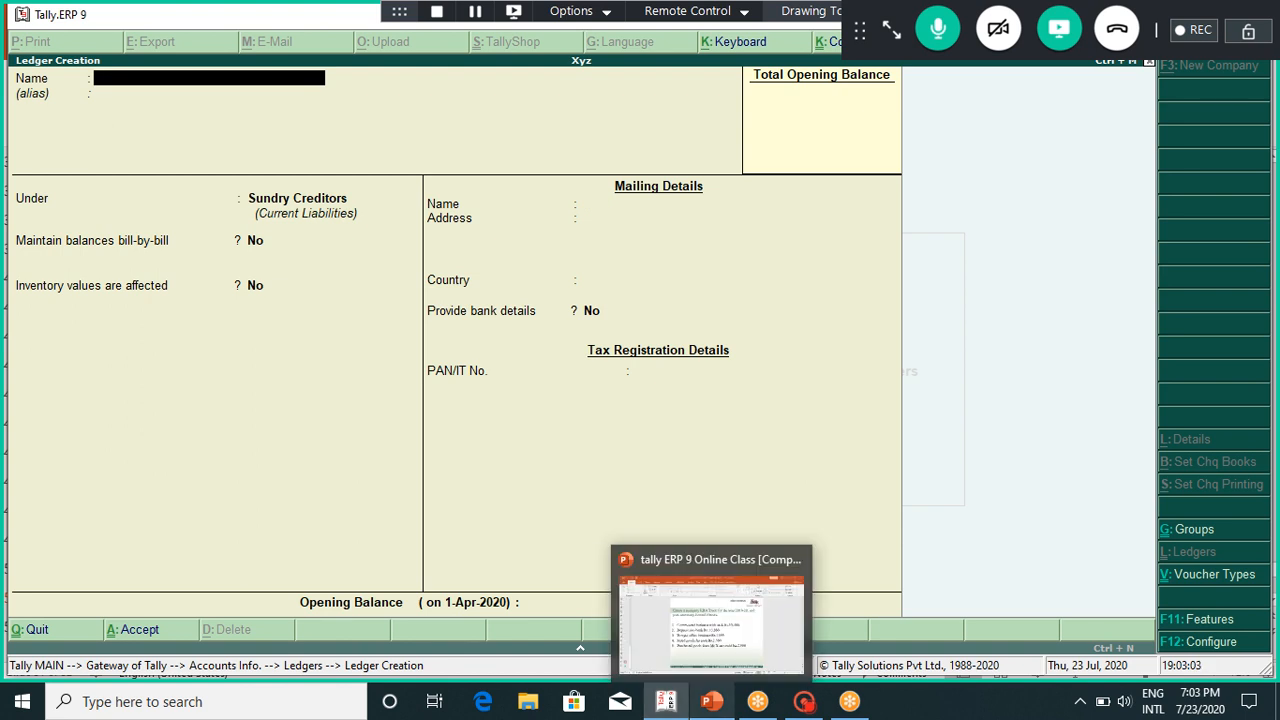
left_click(711, 620)
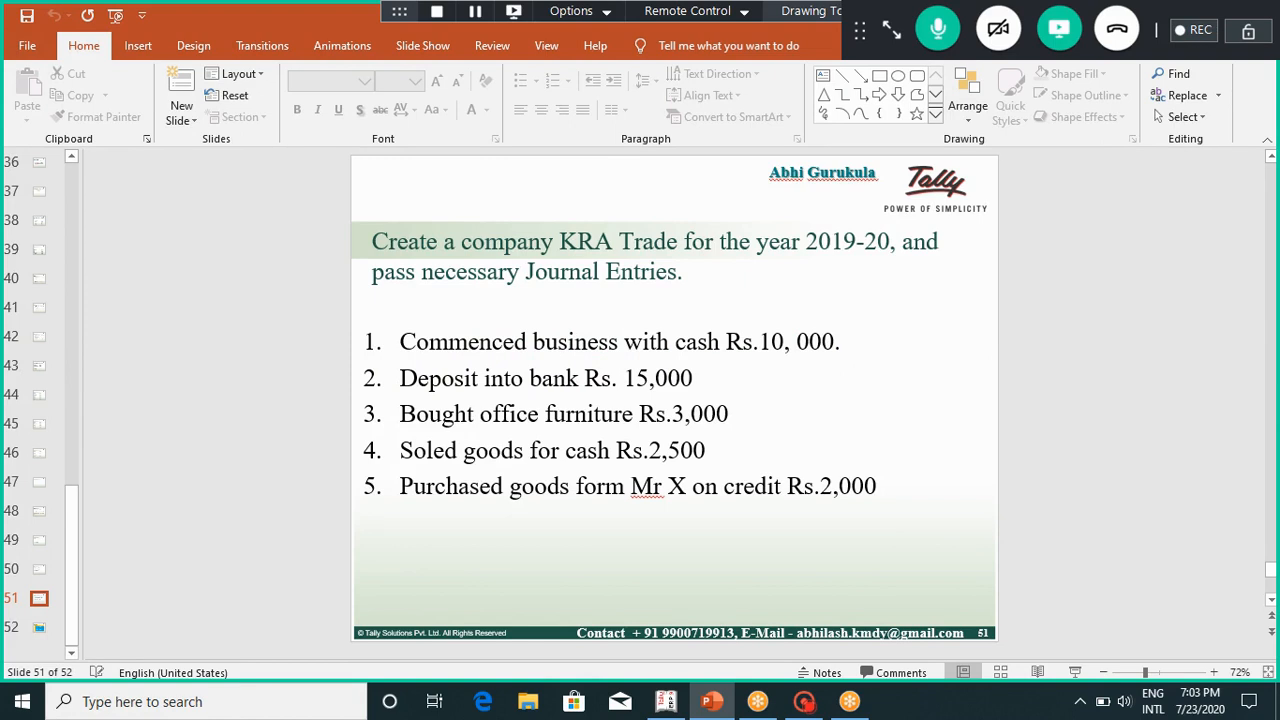
left_click(666, 702)
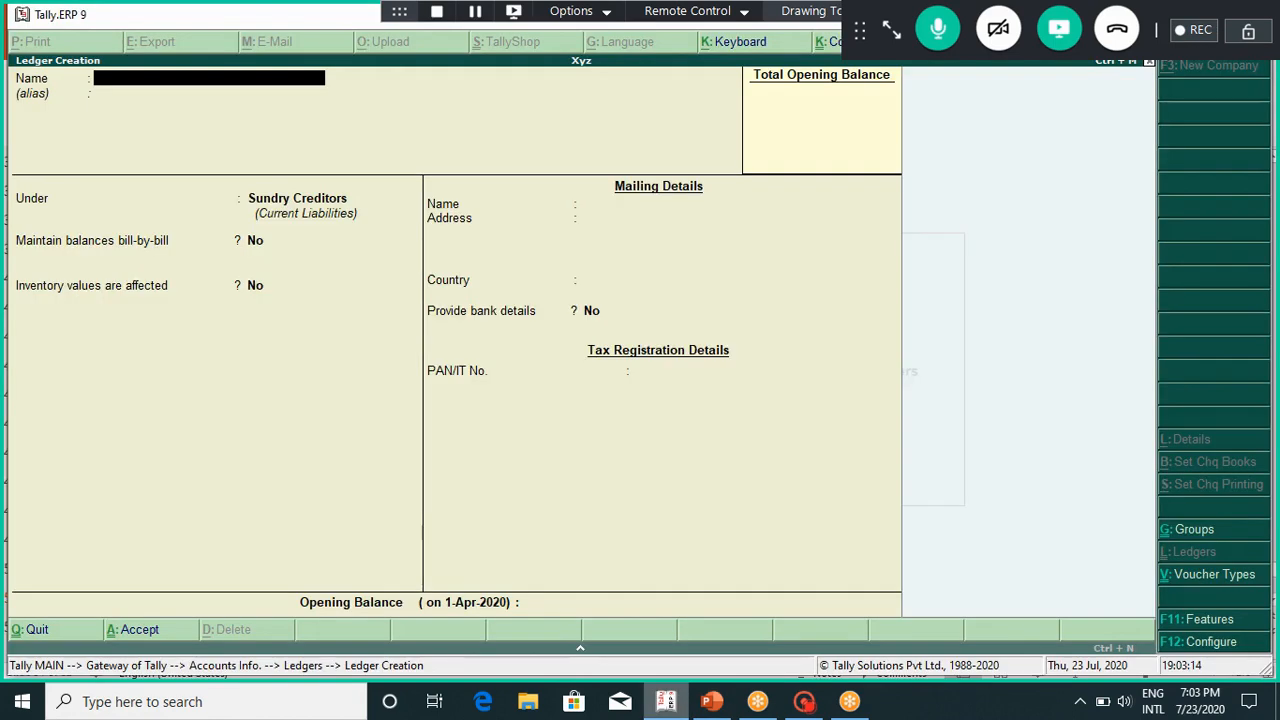
key("Escape")
Step: Quit the unsaved ledger, view the eight existing ledgers via Display, and return to Gateway of Tally
key("Return")
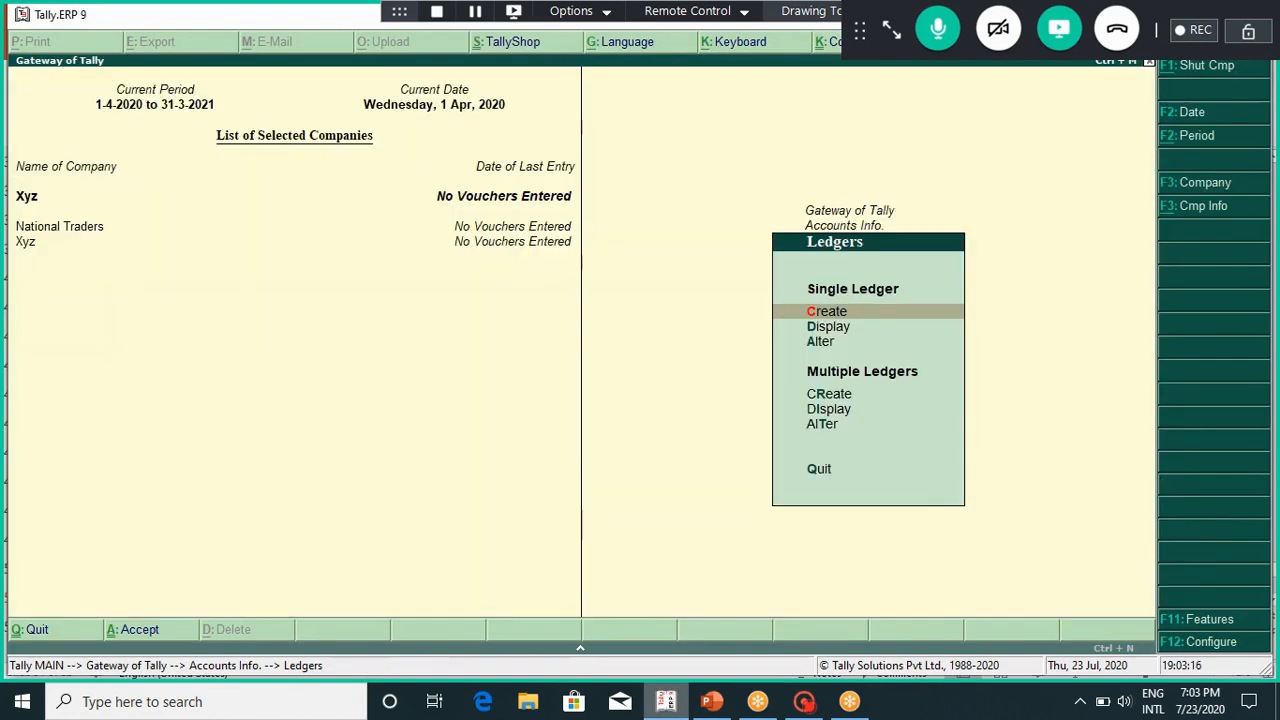
key("Down")
key("Return")
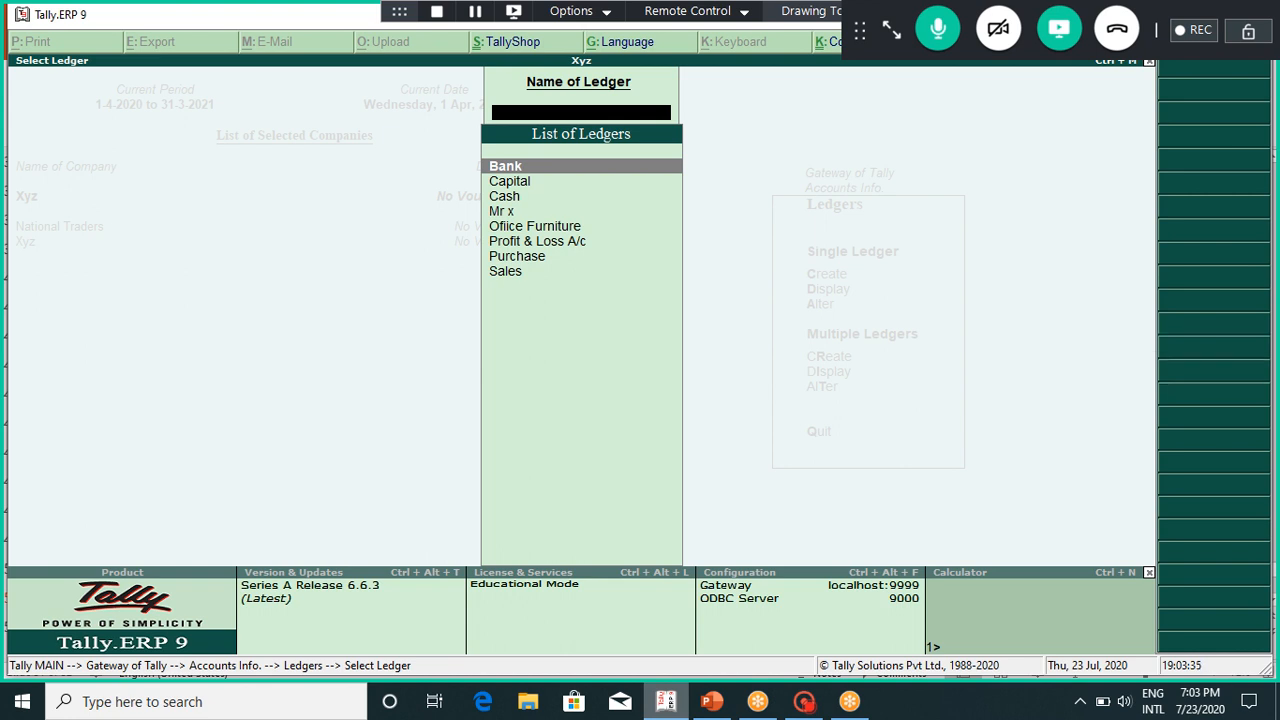
key("Escape")
key("Escape")
key("Escape")
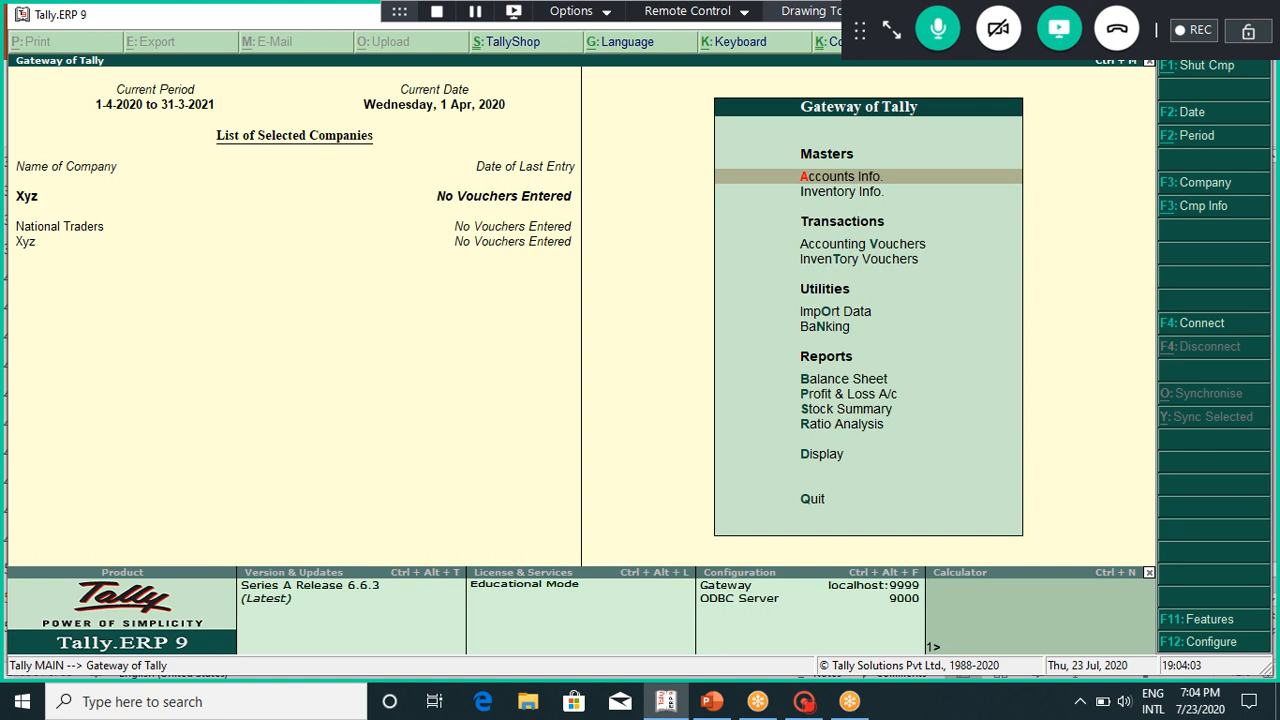
Step: Open Accounting Vouchers from Gateway of Tally, starting a new Payment voucher No. 1
key("Down")
key("Down")
key("Down")
key("Up")
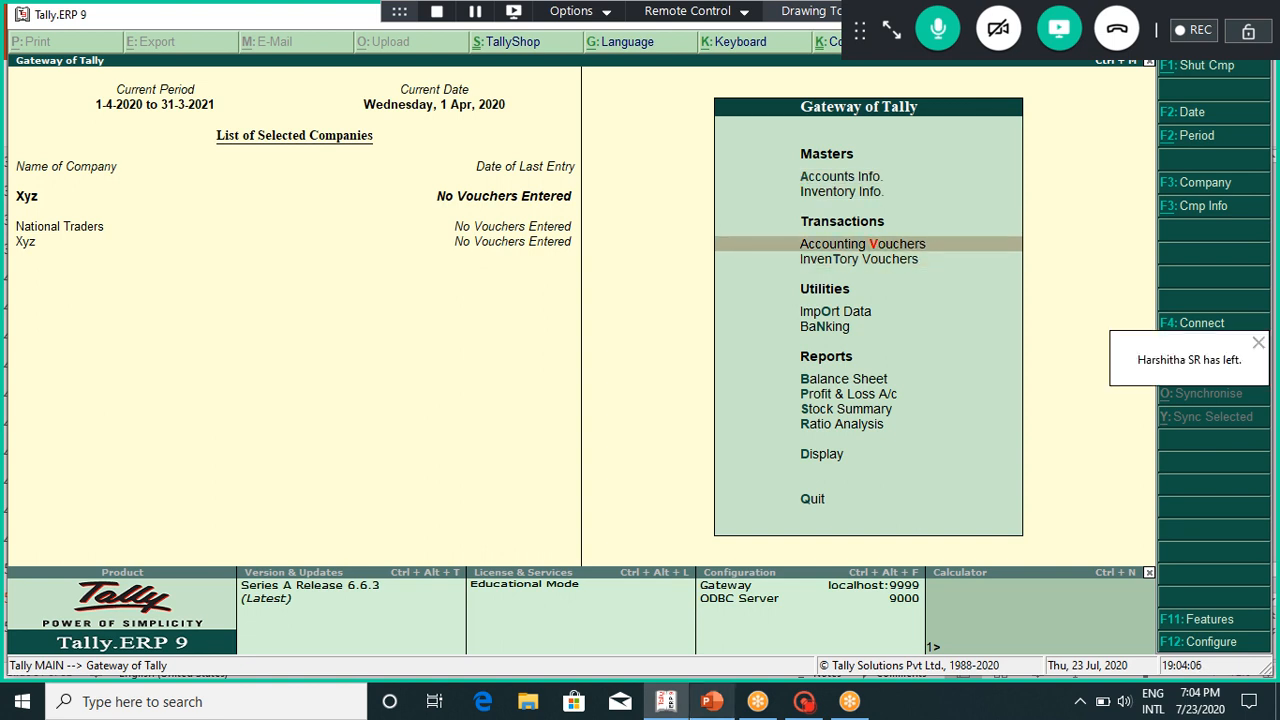
left_click(712, 702)
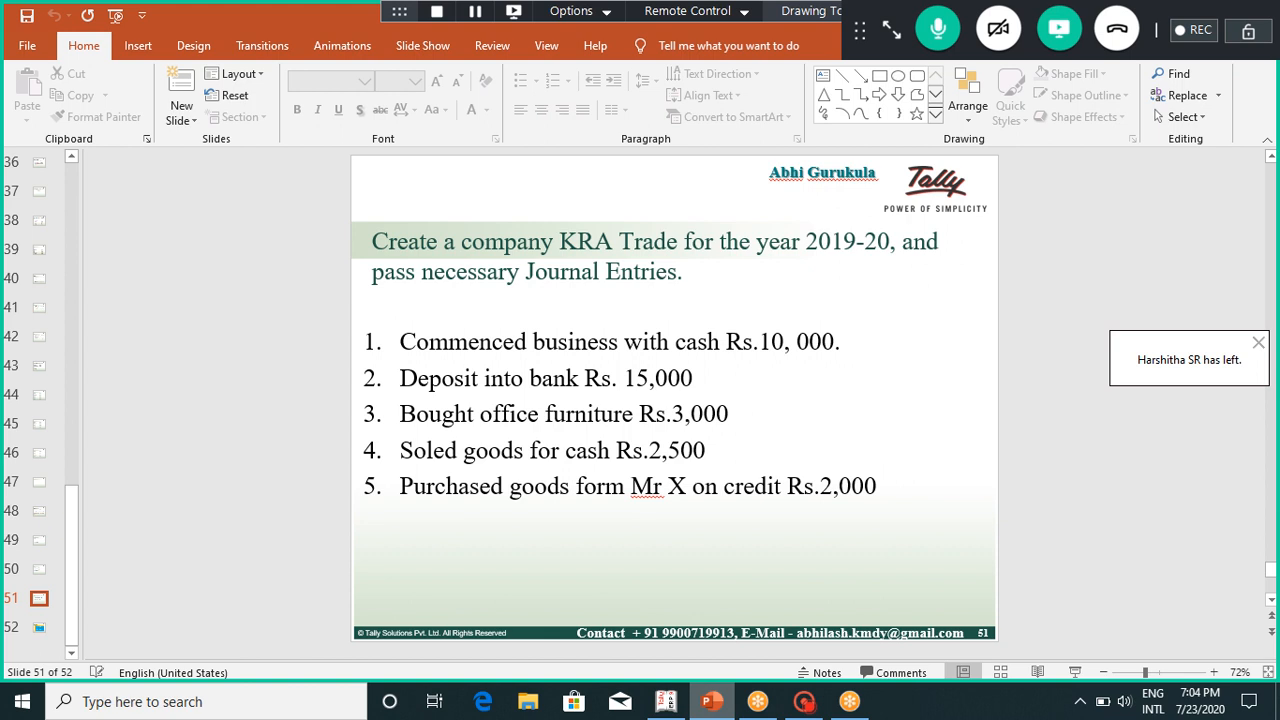
left_click(666, 702)
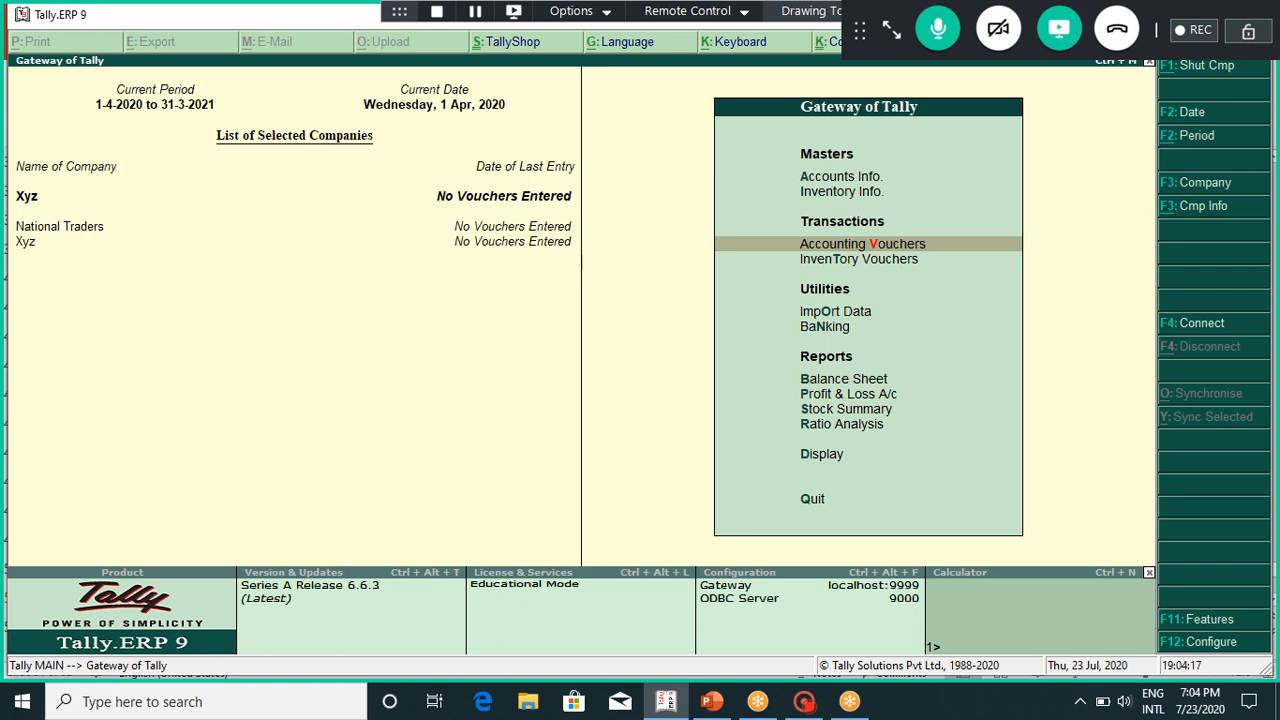
key("Return")
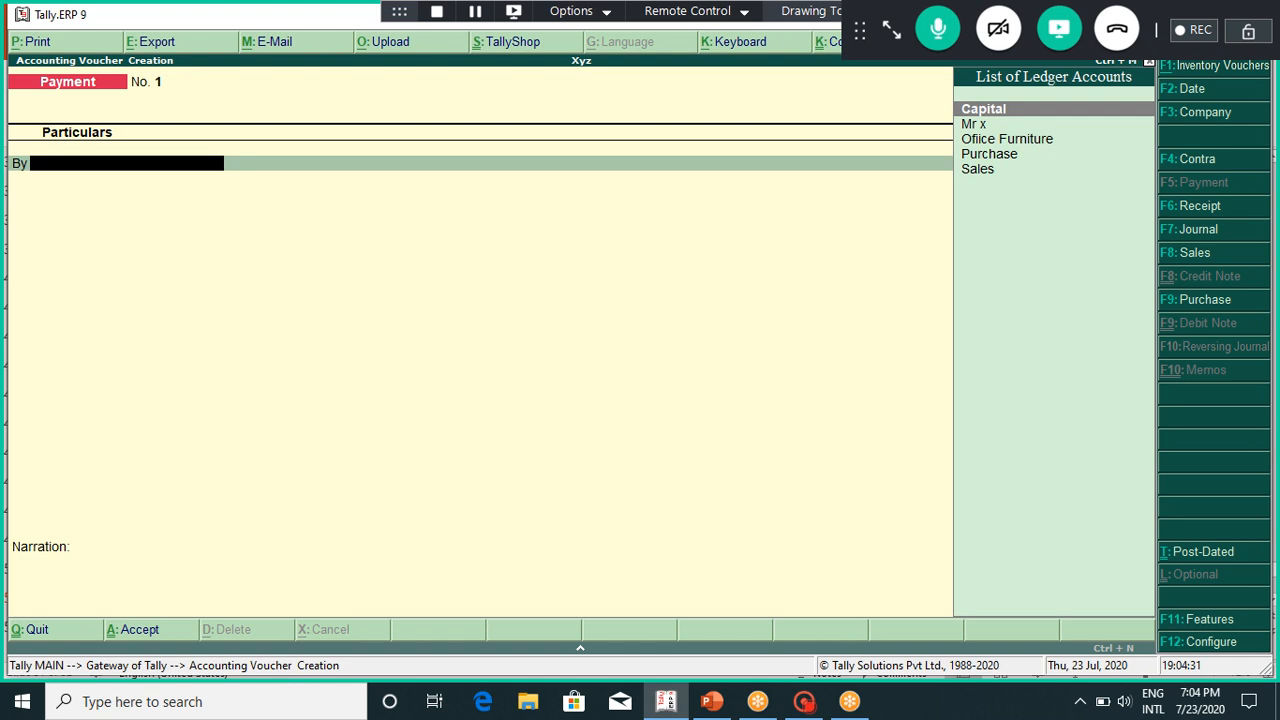
Step: Check the Voucher Entry table on slide 52, then switch the voucher to Receipt with F6
left_click(712, 701)
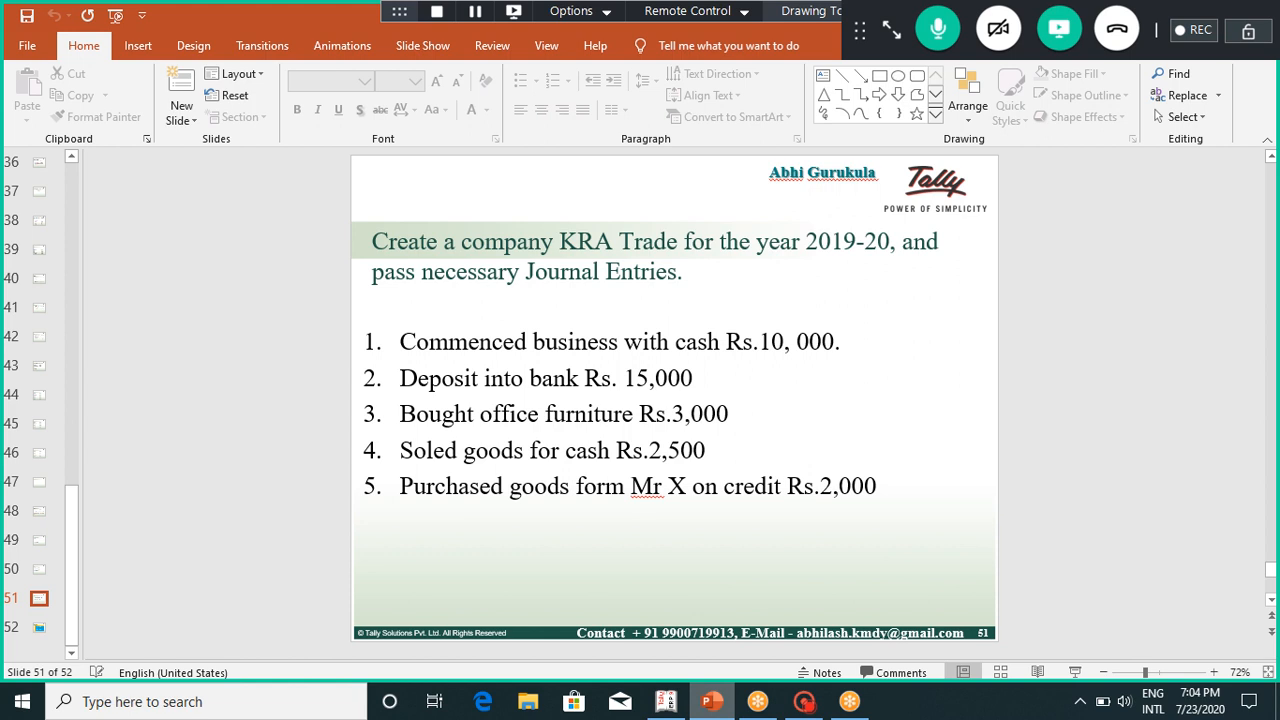
key("Page_Down")
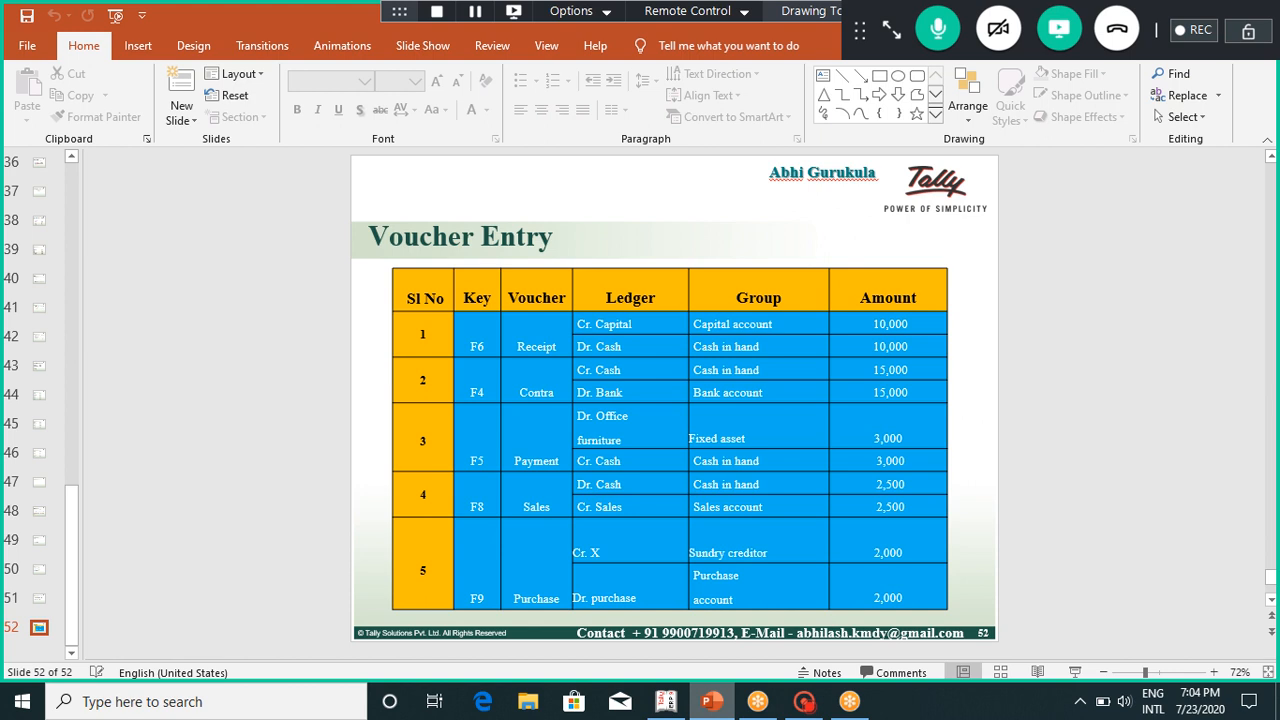
left_click(665, 701)
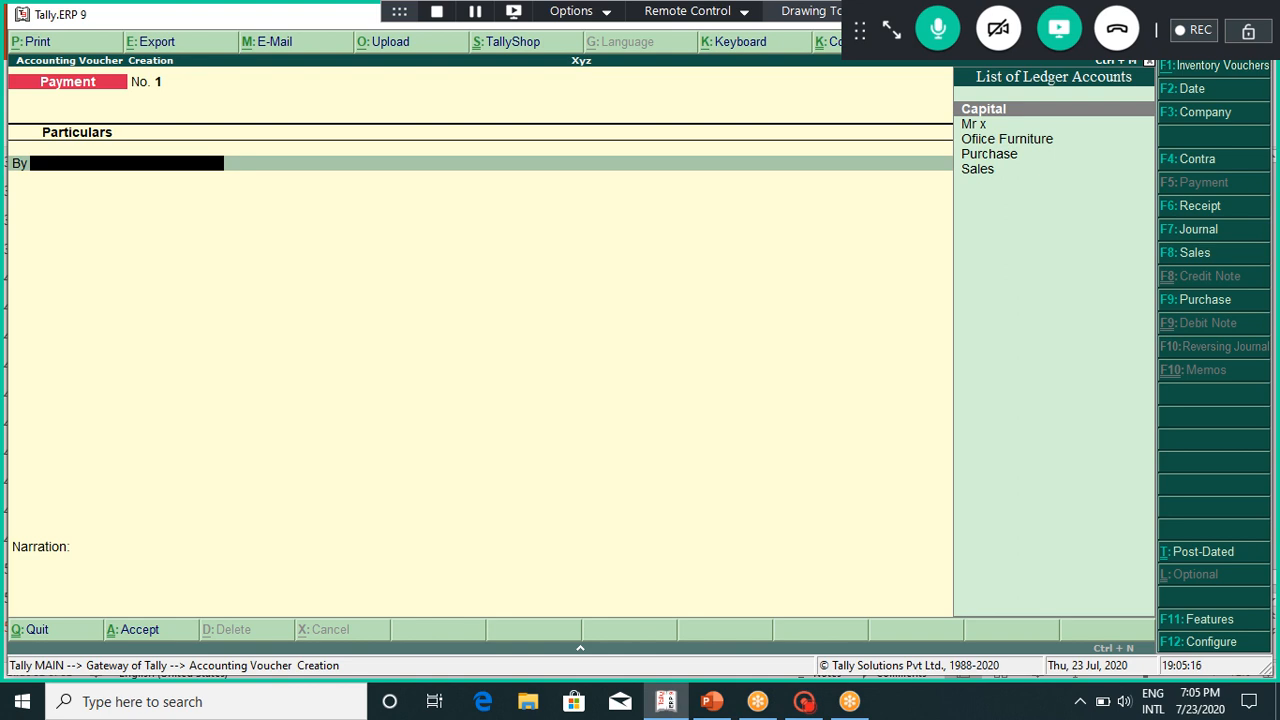
left_click(712, 702)
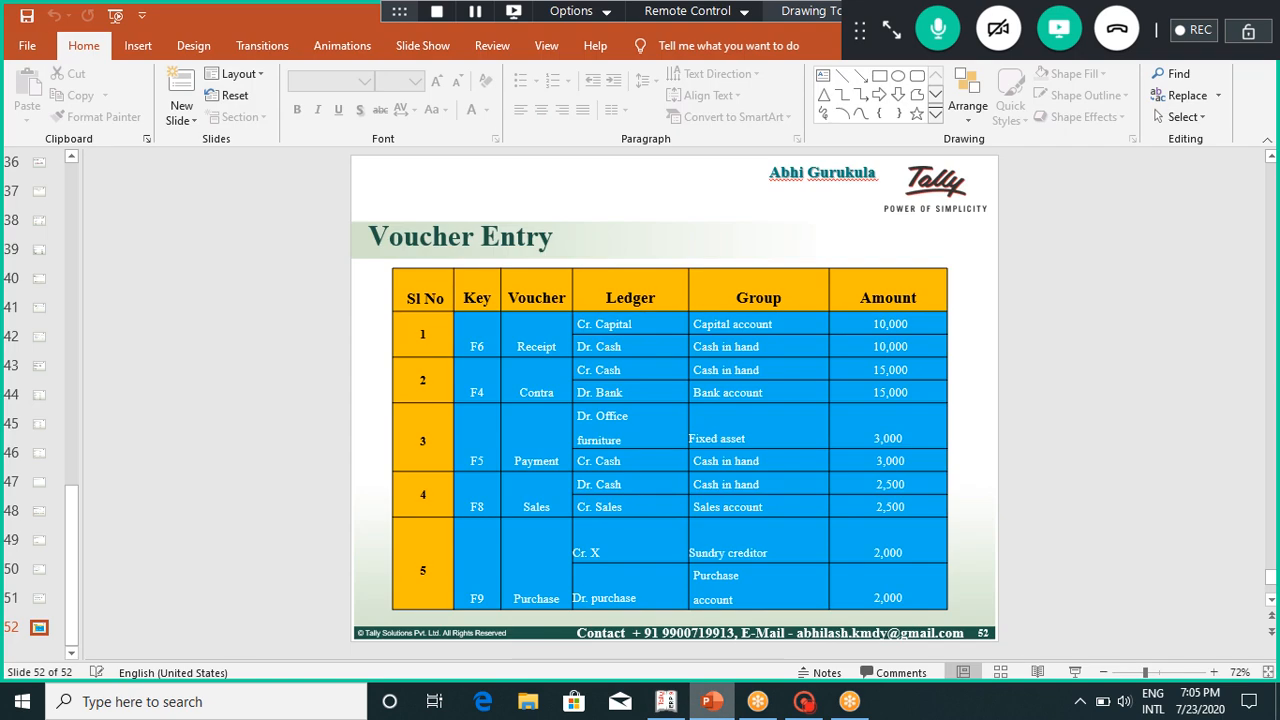
left_click(666, 702)
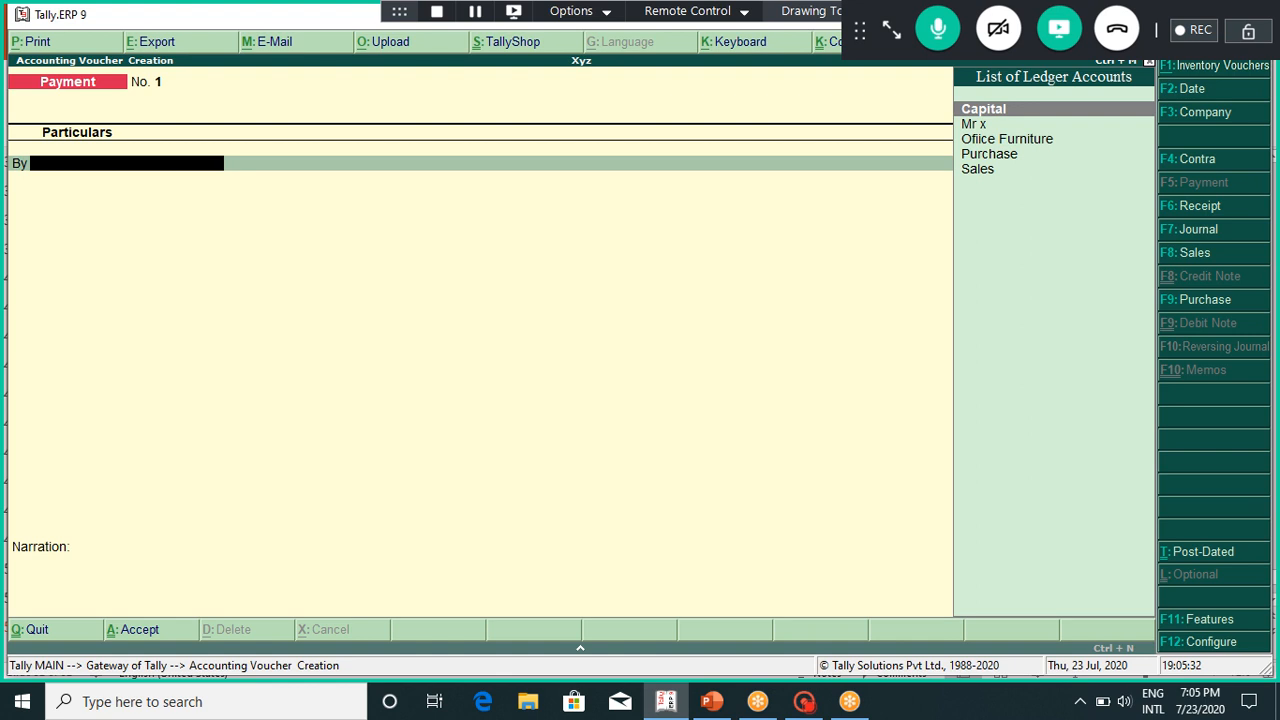
key("F6")
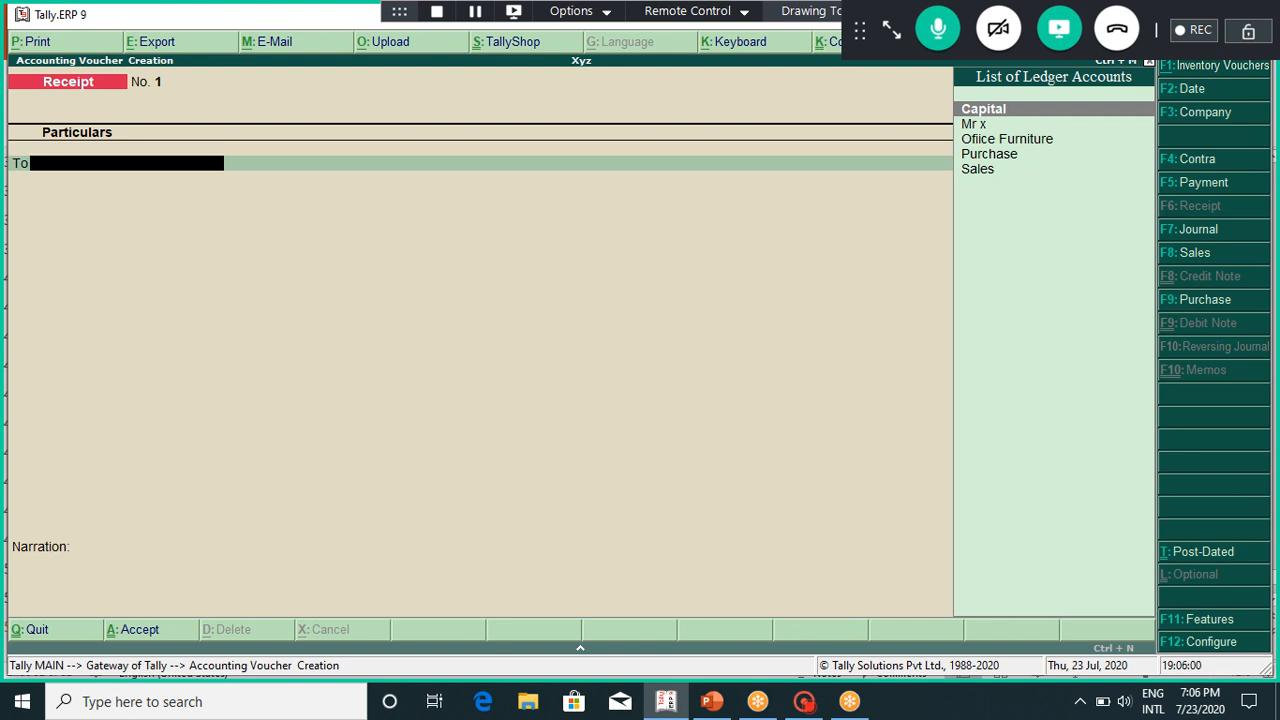
Step: Credit the Capital ledger with 10,000 on the Receipt voucher
left_click(712, 702)
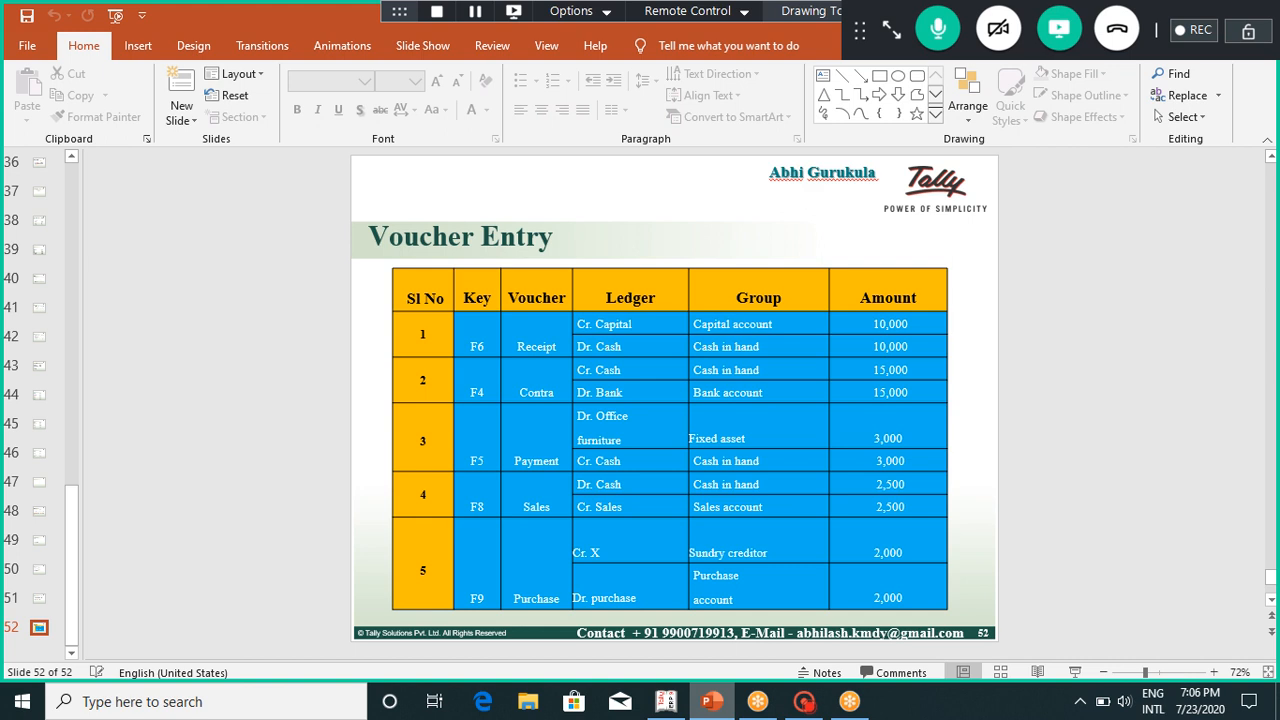
left_click(666, 702)
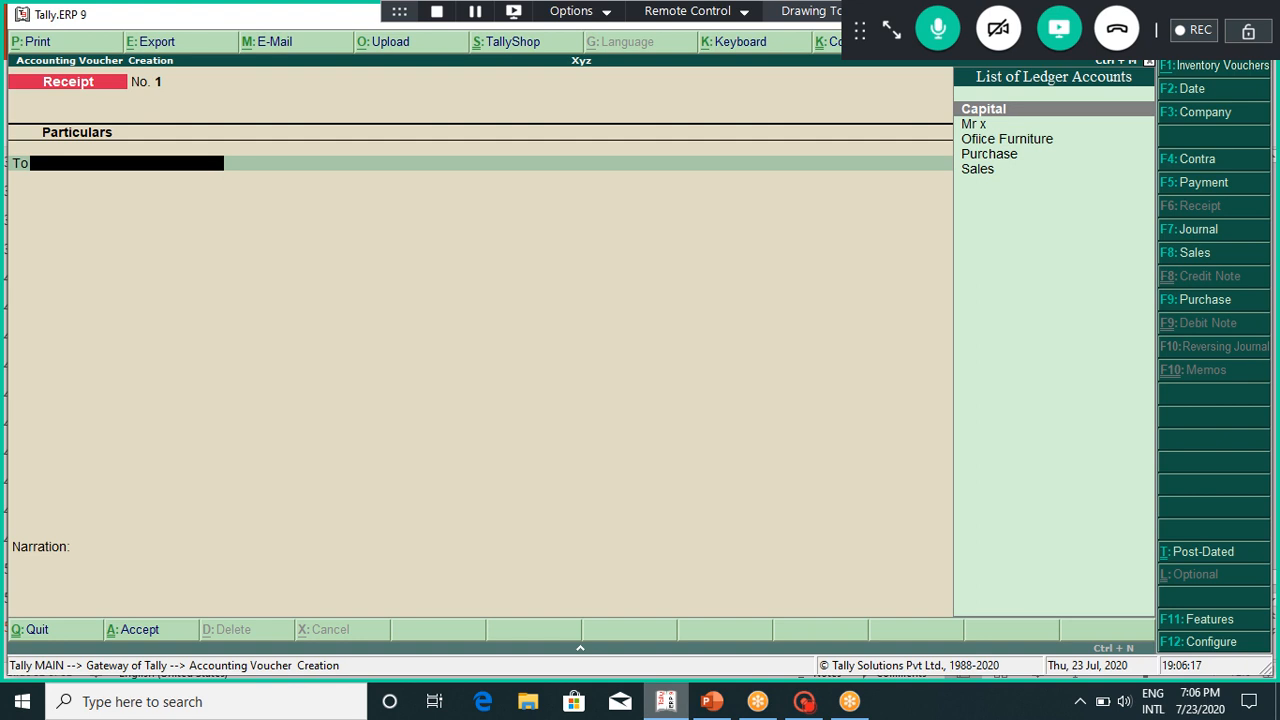
key("Return")
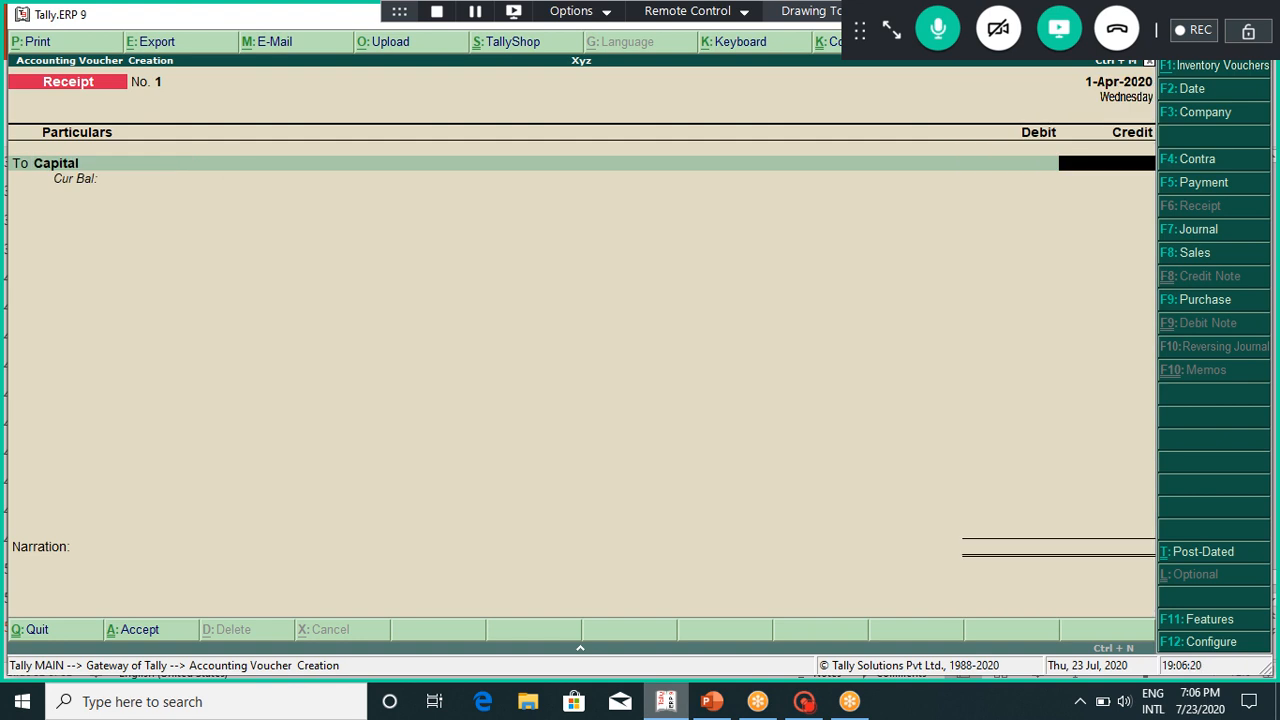
type("10000")
key("Return")
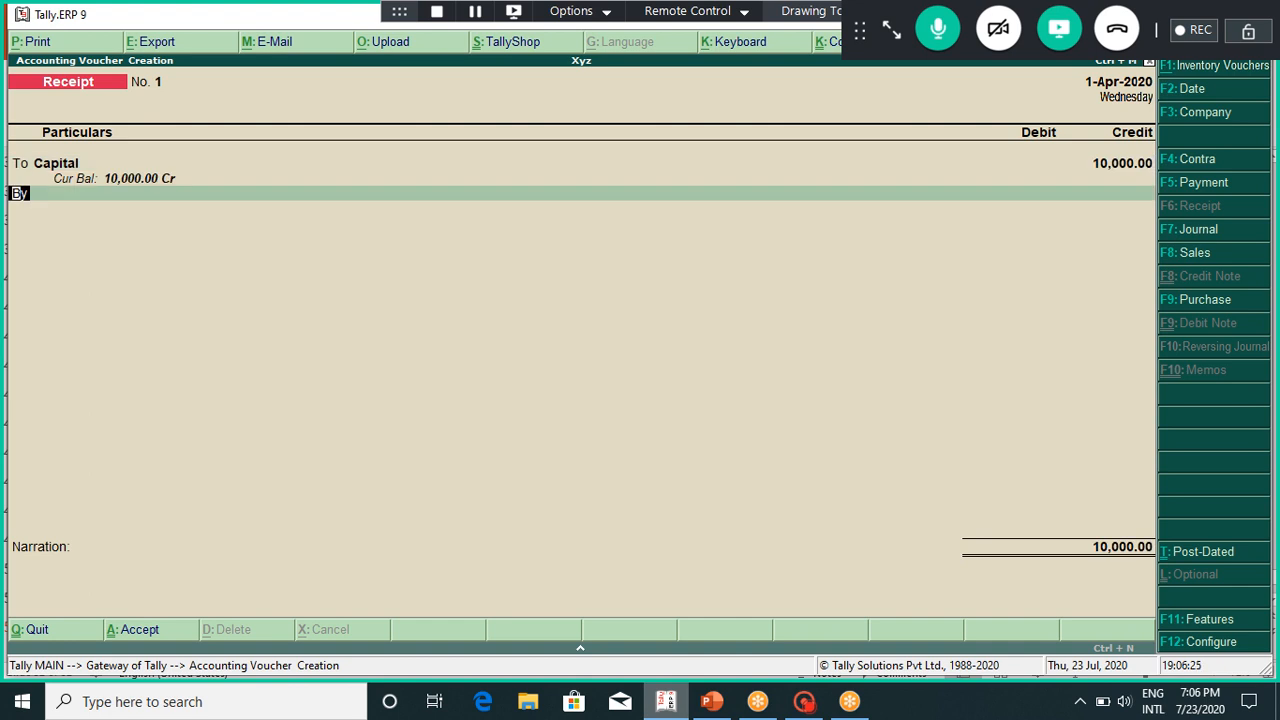
Step: Debit Cash 10,000, leave narration blank, and save Receipt No. 1
type("c")
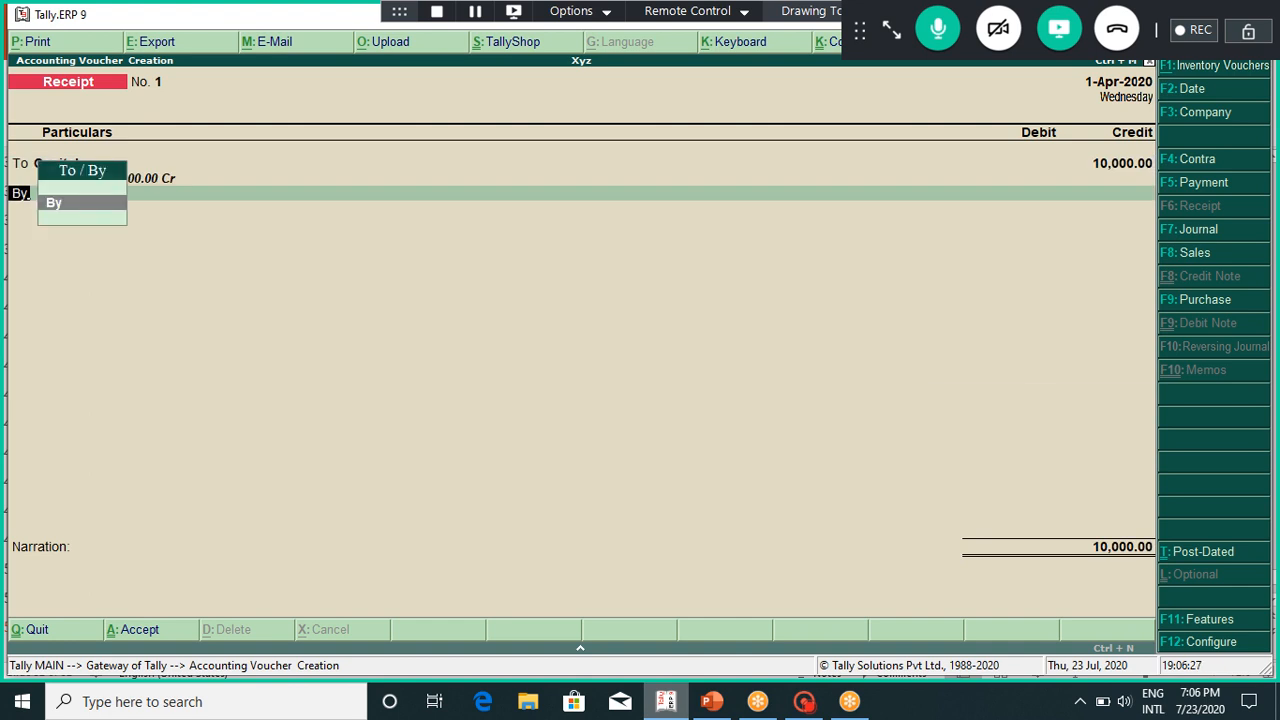
key("BackSpace")
key("Return")
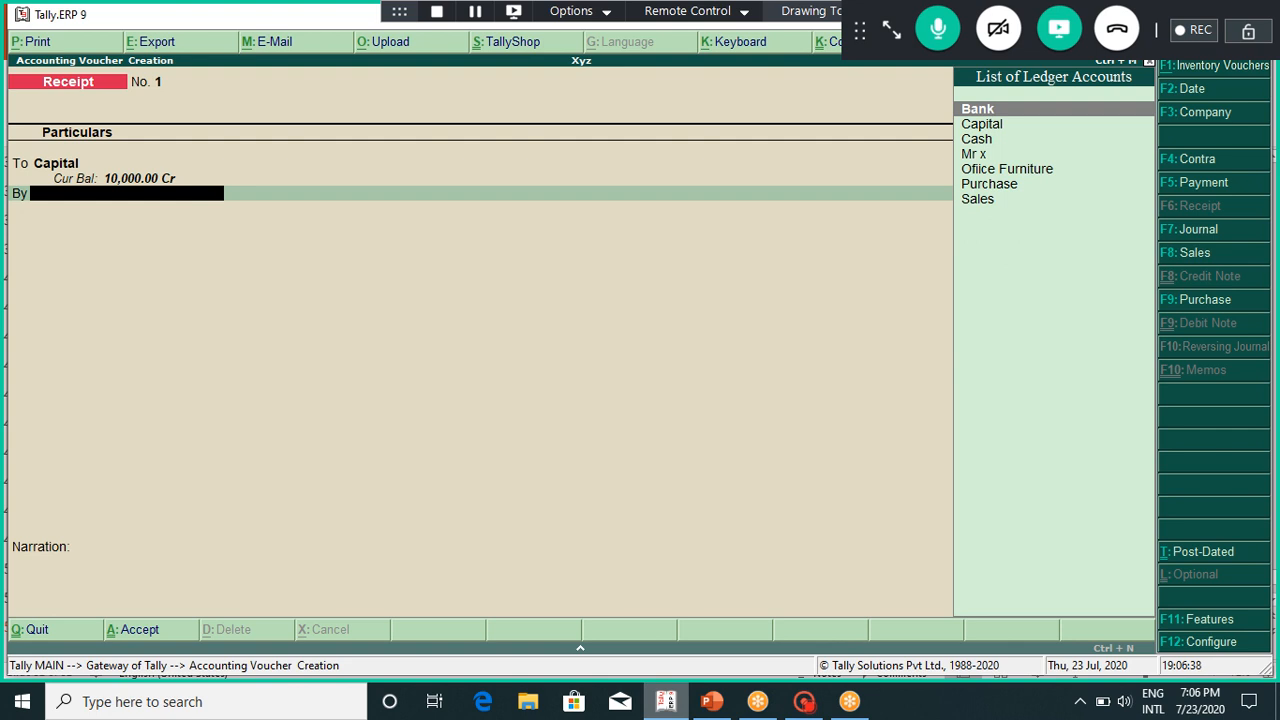
key("Down")
key("Down")
key("Return")
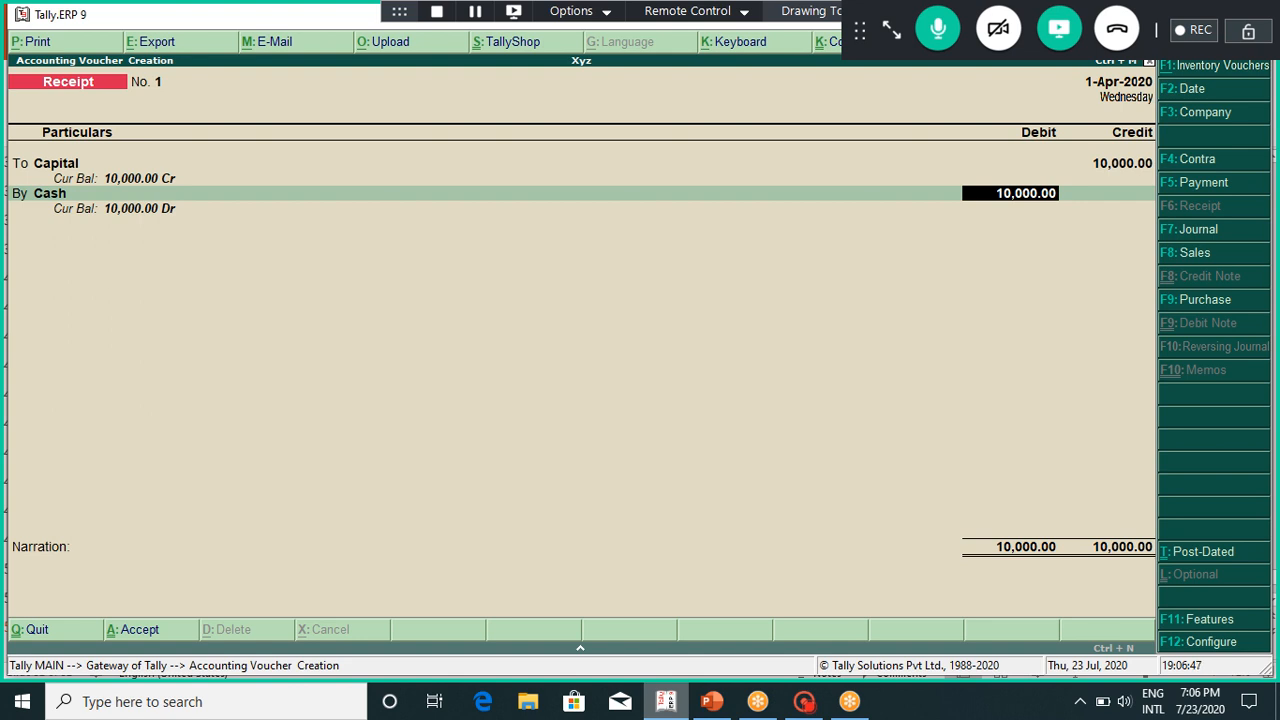
key("Return")
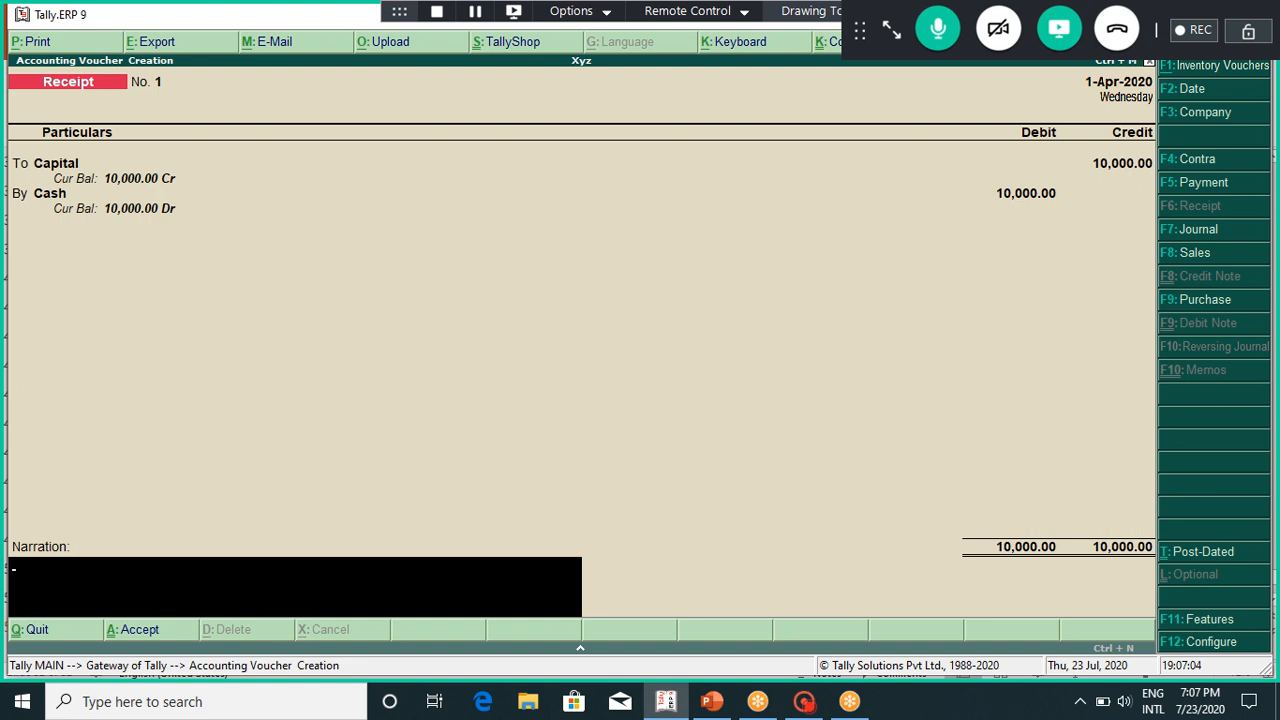
key("Return")
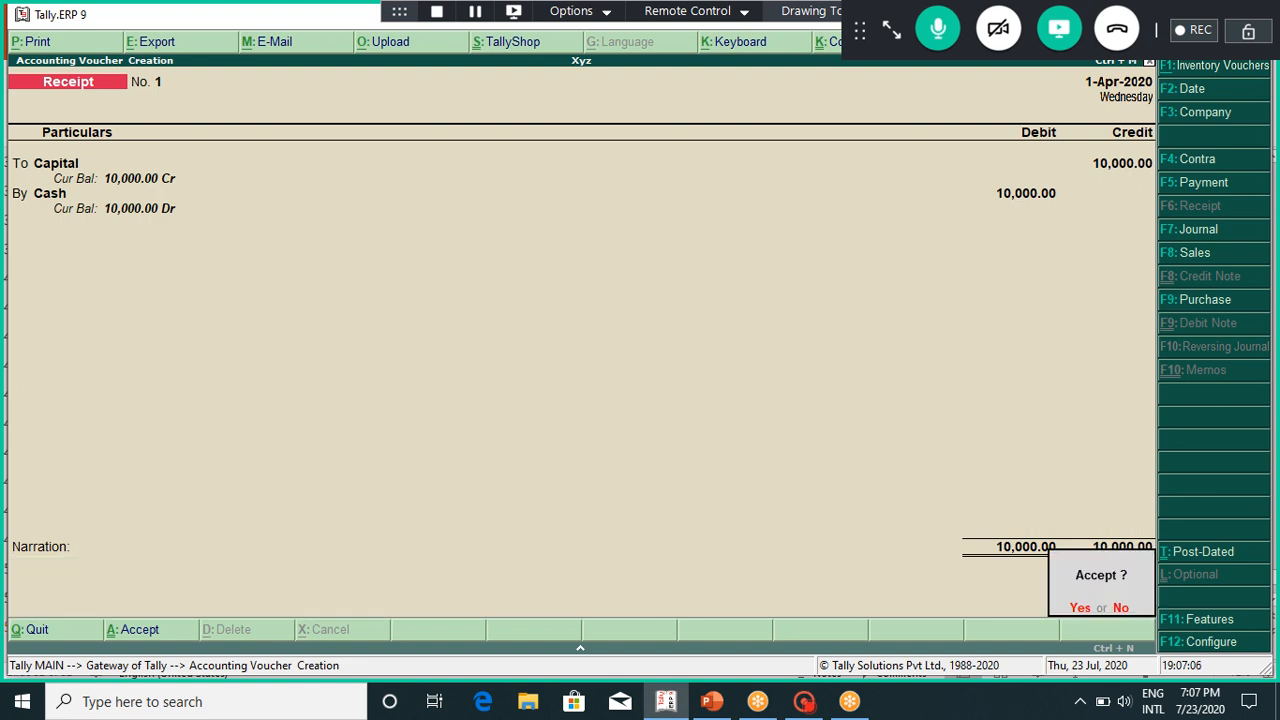
key("Return")
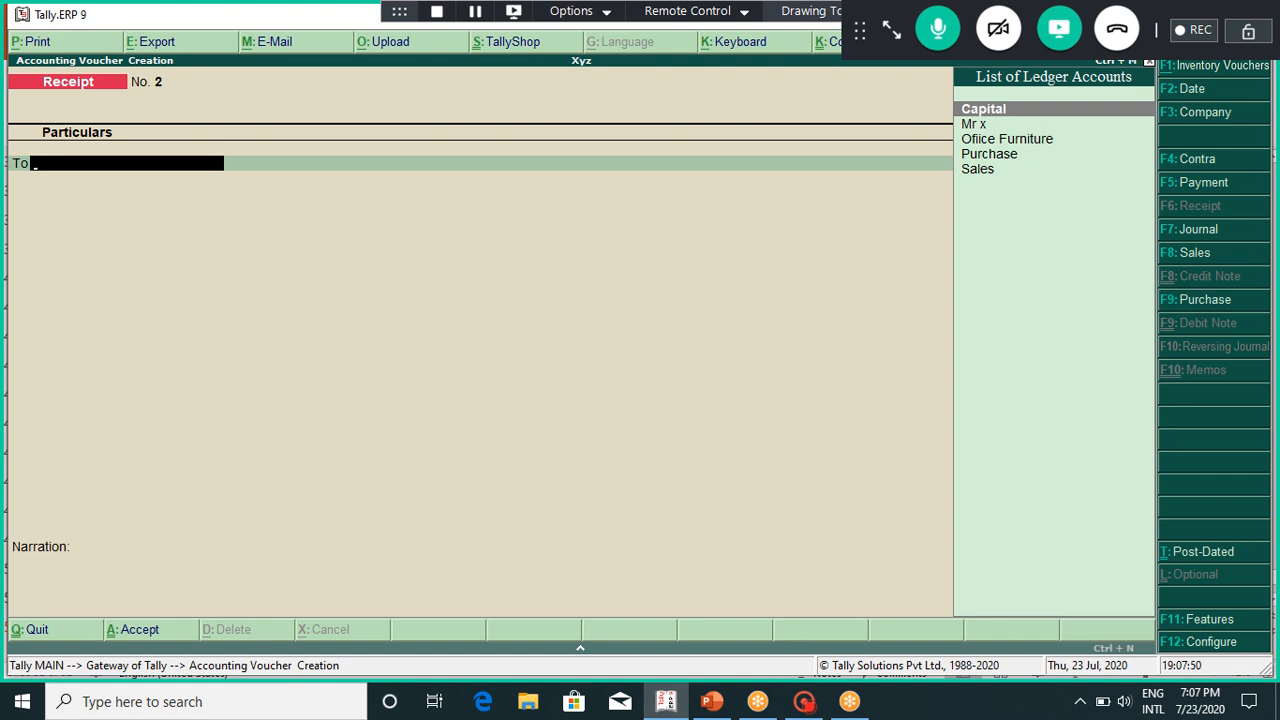
Step: Bring PowerPoint's slide 52 Voucher Entry table to the front
left_click(712, 702)
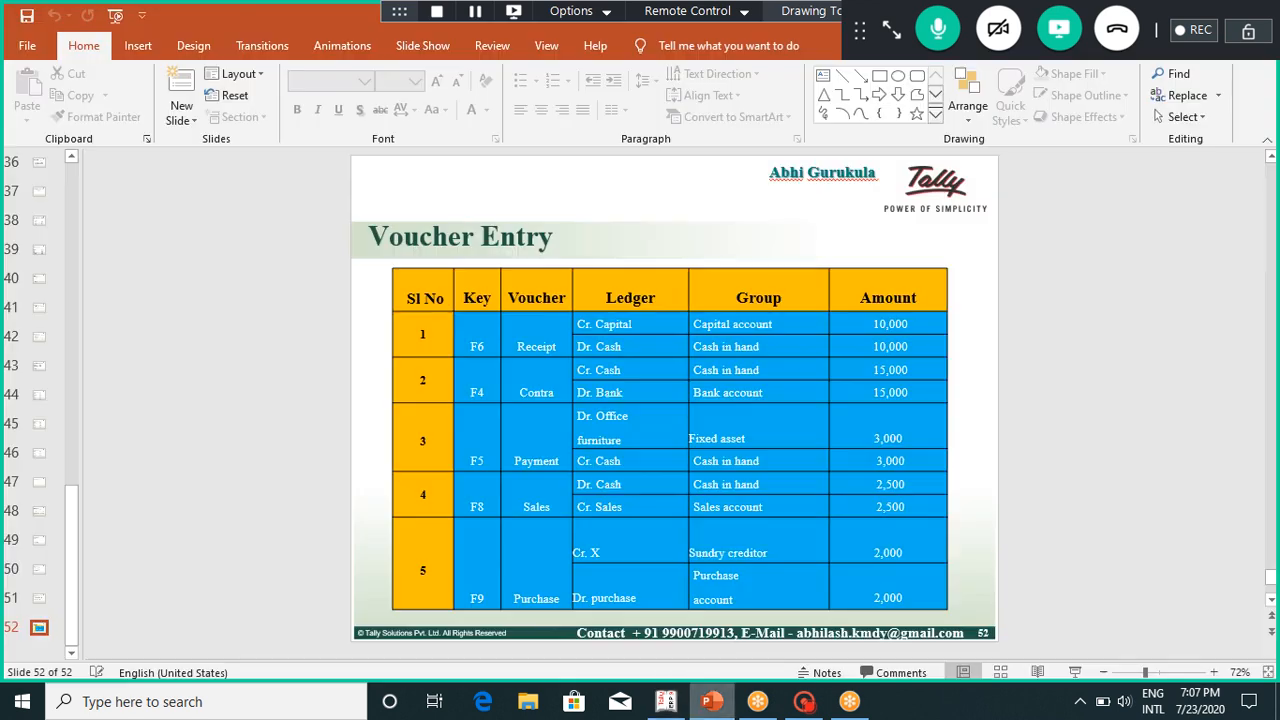
Step: Compare the transaction list on slide 51 with the slide 52 voucher table, then return to Tally
key("Page_Up")
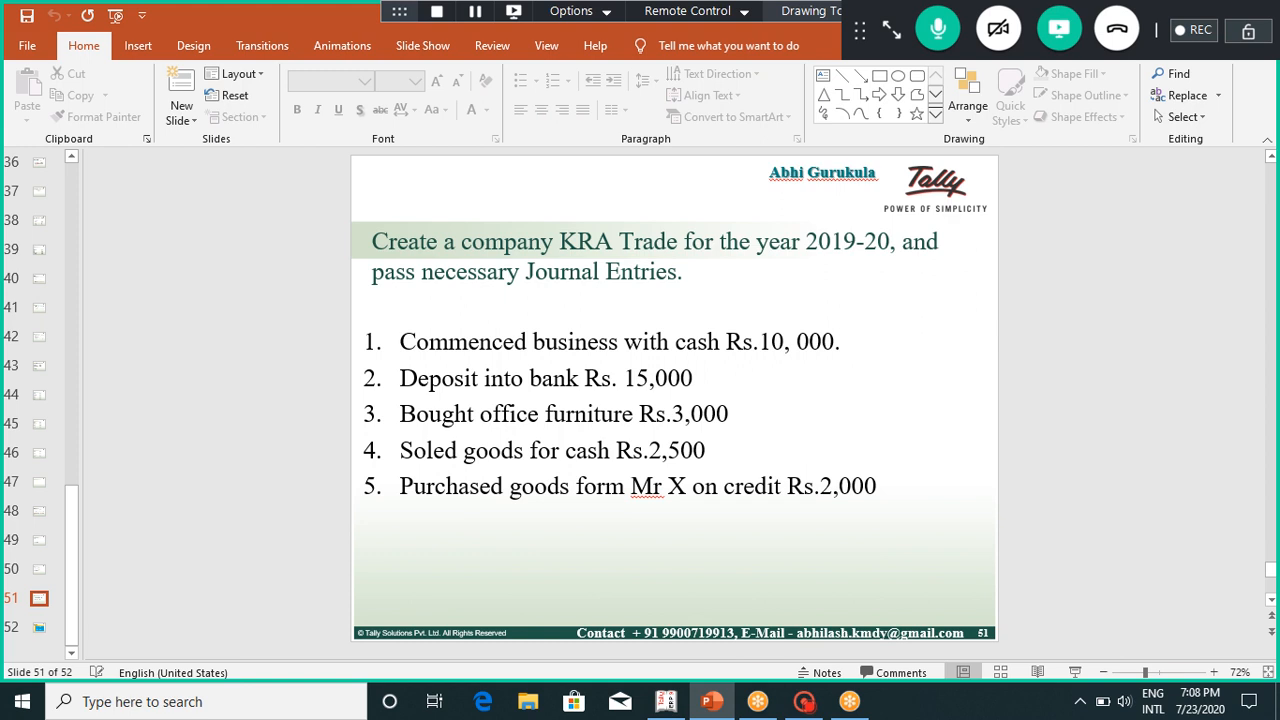
key("Down")
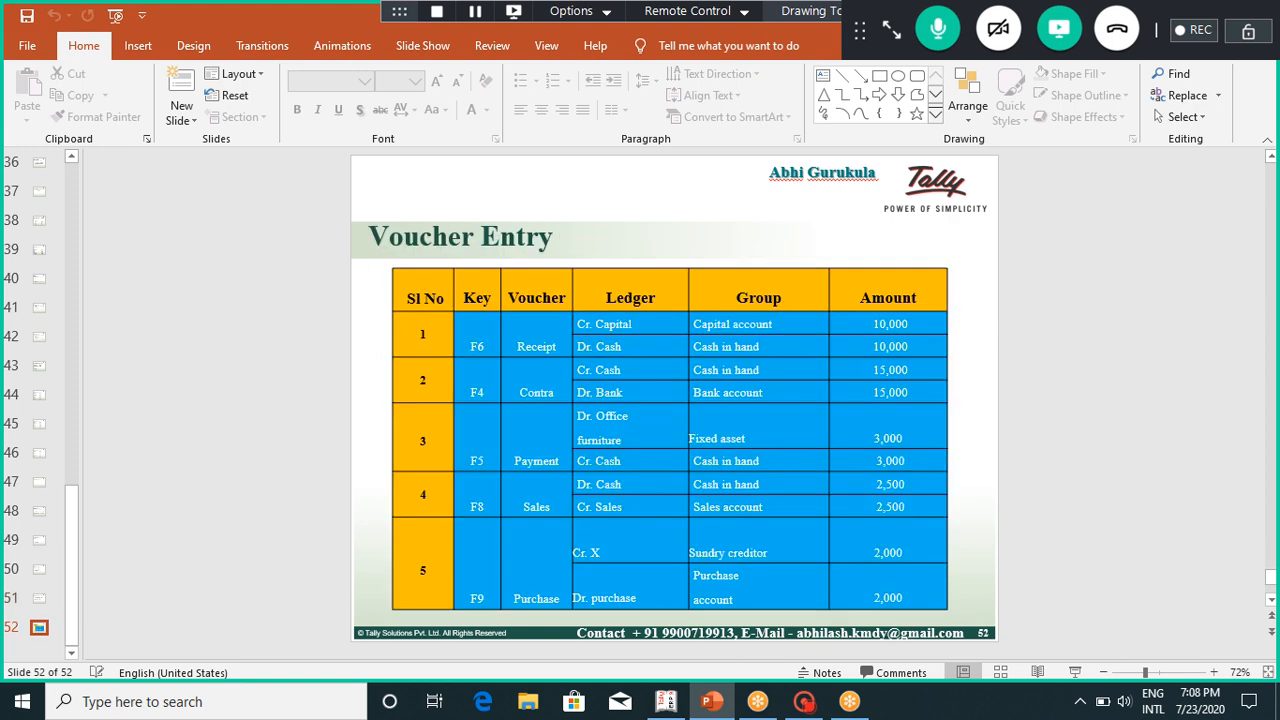
key("Up")
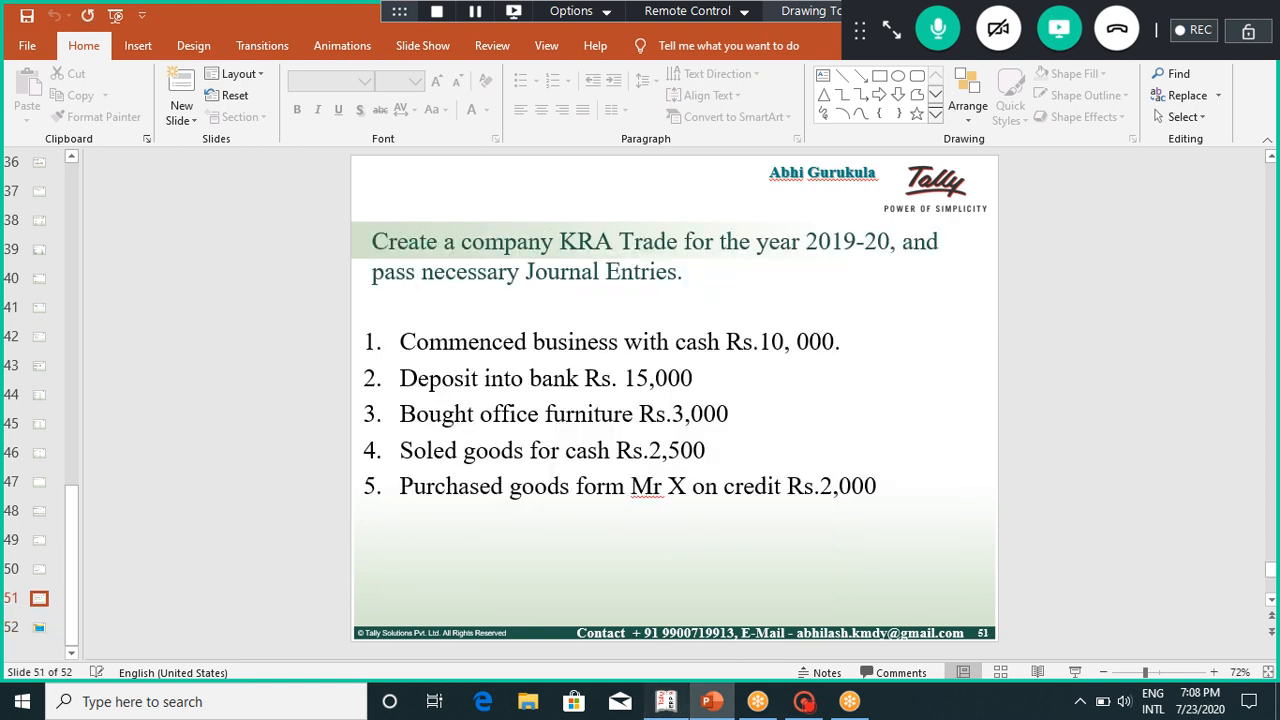
left_click(666, 701)
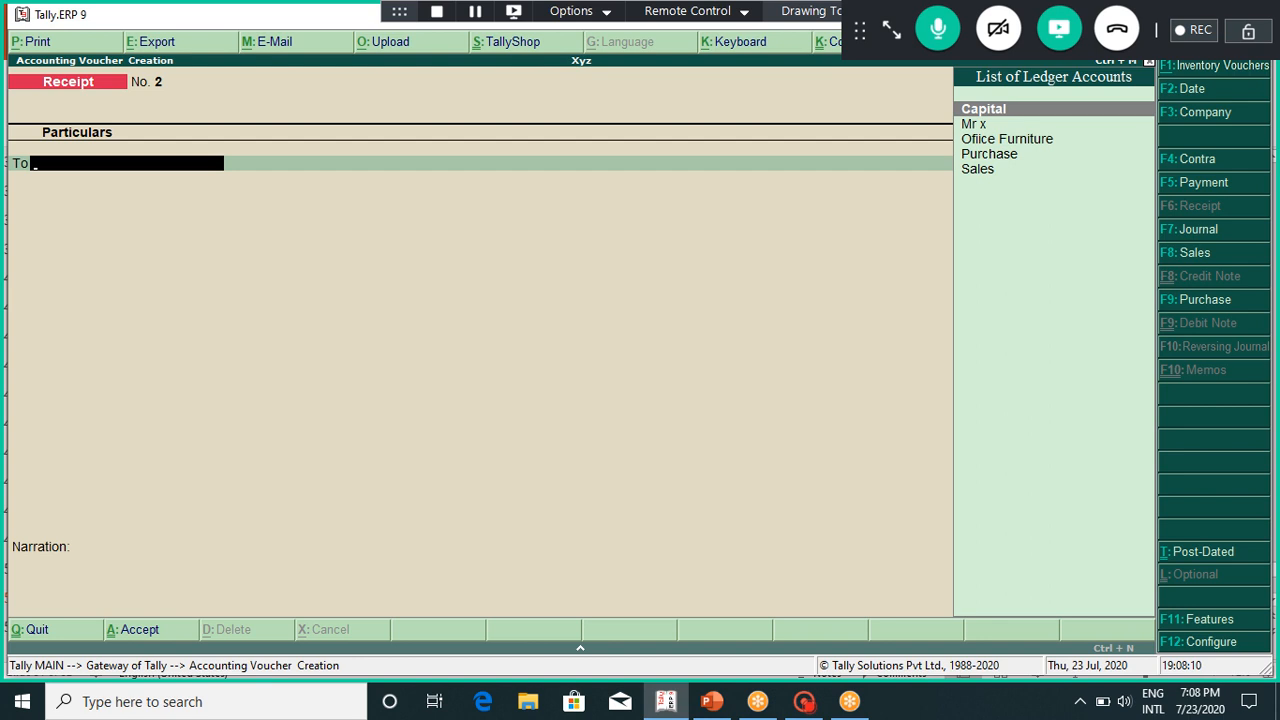
Step: Clear the second receipt's ledger entry, check the transactions slide, and switch to Contra voucher No. 1
type("Ca")
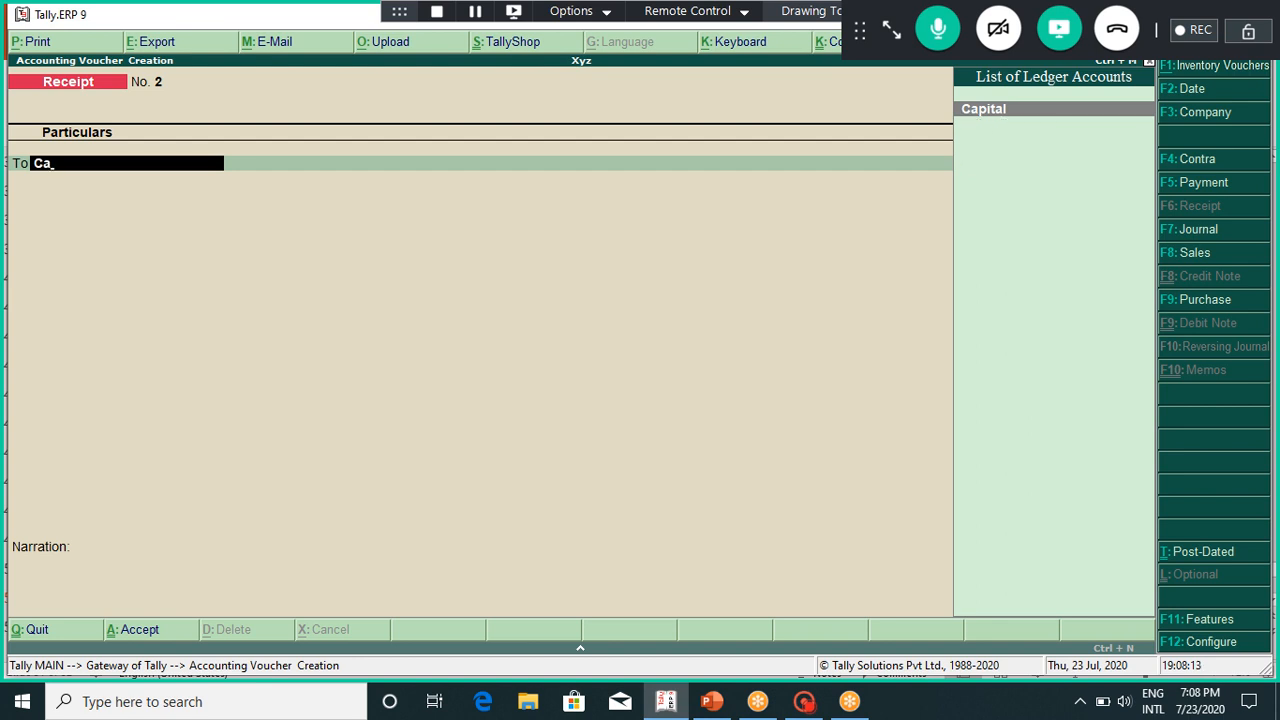
key("BackSpace")
key("BackSpace")
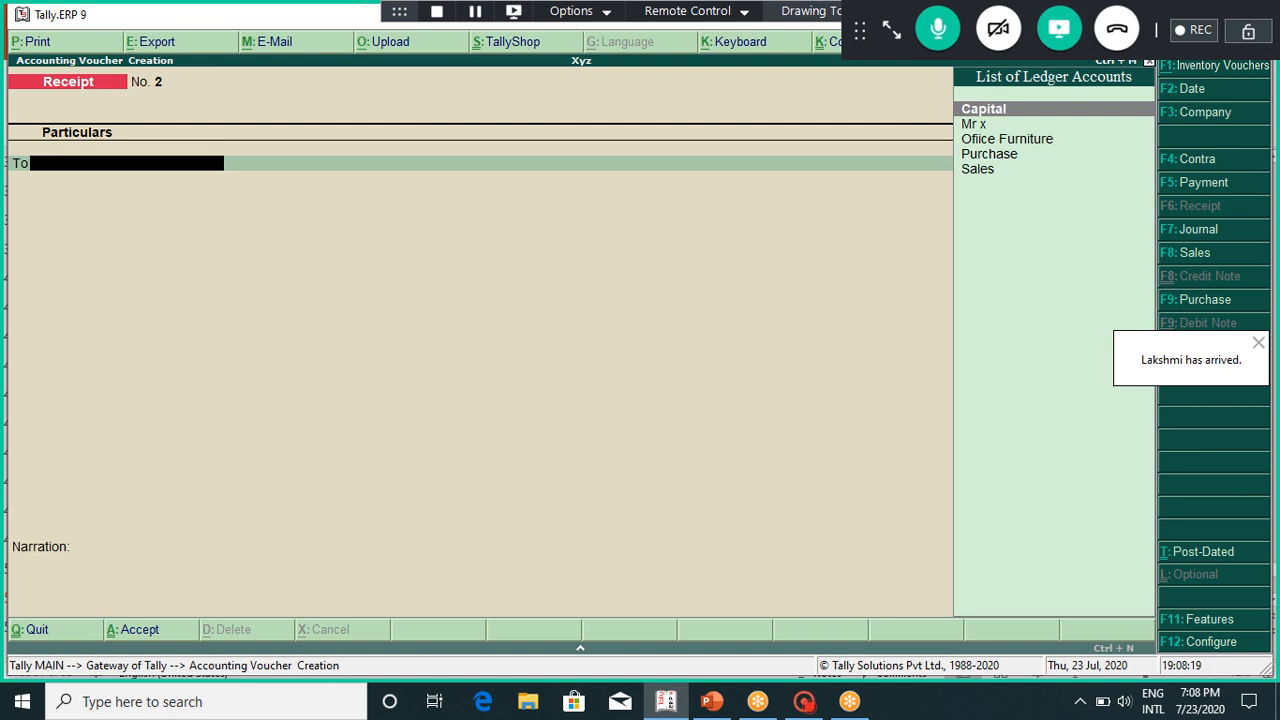
key("Down")
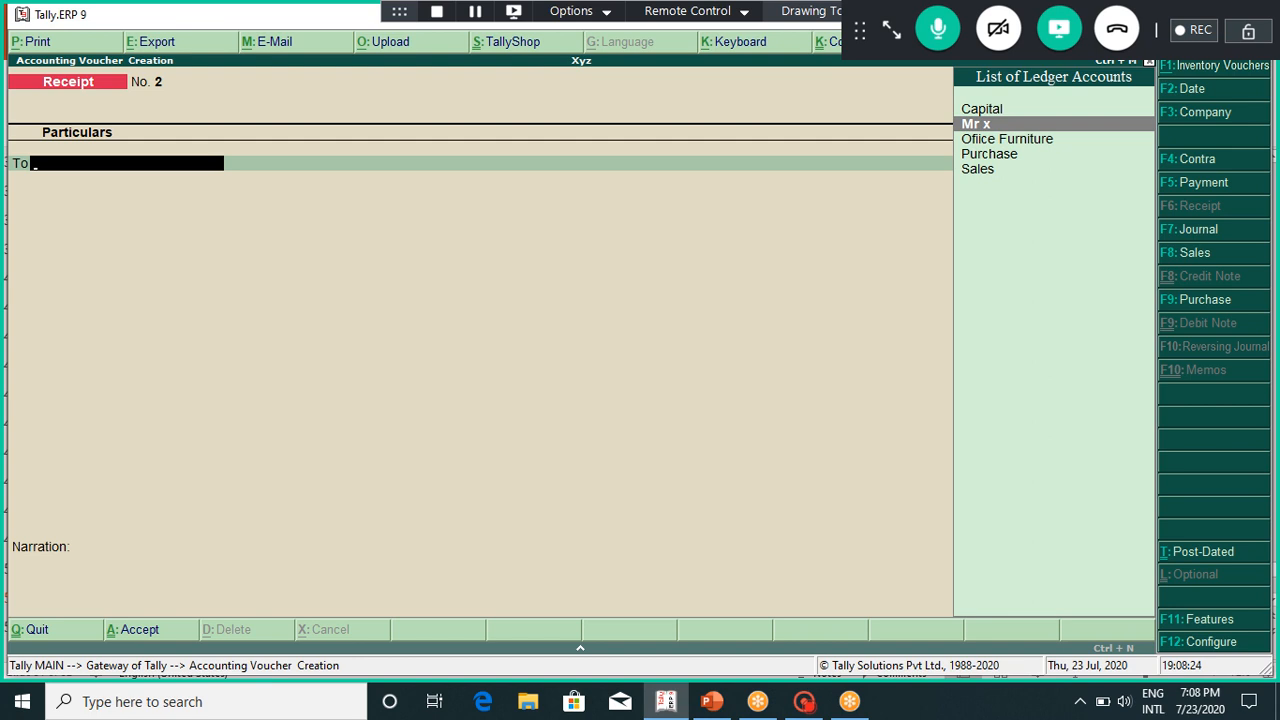
left_click(712, 702)
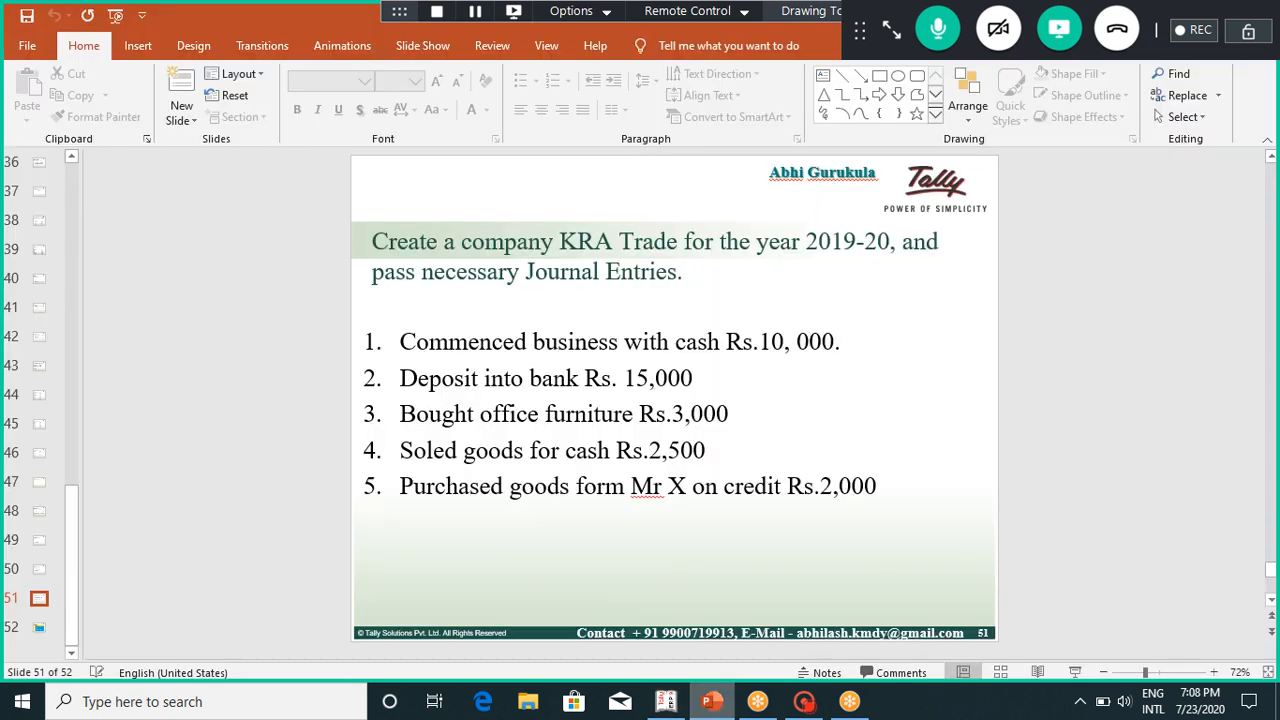
left_click(666, 702)
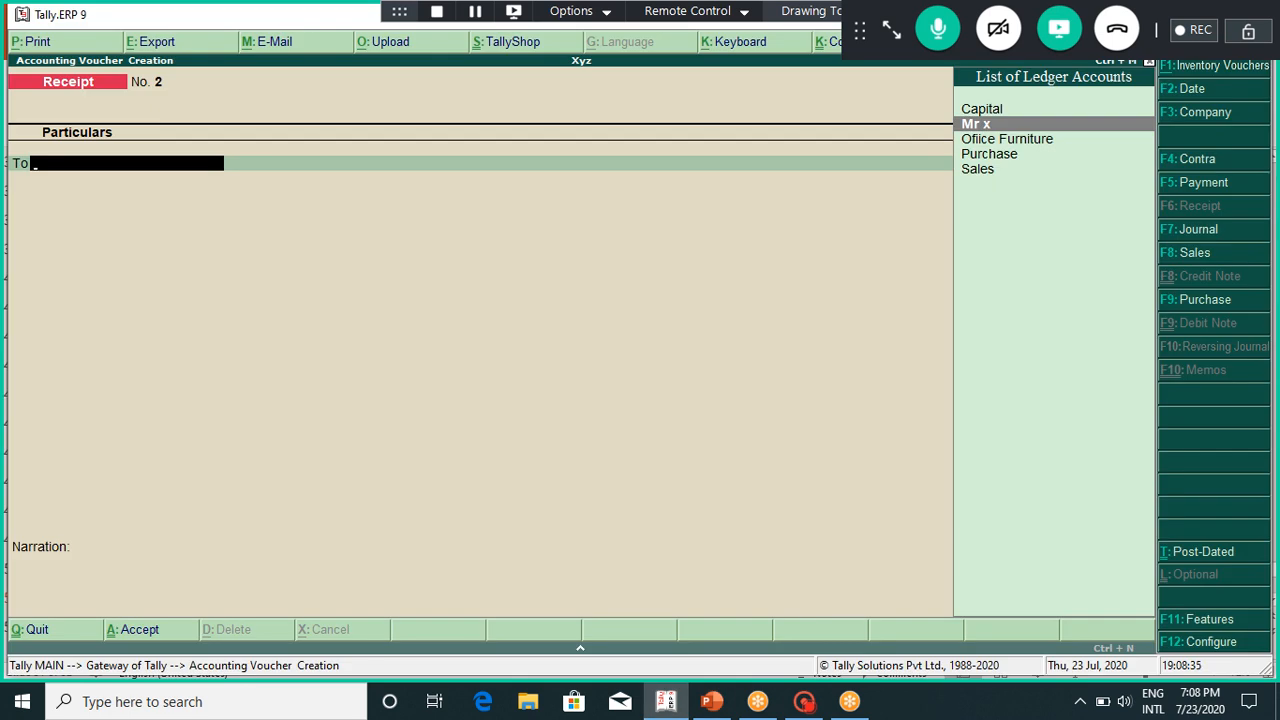
key("F4")
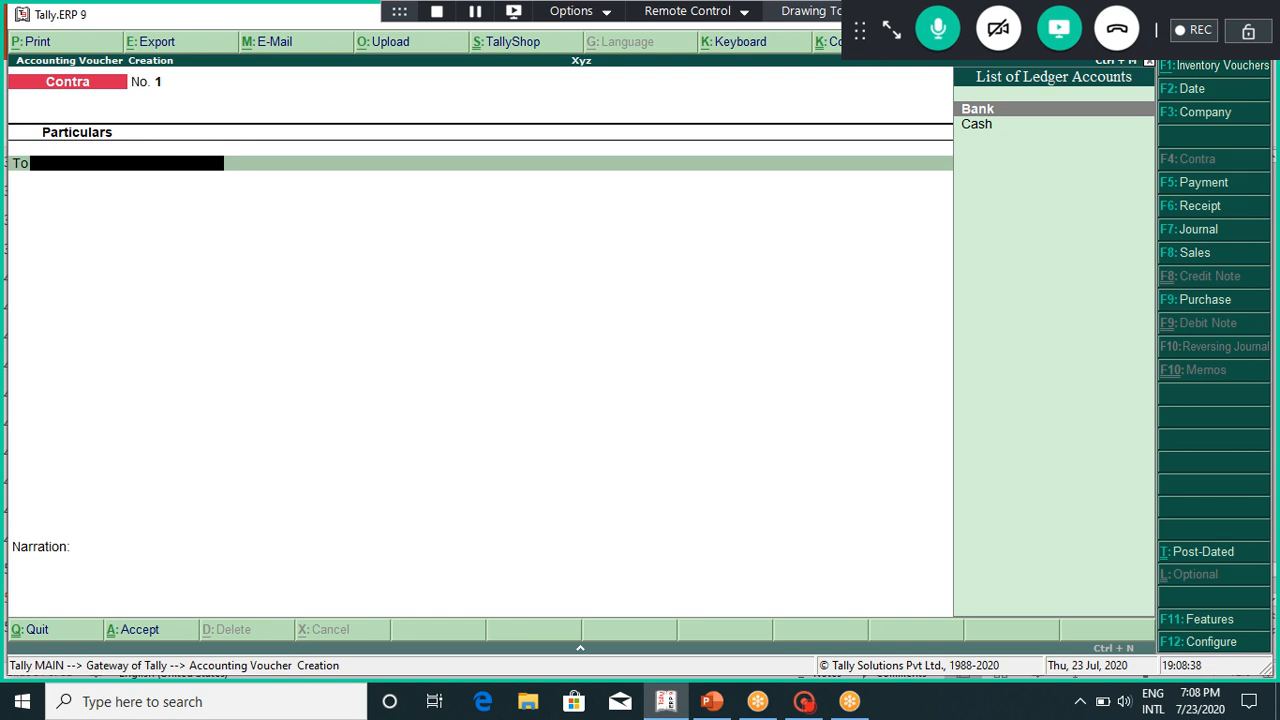
Step: Credit Cash with 15,000 on the Contra voucher, dismissing the negative cash warning
key("Down")
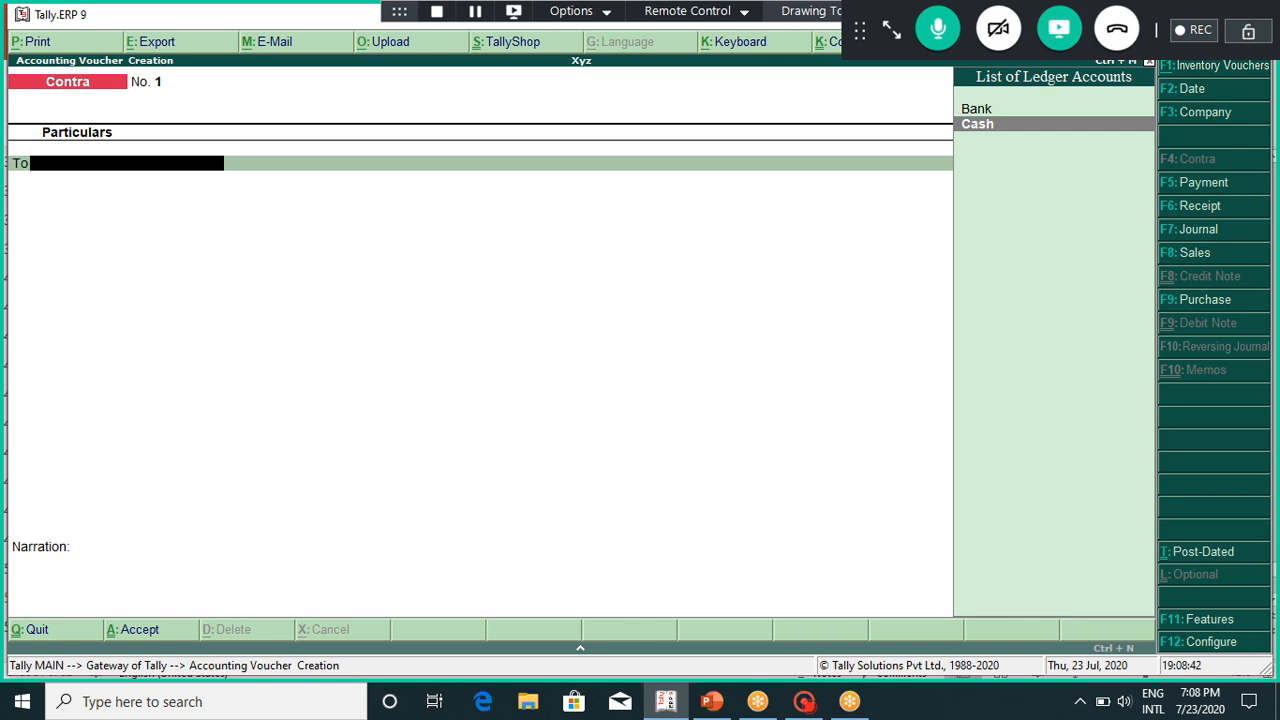
key("Return")
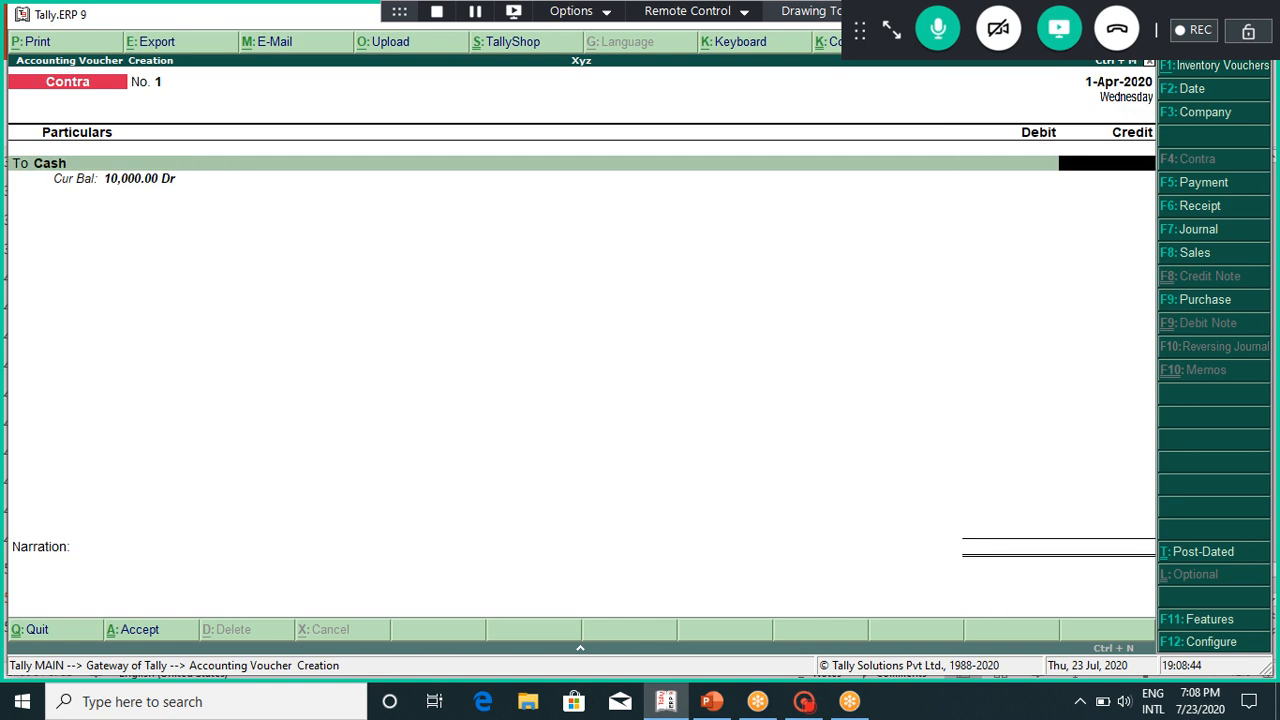
type("15000")
key("Return")
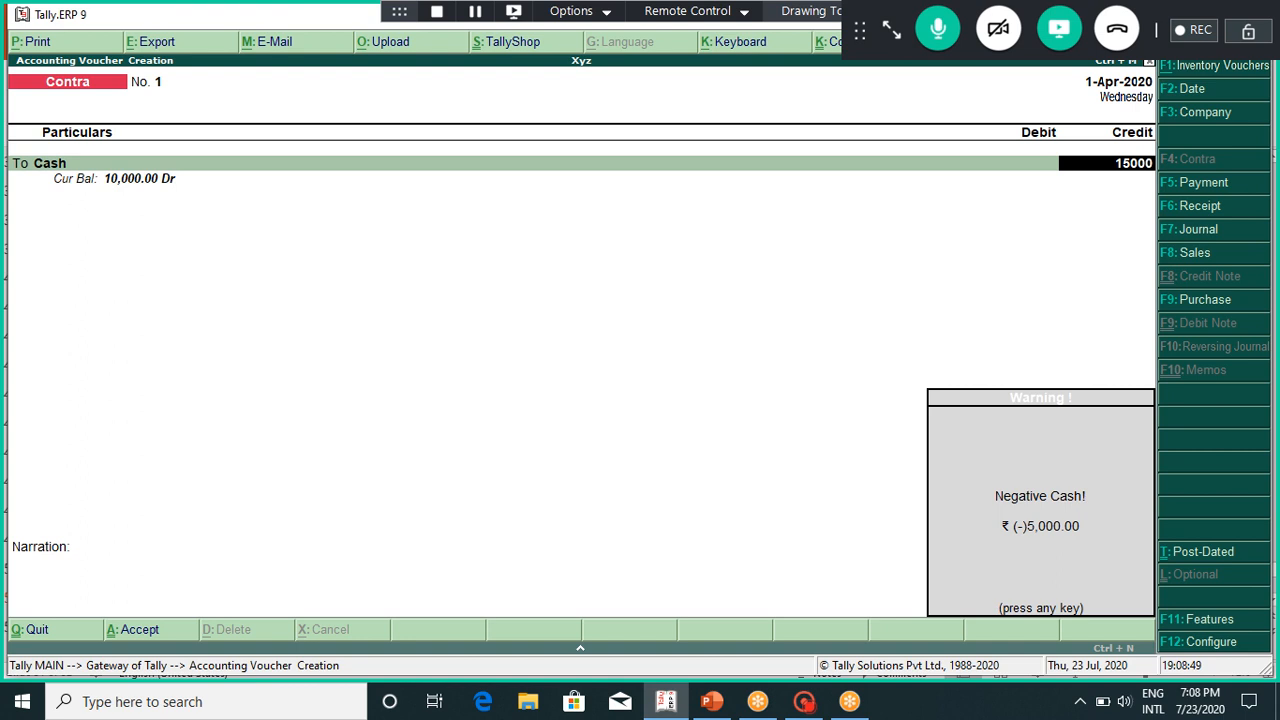
key("Return")
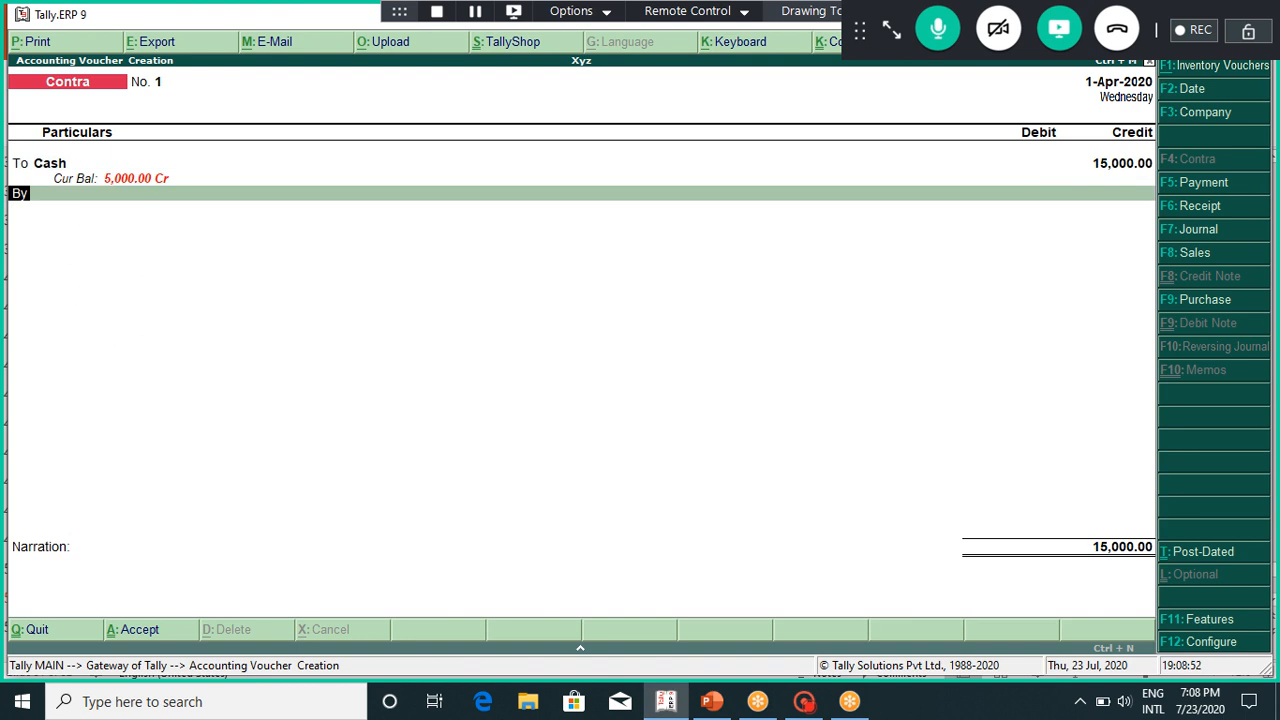
Step: Debit Bank 15,000 on the By line, bringing up Bank Allocations
type("b")
key("BackSpace")
key("Return")
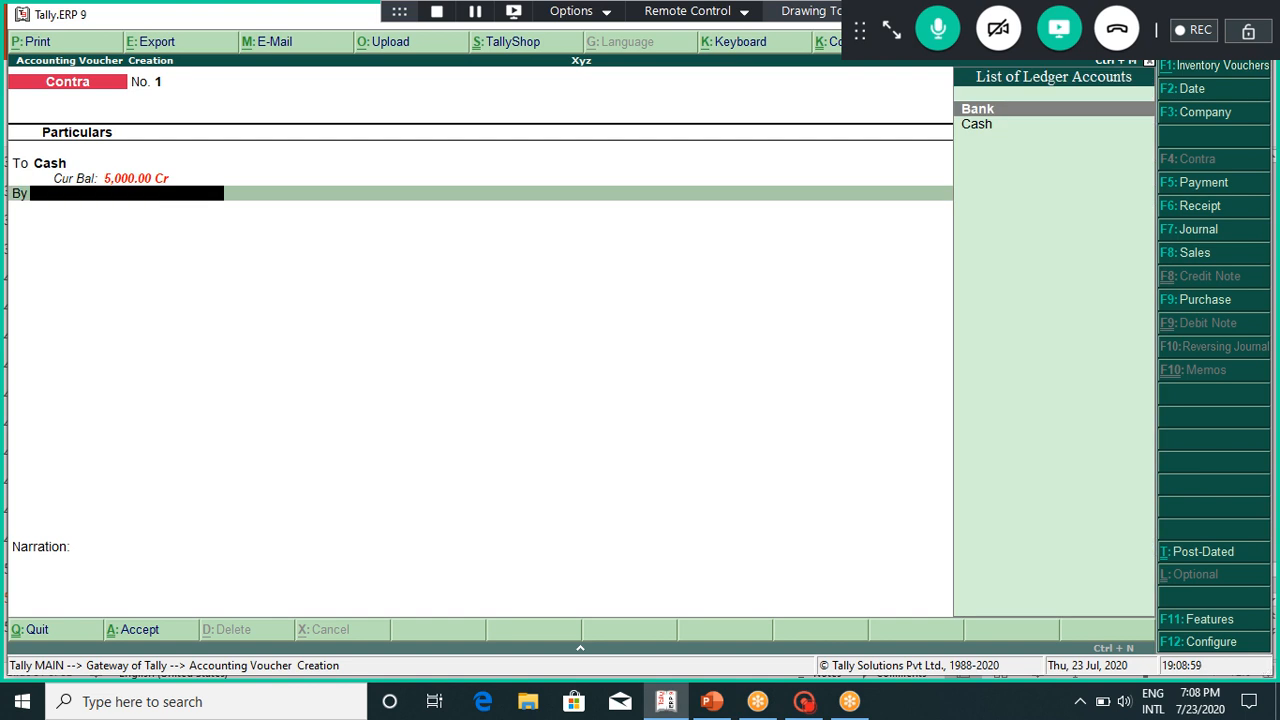
key("Return")
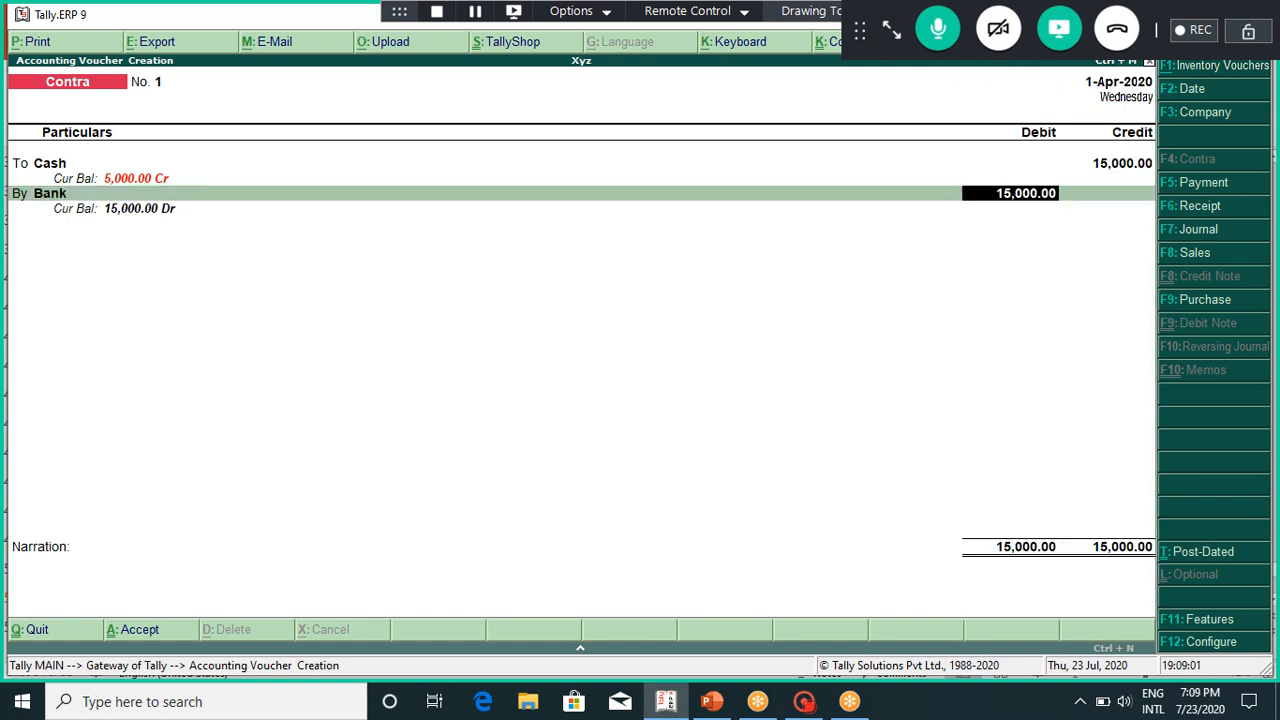
key("Return")
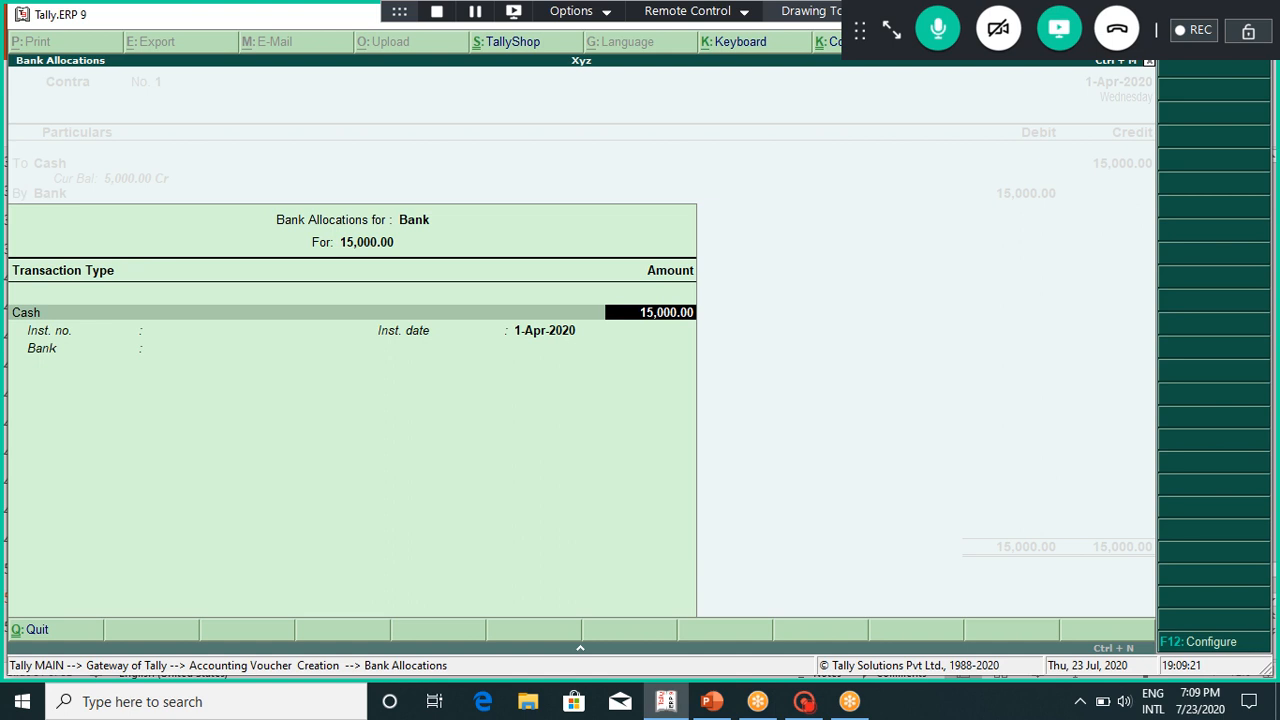
Step: Enter cash denominations of 5 × 2000 and 10 × 500, correcting an initial 10 × 2000 count
key("Return")
key("Escape")
key("Return")
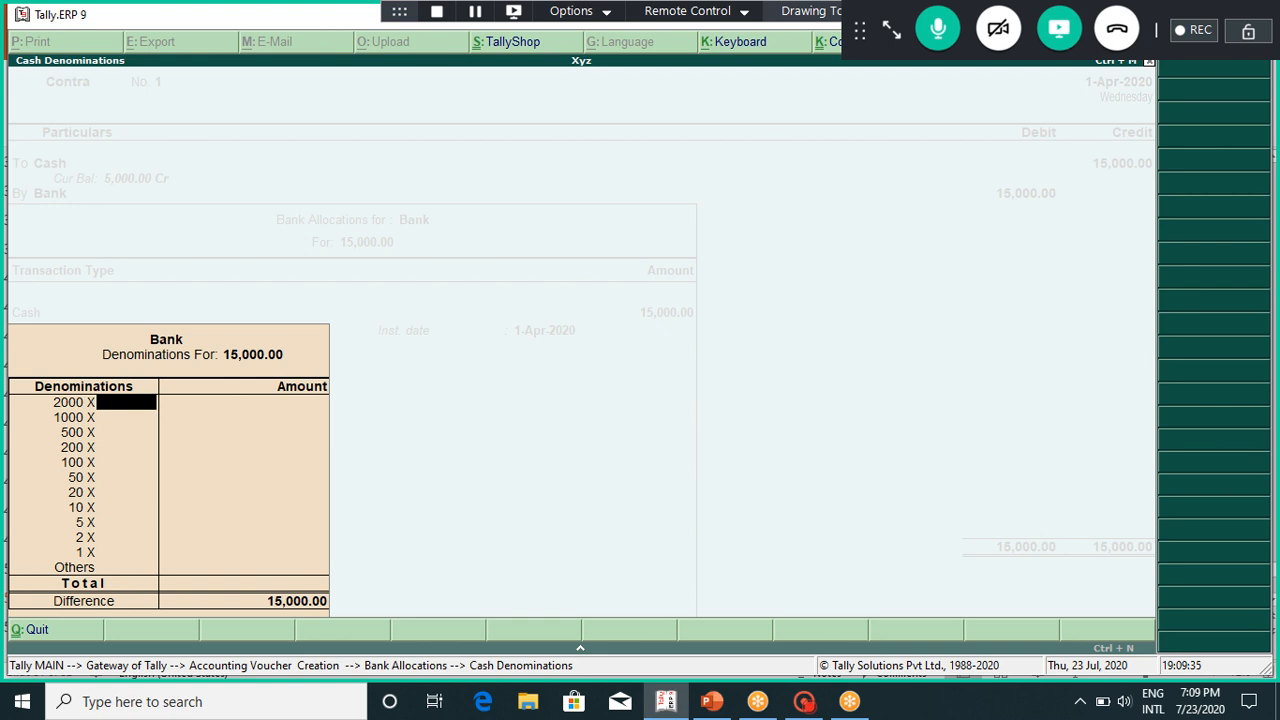
type("10")
key("Return")
key("Escape")
key("Escape")
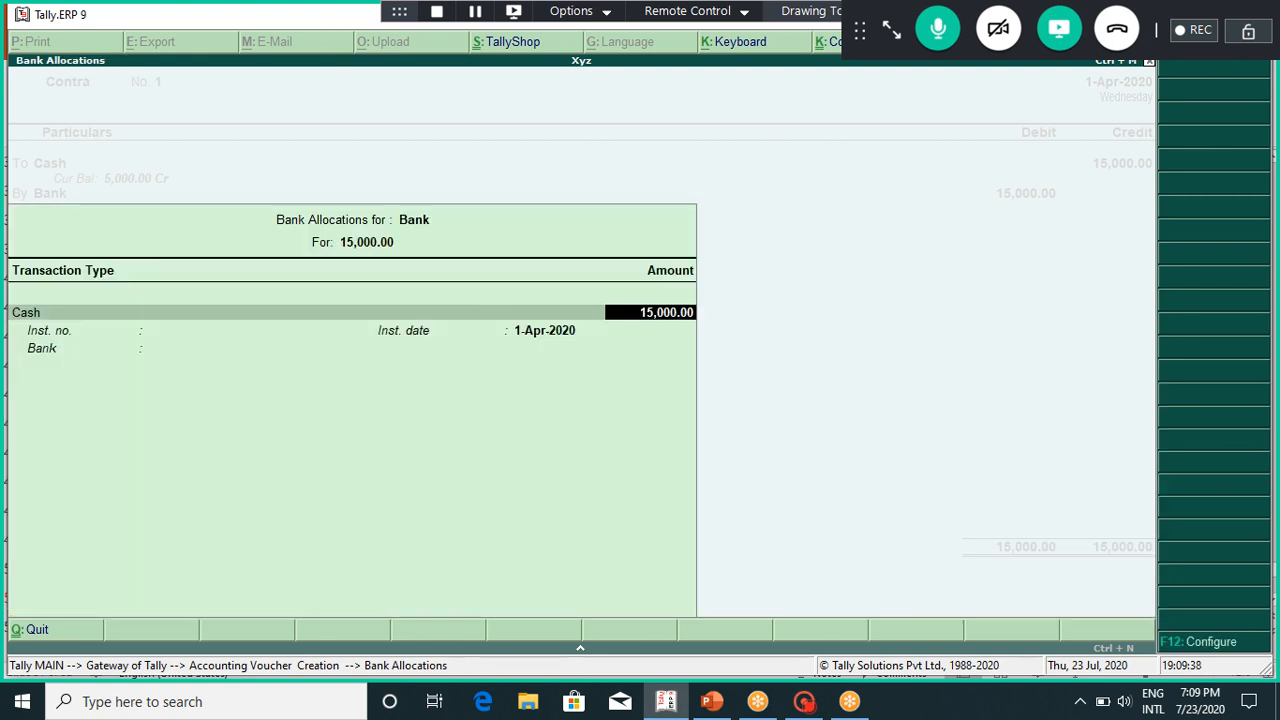
key("Return")
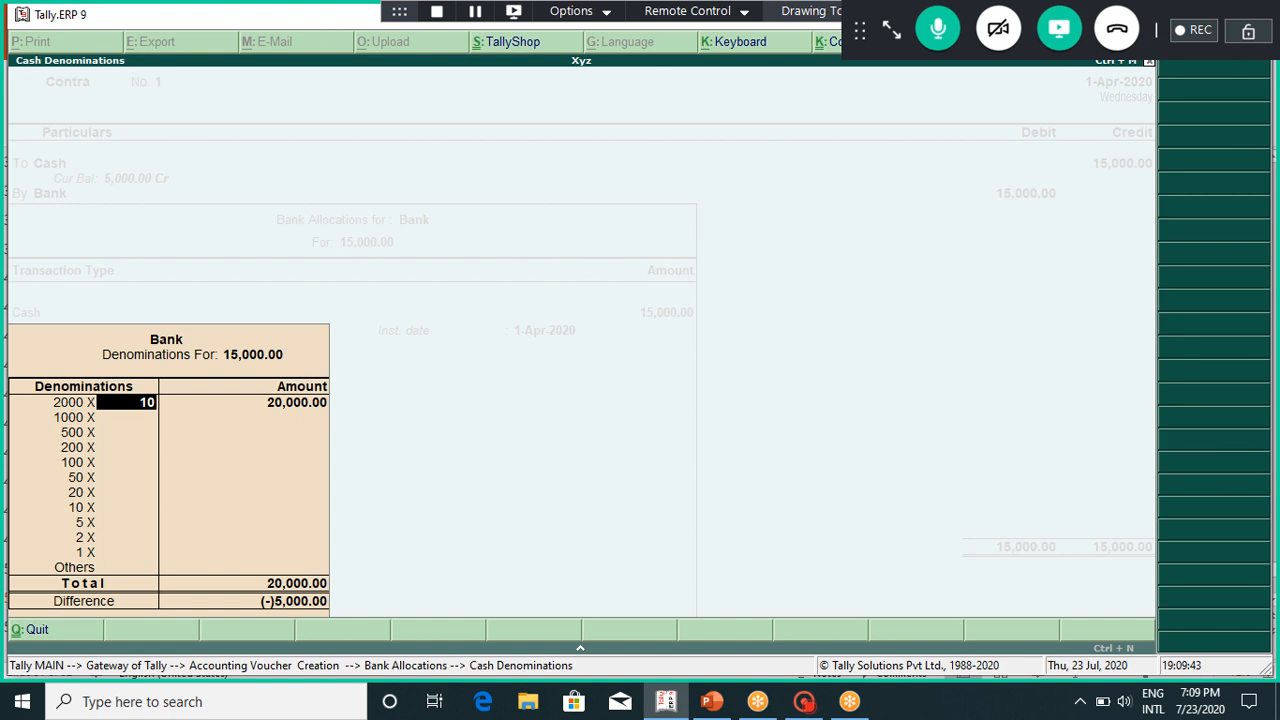
type("5")
key("Return")
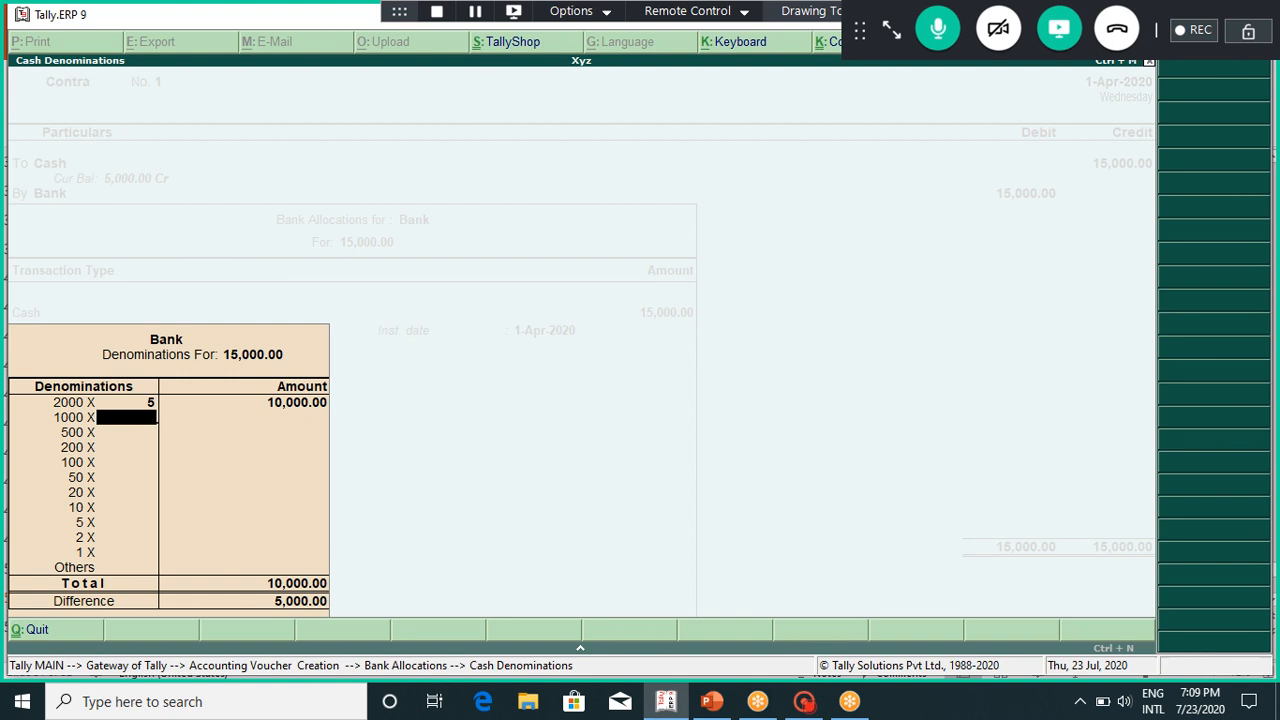
key("Return")
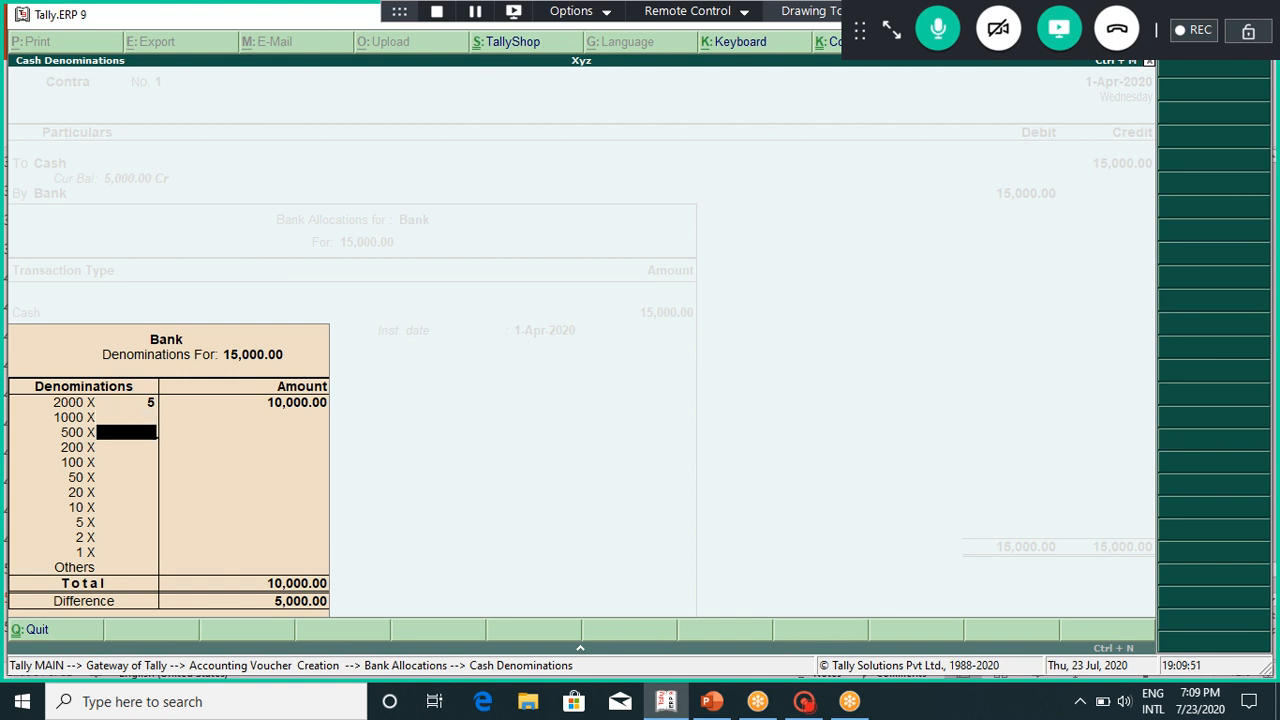
type("10")
key("Return")
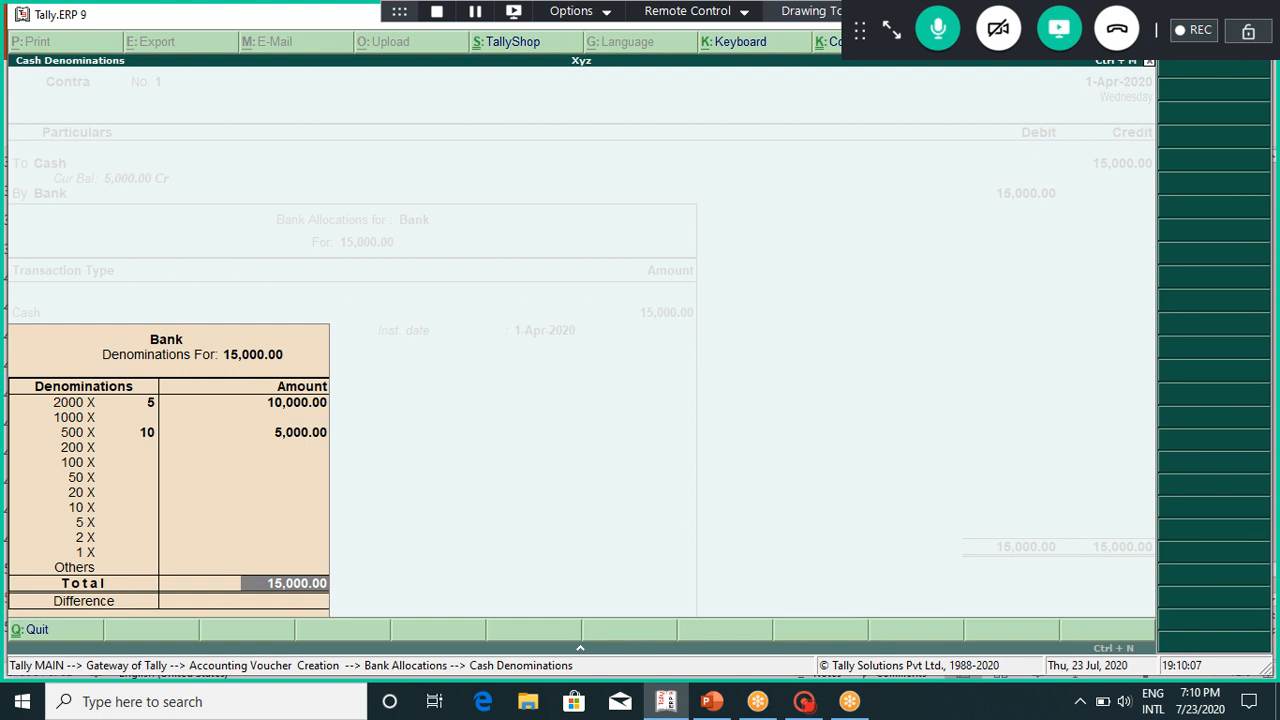
key("Return")
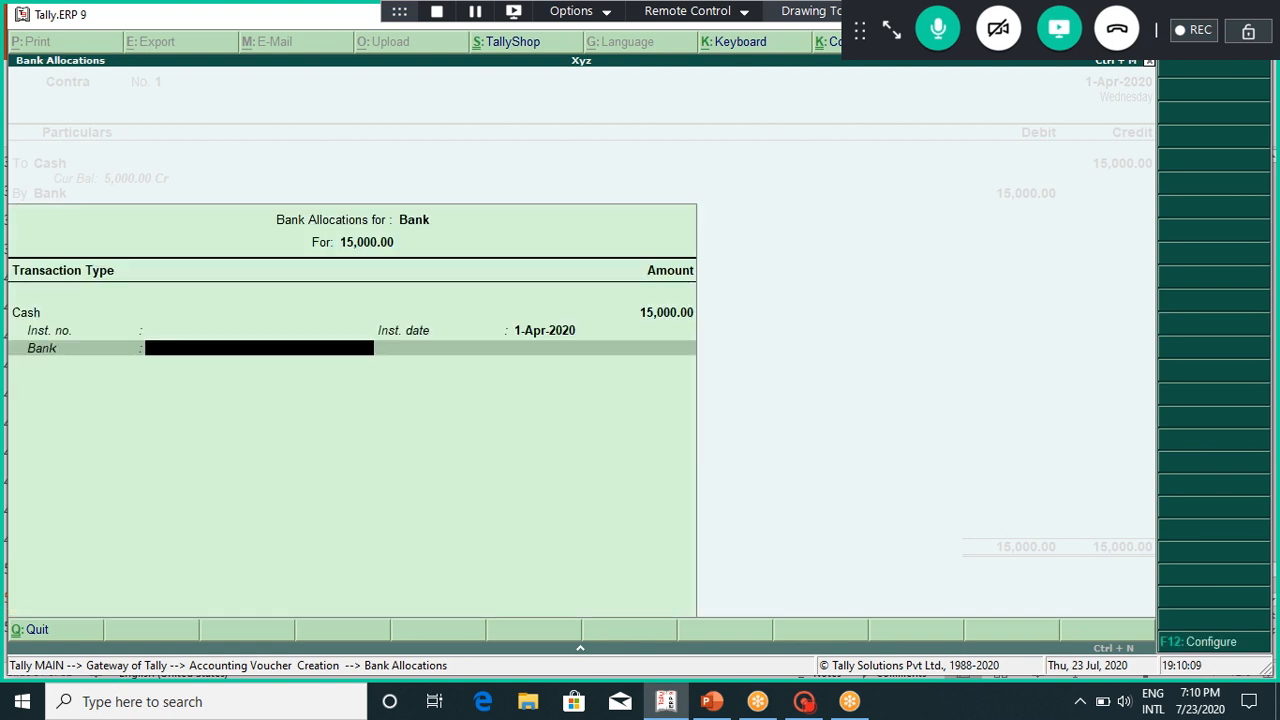
Step: Save Cash-to-Bank Contra voucher No. 1 with no narration, then bring up the PowerPoint slides
key("Return")
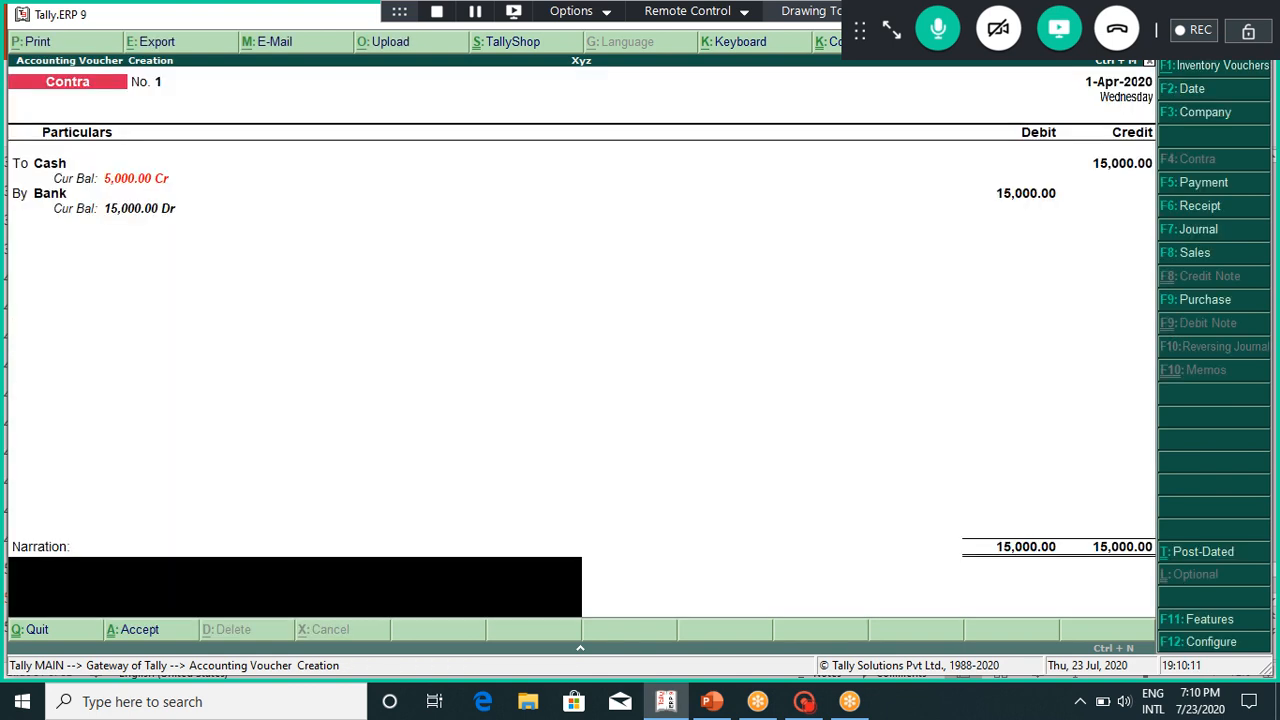
key("Return")
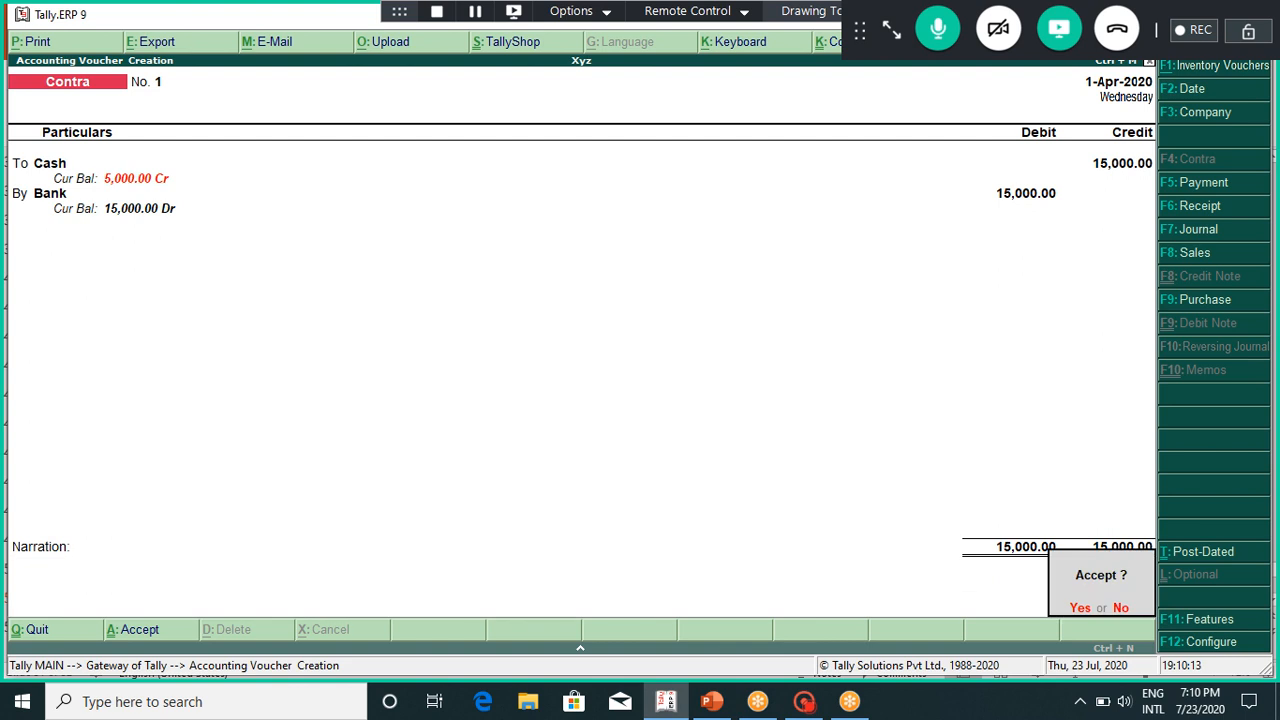
key("Return")
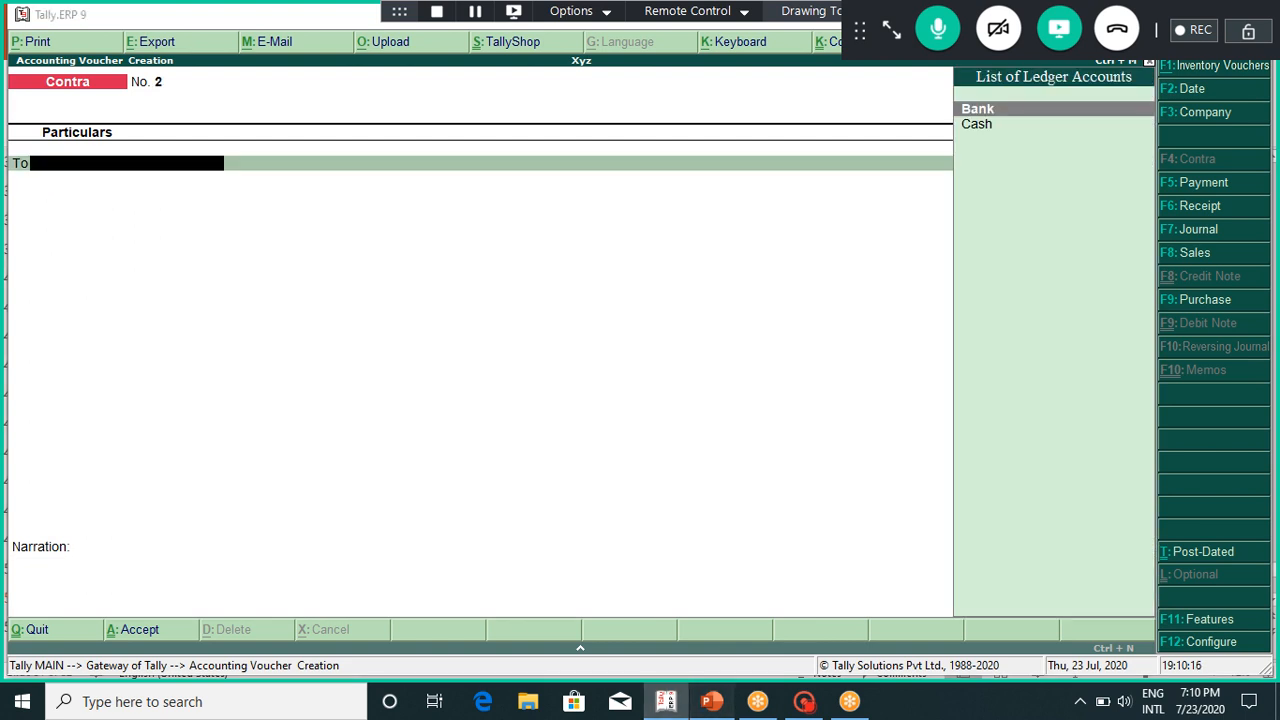
left_click(712, 702)
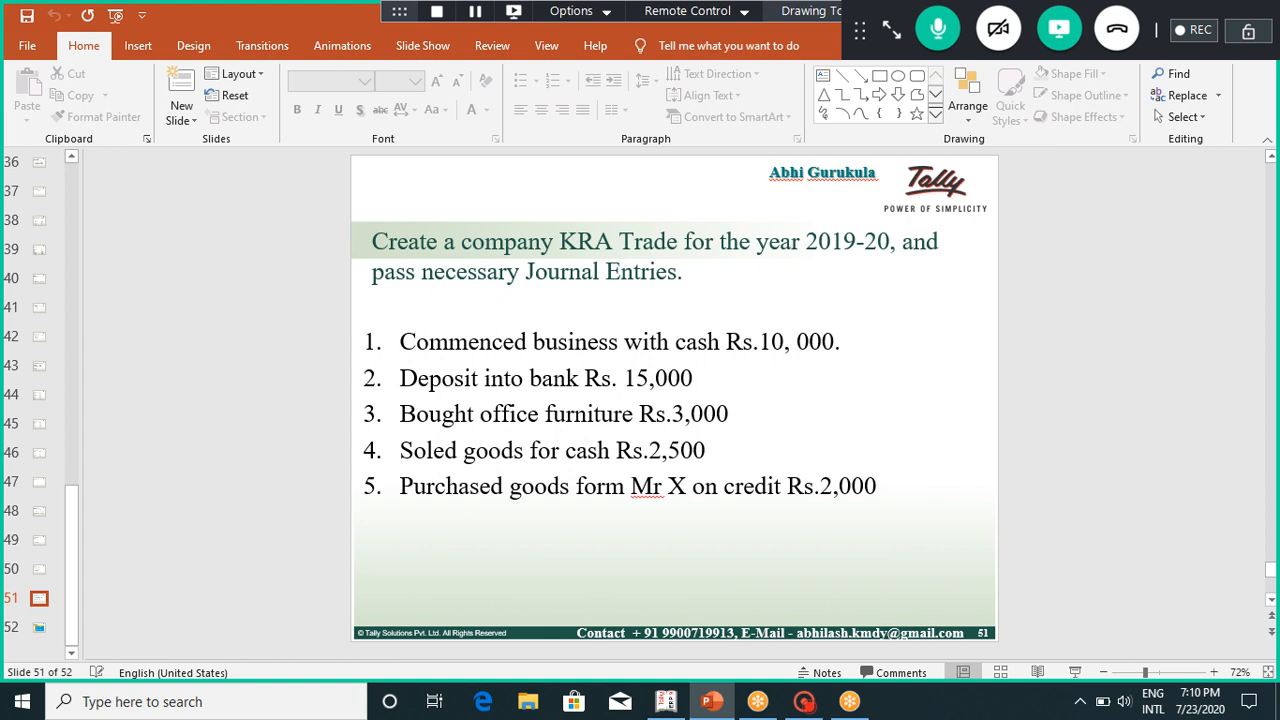
Step: Advance to slide 52, the Voucher Entry table, then go back to Tally's voucher screen
key("Down")
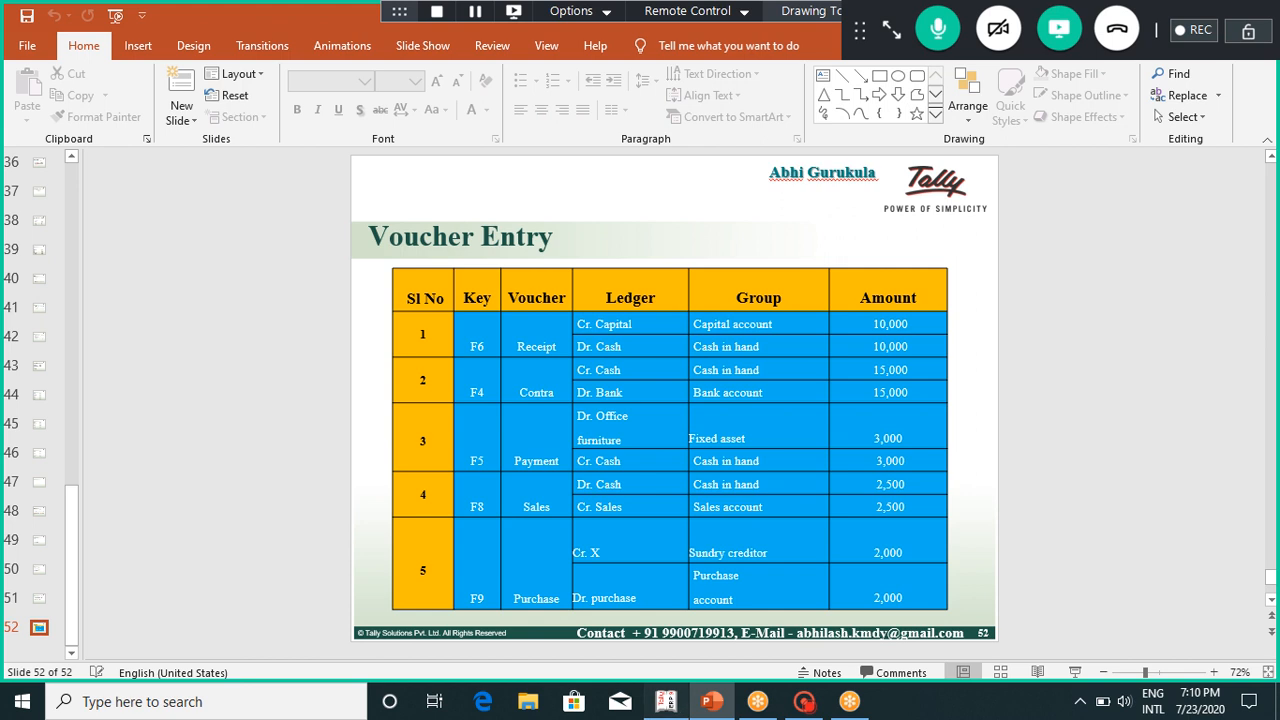
left_click(665, 701)
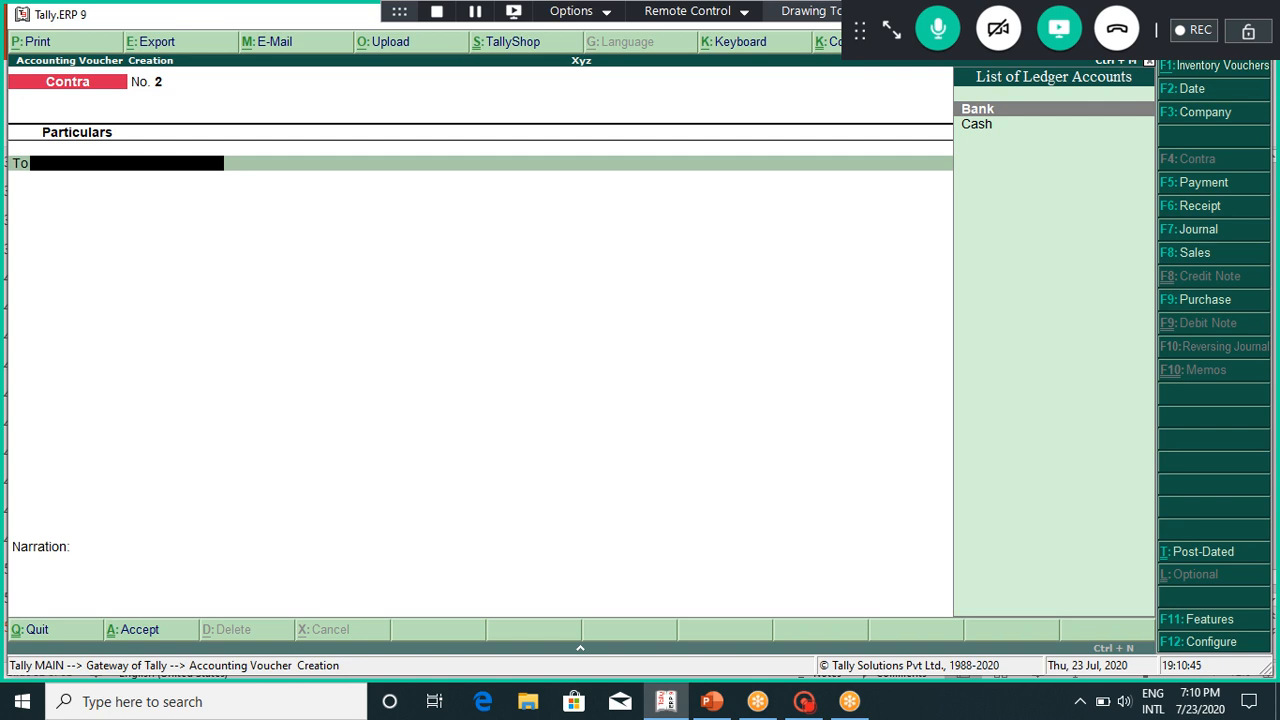
Step: Start a Payment voucher (F5) debiting Office Furniture with 3,000
key("F5")
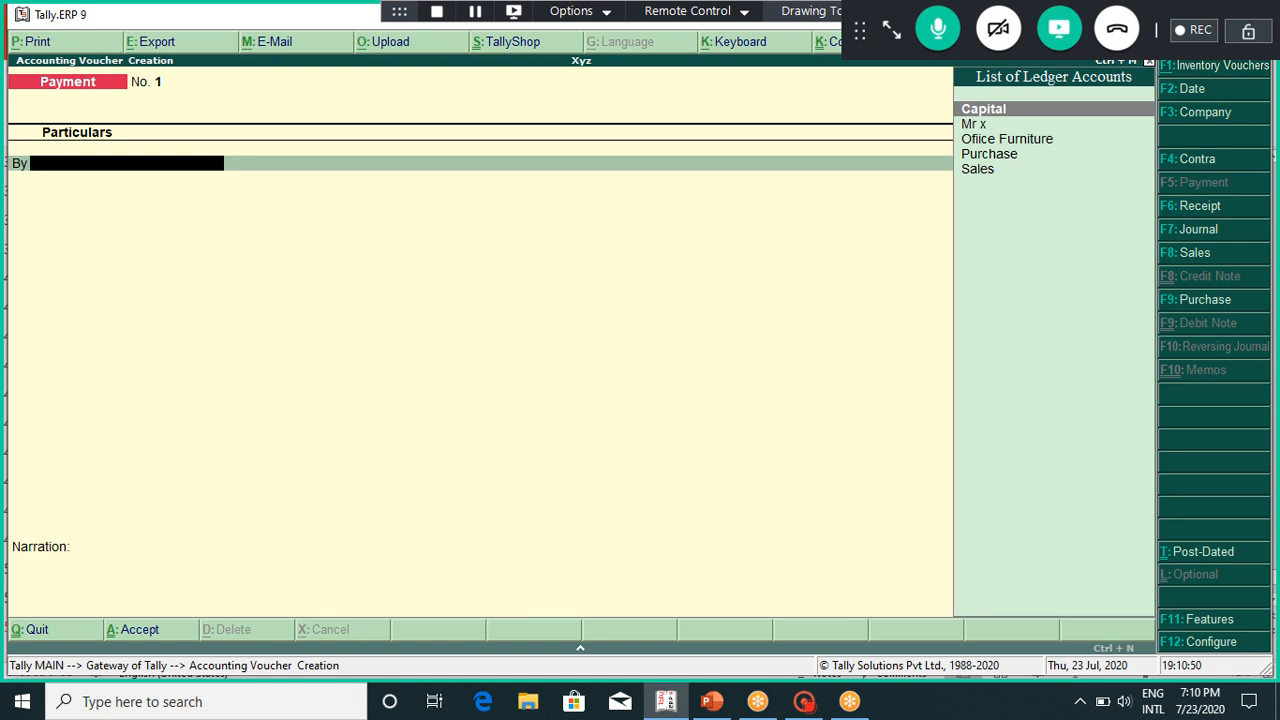
key("Down")
key("Down")
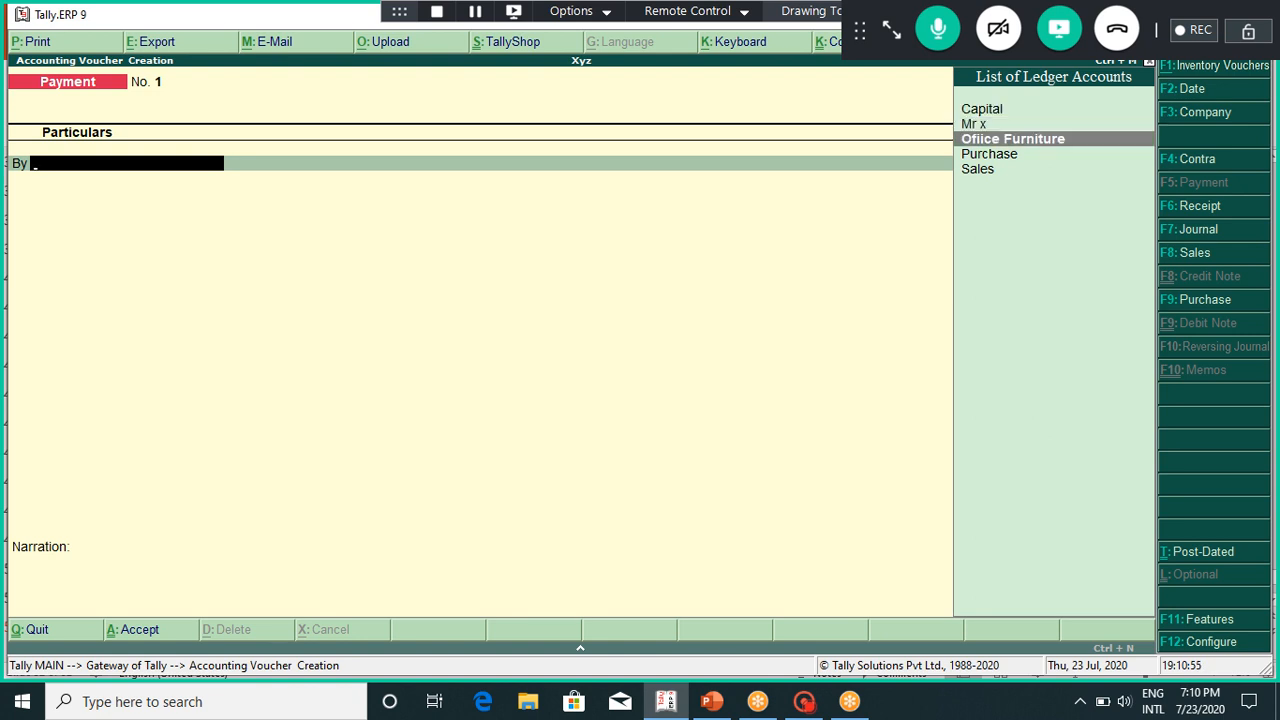
key("Return")
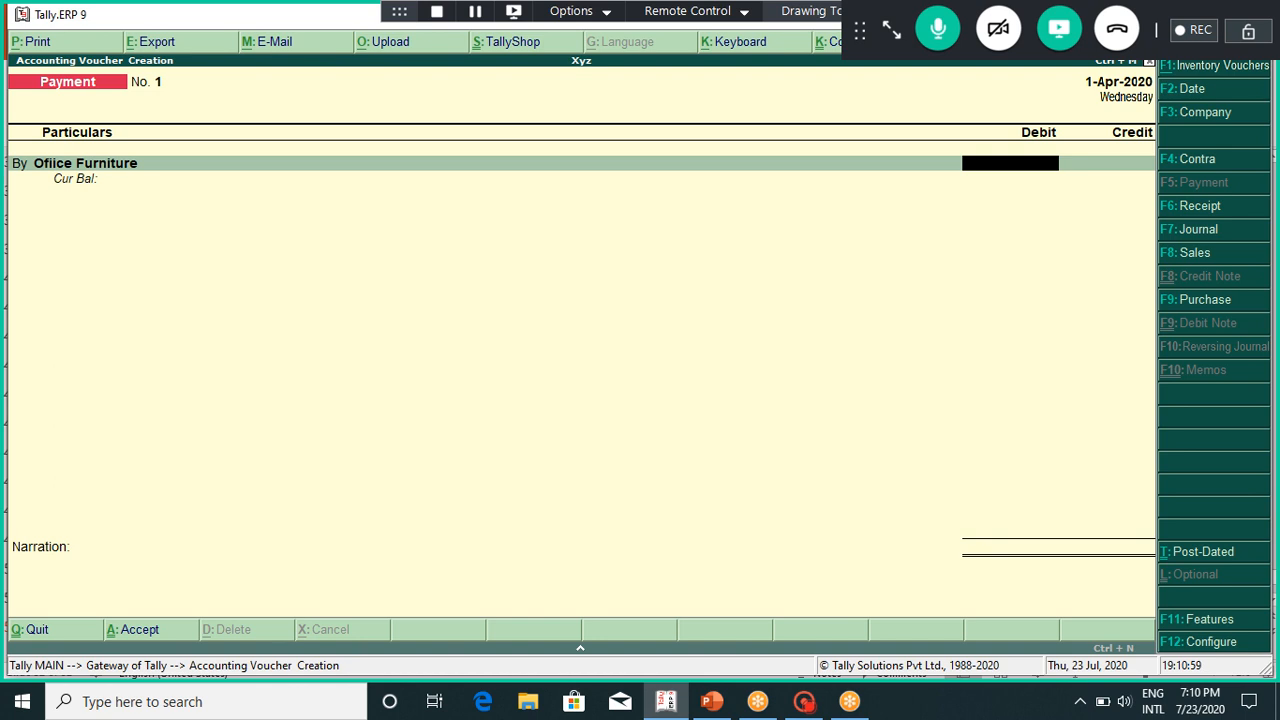
type("3000")
key("Return")
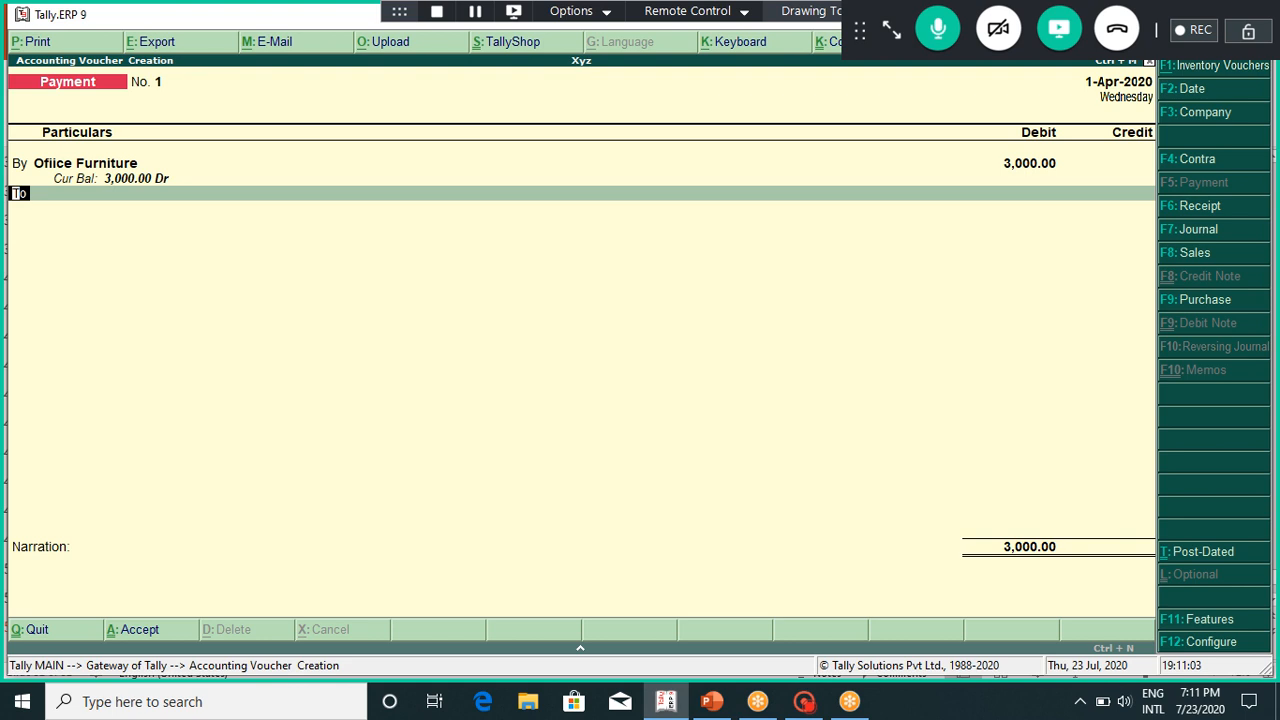
Step: Credit Cash 3,000 and accept the payment past the Negative Cash warning
key("Return")
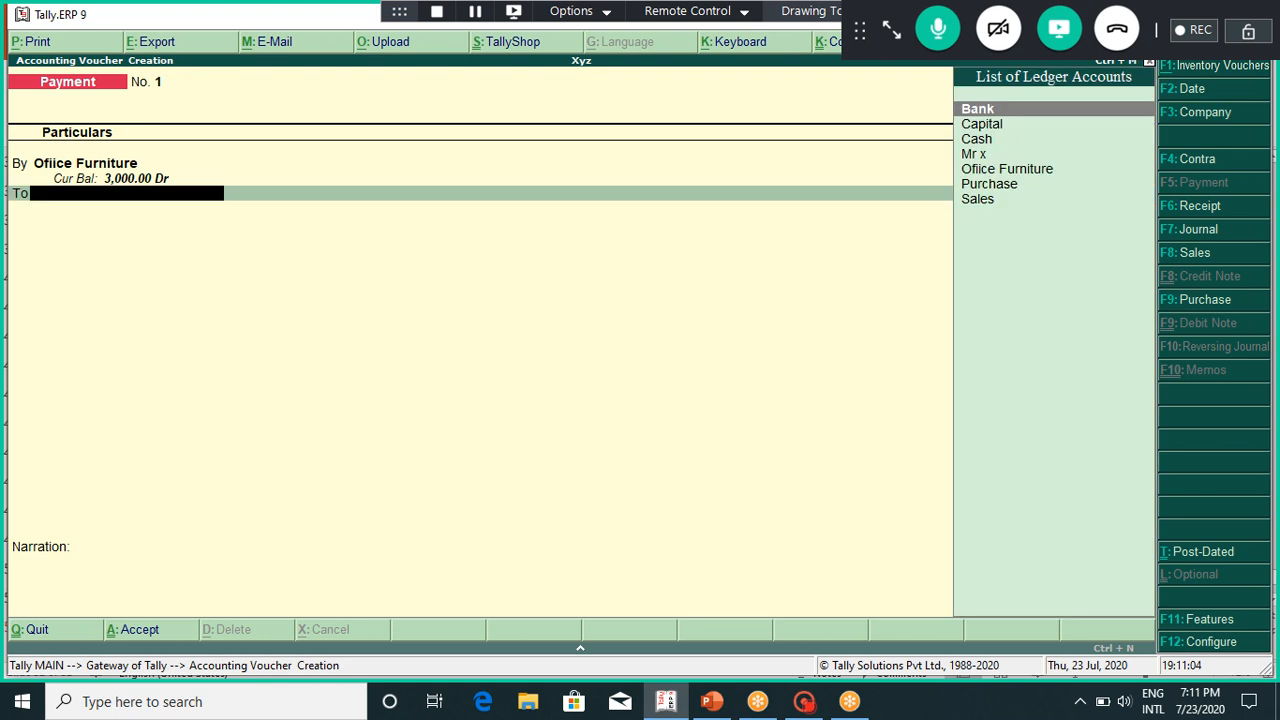
key("Down")
key("Down")
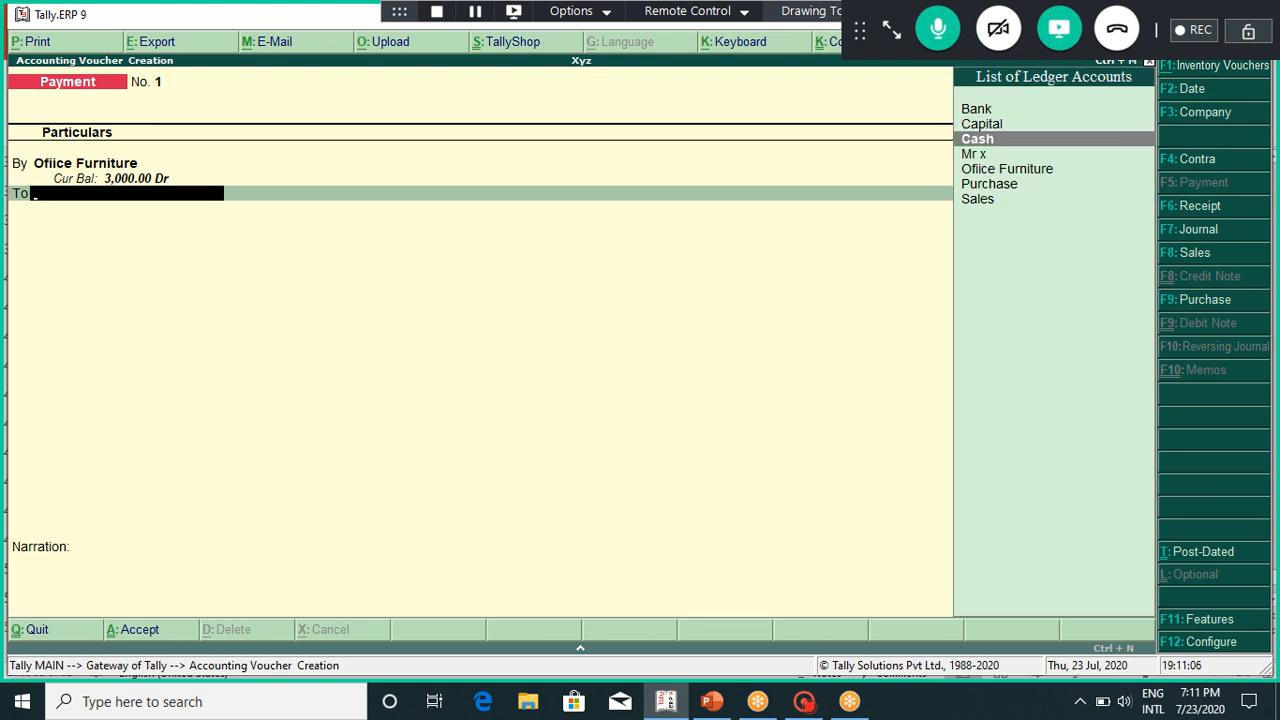
key("Return")
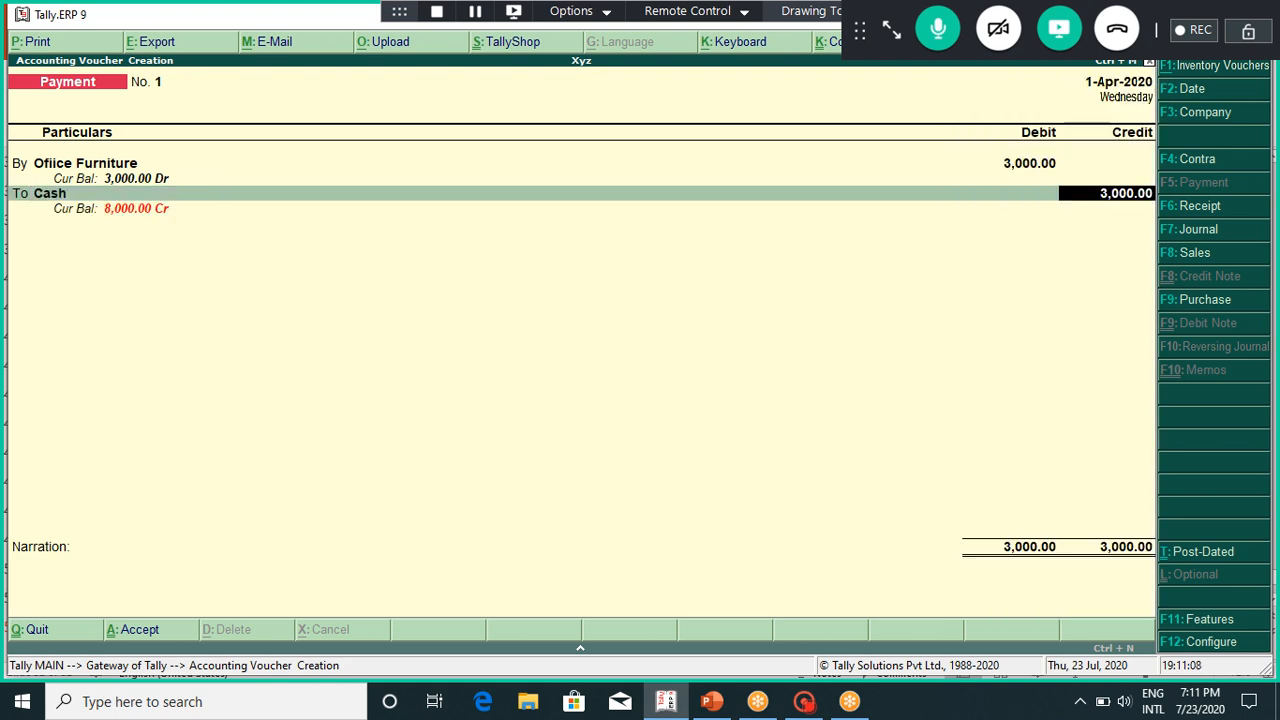
key("Return")
key("Return")
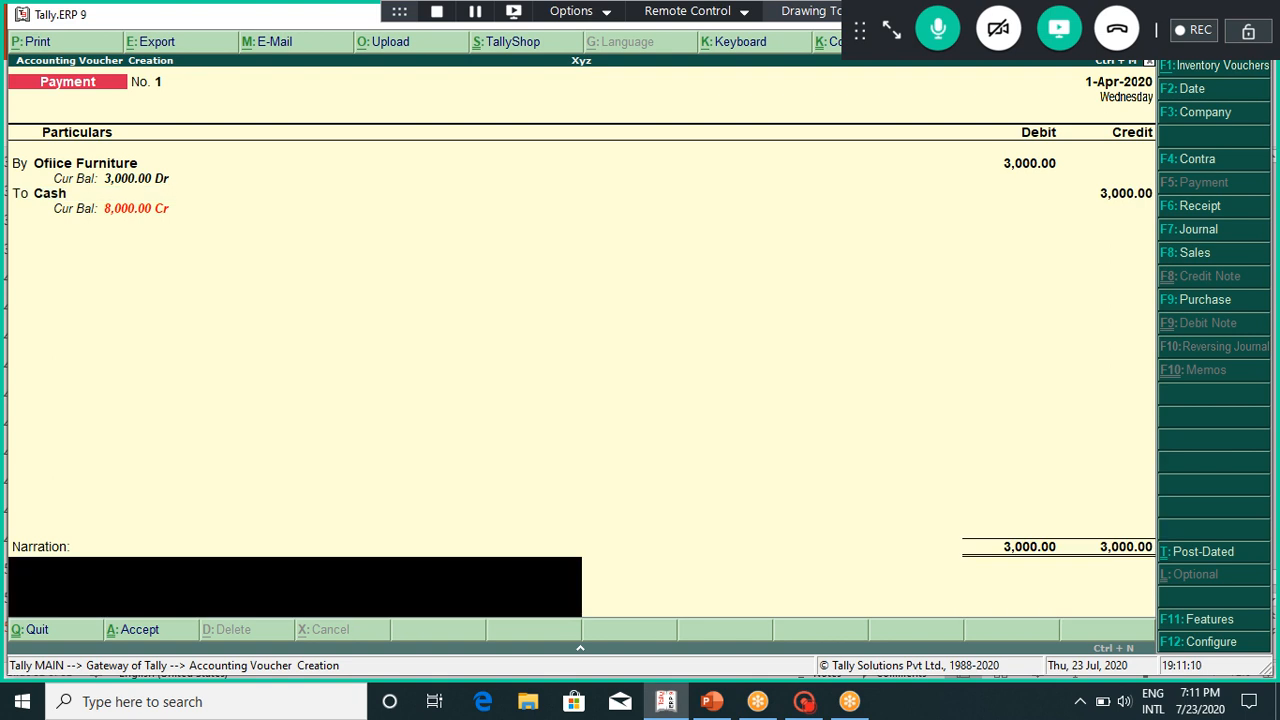
key("Return")
key("Return")
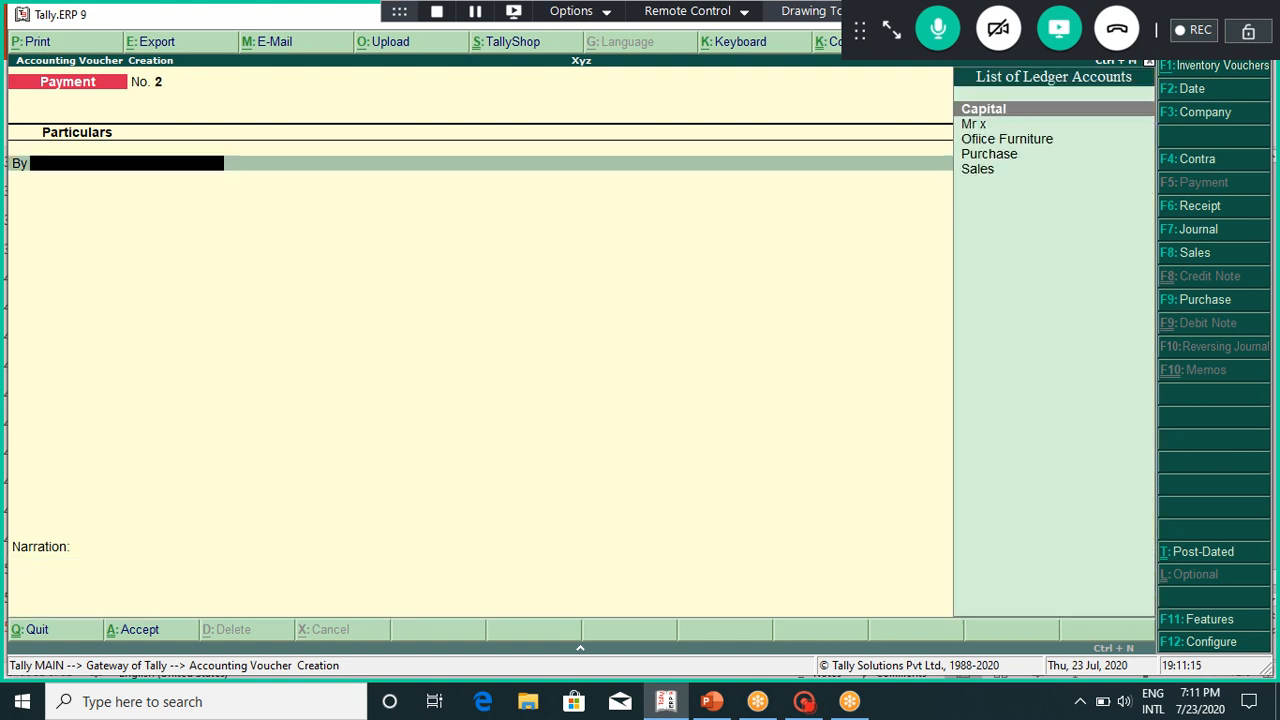
left_click(711, 701)
Step: Review slide 51's transaction list and slide 52's Voucher Entry table, then return to Tally
key("Up")
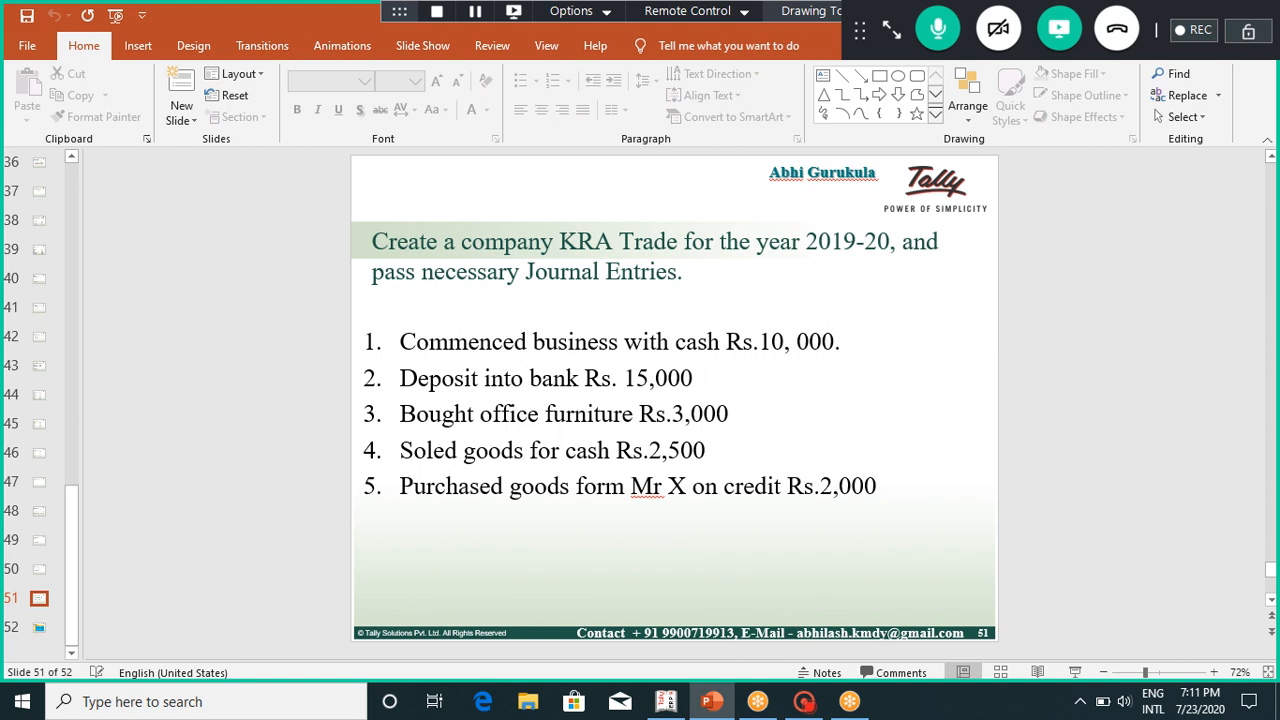
key("Down")
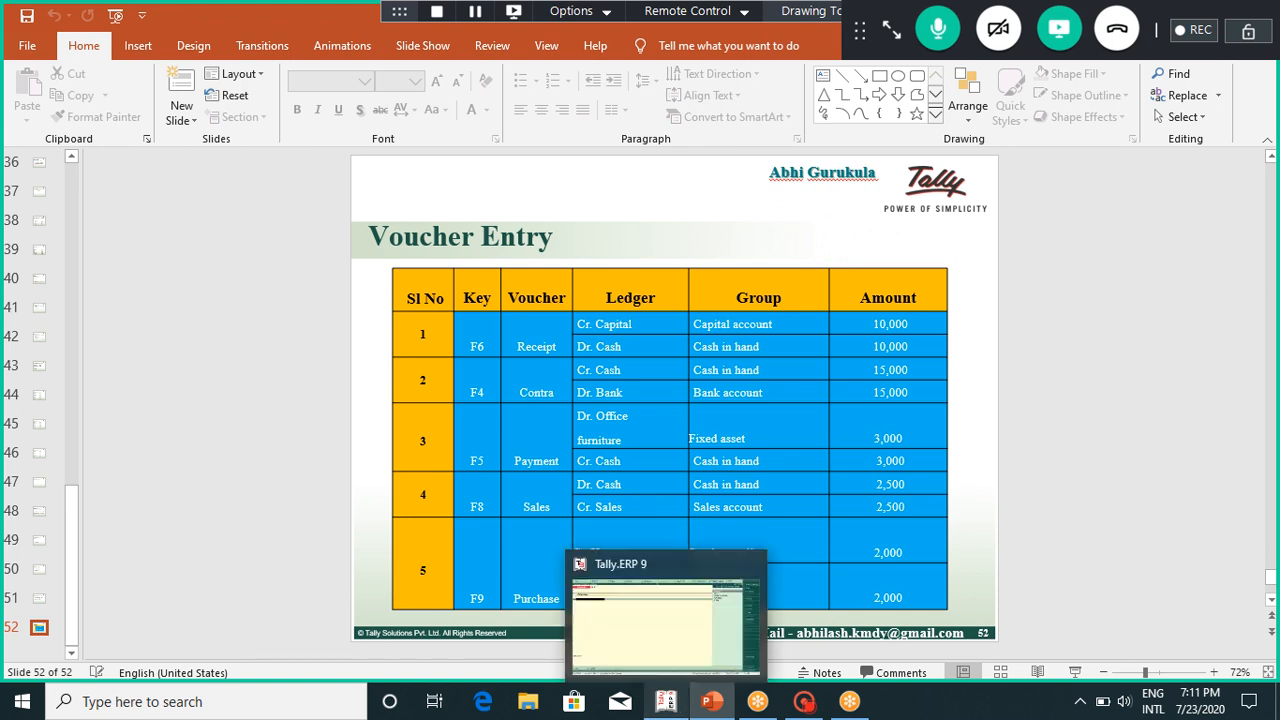
left_click(665, 702)
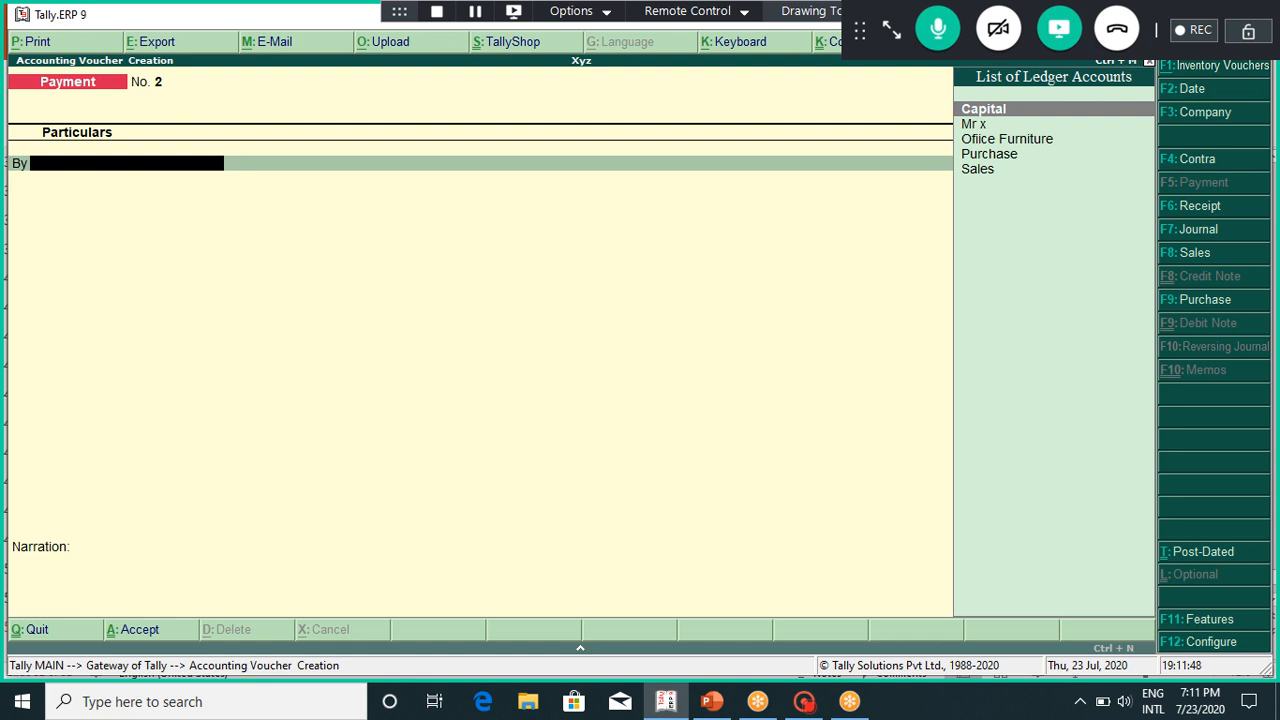
Step: Switch to a Sales voucher (F8) and toggle its invoice layout with Ctrl+I
key("F8")
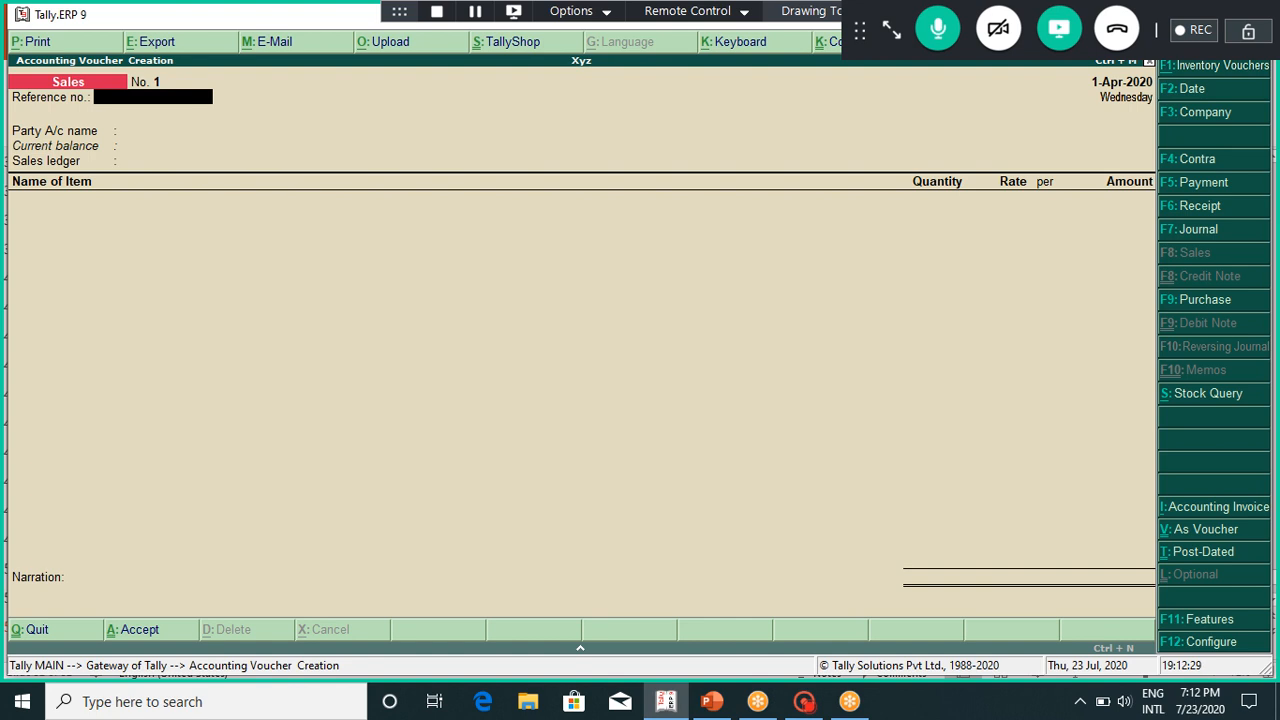
key("ctrl+i")
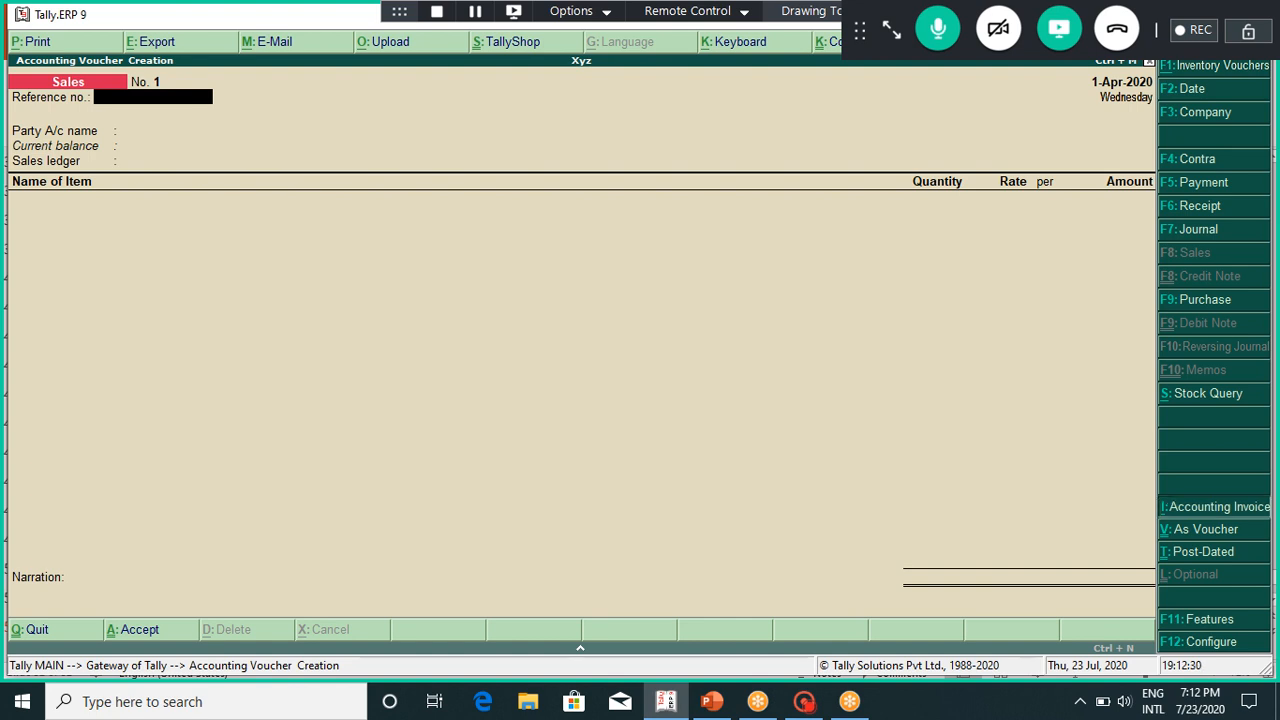
Step: Put Sales voucher No. 1 in voucher mode and debit Cash 2,500, with buyer state Karnataka
key("ctrl+i")
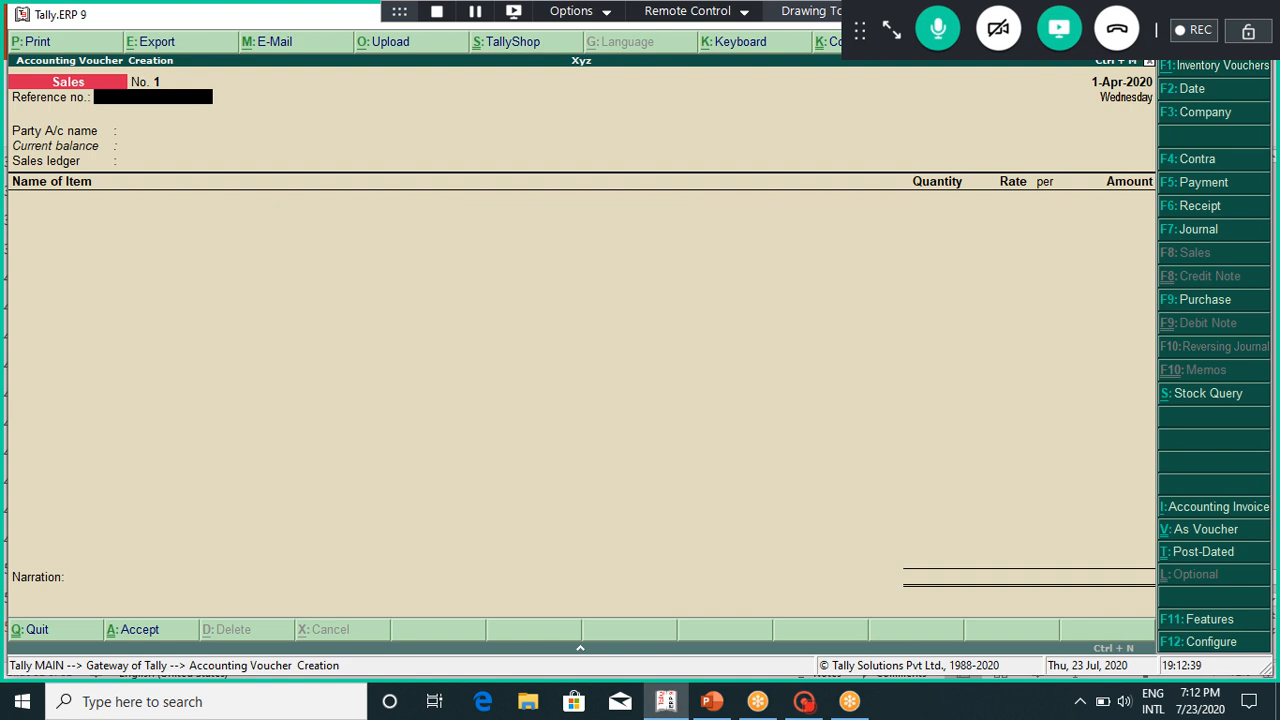
key("ctrl+v")
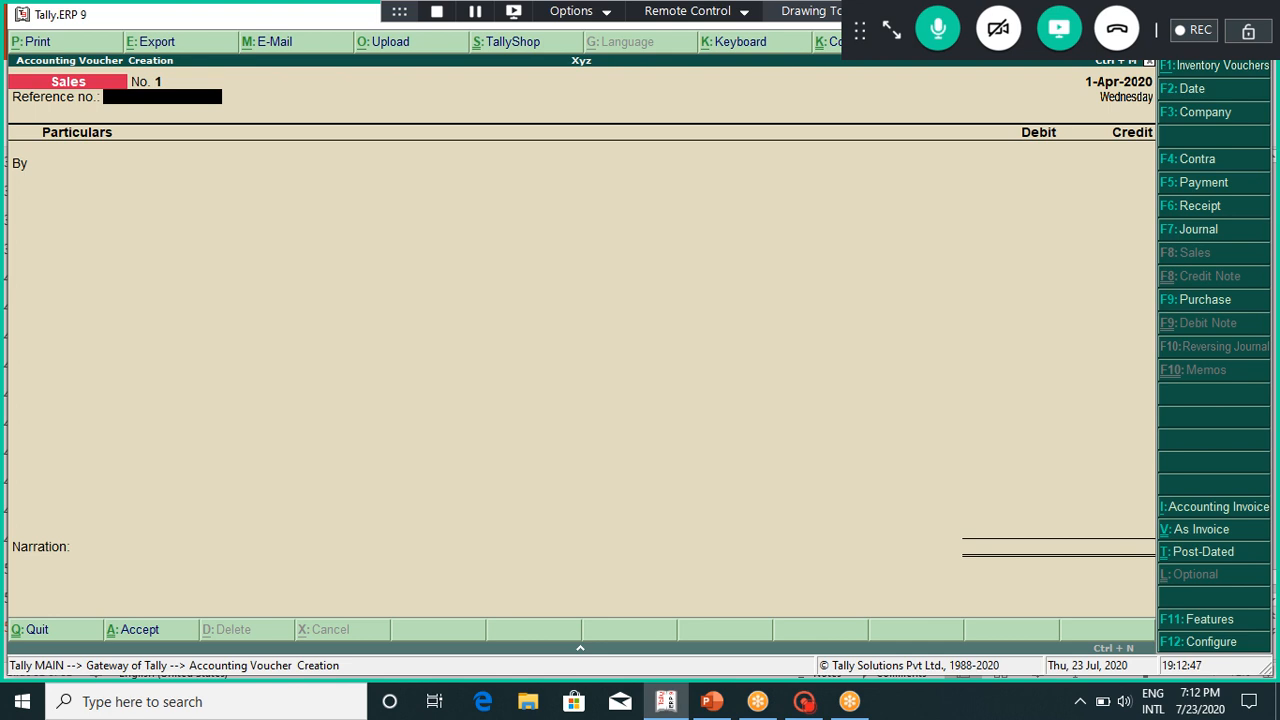
key("Return")
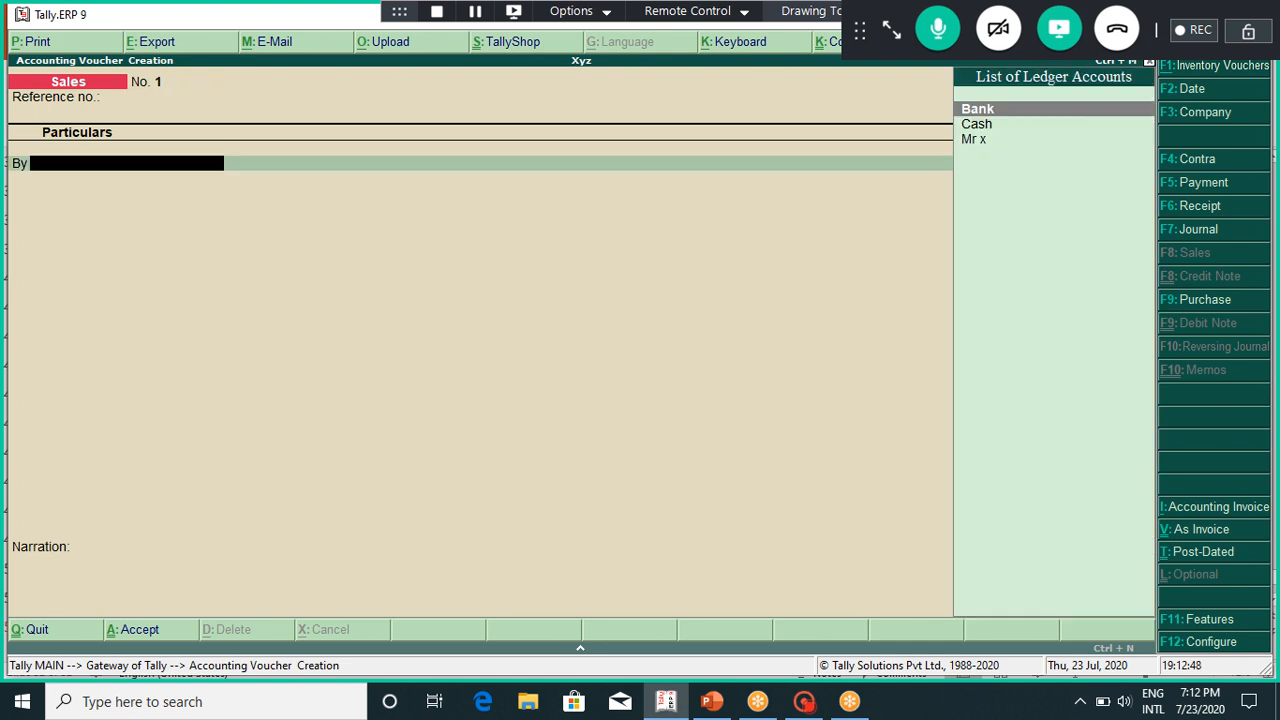
key("Down")
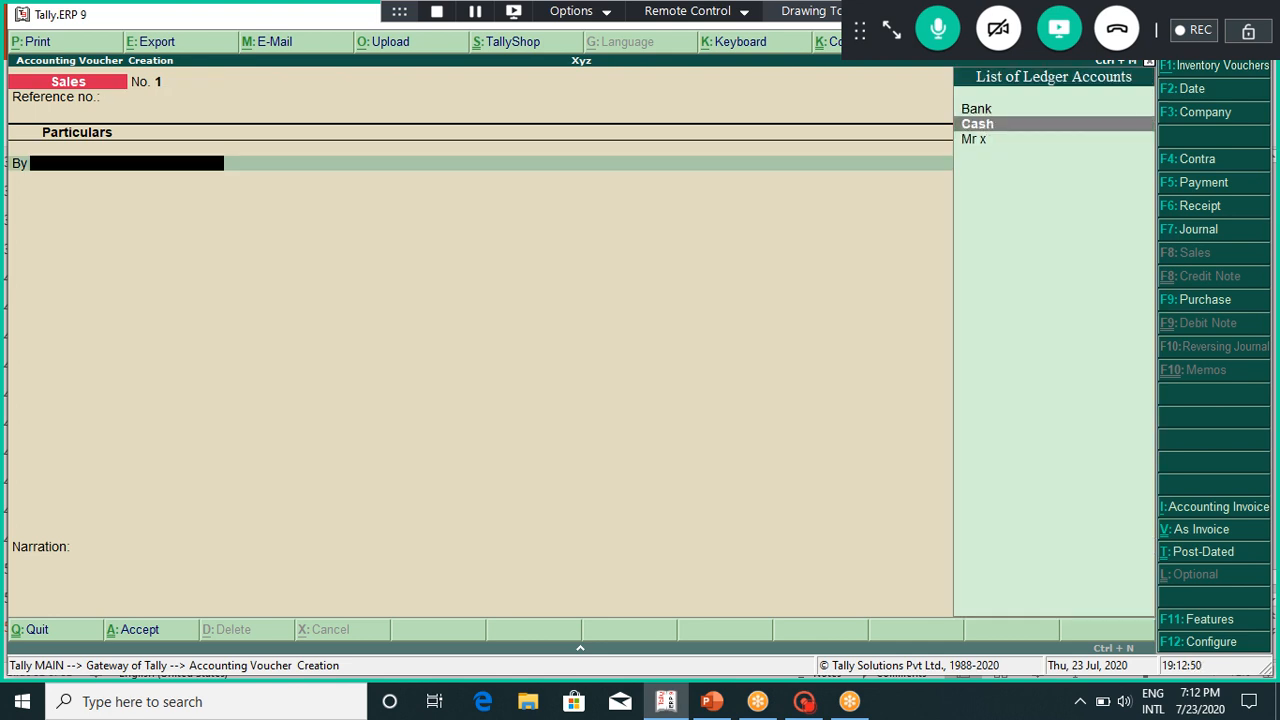
key("Return")
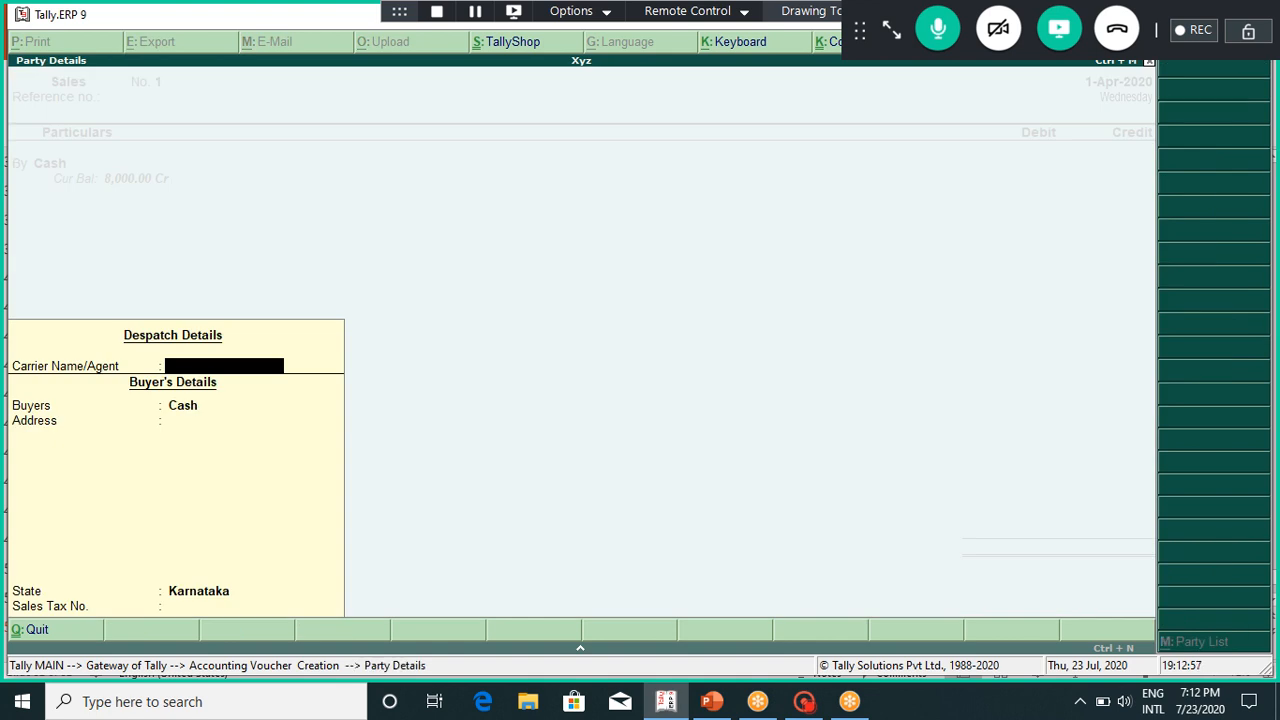
key("Return")
key("Return")
key("Return")
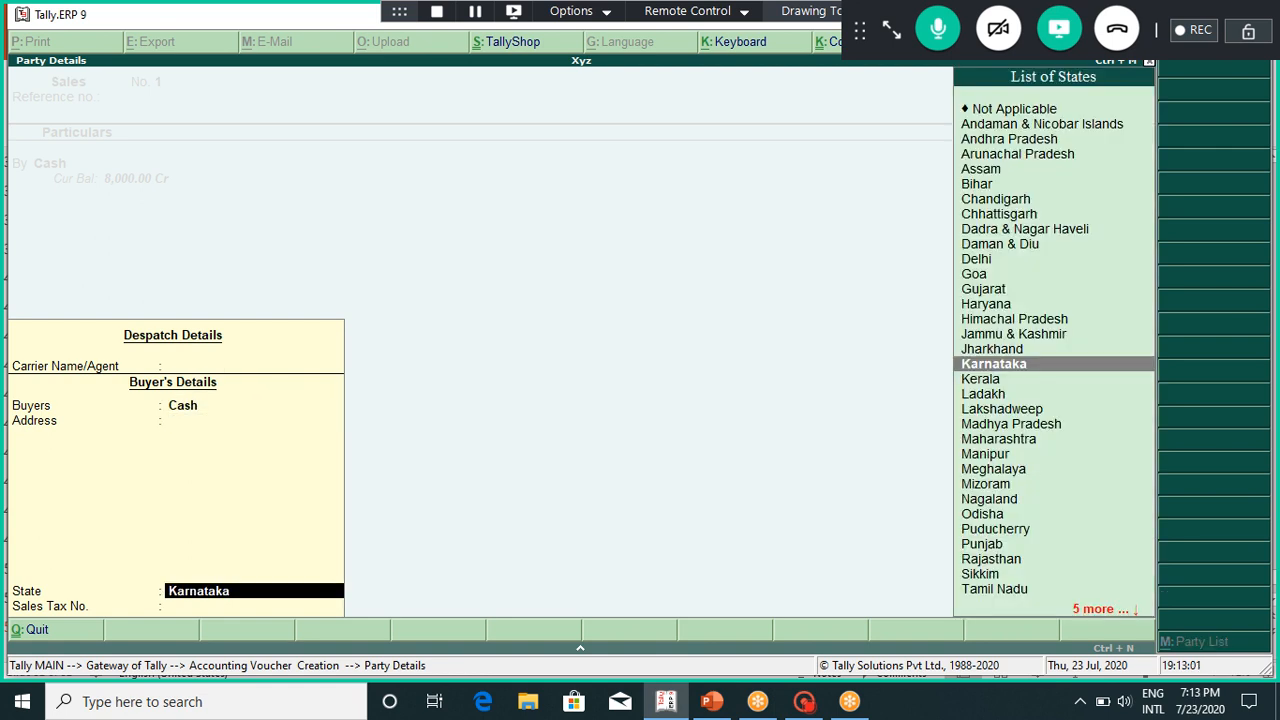
key("ctrl+a")
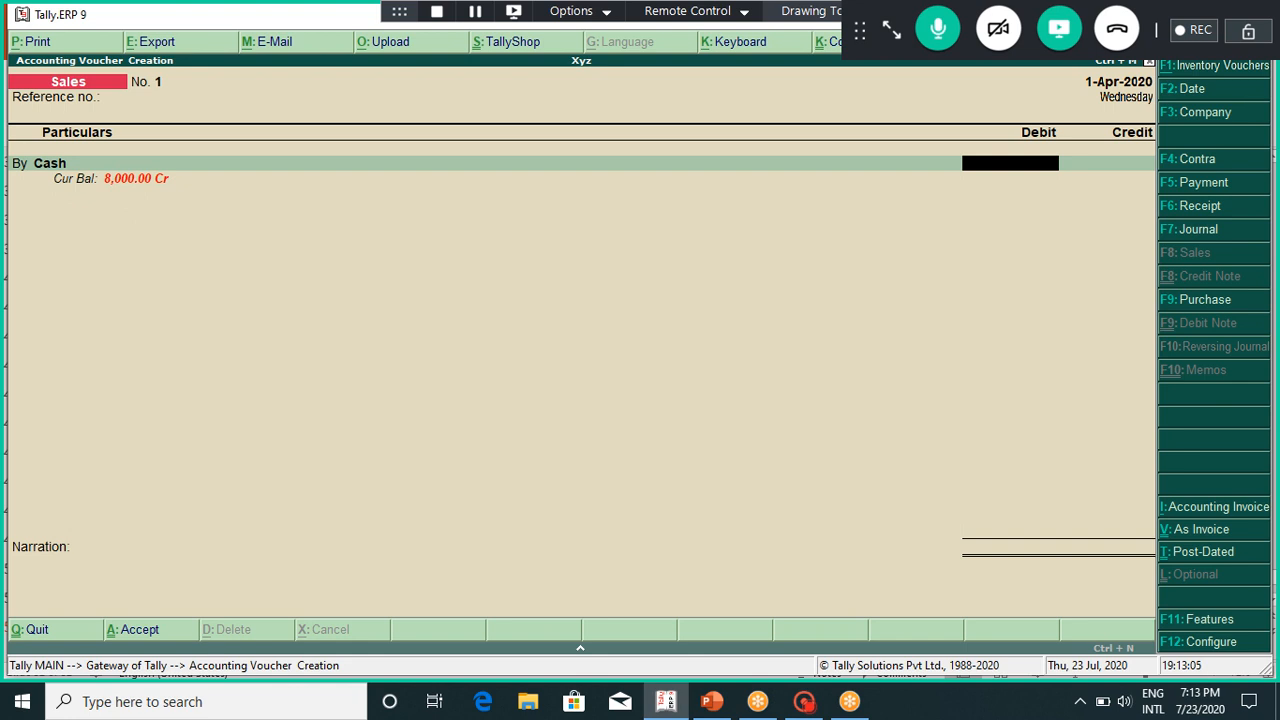
type("2500")
key("Return")
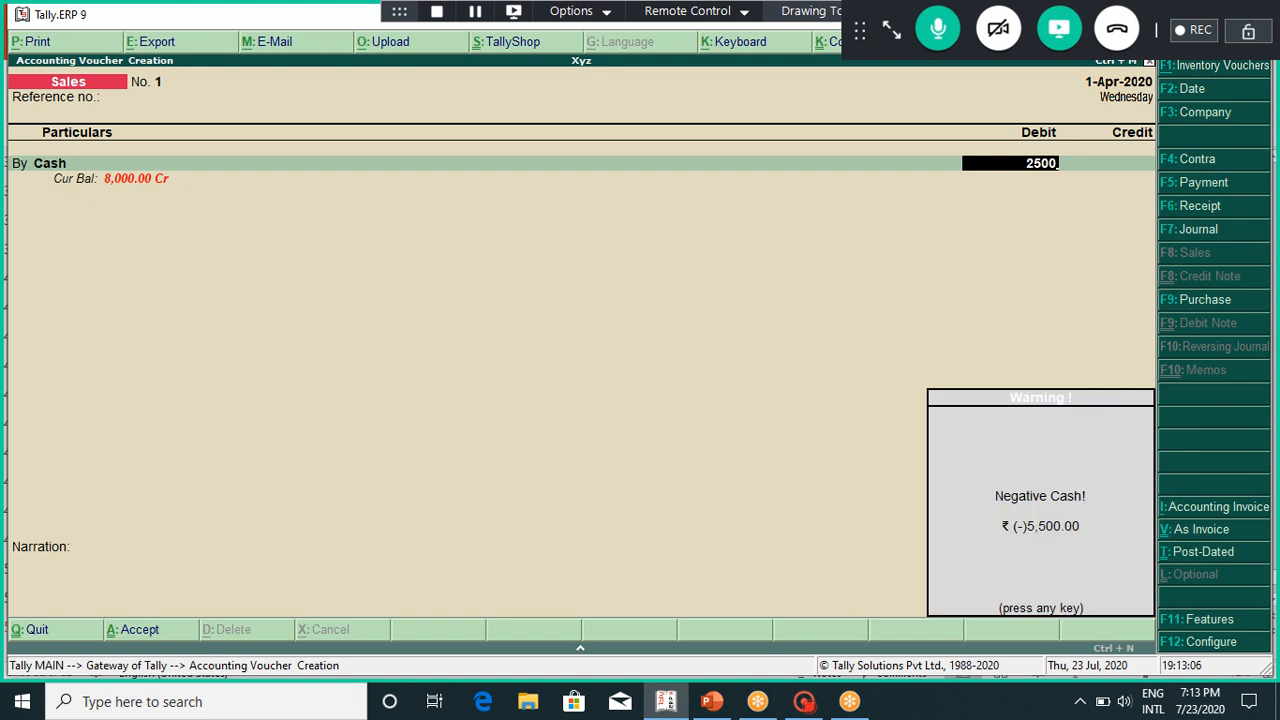
key("Return")
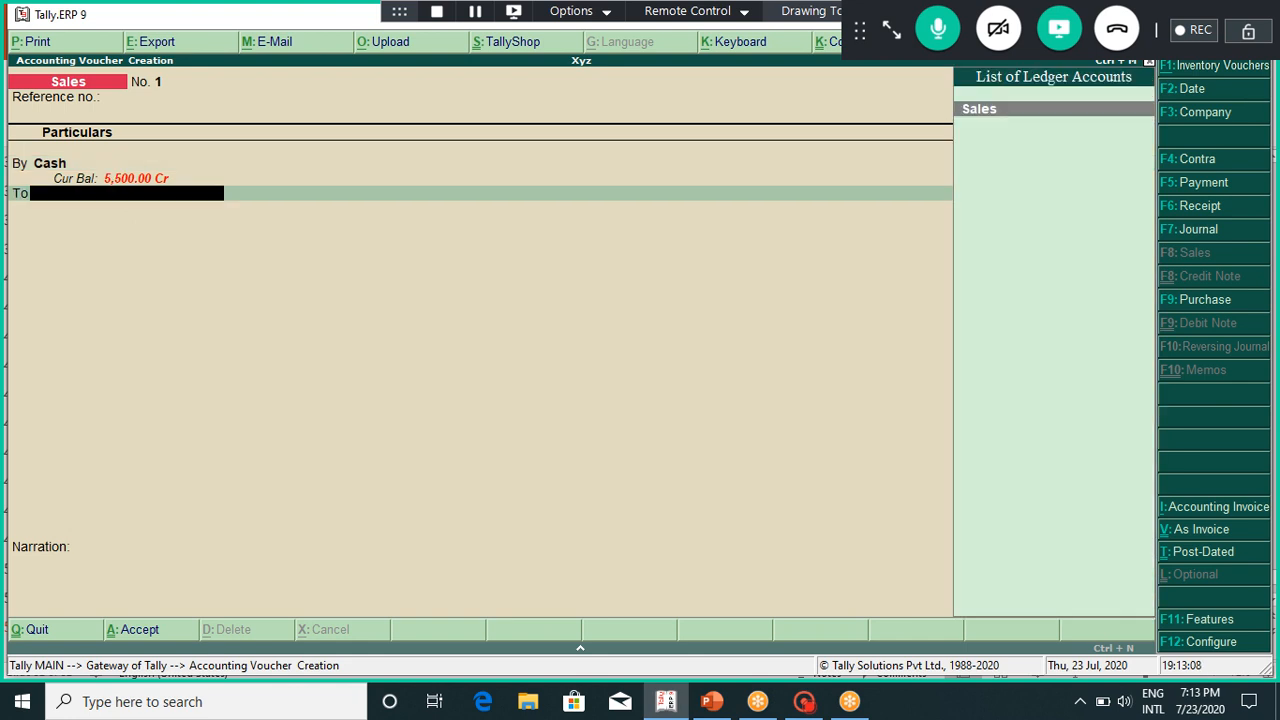
Step: Credit the Sales ledger 2,500, skip inventory allocations and narration, and save Sales voucher No. 1
key("Return")
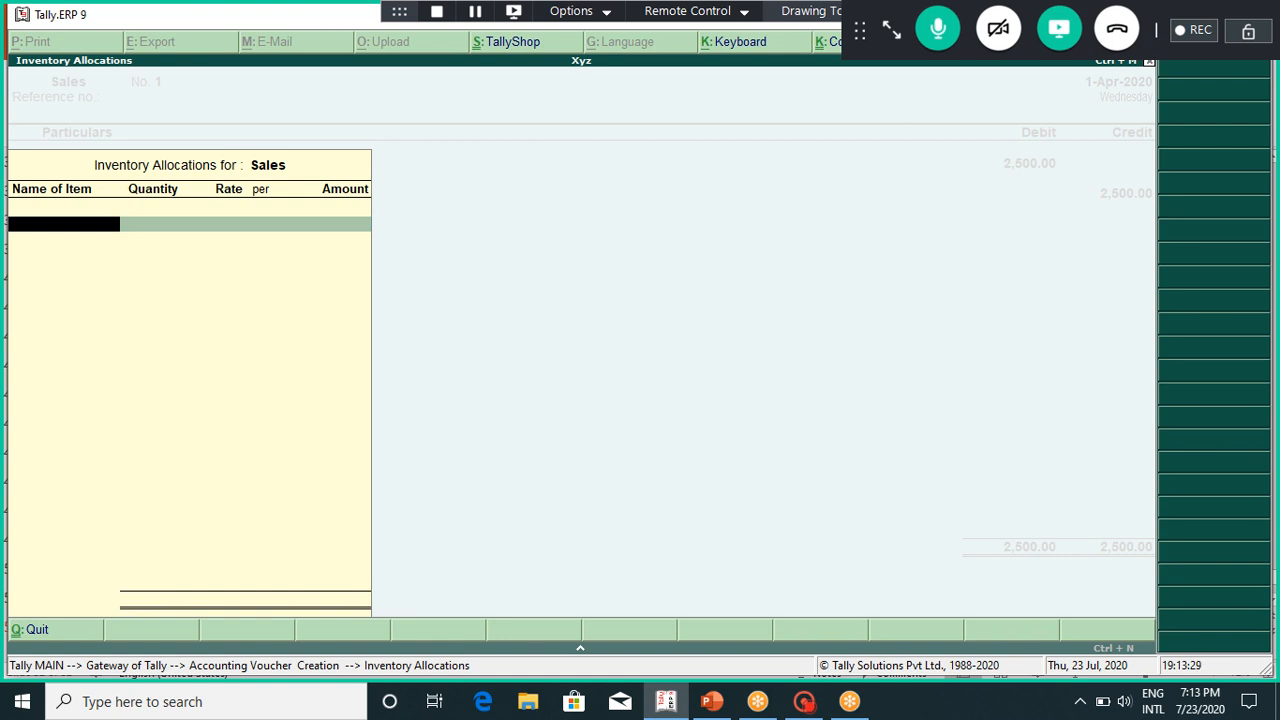
key("Return")
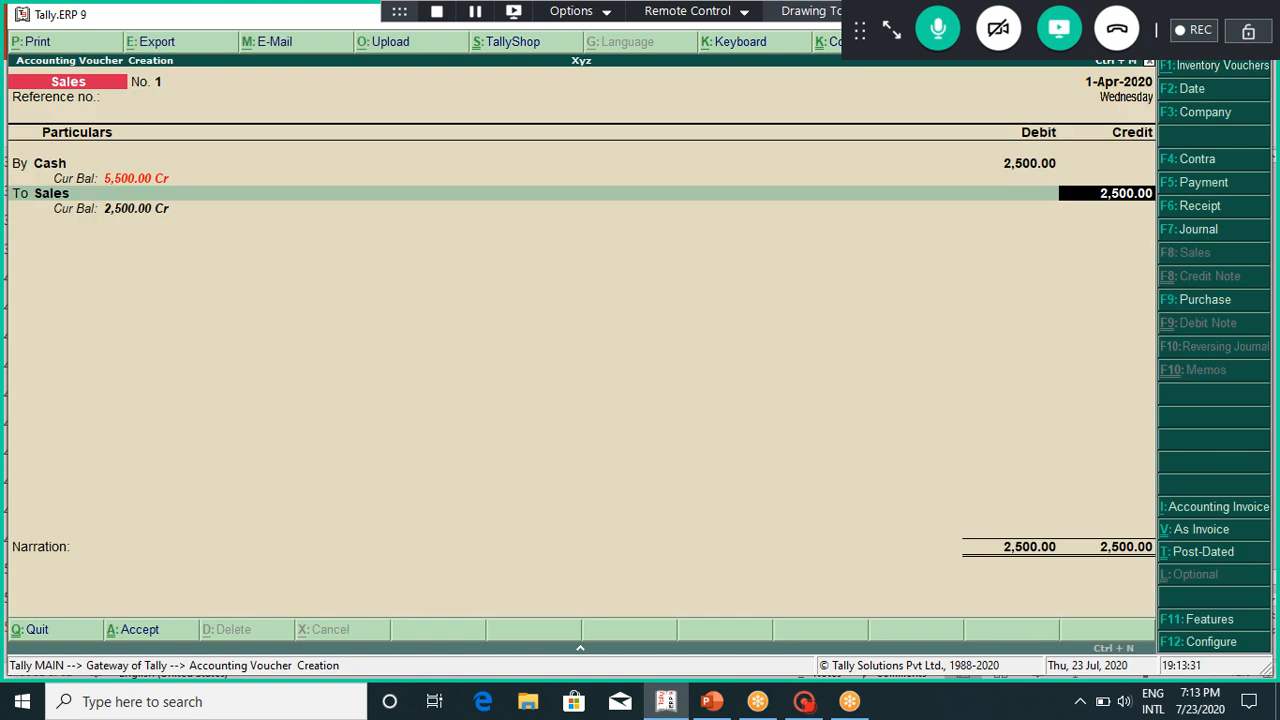
key("Return")
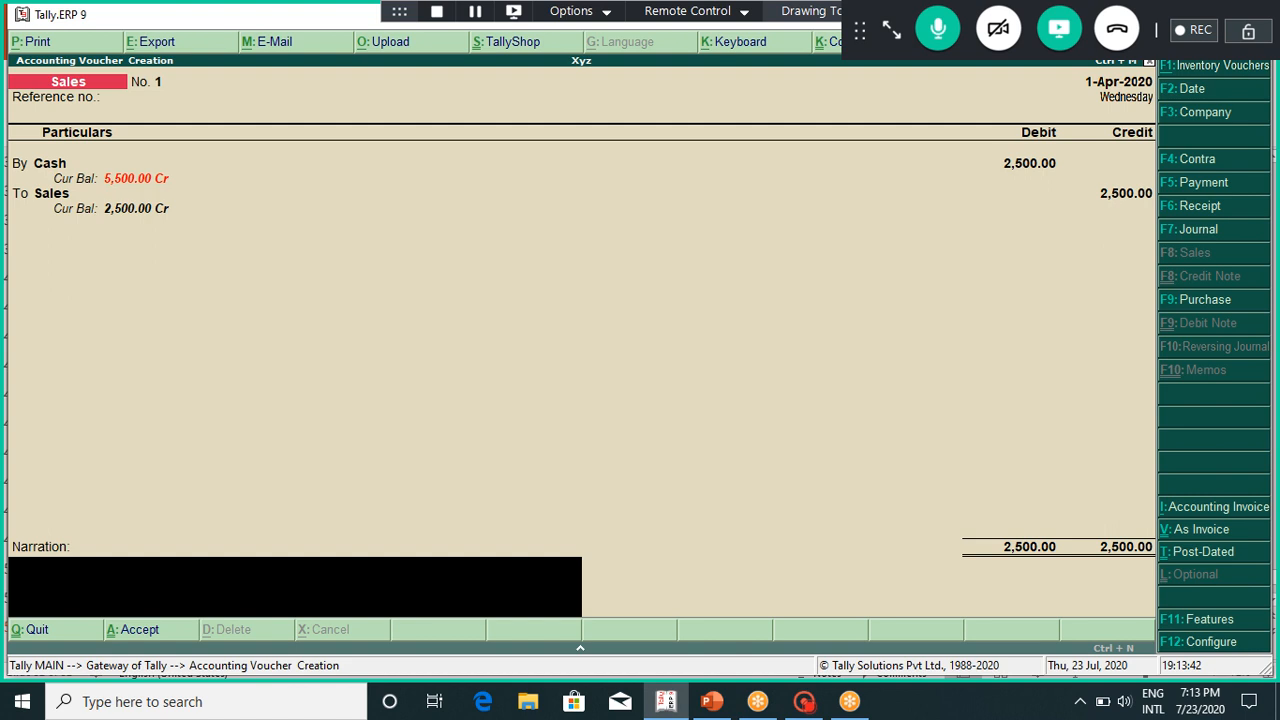
key("Return")
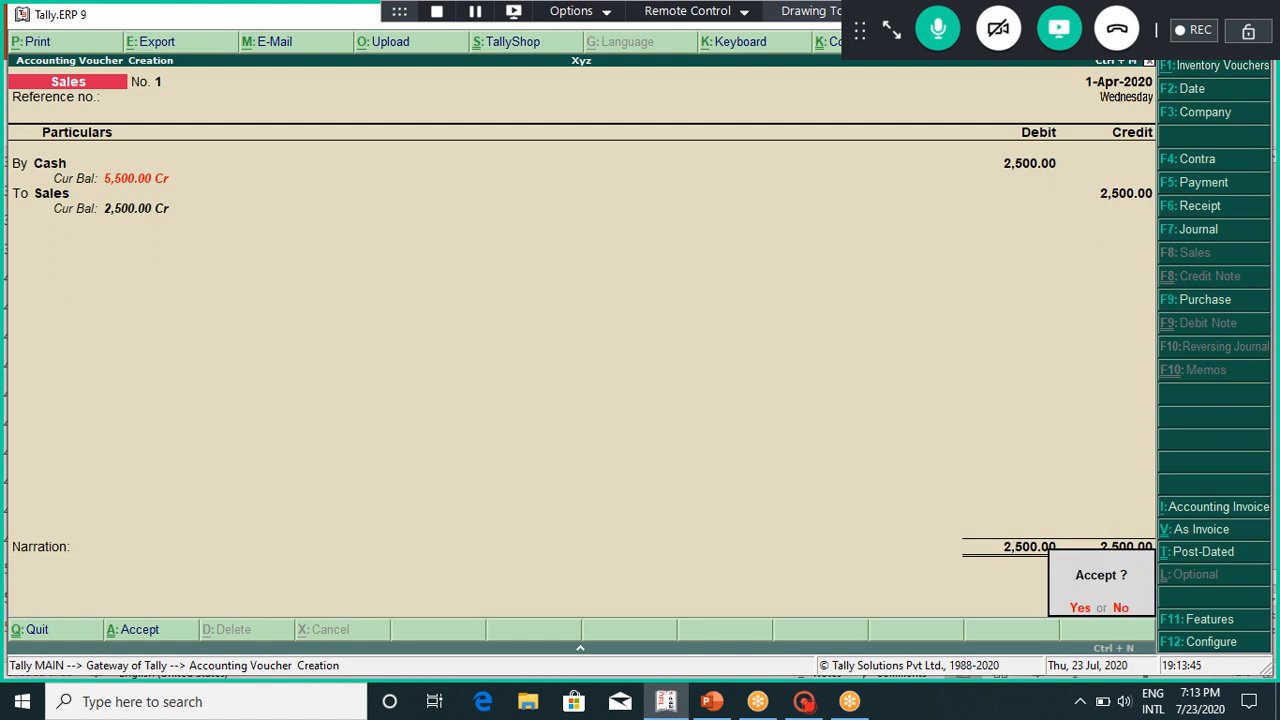
key("Return")
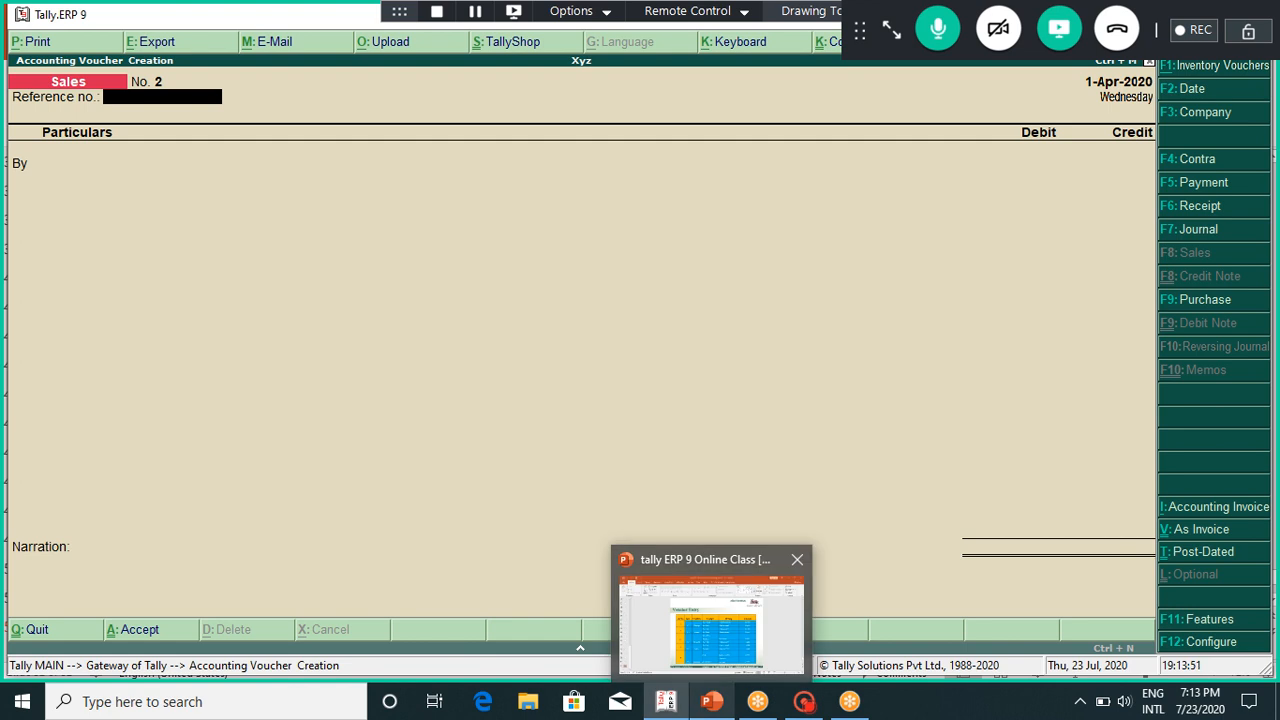
left_click(711, 701)
Step: Recheck slide 51's exercise list and slide 52's table, showing the 2,000 Purchase next, then return to Tally
key("Page_Up")
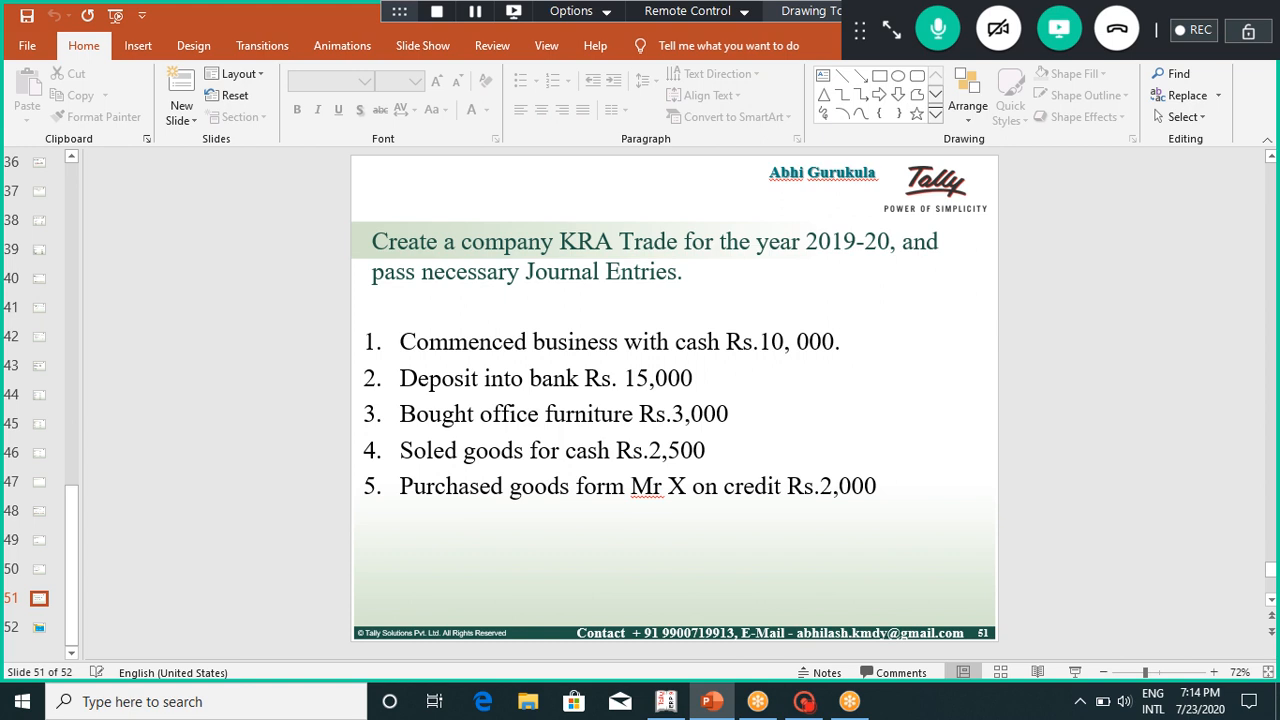
key("Down")
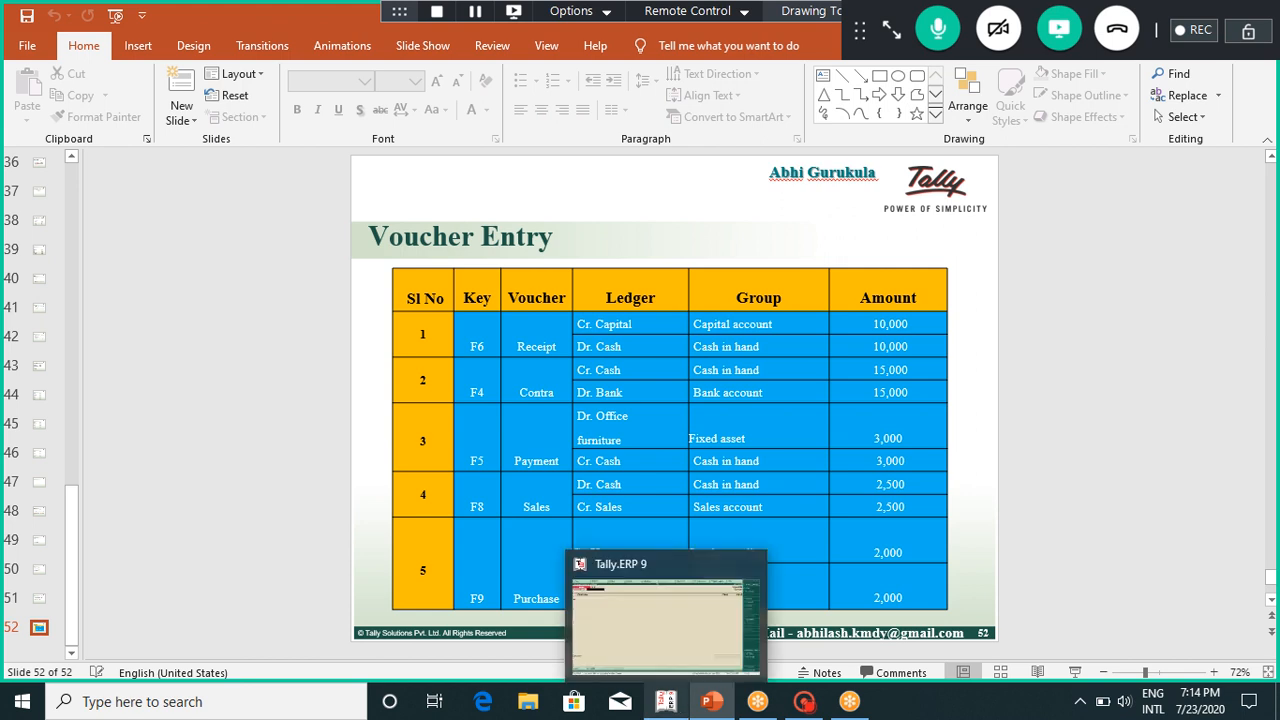
left_click(665, 701)
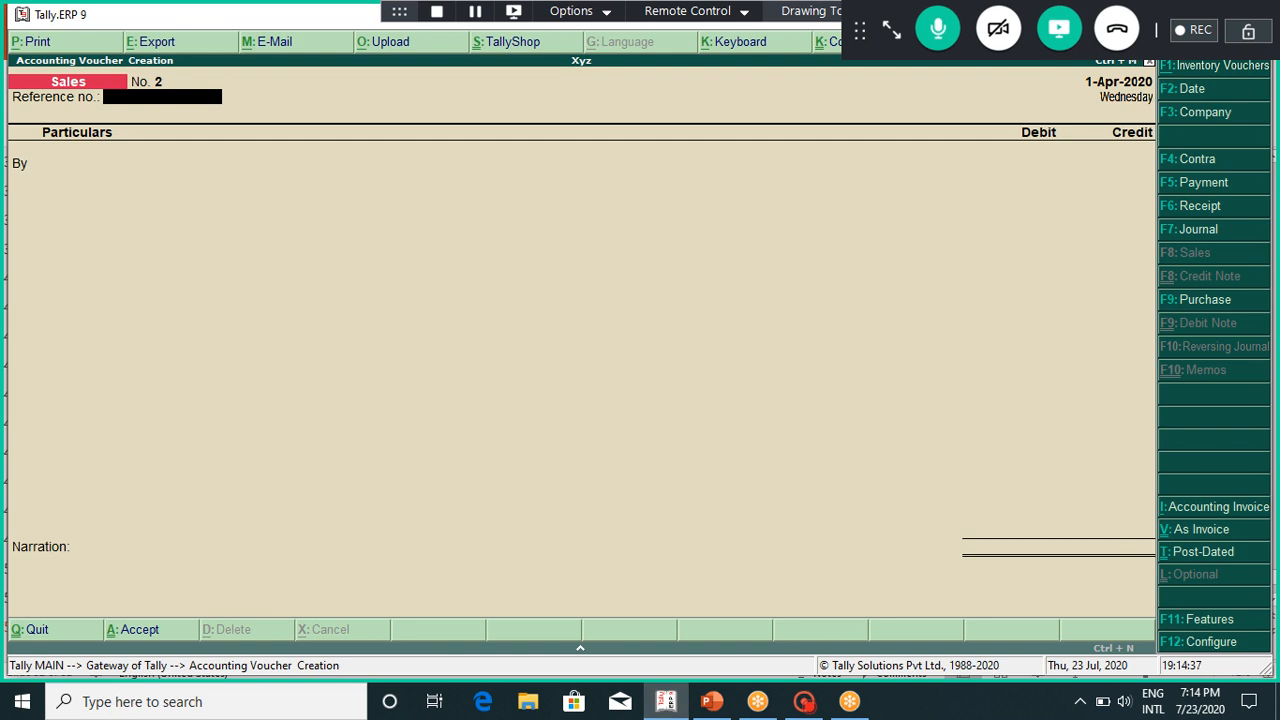
Step: Open a Purchase voucher with F9 and switch it to voucher mode with Ctrl+V
key("F9")
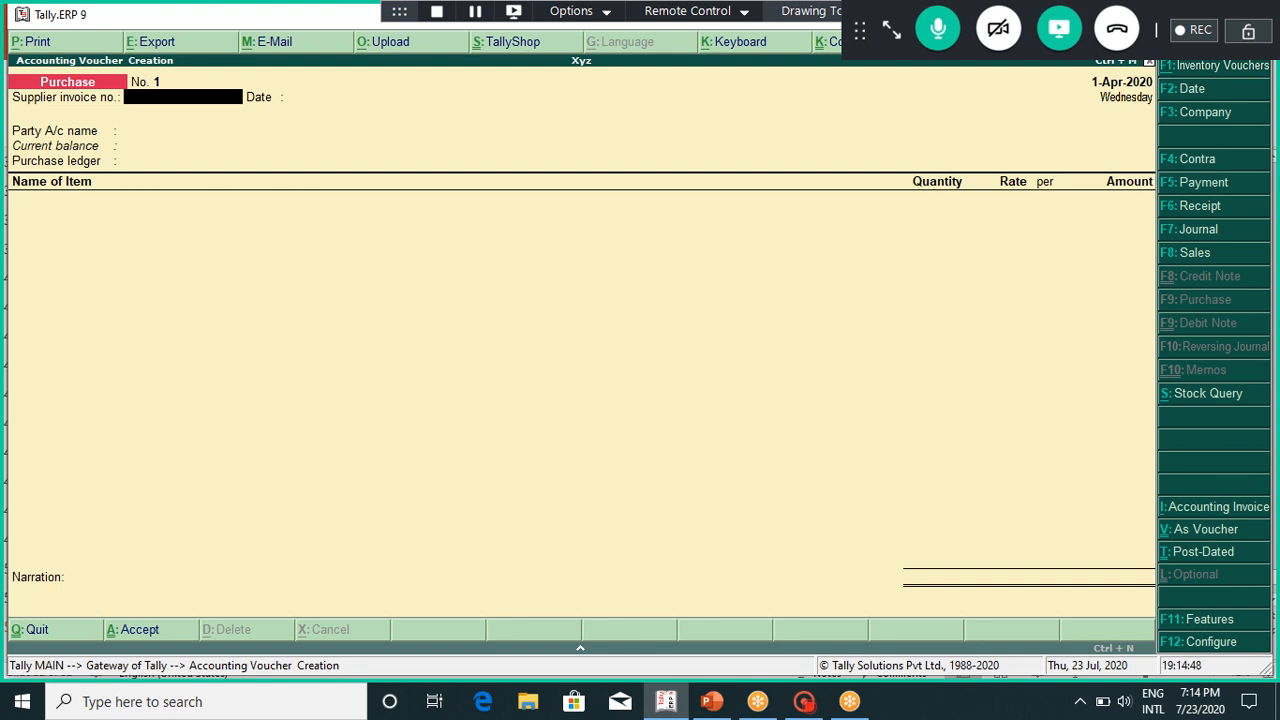
key("ctrl+v")
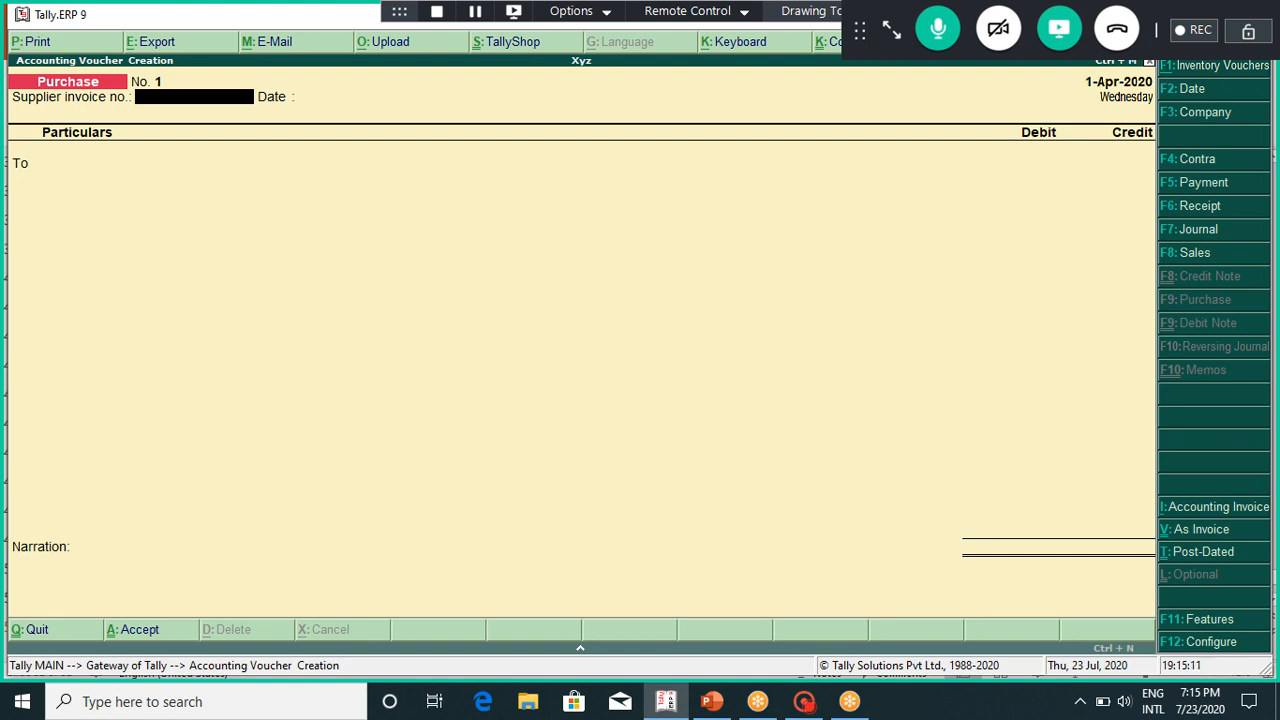
Step: Credit Cash 2,000 on Purchase voucher No. 1 and debit the Purchase ledger on the By line
key("Return")
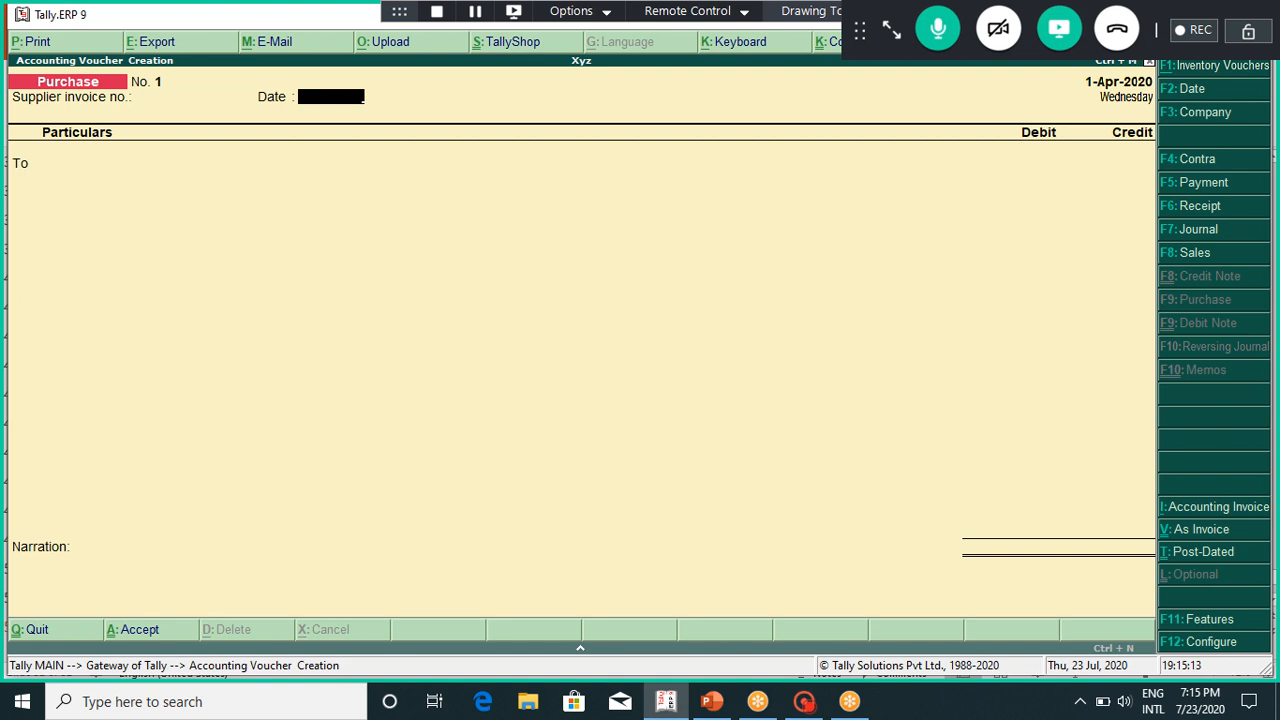
key("Return")
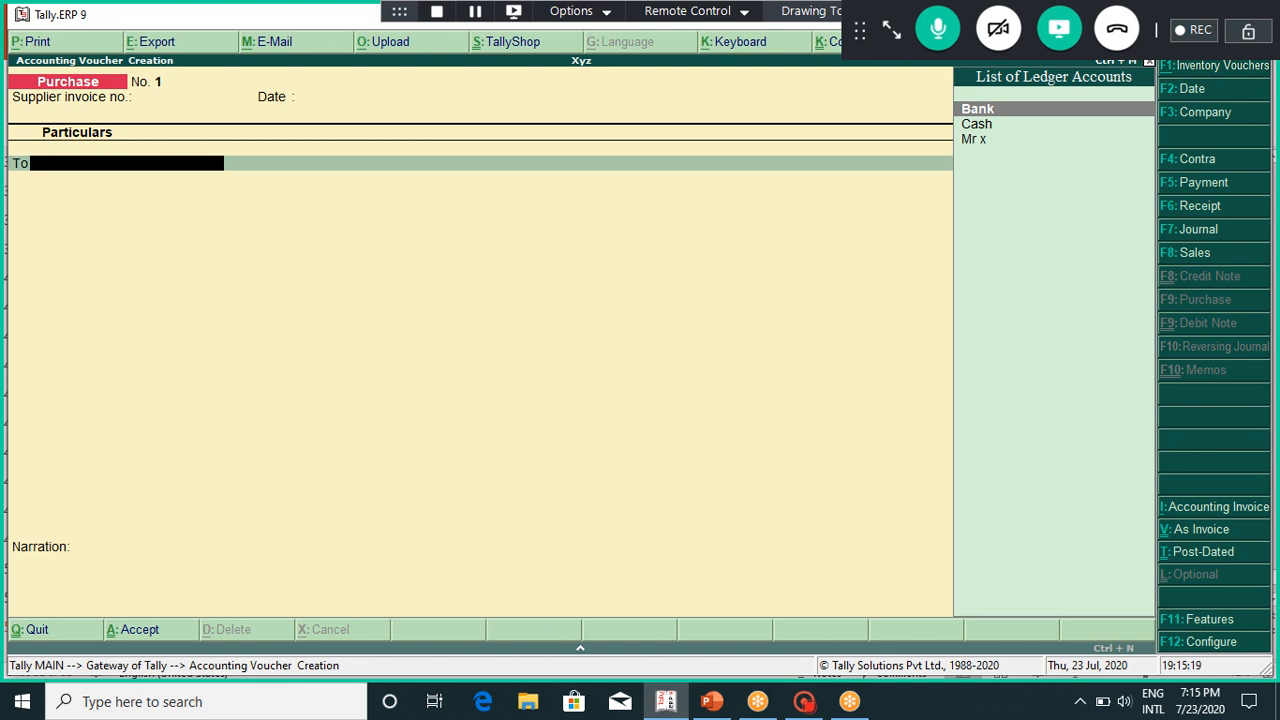
key("Down")
key("Return")
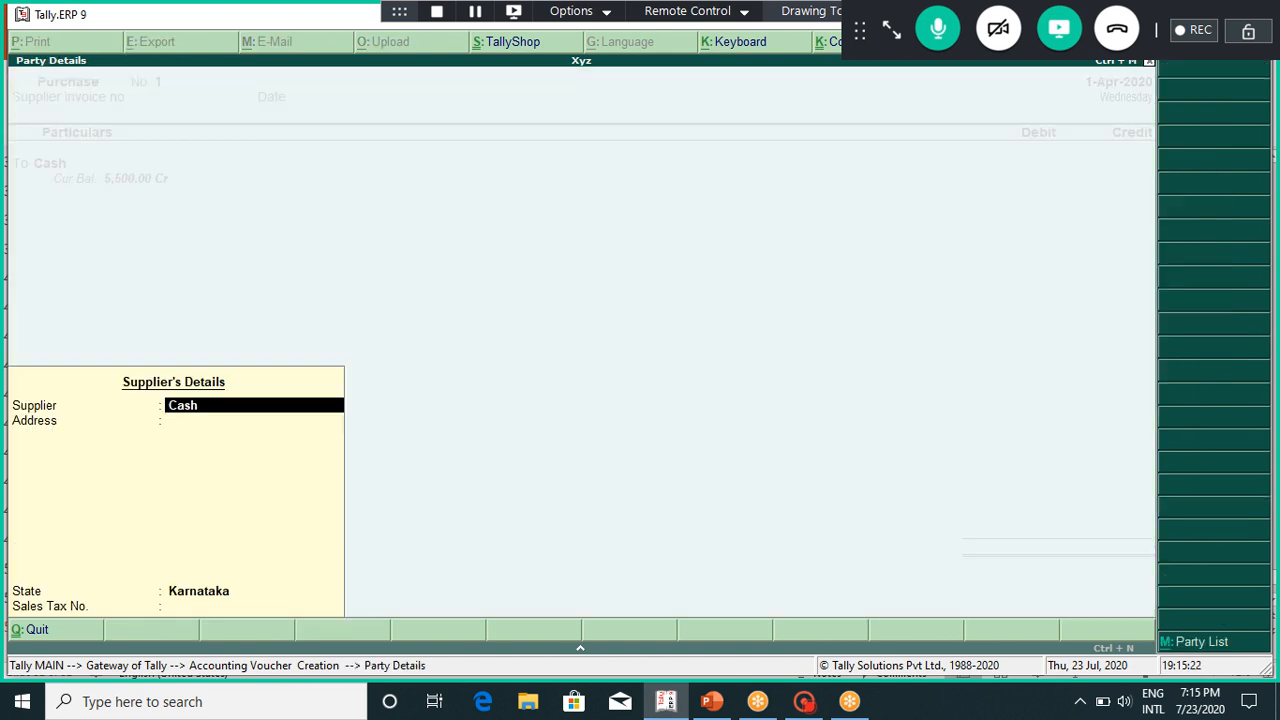
key("Return")
key("Return")
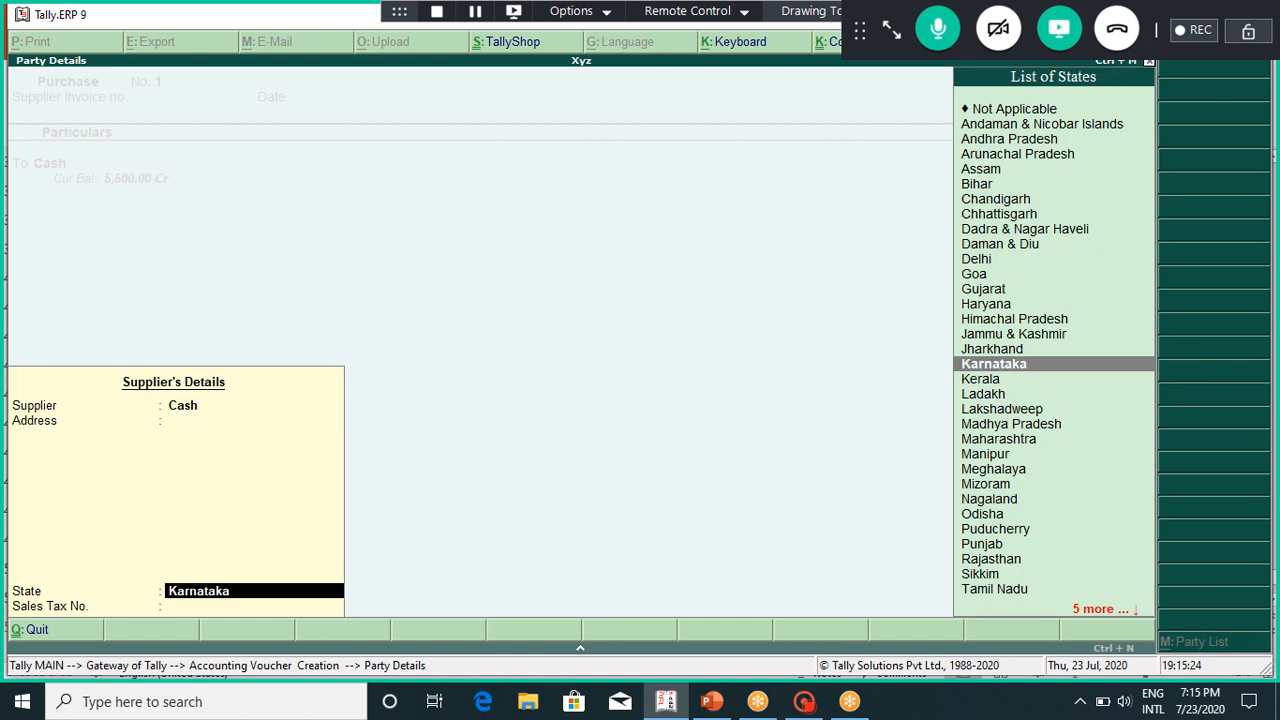
key("Return")
key("Return")
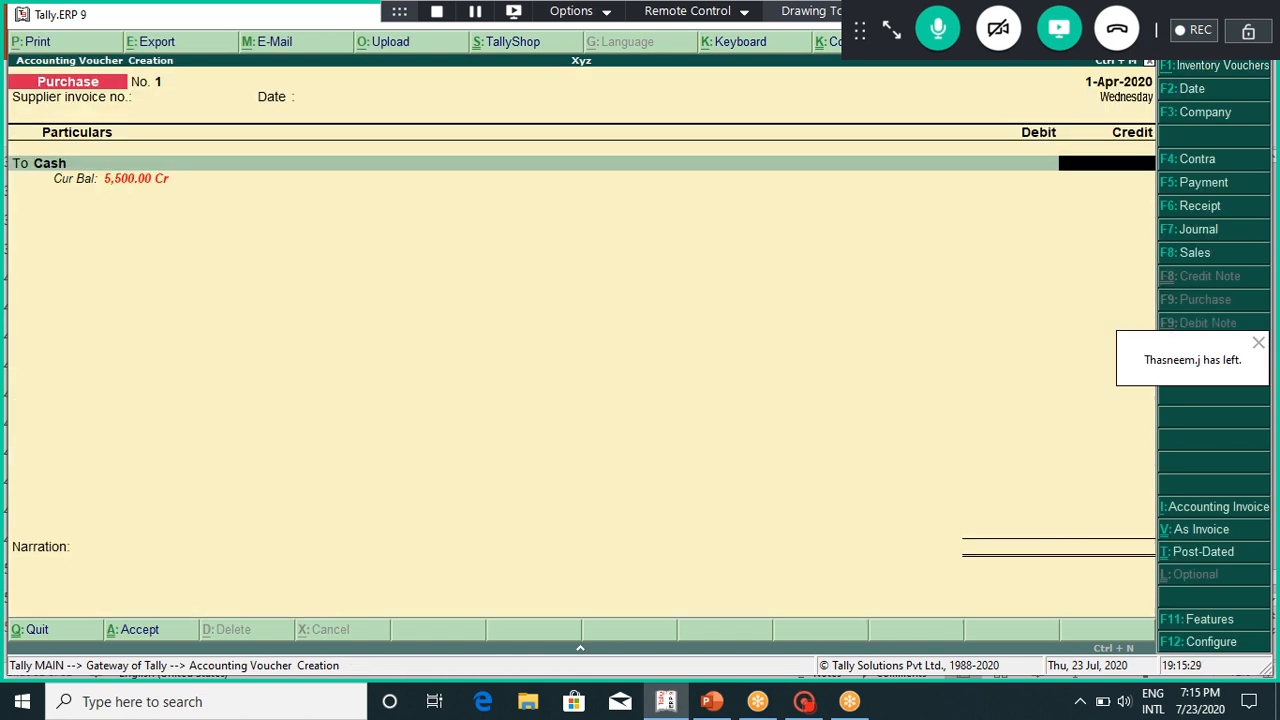
type("2000")
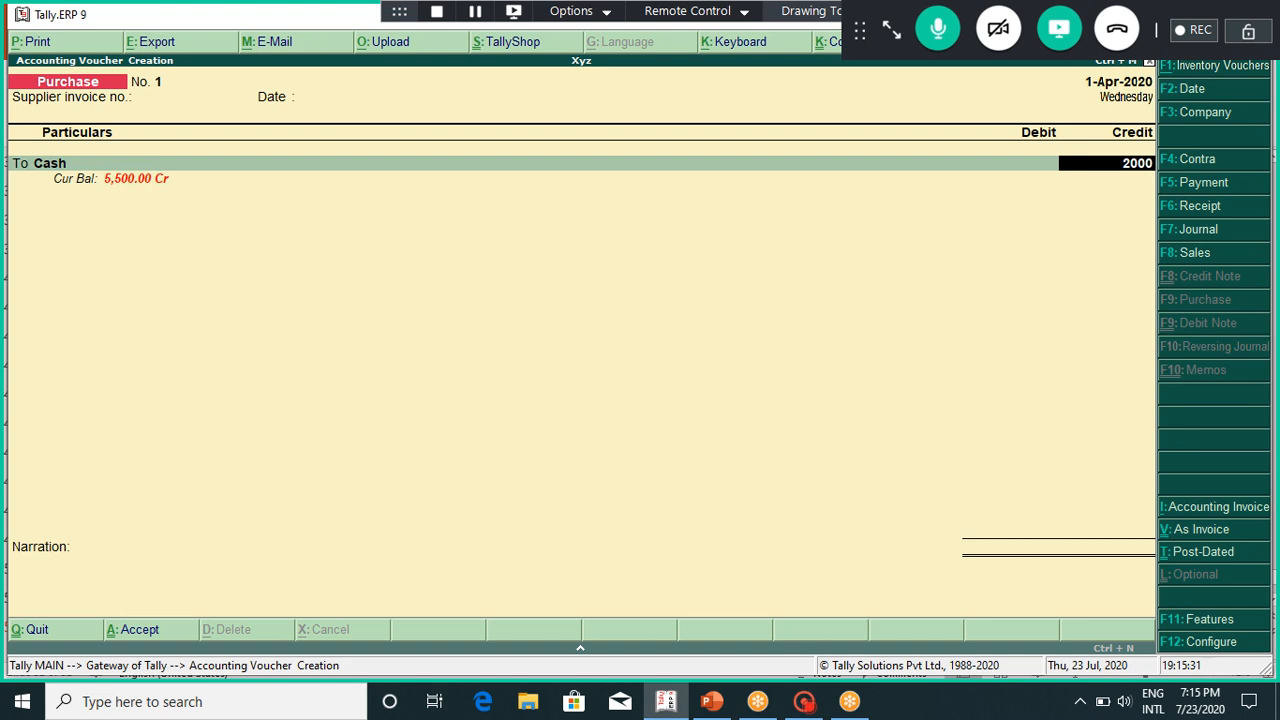
key("Return")
key("Return")
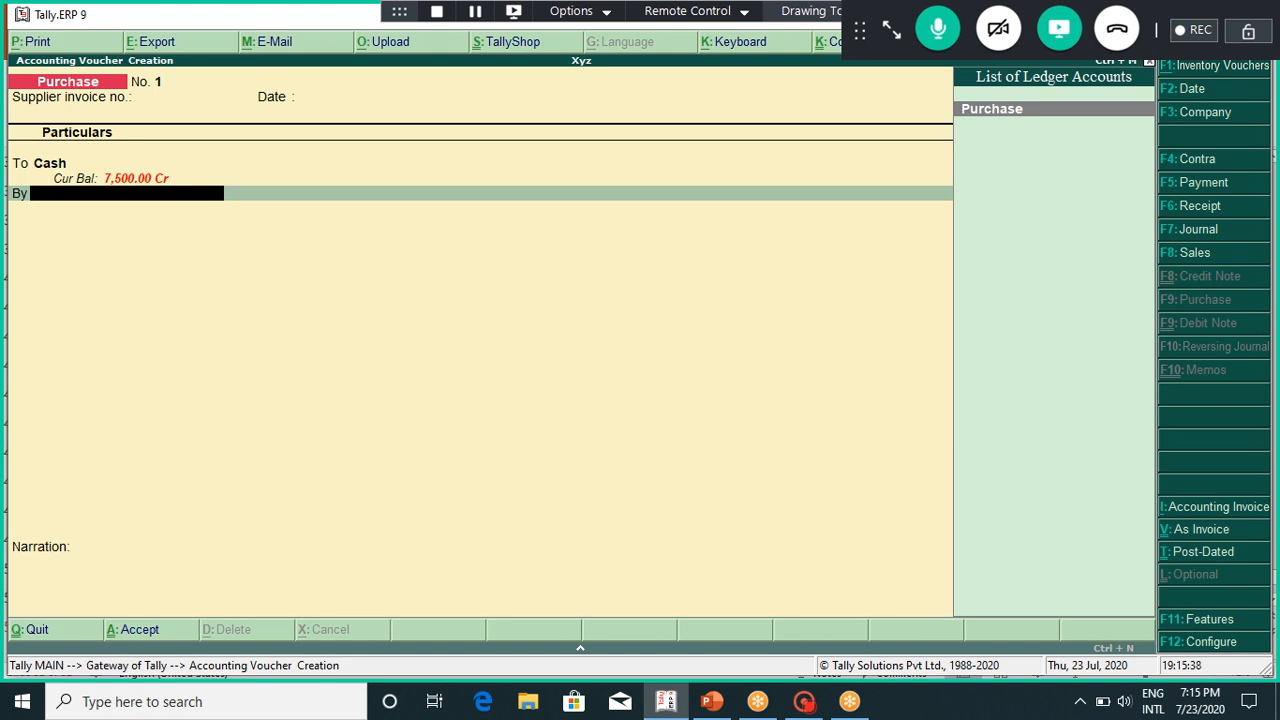
key("Return")
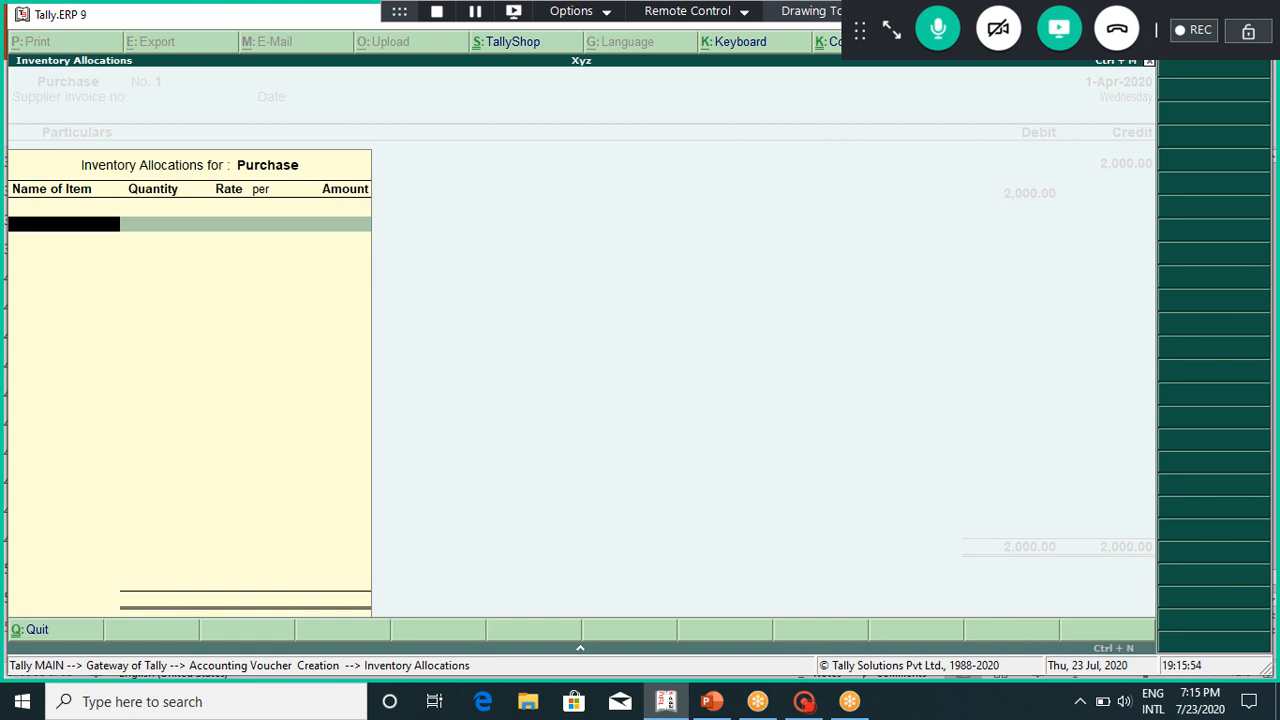
Step: Clear the mistyped stock item and leave Inventory Allocations without adding an item
type("O")
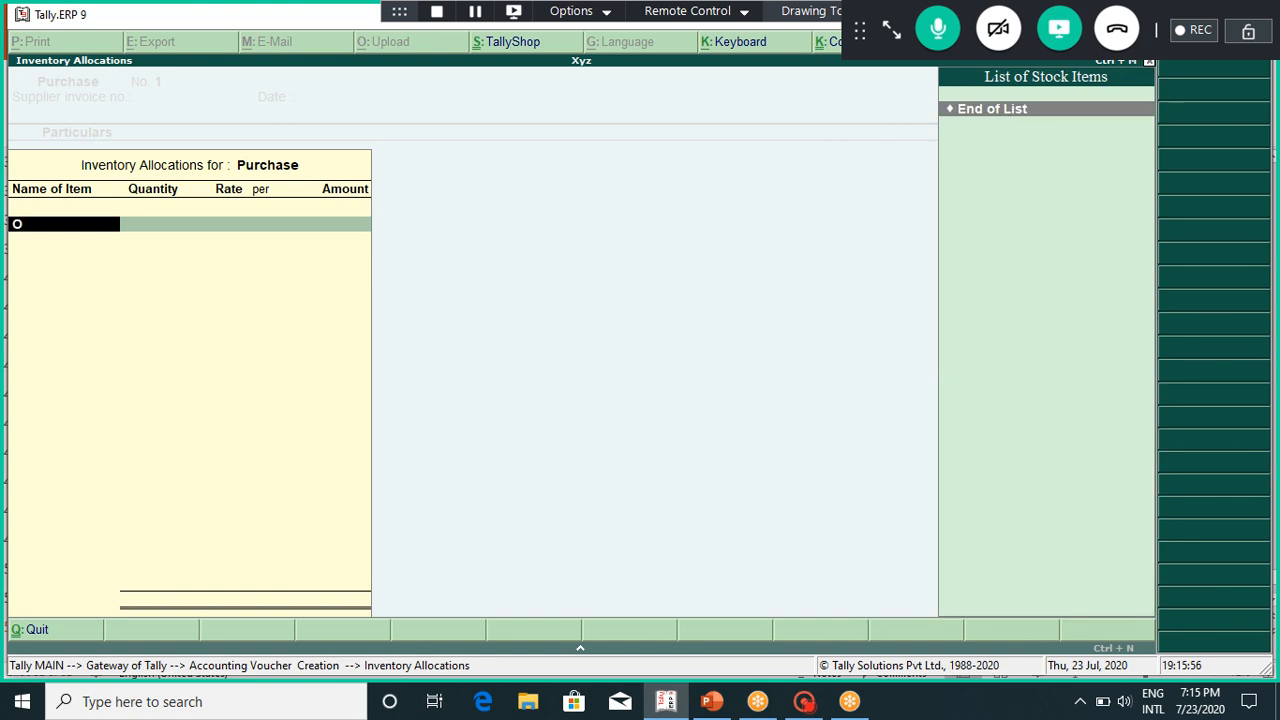
key("BackSpace")
type("O")
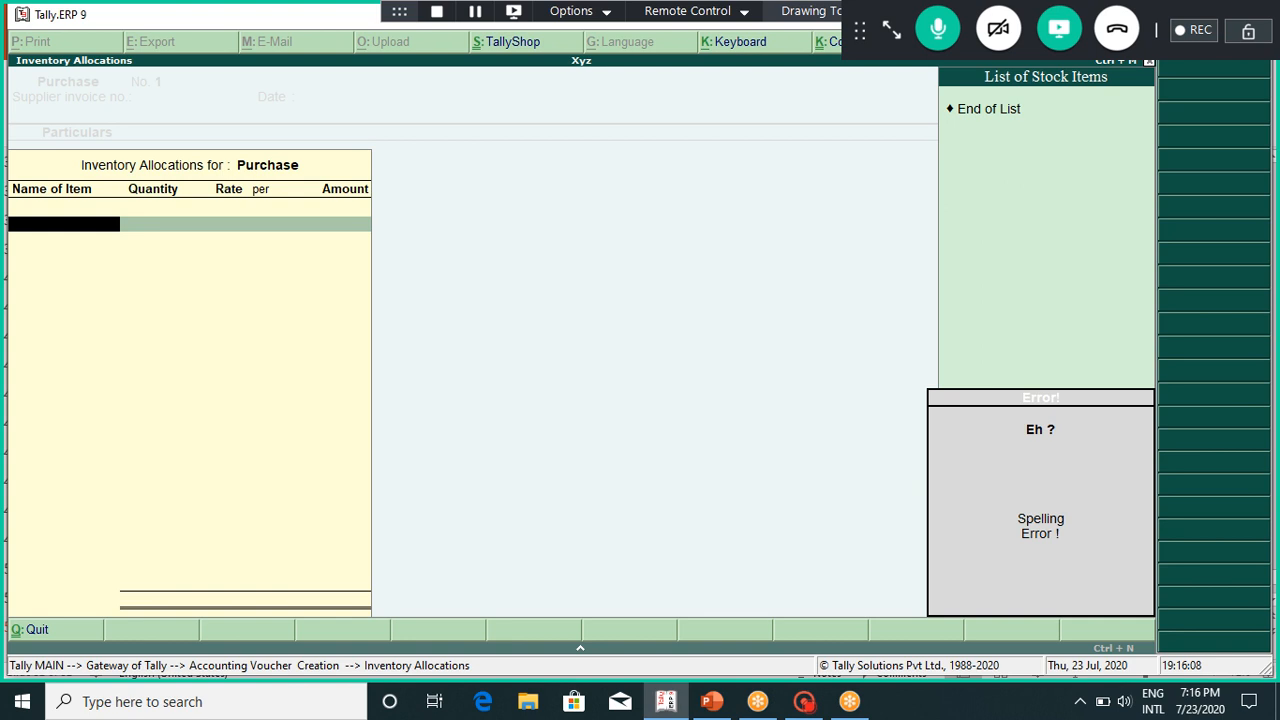
key("Escape")
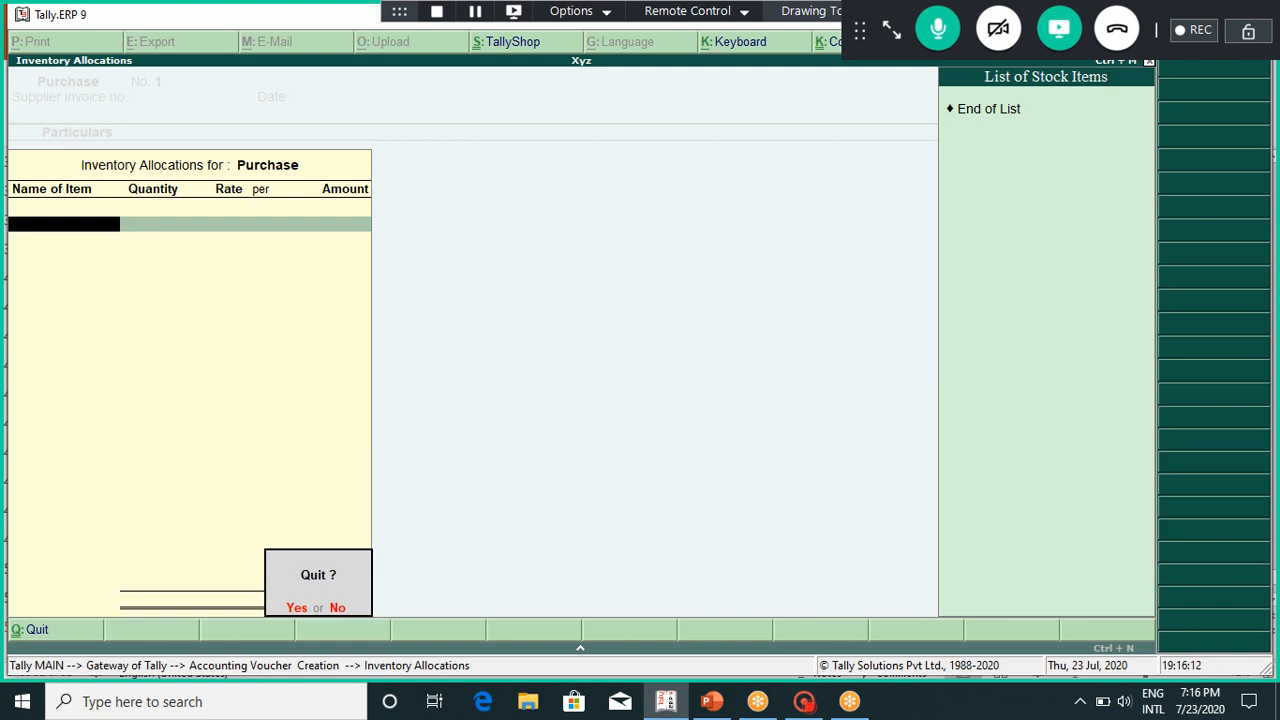
key("y")
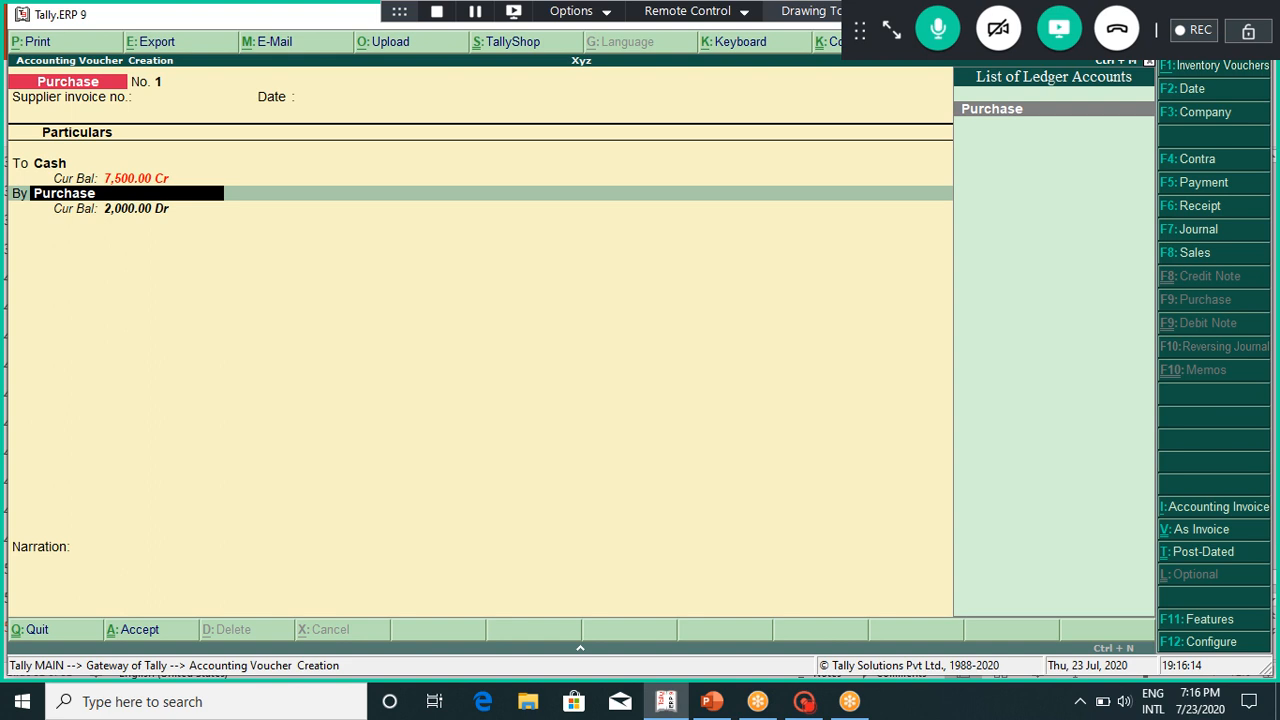
Step: Accept the 2,000.00 Purchase debit, skip narration, and save purchase voucher No. 1
key("Return")
key("Return")
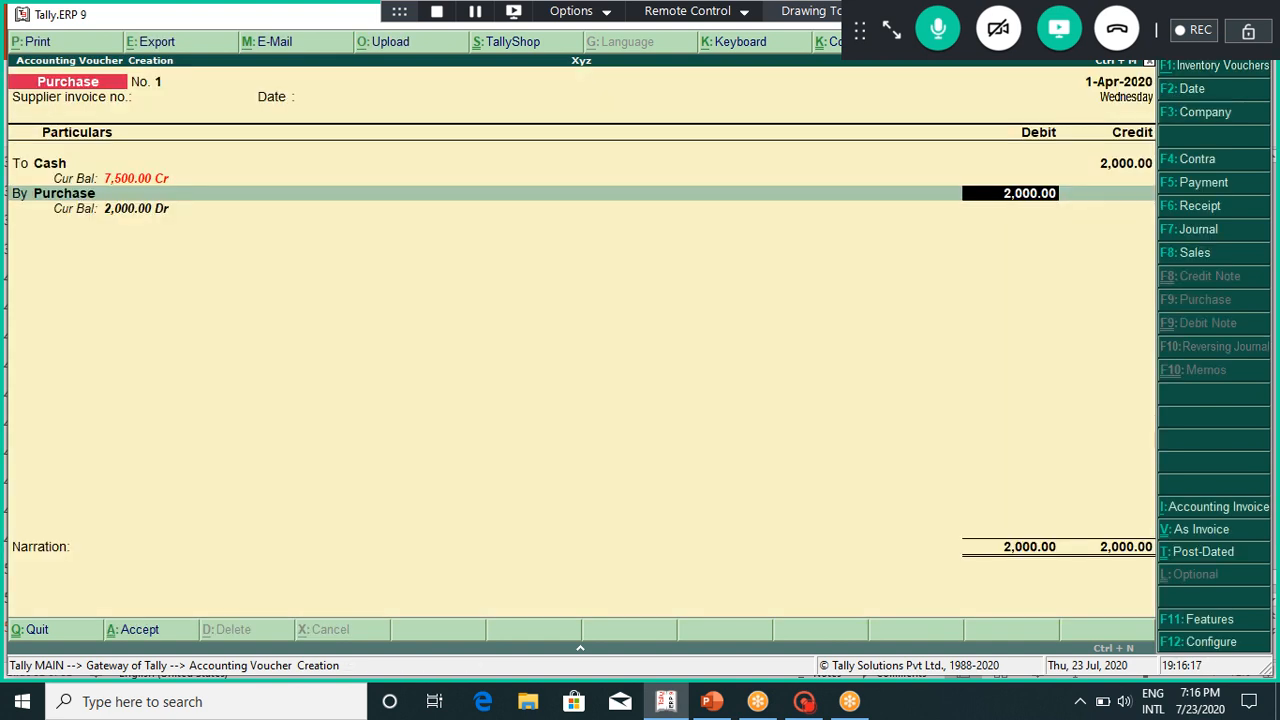
key("Return")
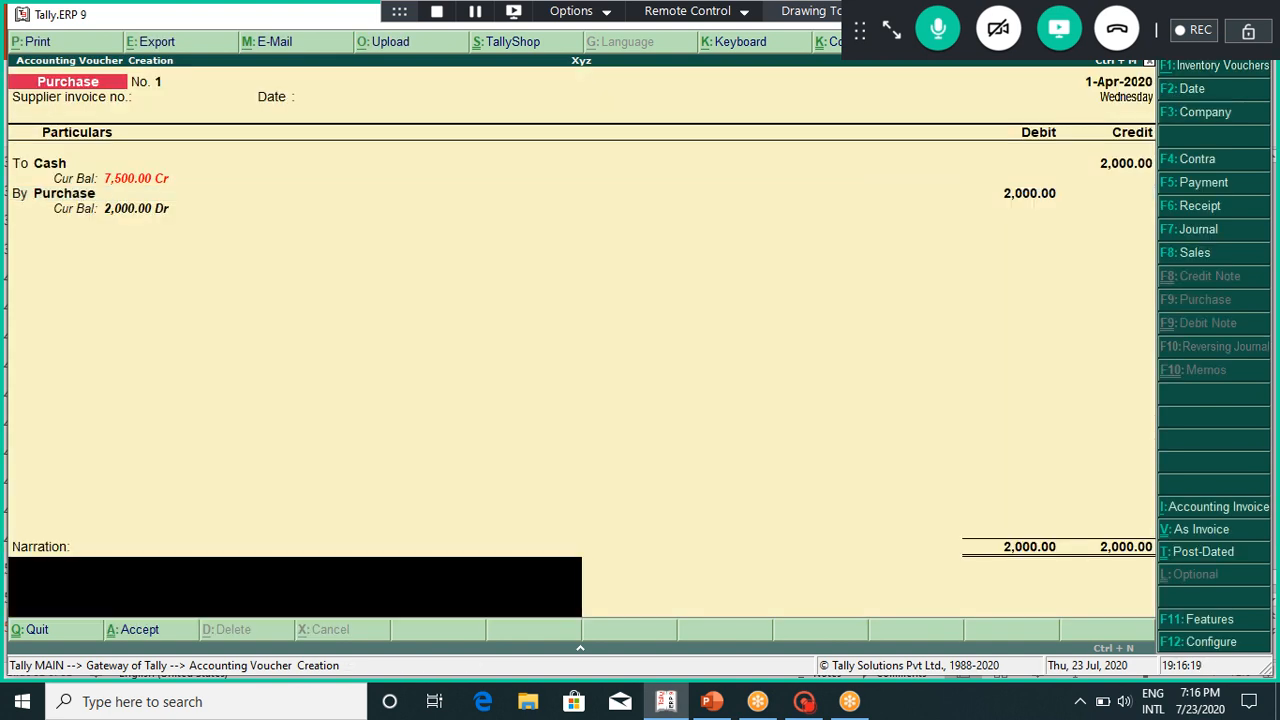
key("Return")
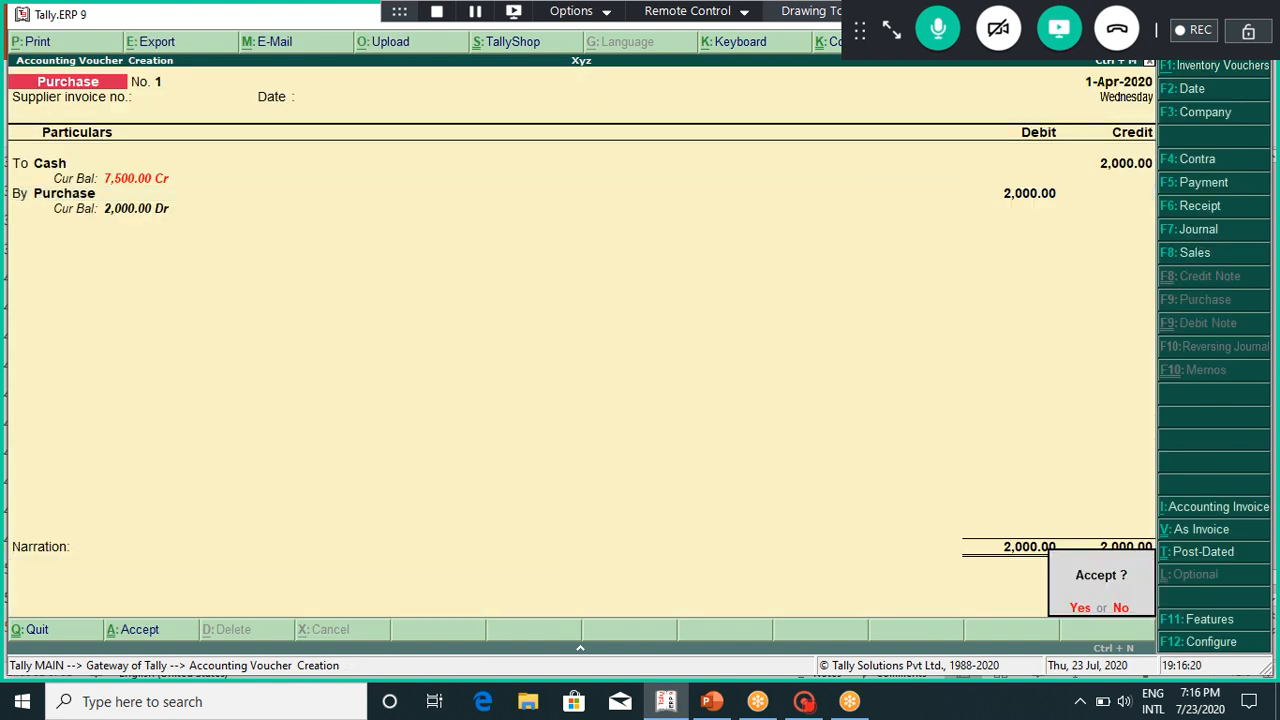
key("Return")
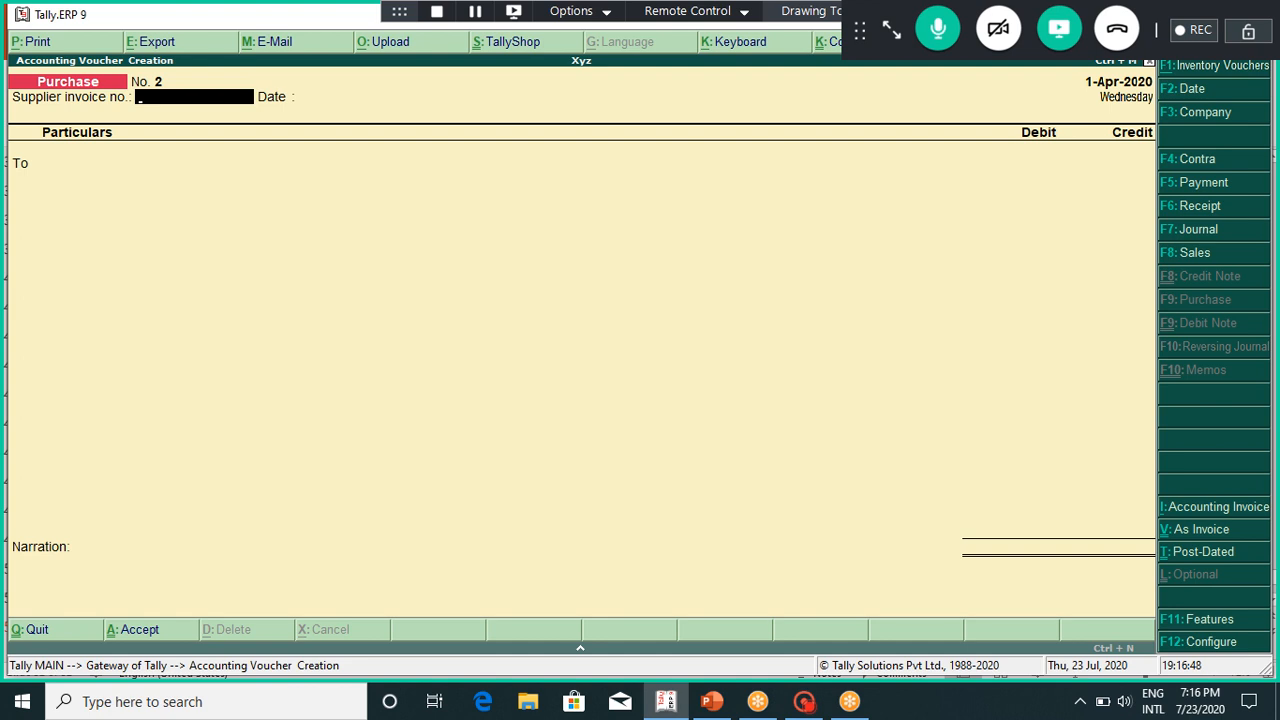
key("Escape")
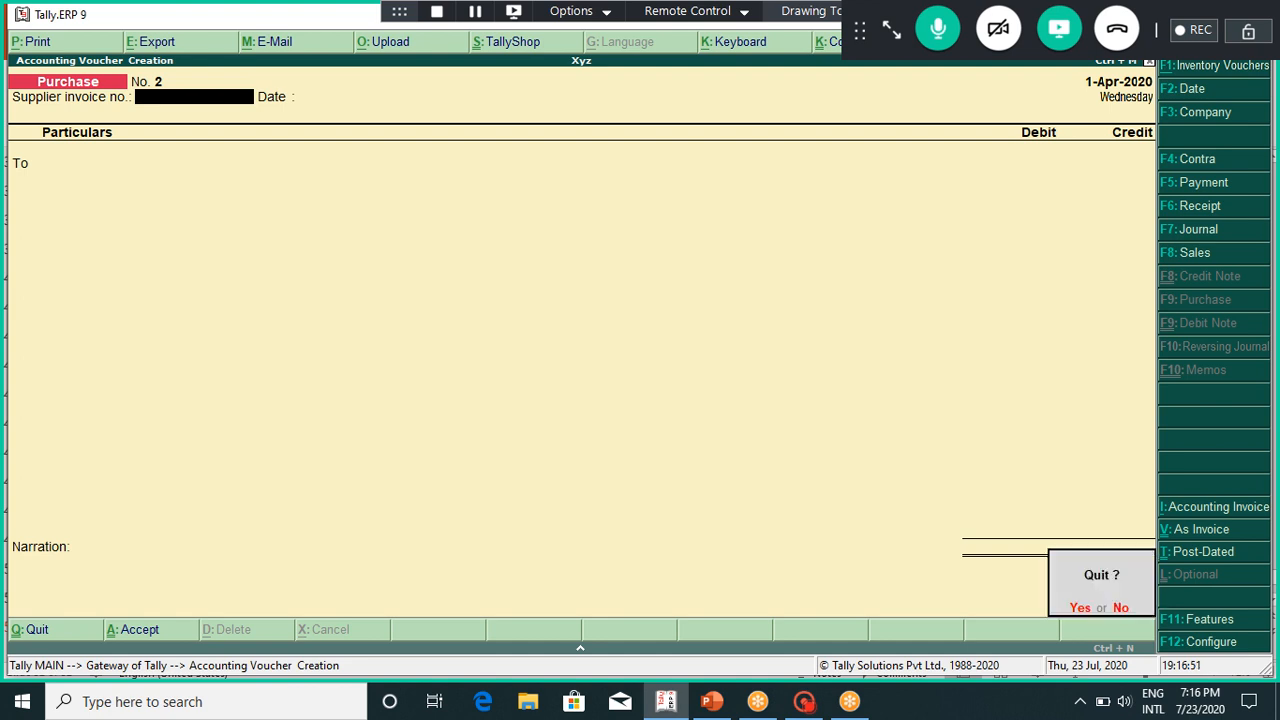
Step: Close the voucher screen, briefly reopen accounting voucher entry, then close it again
key("Return")
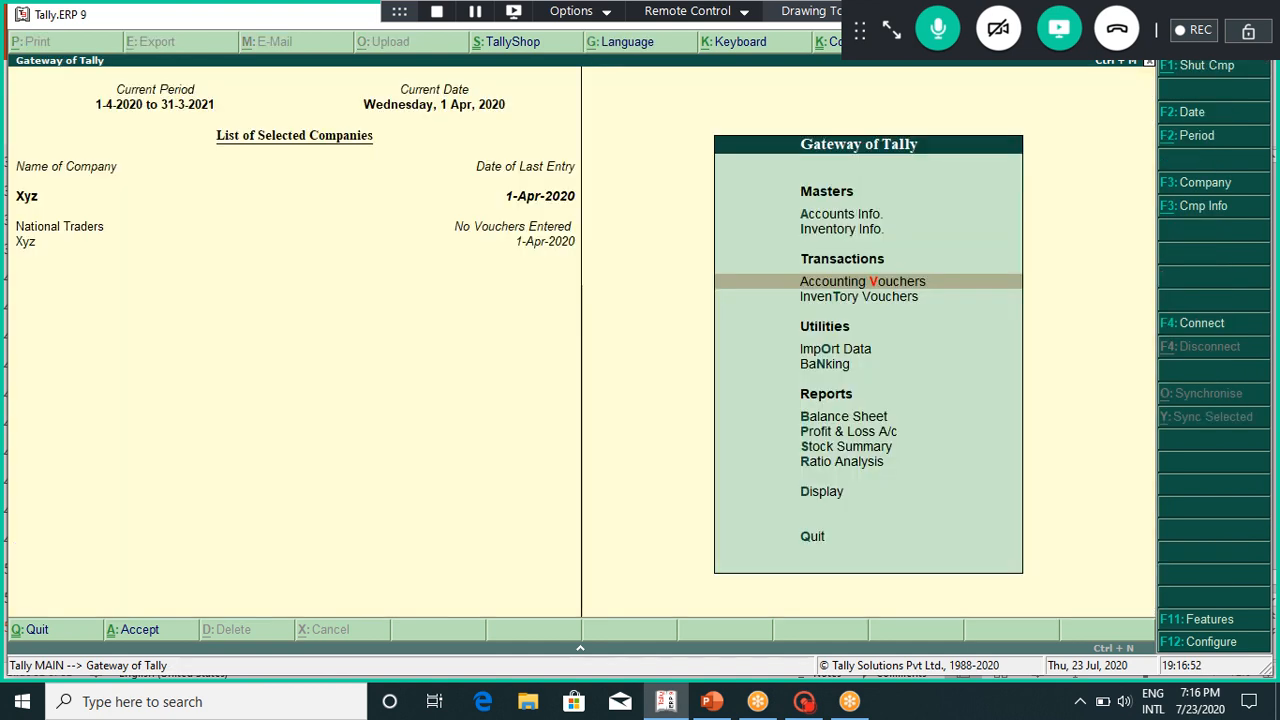
key("Down")
key("Down")
key("Down")
key("Down")
key("Down")
key("Down")
key("Down")
key("Up")
key("Up")
key("Up")
key("Up")
key("Up")
key("Up")
key("Up")
key("Return")
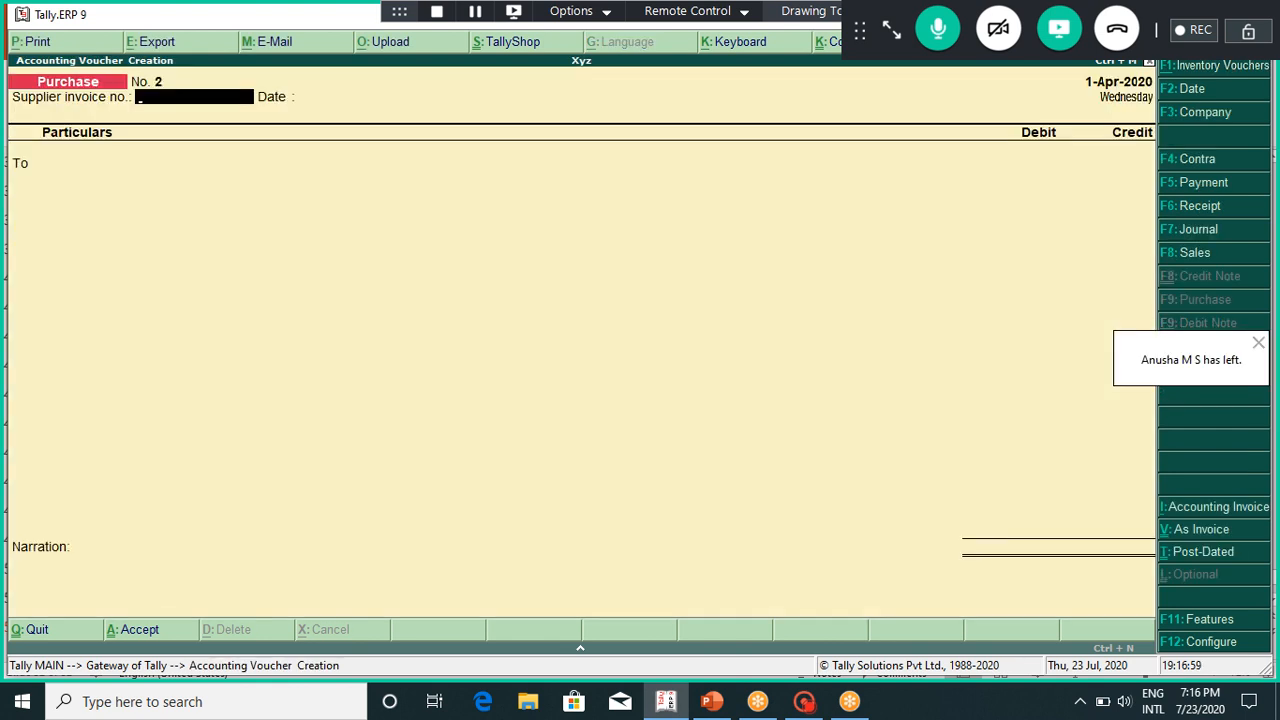
key("Return")
key("Escape")
key("Return")
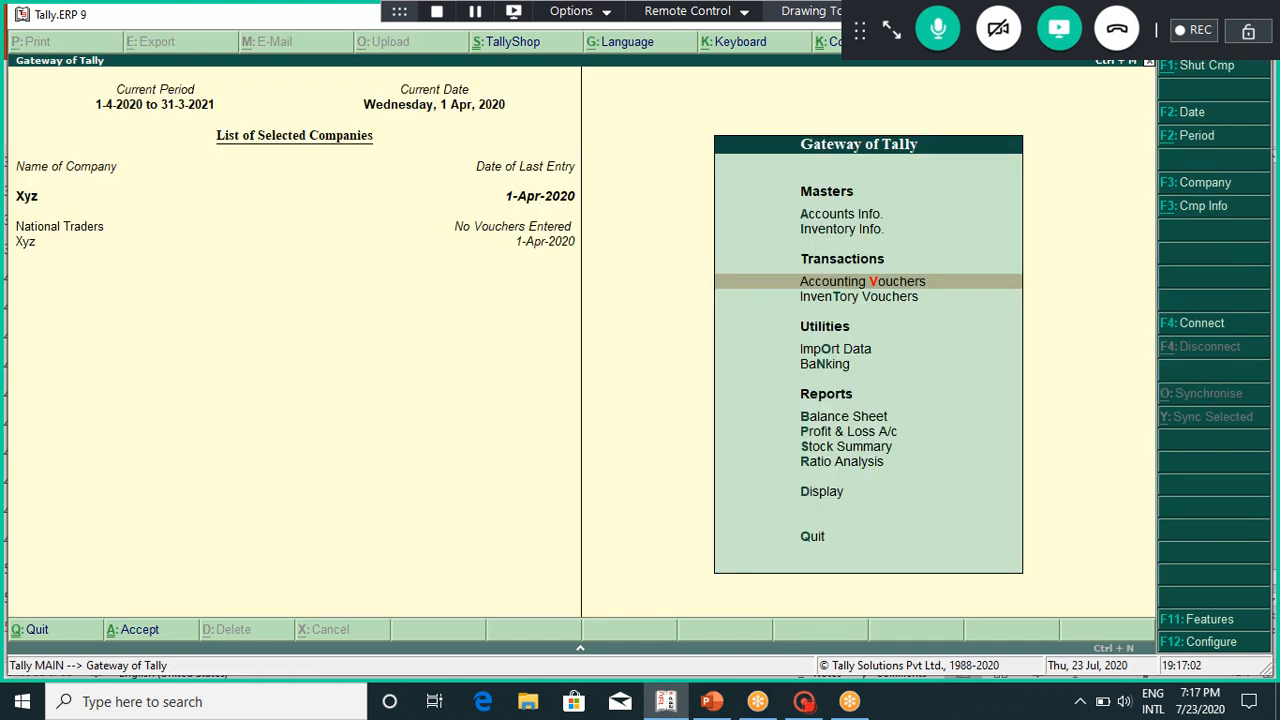
Step: Go down the Gateway of Tally menu and open the Display menu of reports
key("Down")
key("Down")
key("Down")
key("Down")
key("Down")
key("Escape")
key("n")
key("Down")
key("Down")
key("Down")
key("Down")
key("Down")
key("Down")
key("Down")
key("Down")
key("Down")
key("Down")
key("Return")
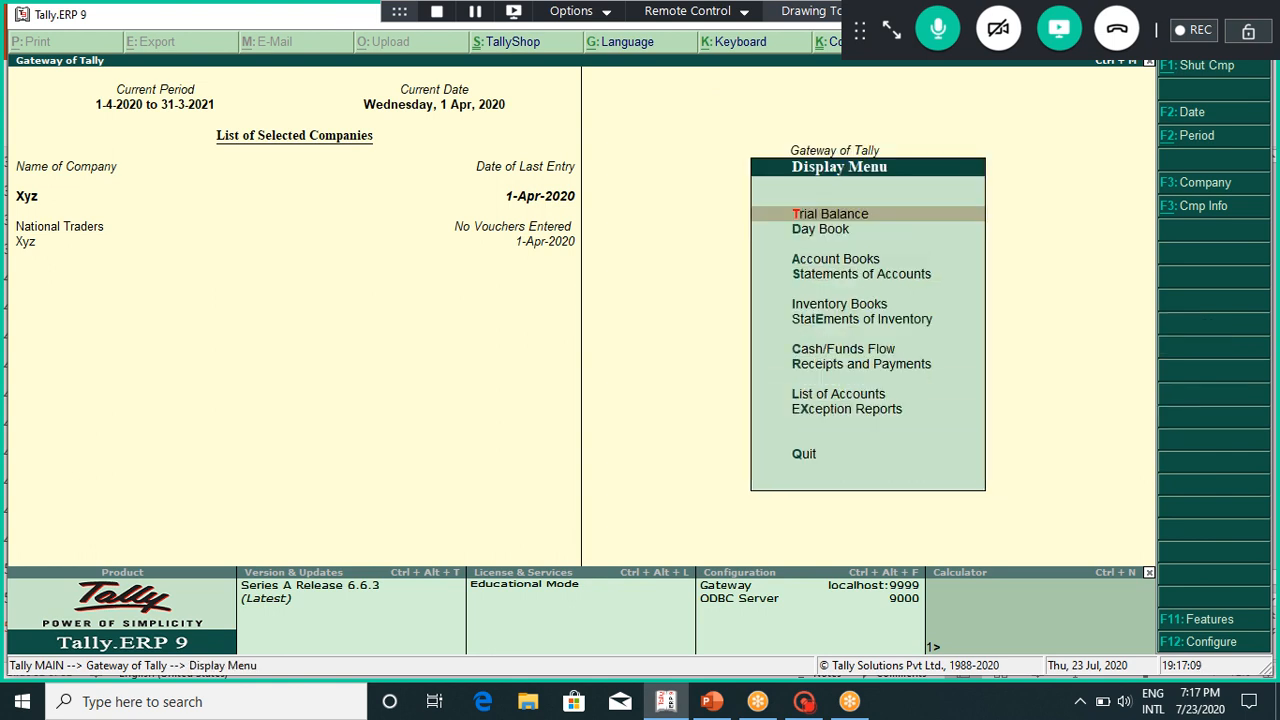
Step: View the Trial Balance totalling 20,000 and the Statements of Accounts Outstandings options
key("Return")
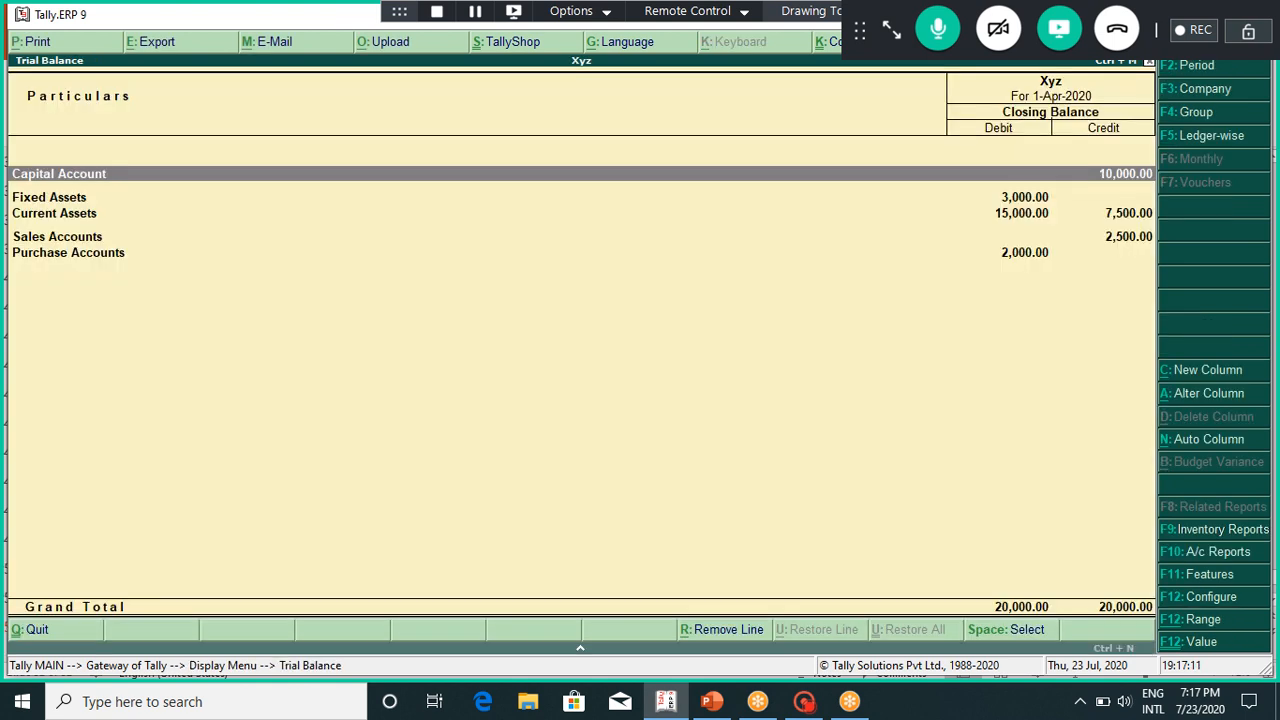
key("Escape")
key("Down")
key("Down")
key("Down")
key("Down")
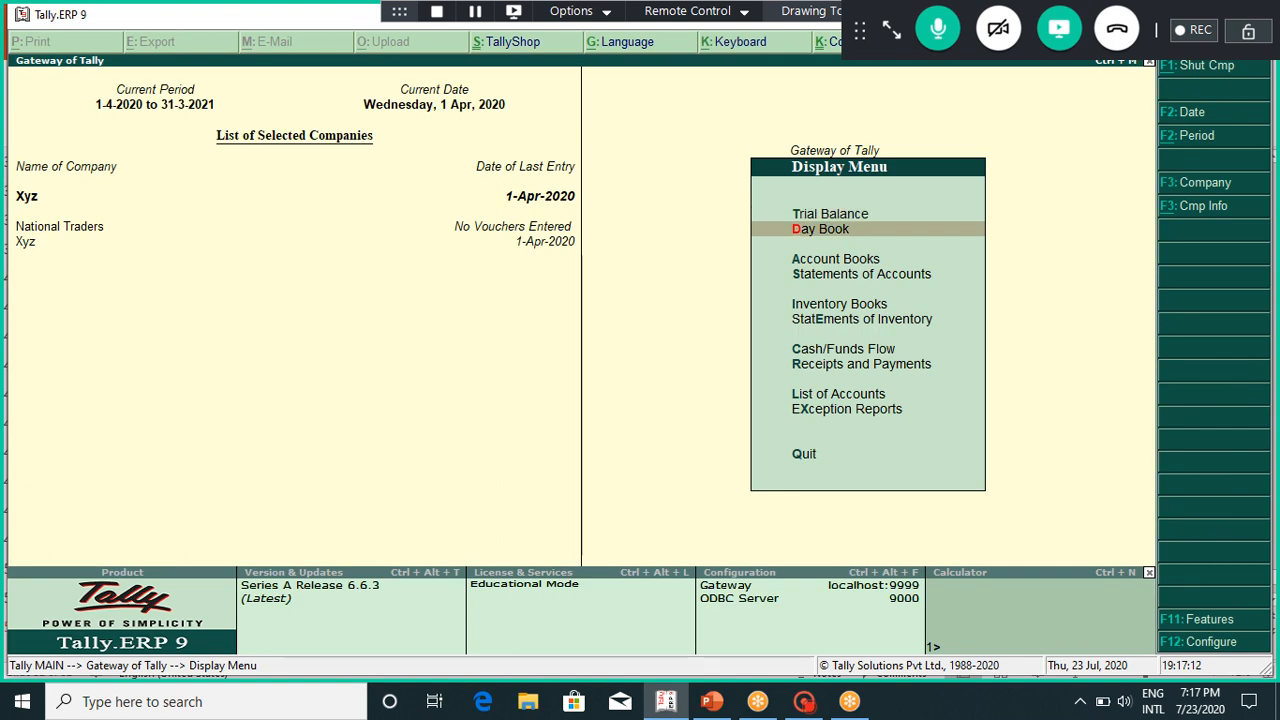
key("Down")
key("Up")
key("Up")
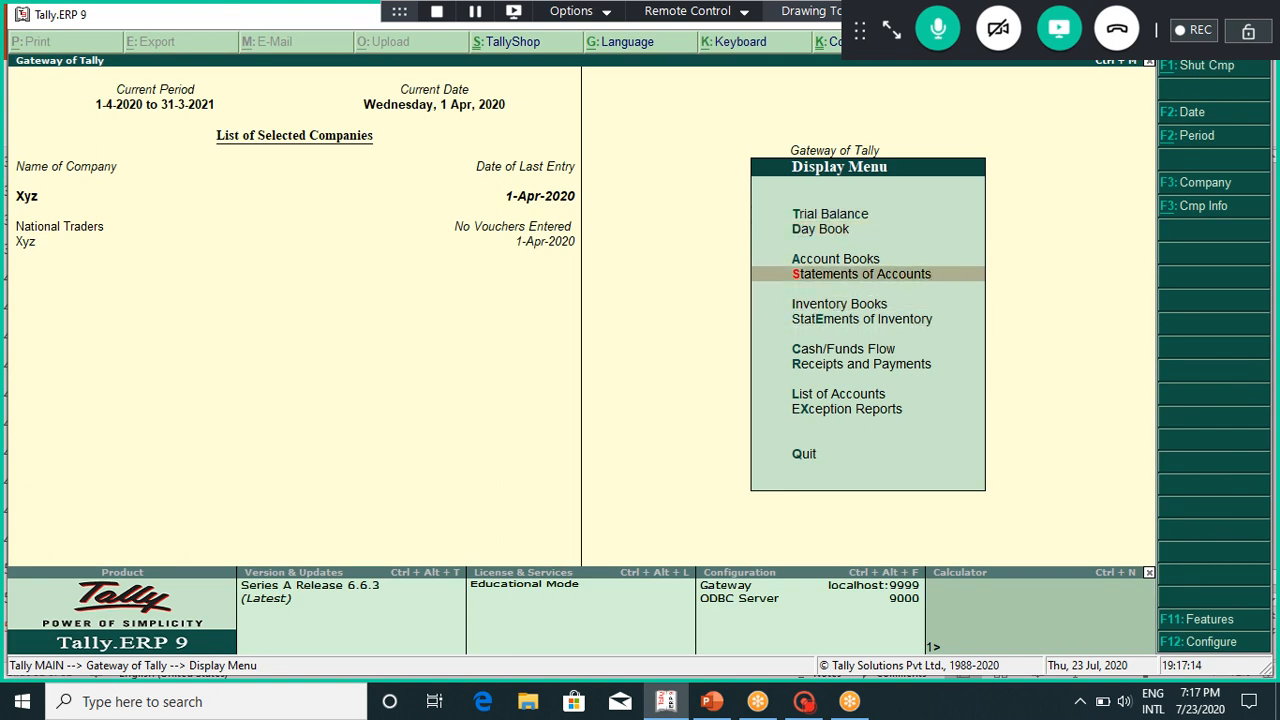
key("Return")
key("Return")
key("Escape")
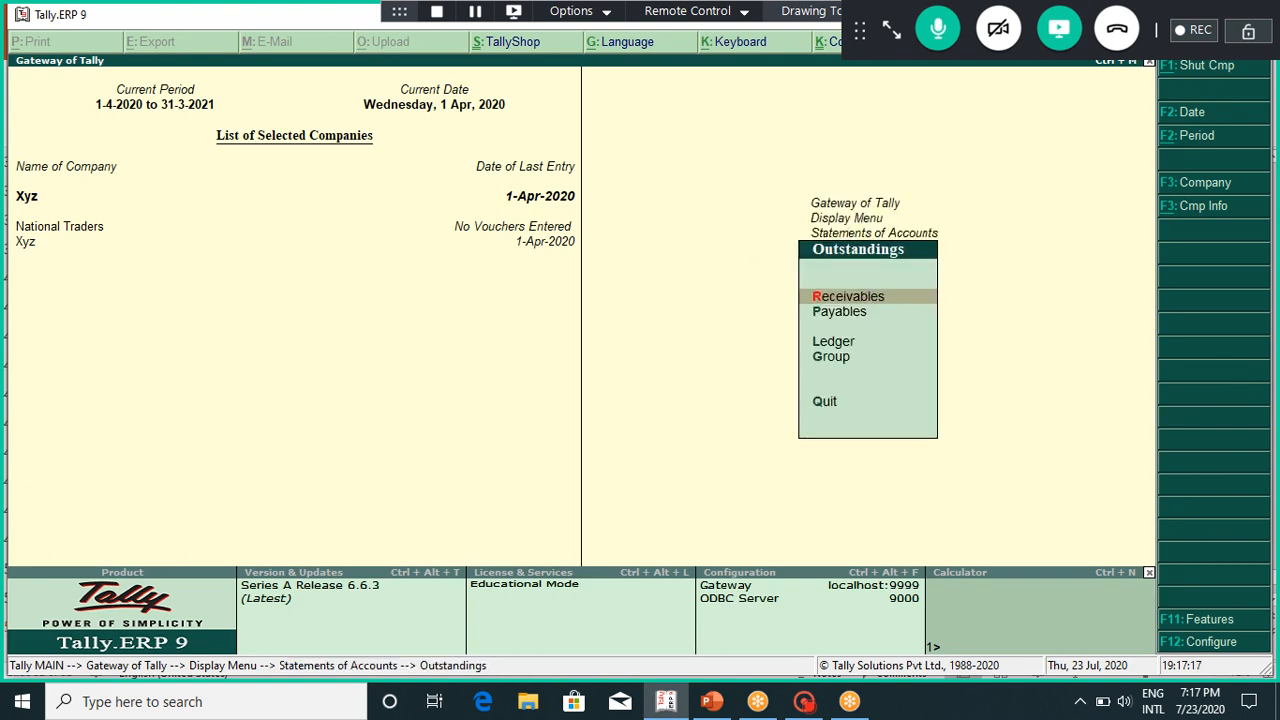
key("Escape")
Step: Check the List of Accounts, then return to Gateway and start a new accounting voucher
key("Down")
key("Down")
key("Down")
key("Down")
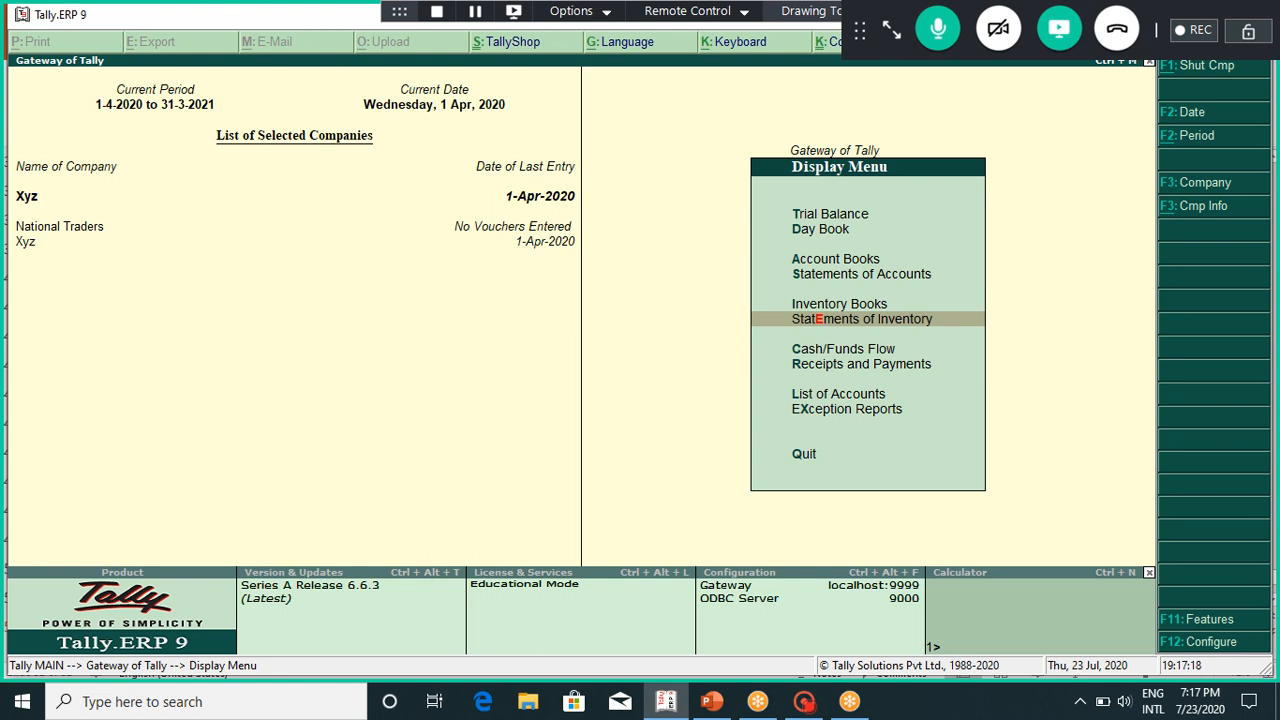
key("Down")
key("Return")
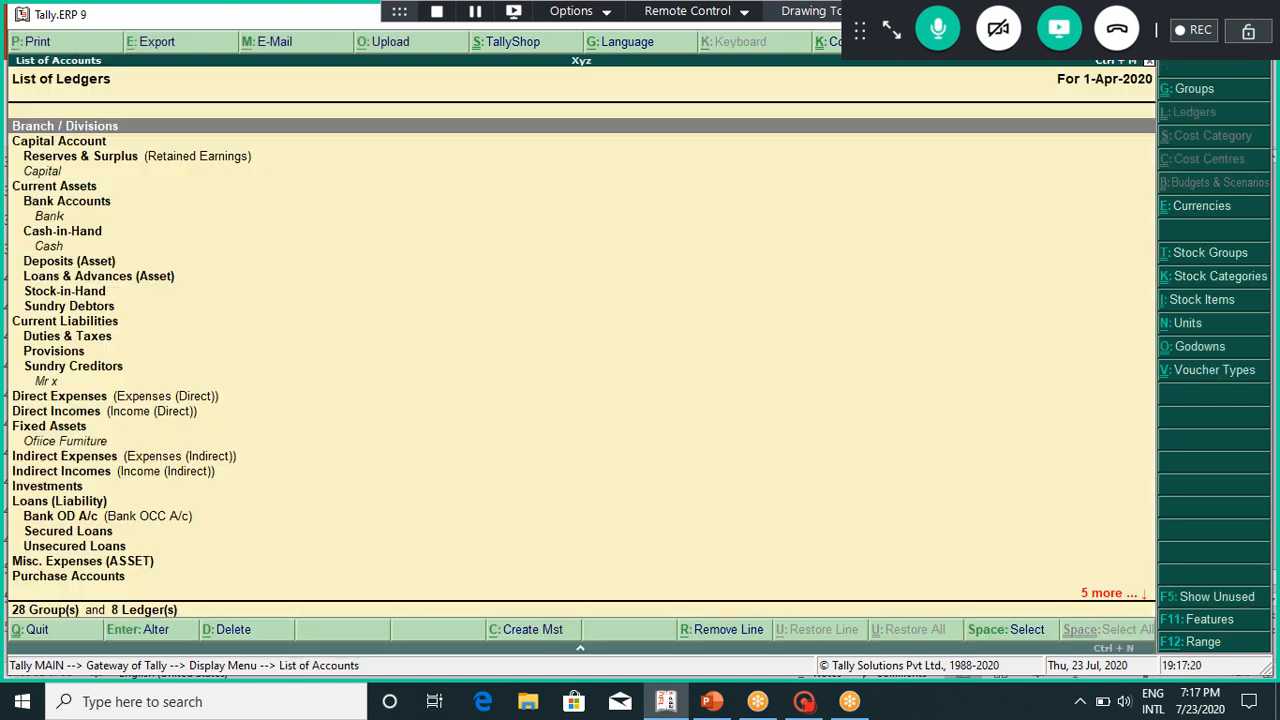
key("Escape")
key("Escape")
key("Escape")
key("Escape")
key("Down")
key("Down")
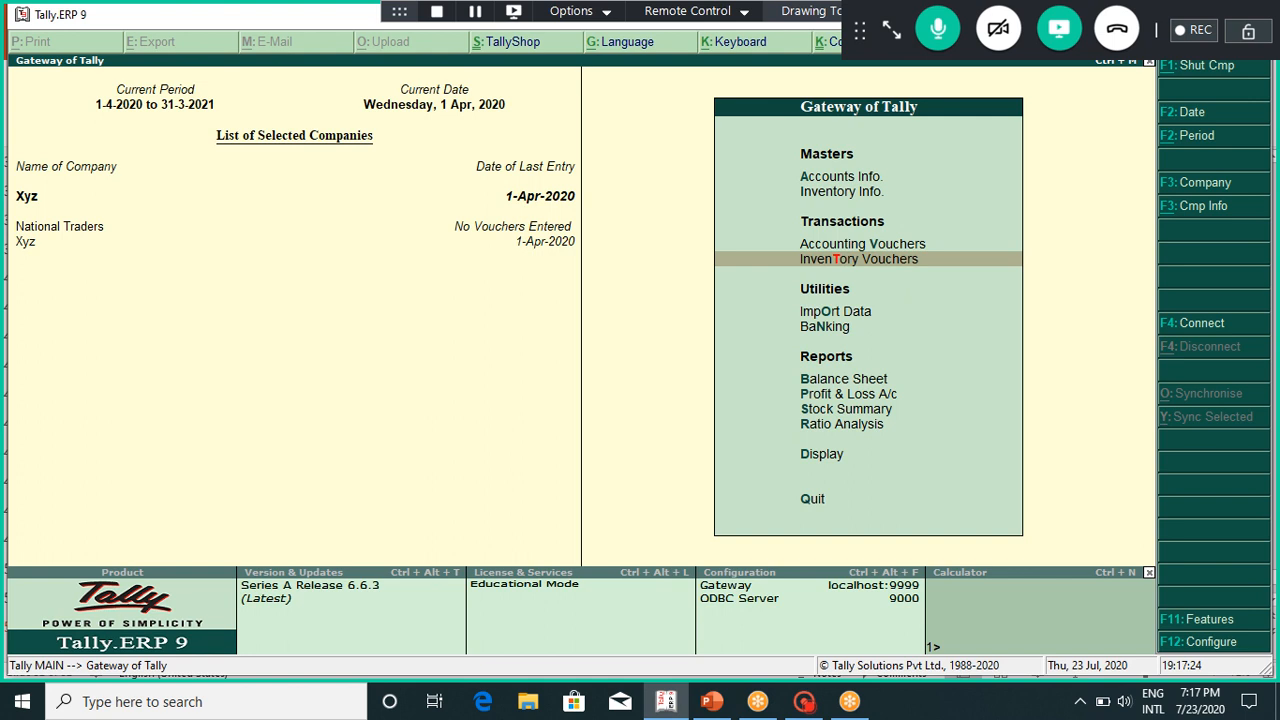
key("Return")
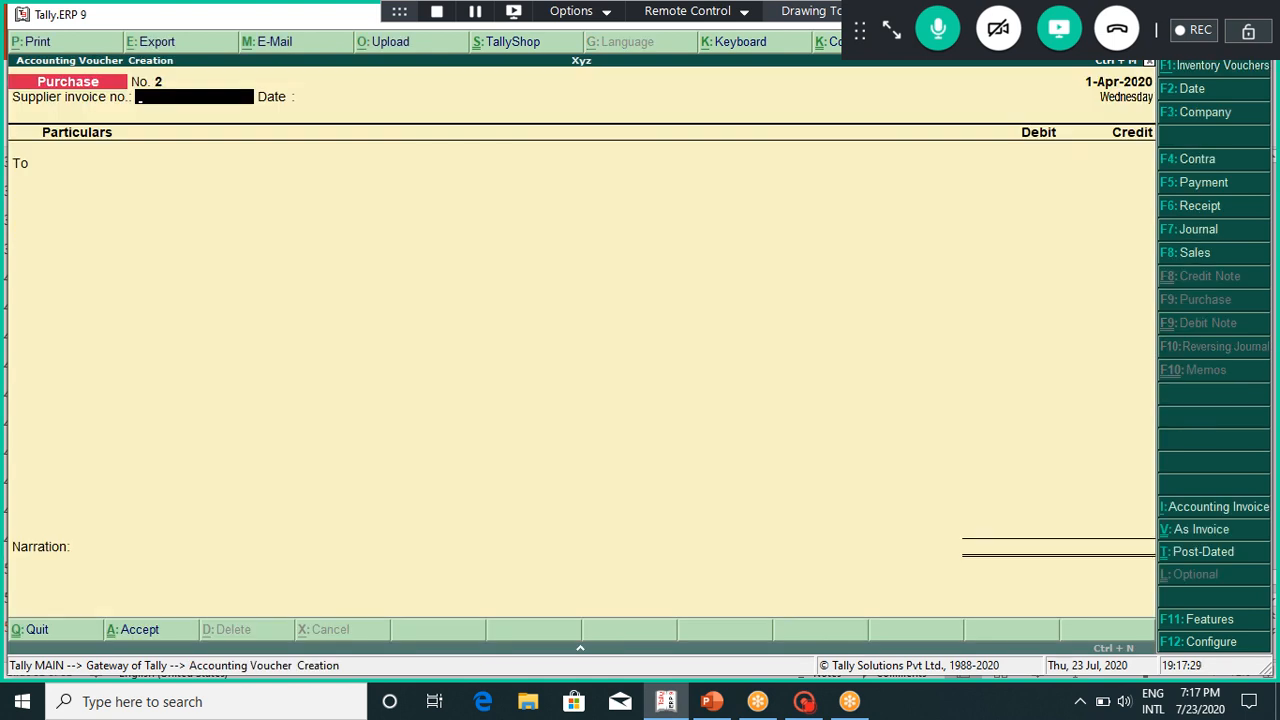
Step: Cycle the voucher type through Contra, Payment and Receipt, then back to Purchase
key("Return")
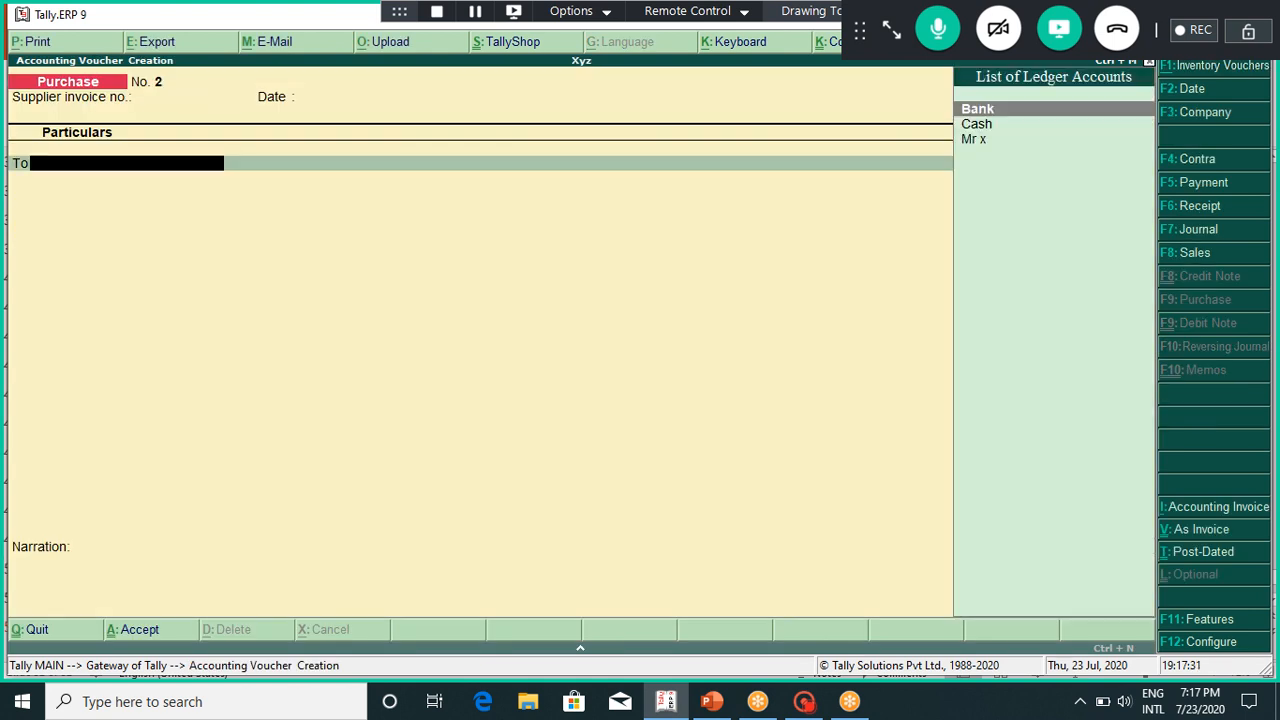
key("BackSpace")
key("BackSpace")
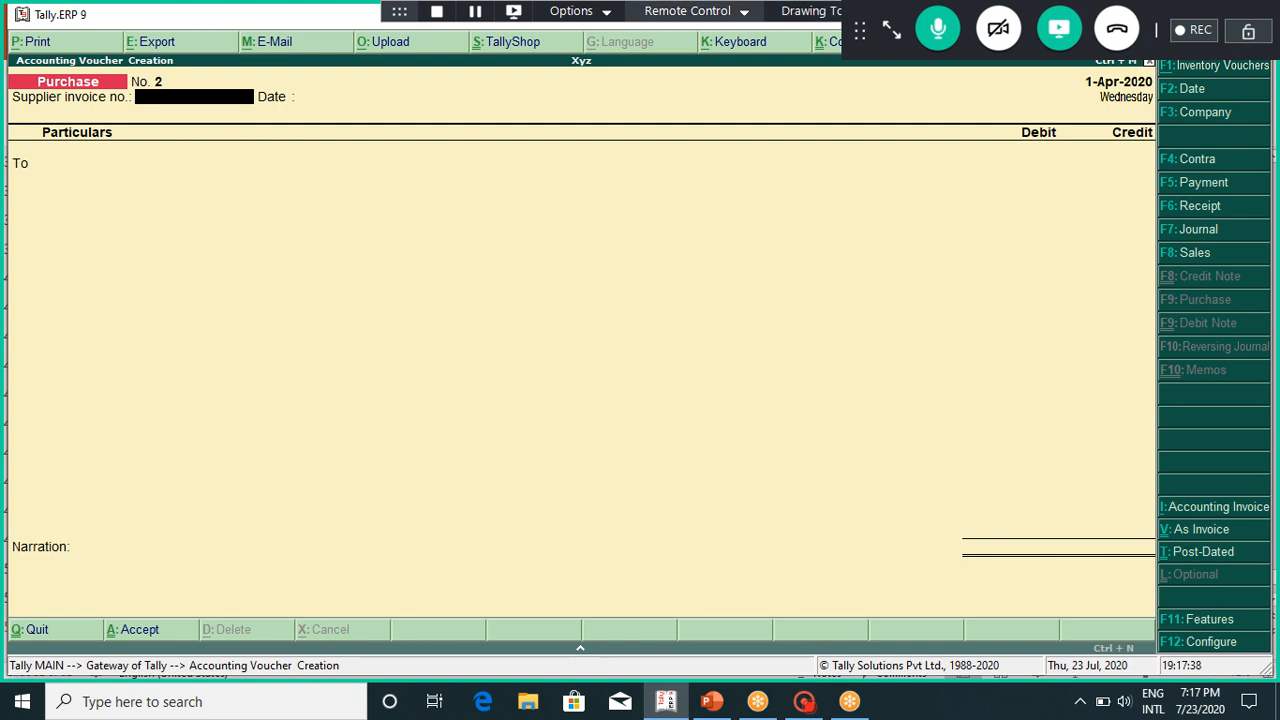
key("F4")
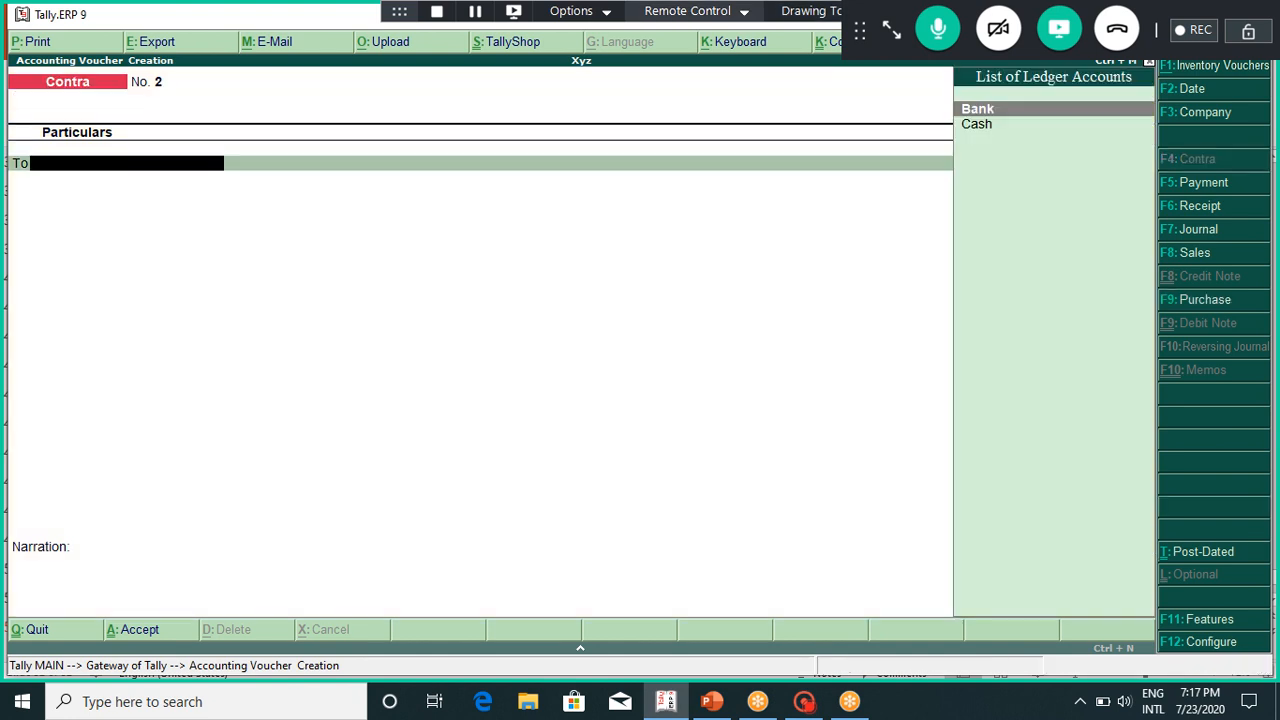
key("F5")
key("F6")
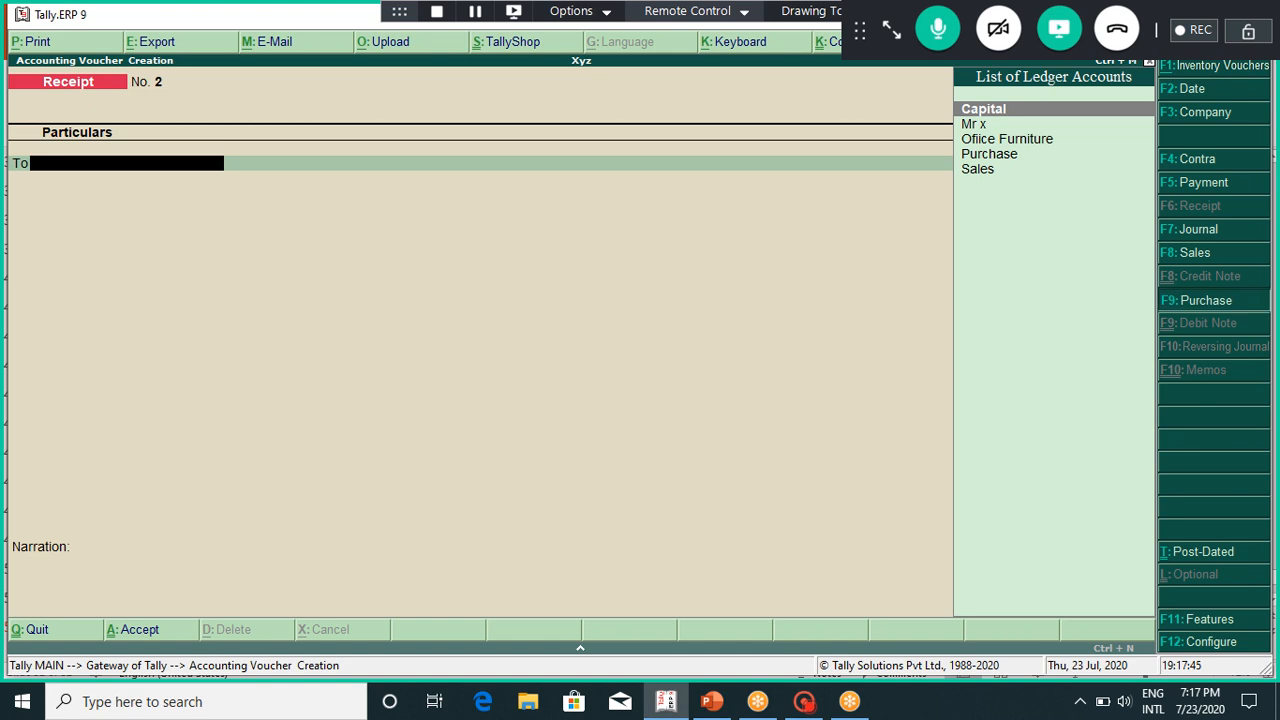
key("F9")
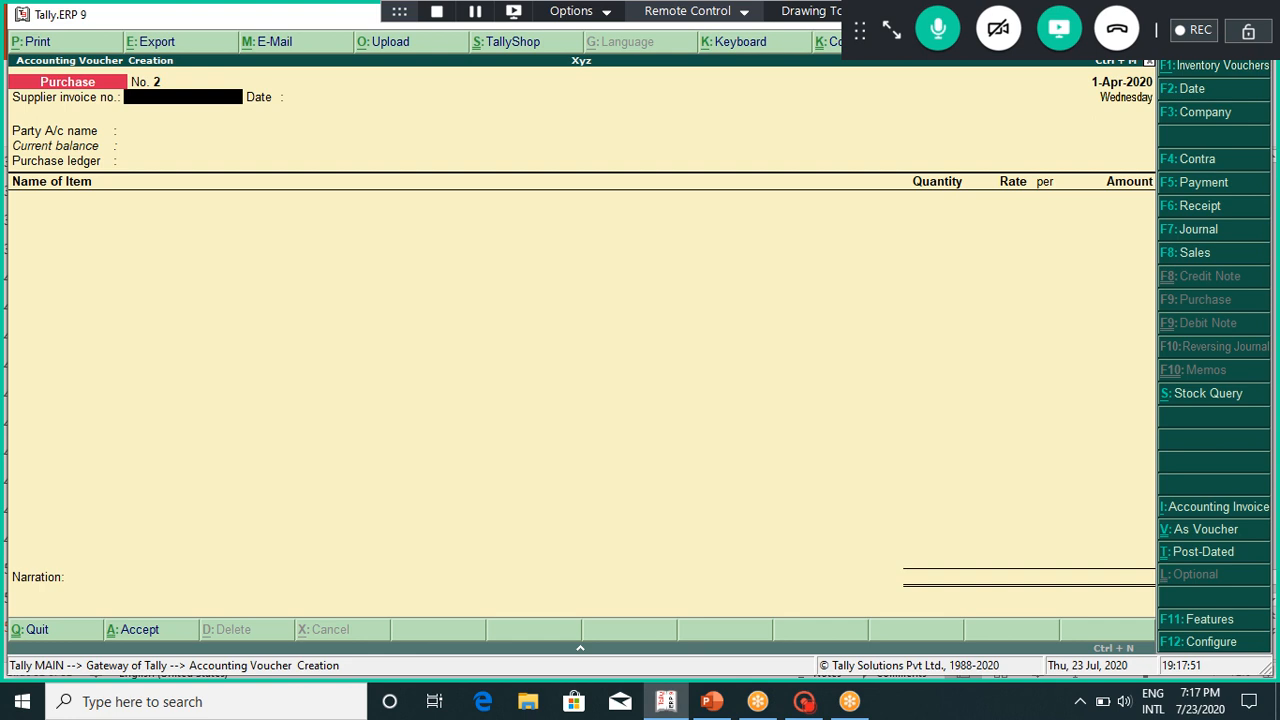
Step: Enter Bank and Purchase in the header, then abandon voucher No. 2 without saving
key("Return")
key("Return")
key("Return")
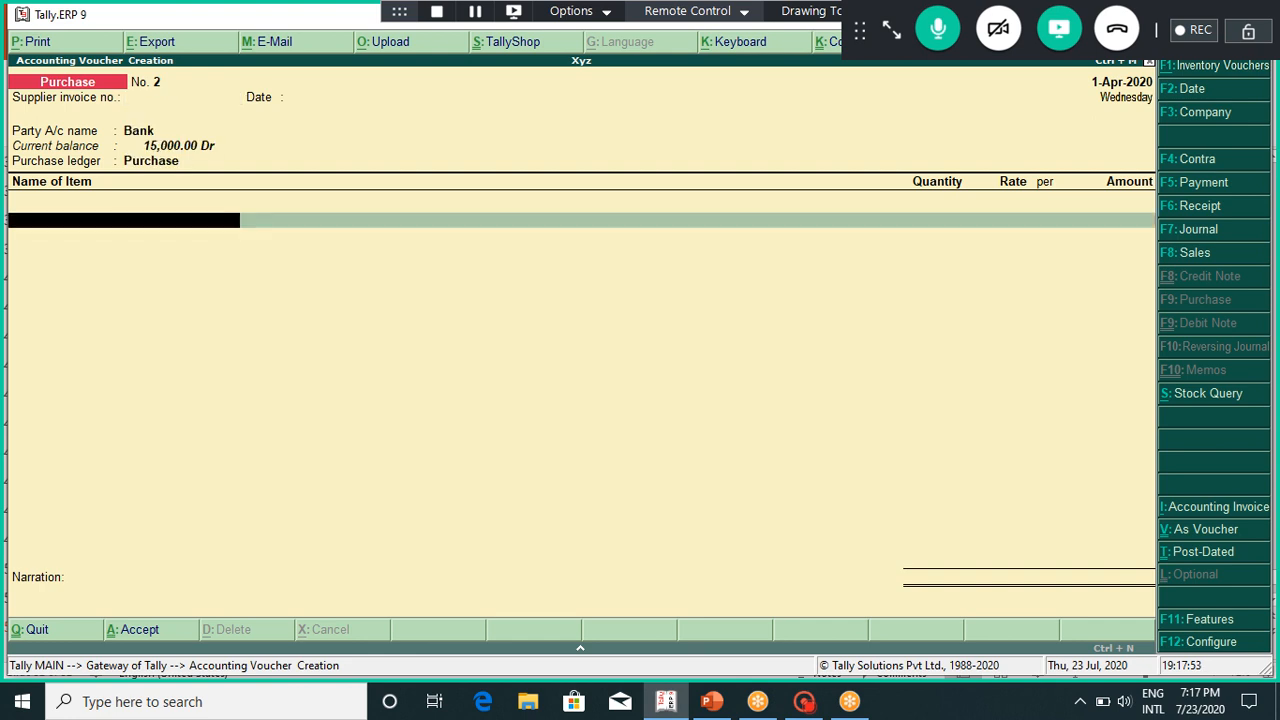
key("Escape")
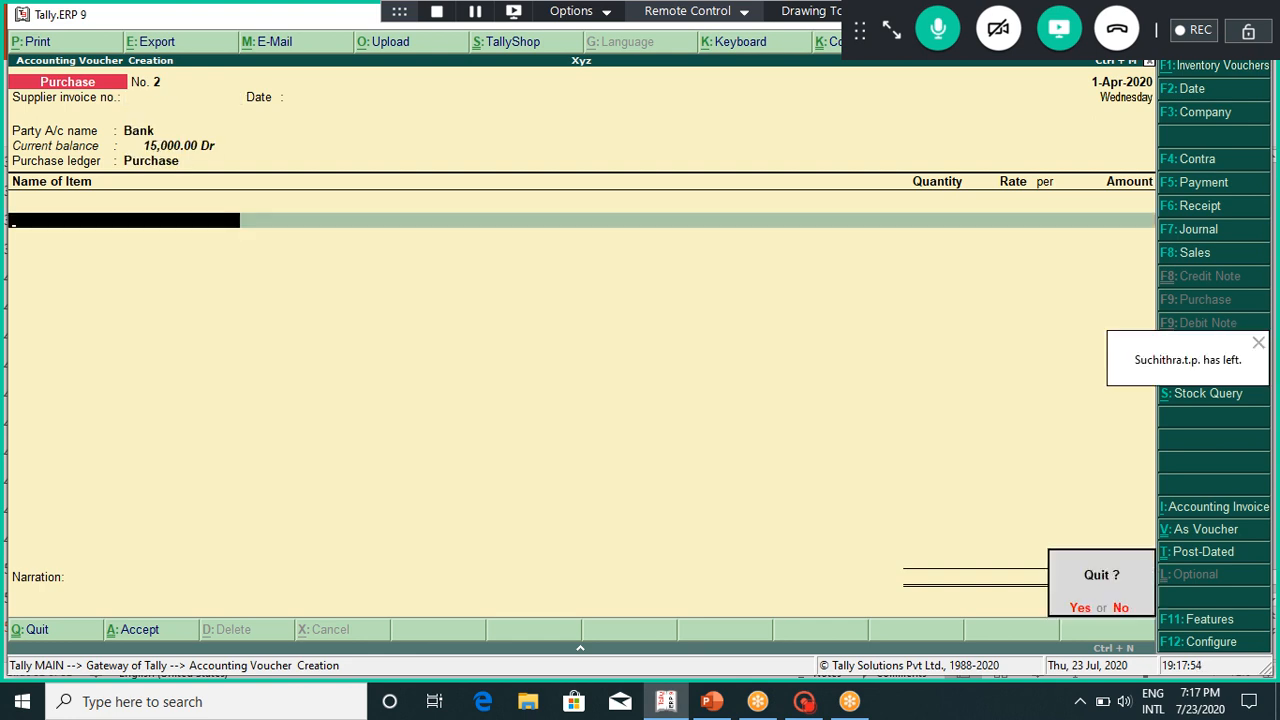
key("y")
key("Down")
key("Down")
key("Down")
key("Down")
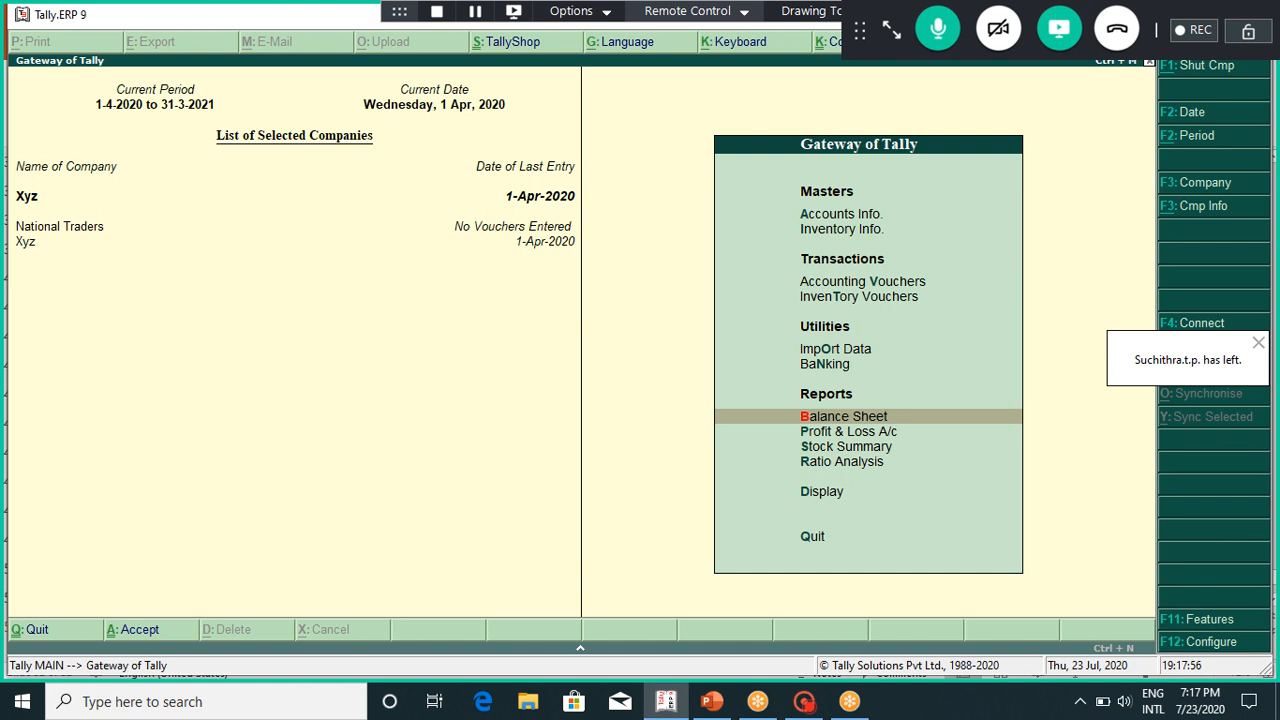
Step: Open Profit & Loss and drill from Purchase Accounts down to the 2,000 purchase voucher
key("Down")
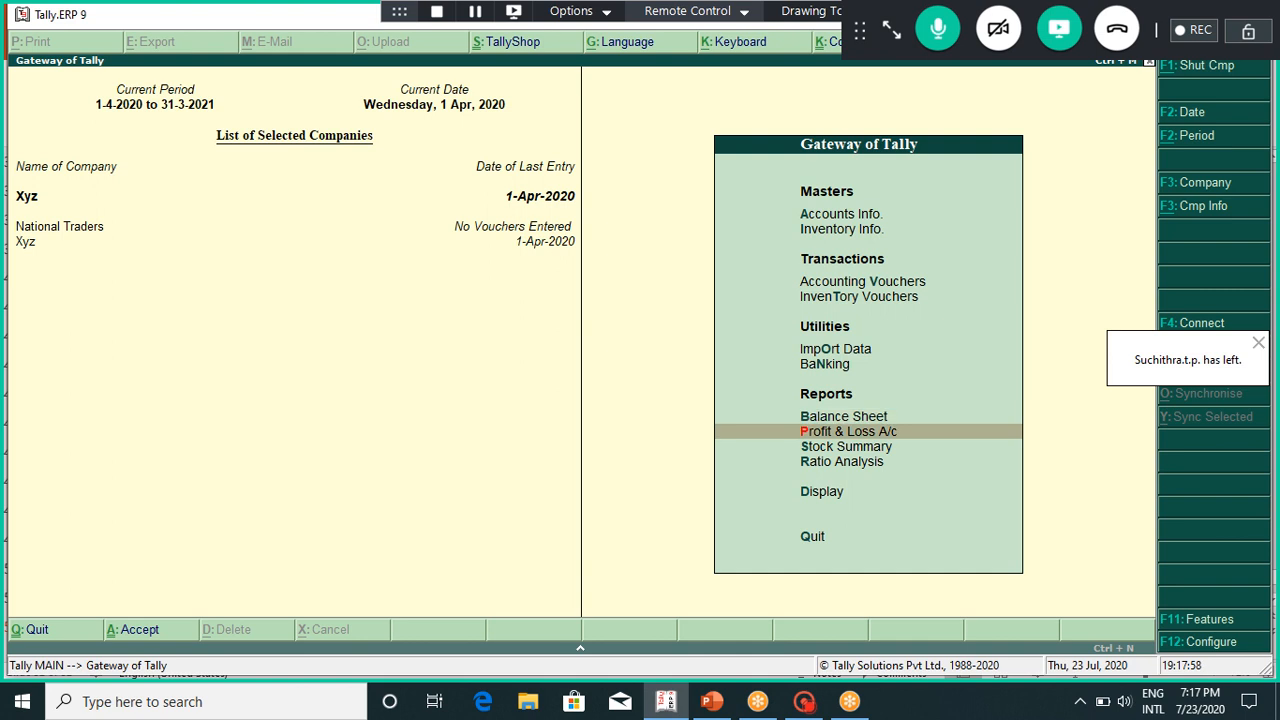
key("Return")
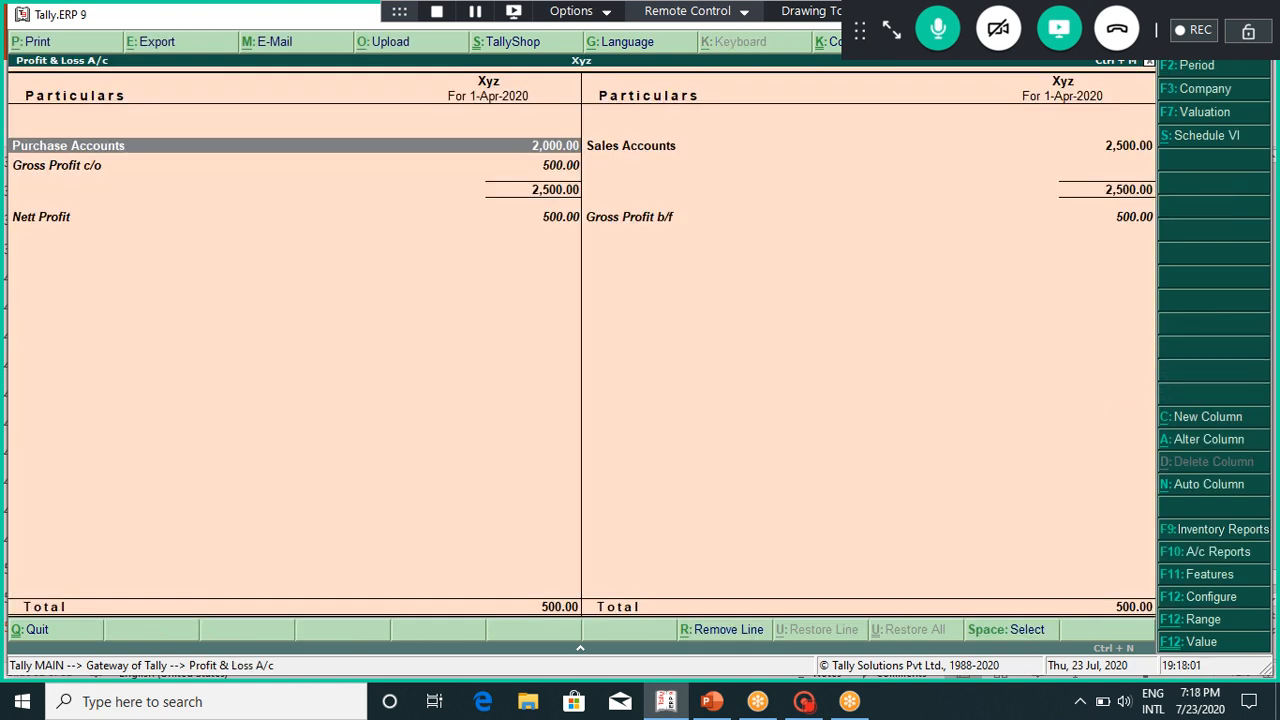
key("Down")
key("Up")
key("Return")
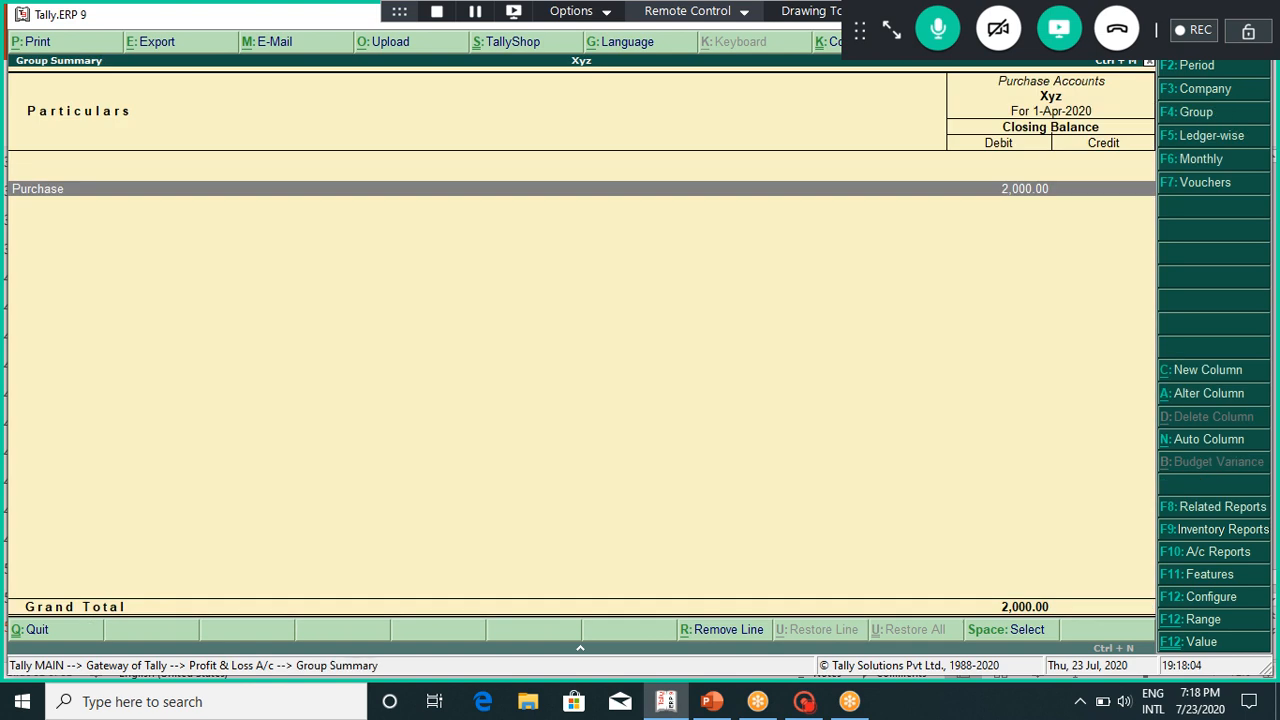
key("Return")
key("Return")
key("Return")
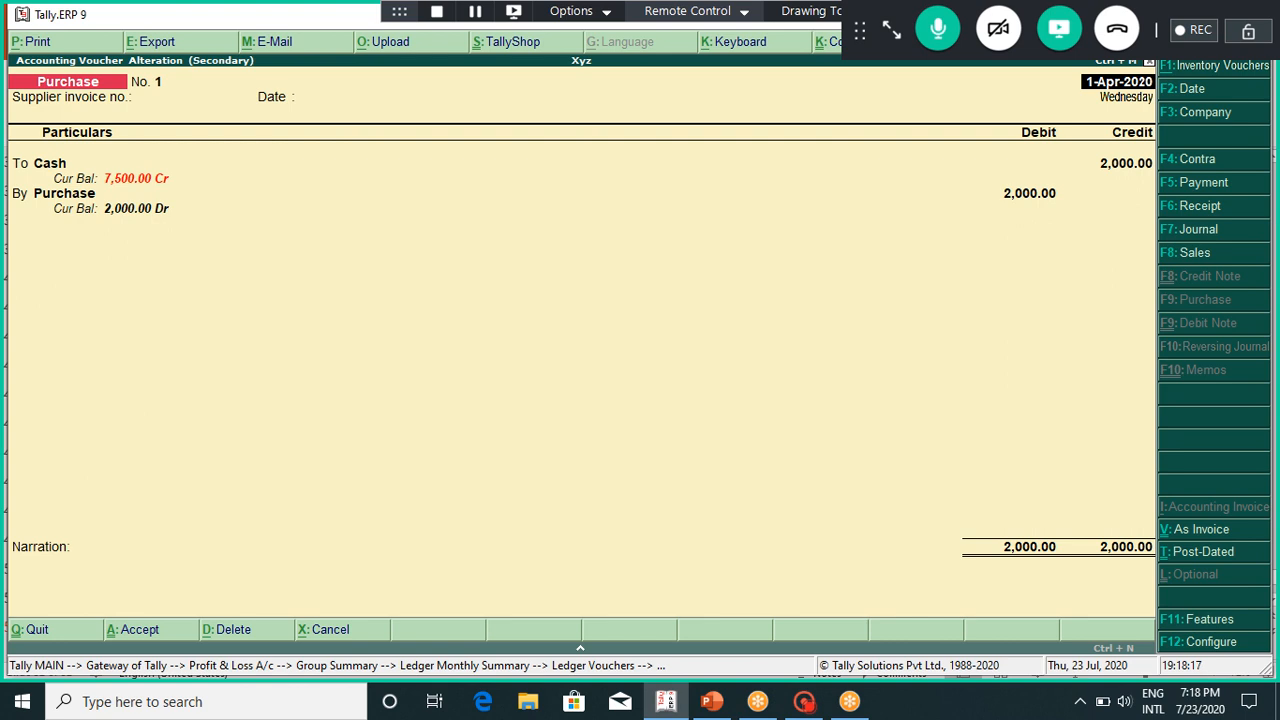
Step: Replace Cash with the supplier's ledger as the credited account and save voucher No. 1
key("Return")
key("Return")
key("Return")
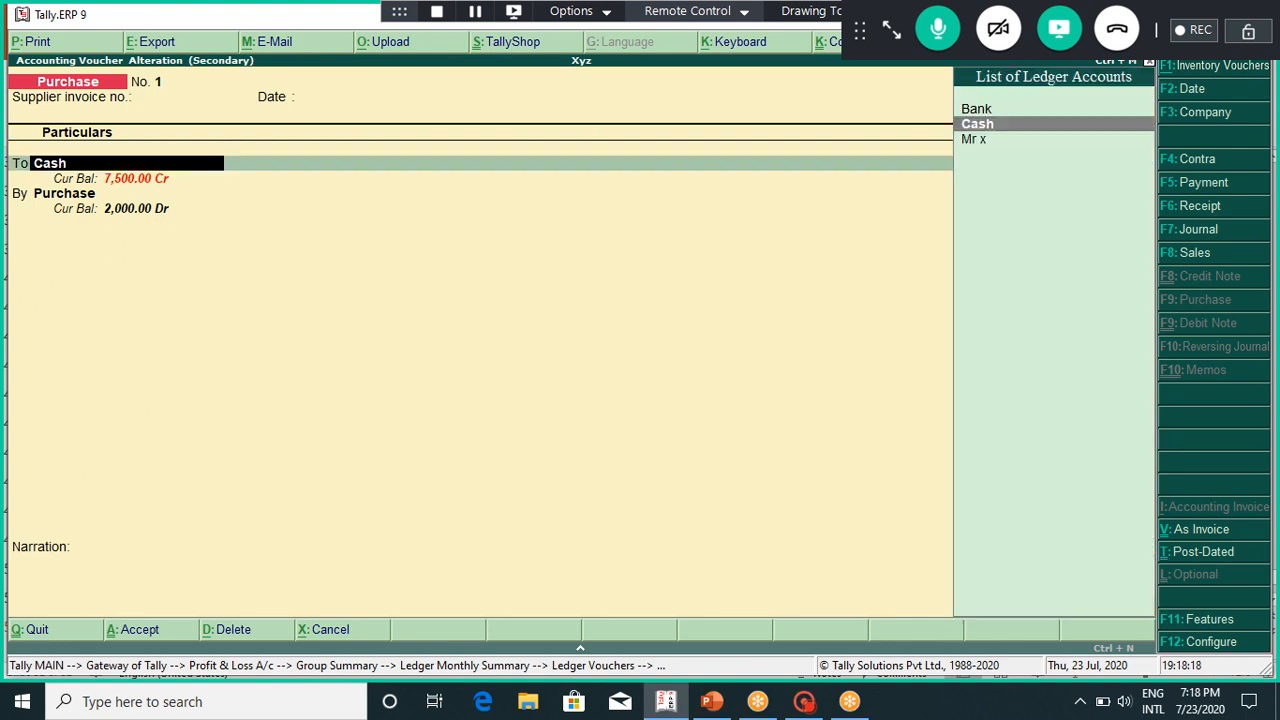
key("Down")
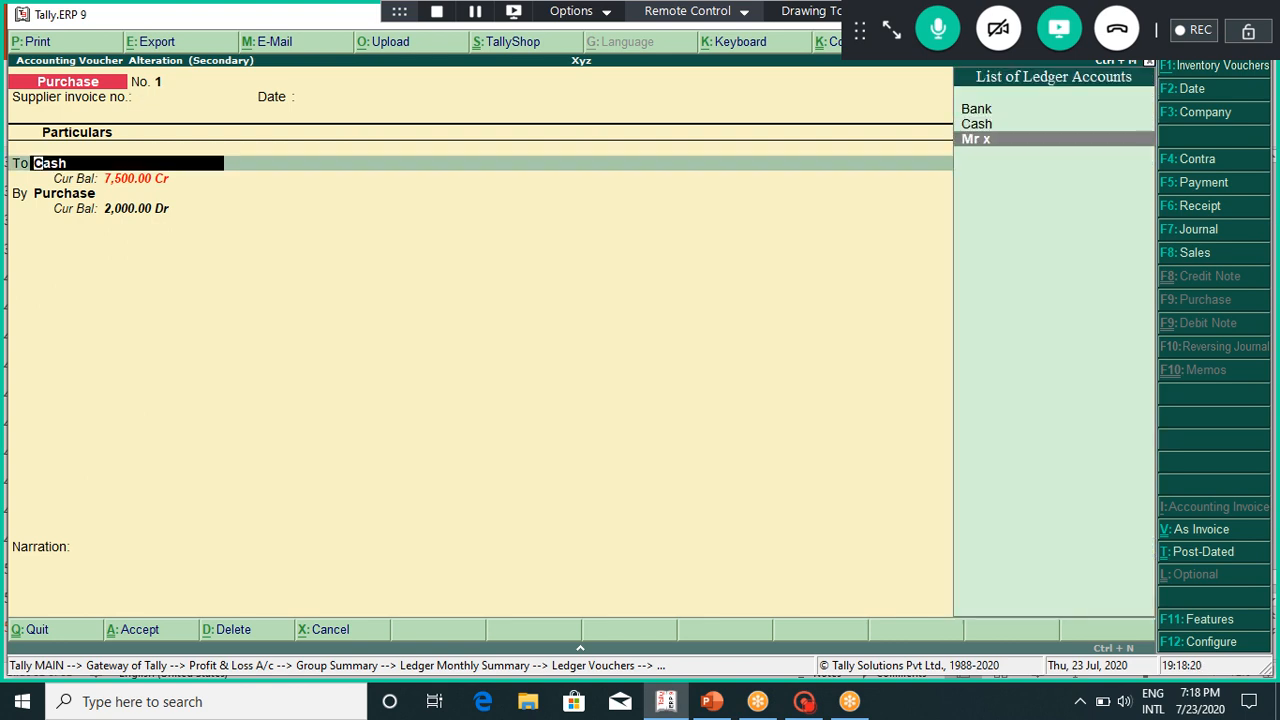
key("Return")
key("Return")
key("Return")
key("Return")
key("Return")
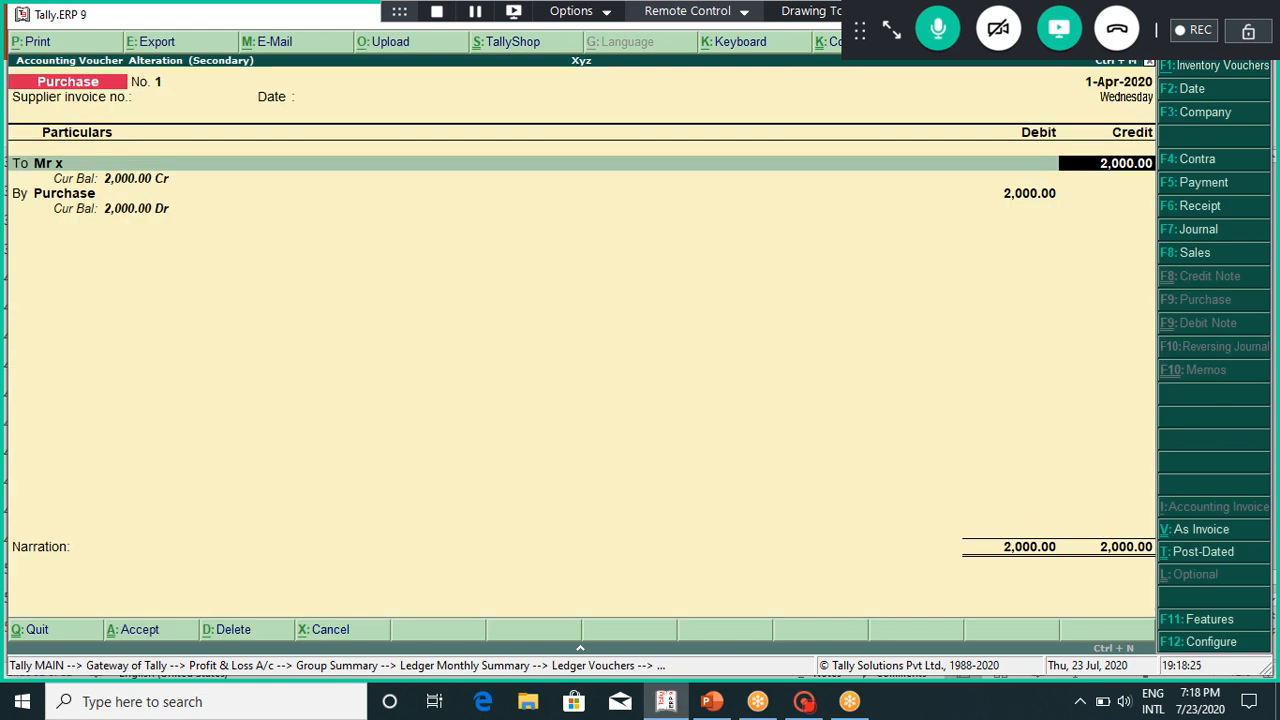
key("Return")
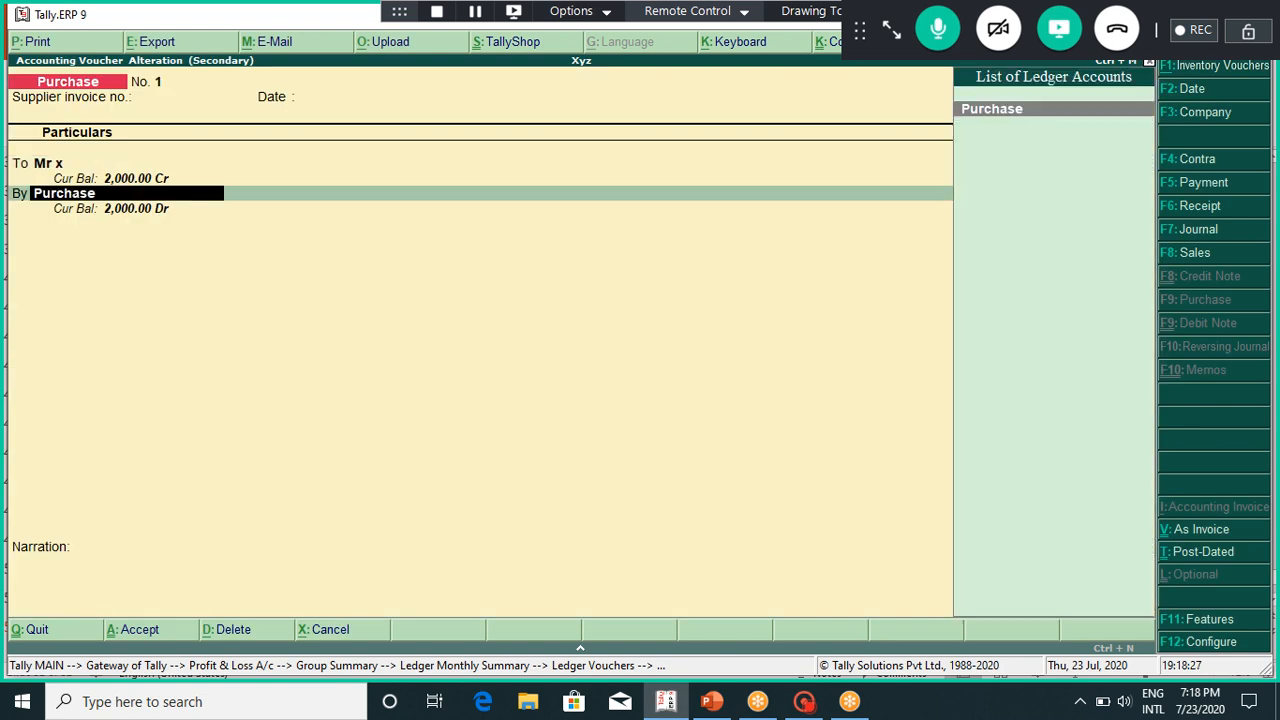
key("Return")
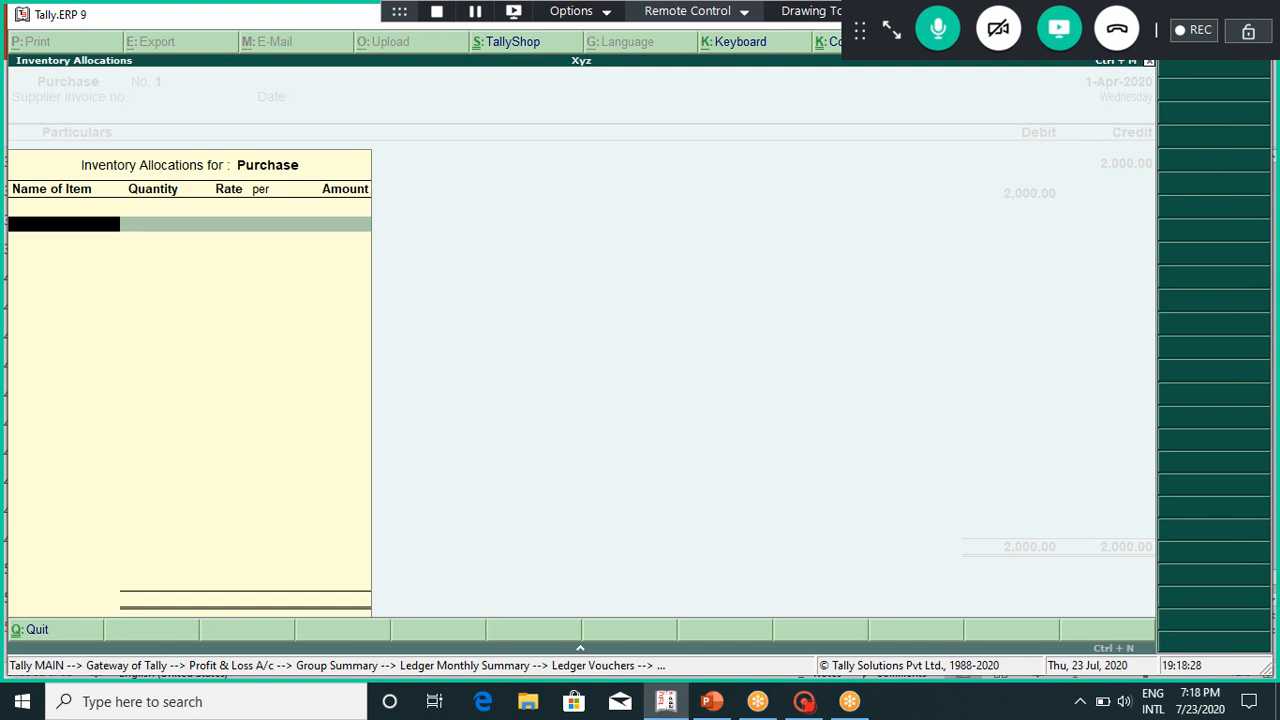
key("Return")
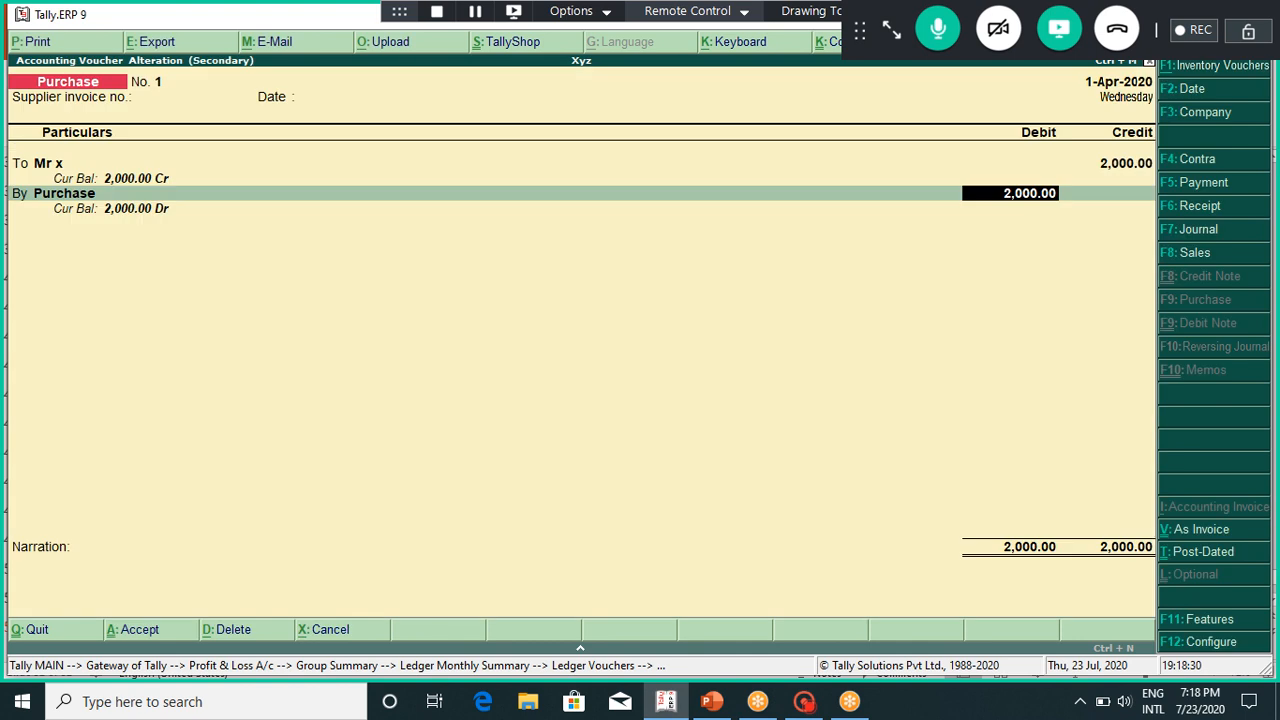
key("BackSpace")
key("Return")
key("Return")
key("Return")
key("Return")
key("Return")
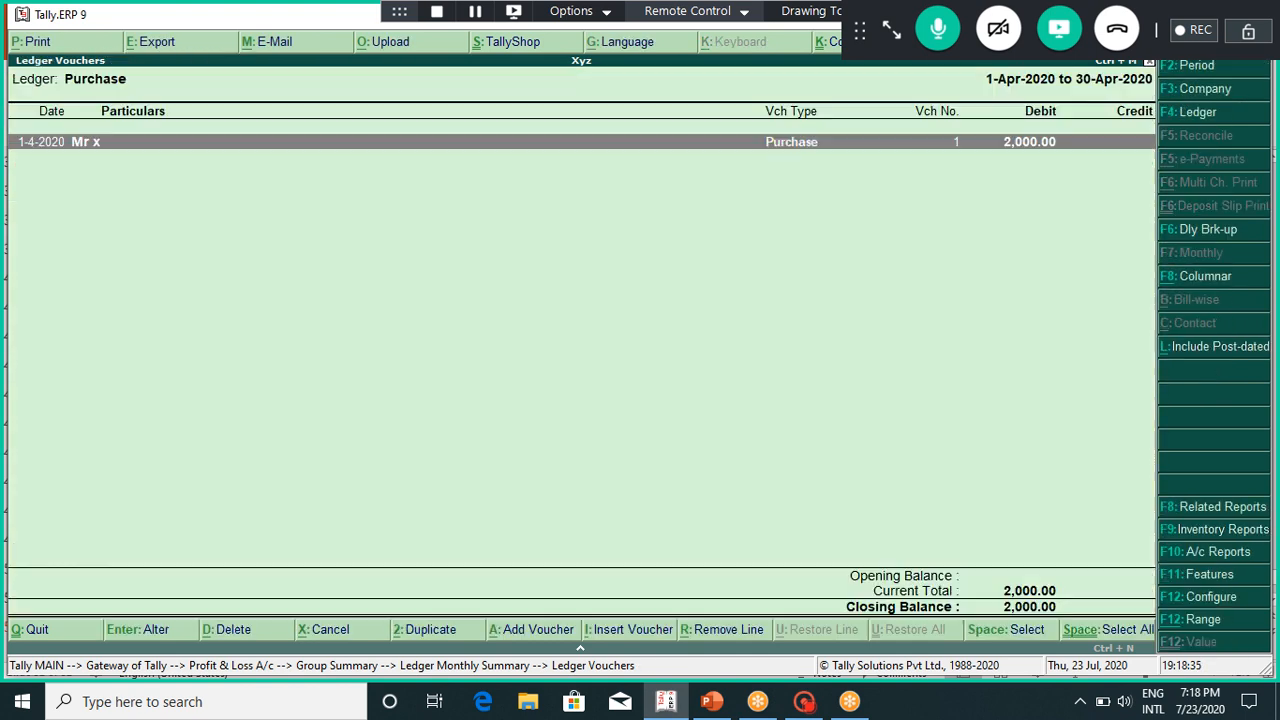
Step: Back out of the reports and begin a new Purchase voucher No. 2 dated 1-Apr-2020
key("Escape")
key("Escape")
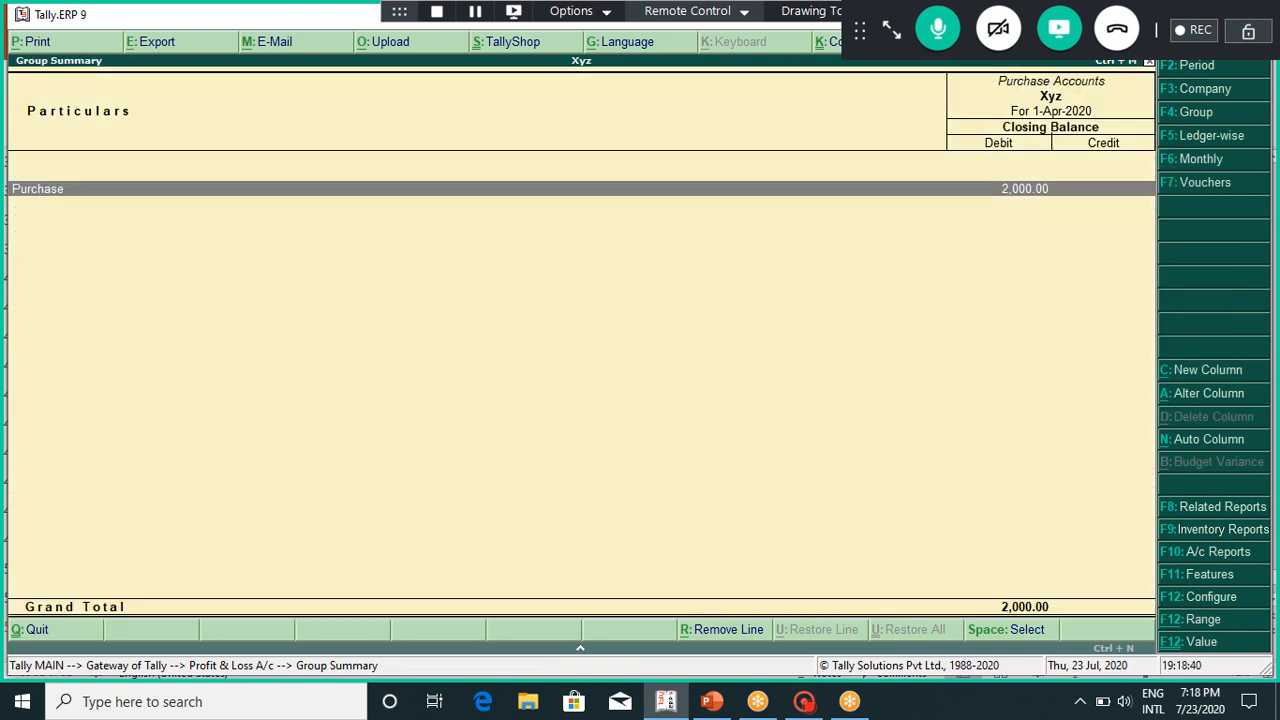
key("Escape")
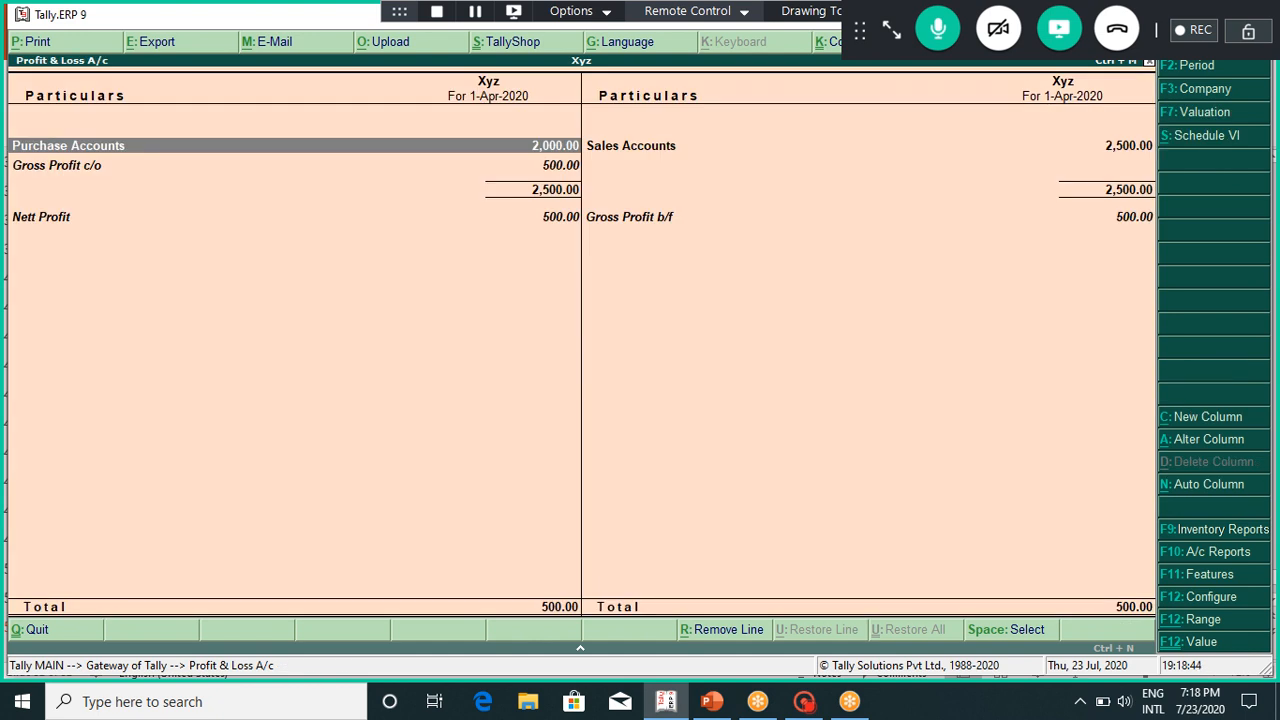
key("Escape")
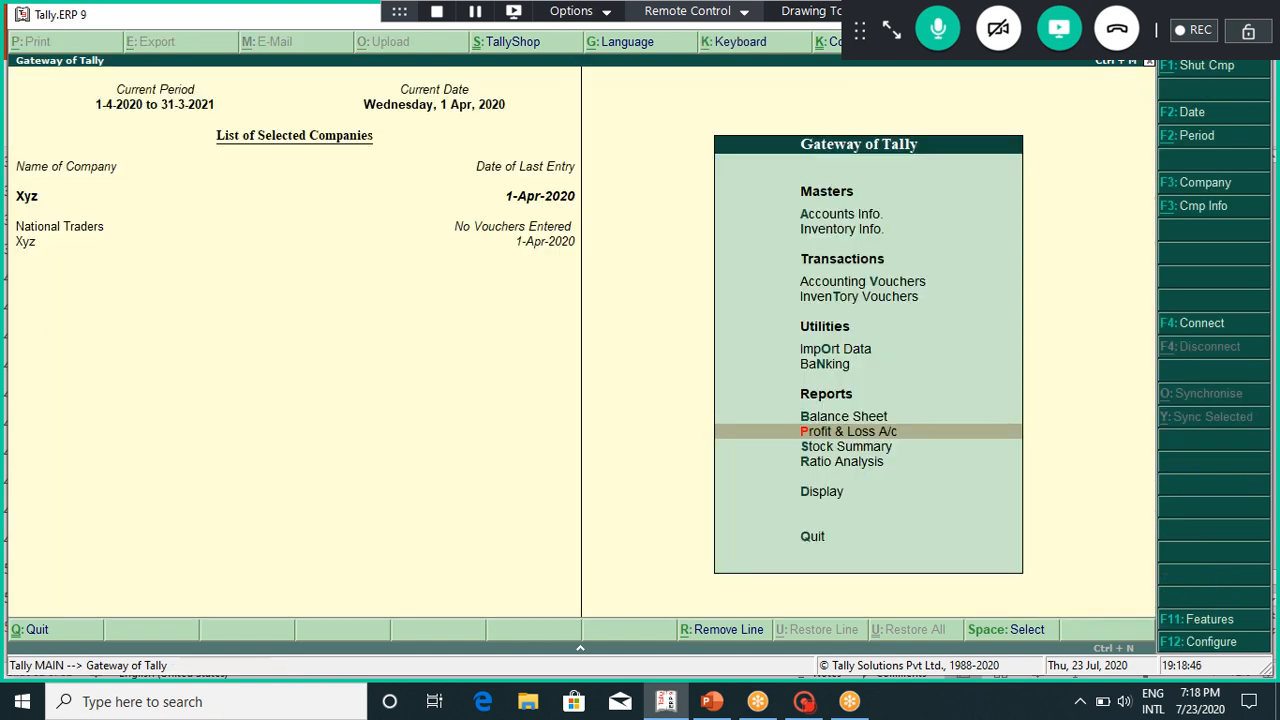
key("Up")
key("Up")
key("Up")
key("Up")
key("Up")
key("Return")
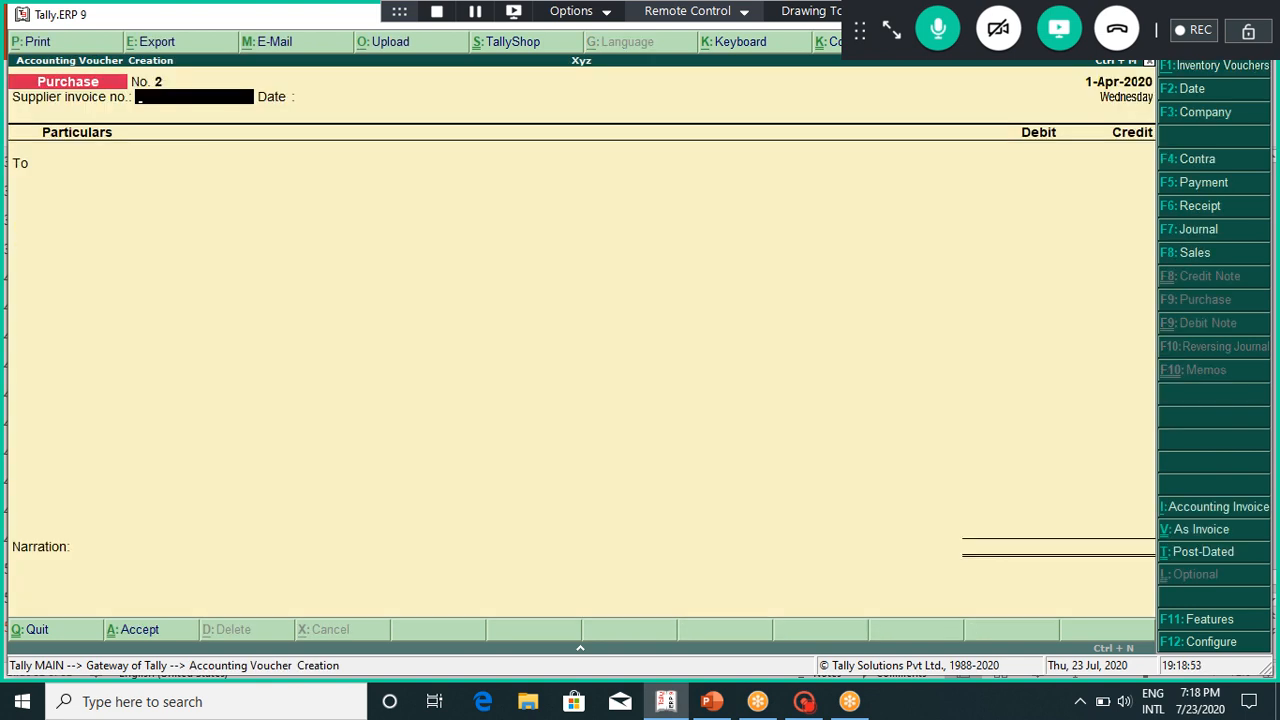
Step: Quit the blank voucher unsaved and open the Balance Sheet balanced at 12,500
key("Escape")
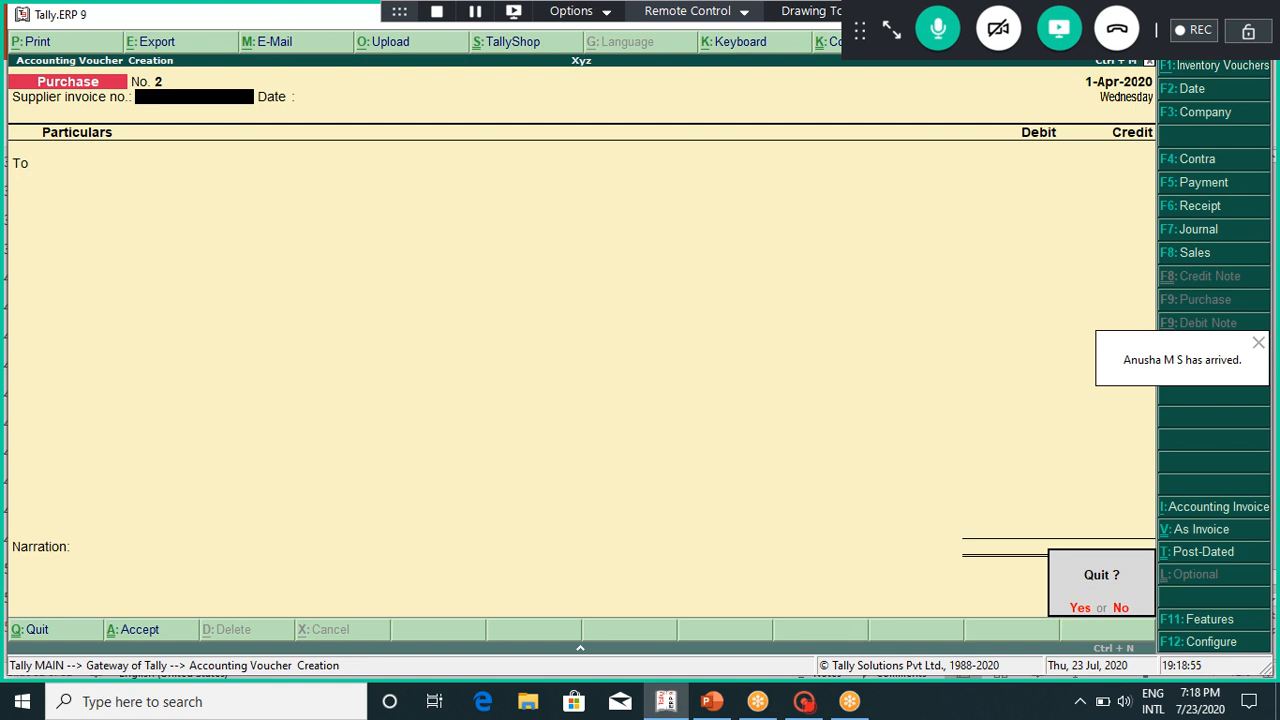
key("Return")
key("Down")
key("Down")
key("Down")
key("Down")
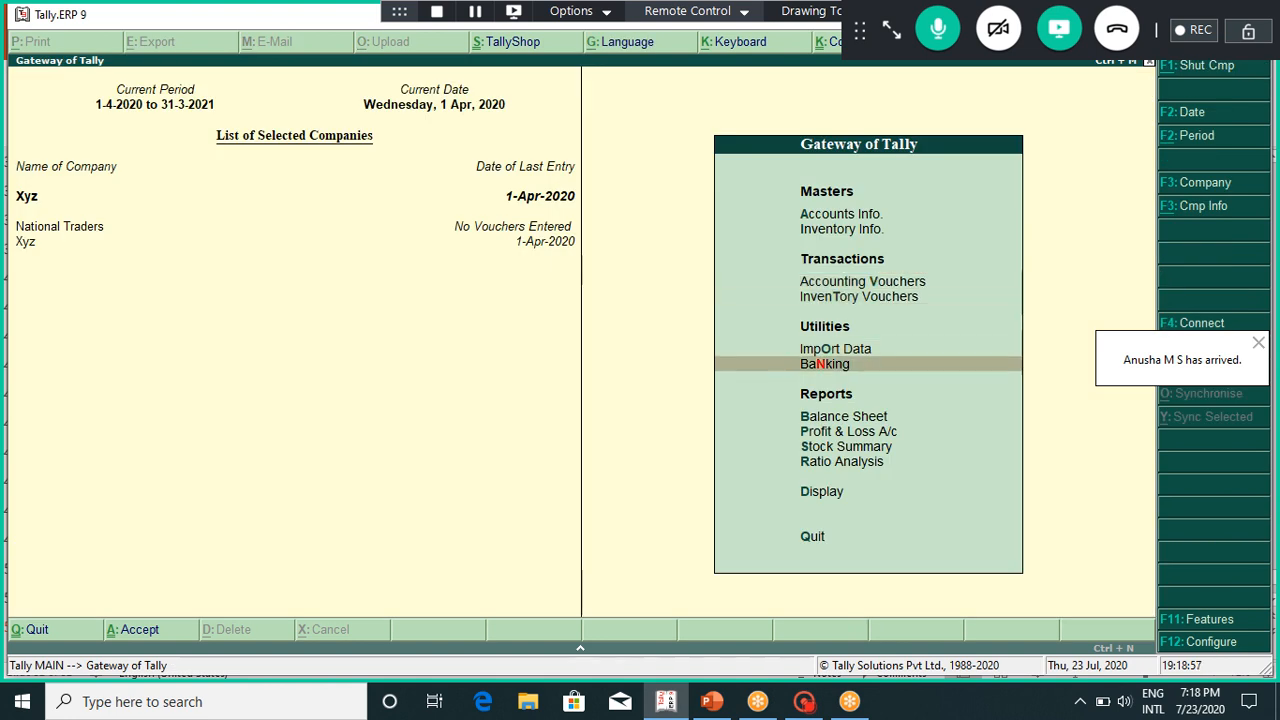
key("Up")
key("Down")
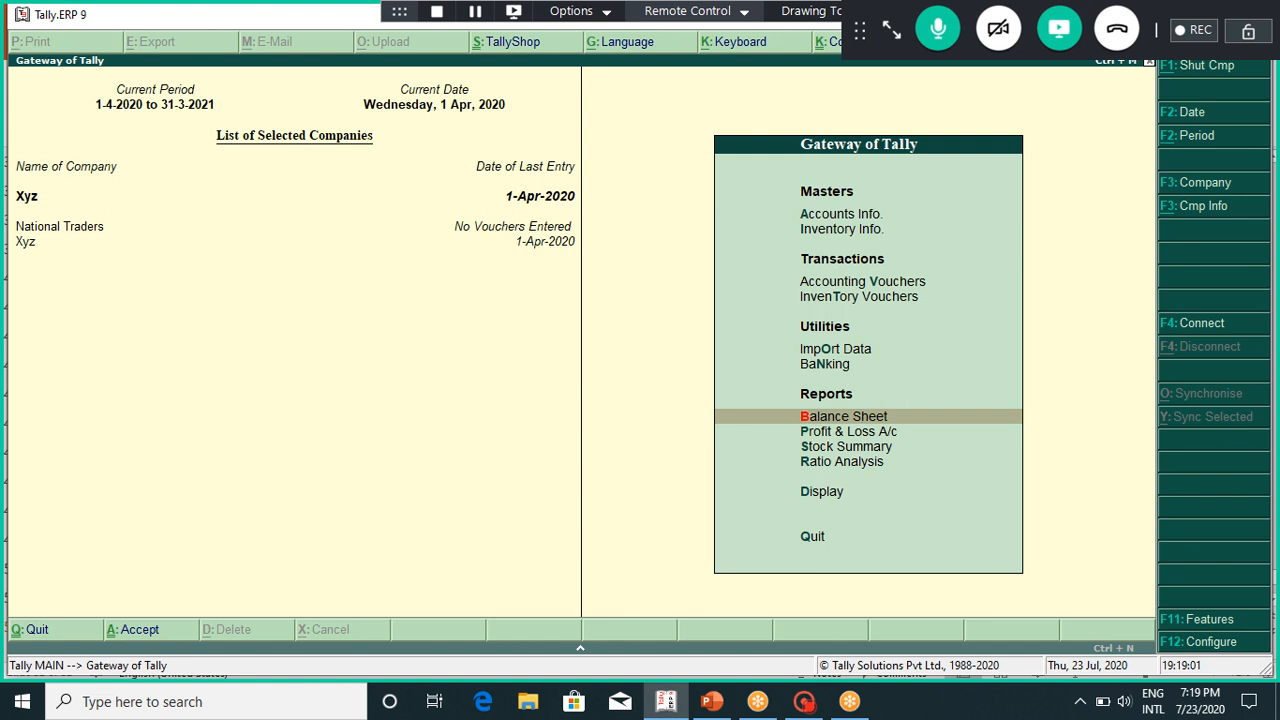
key("Return")
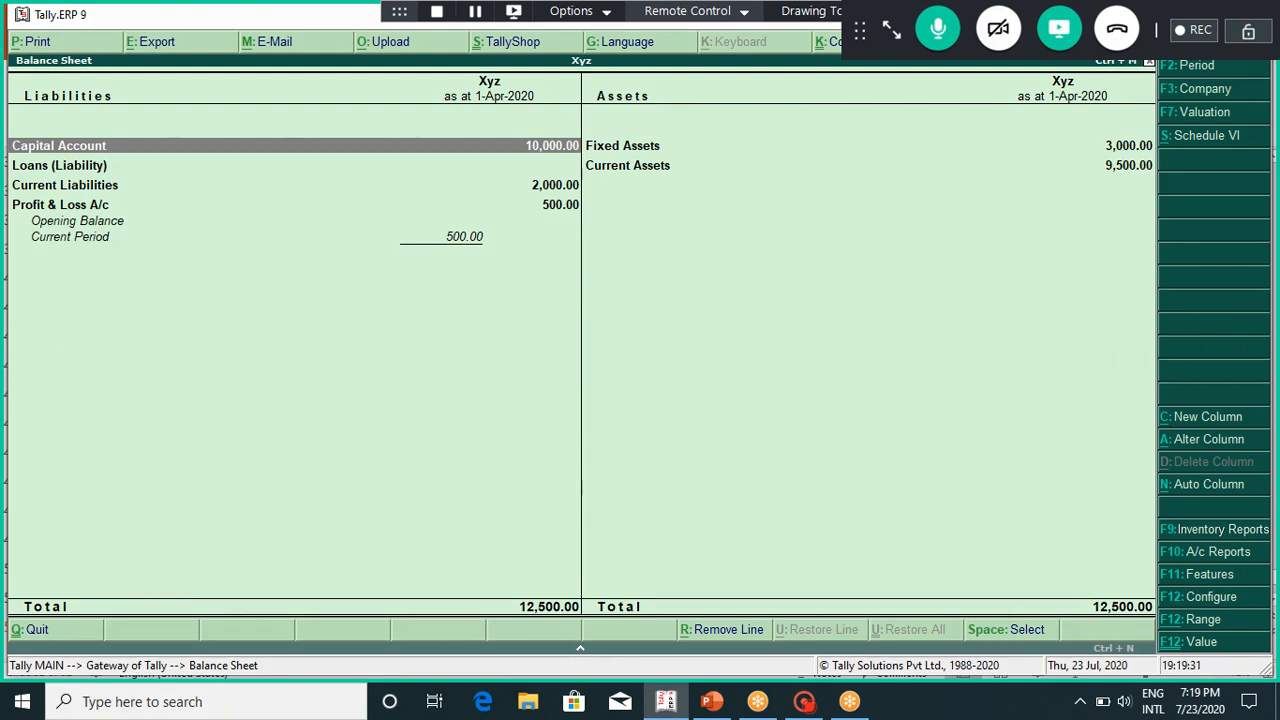
key("Return")
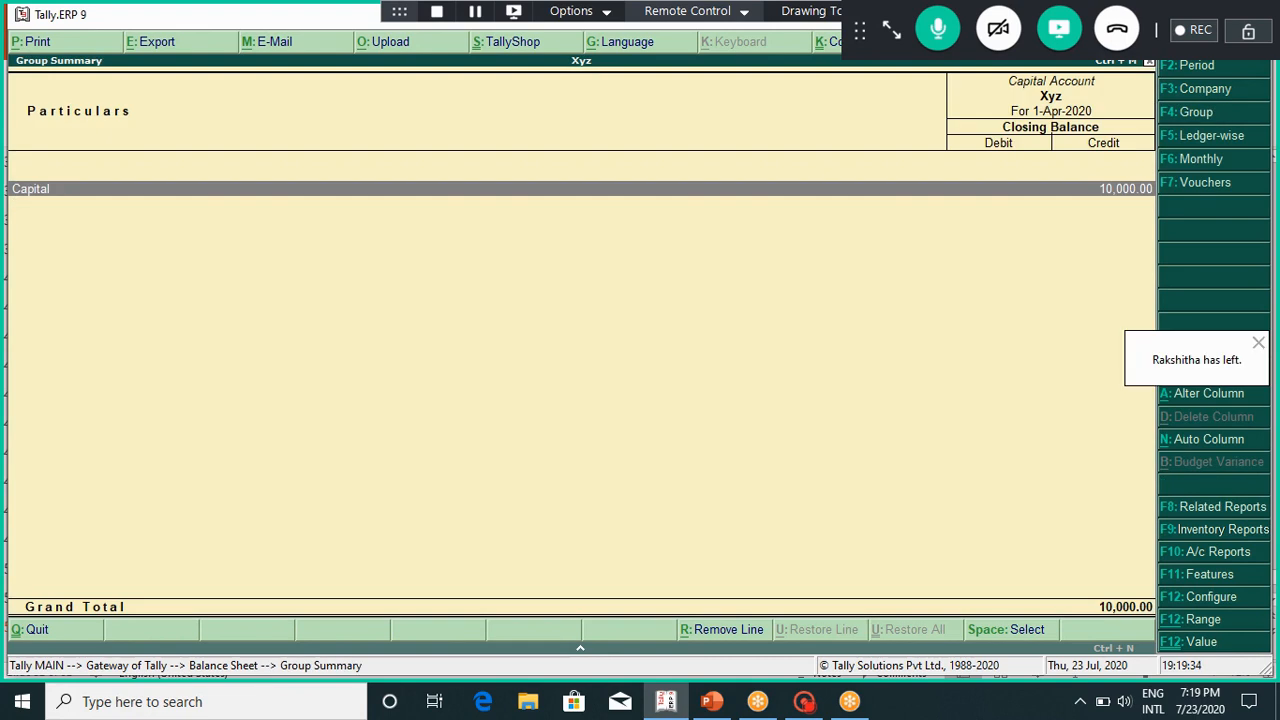
key("Return")
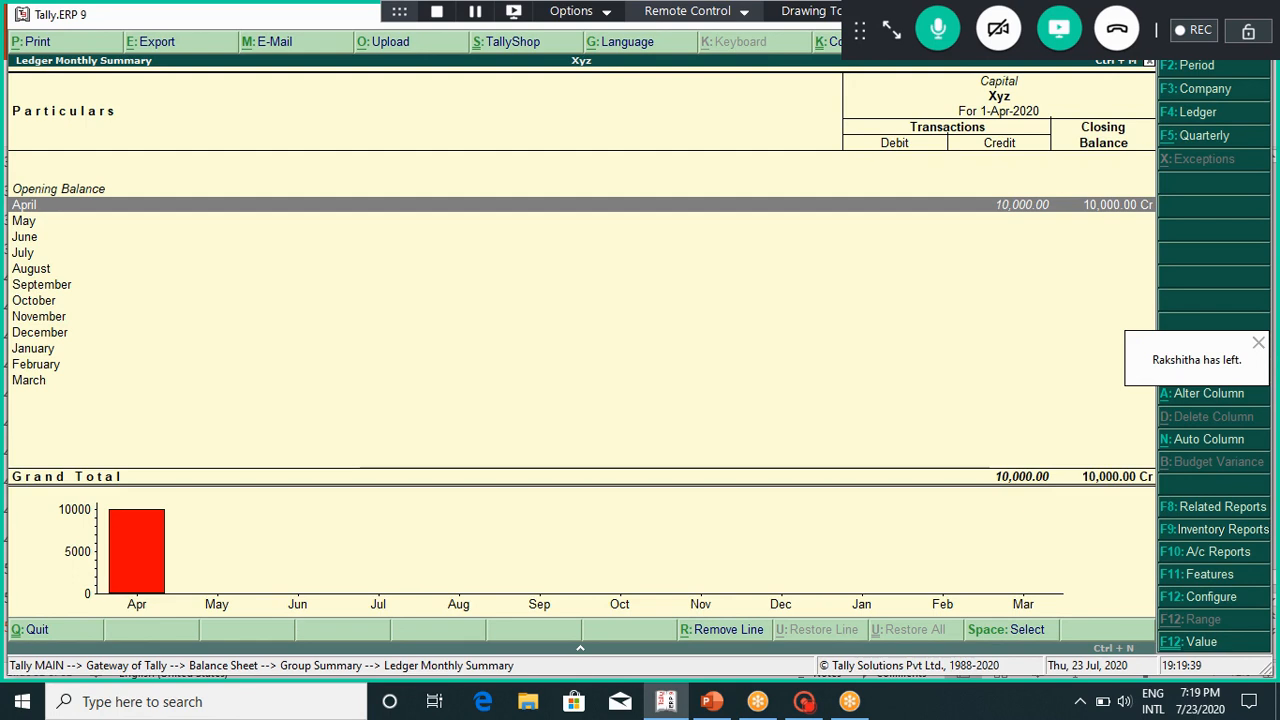
key("Return")
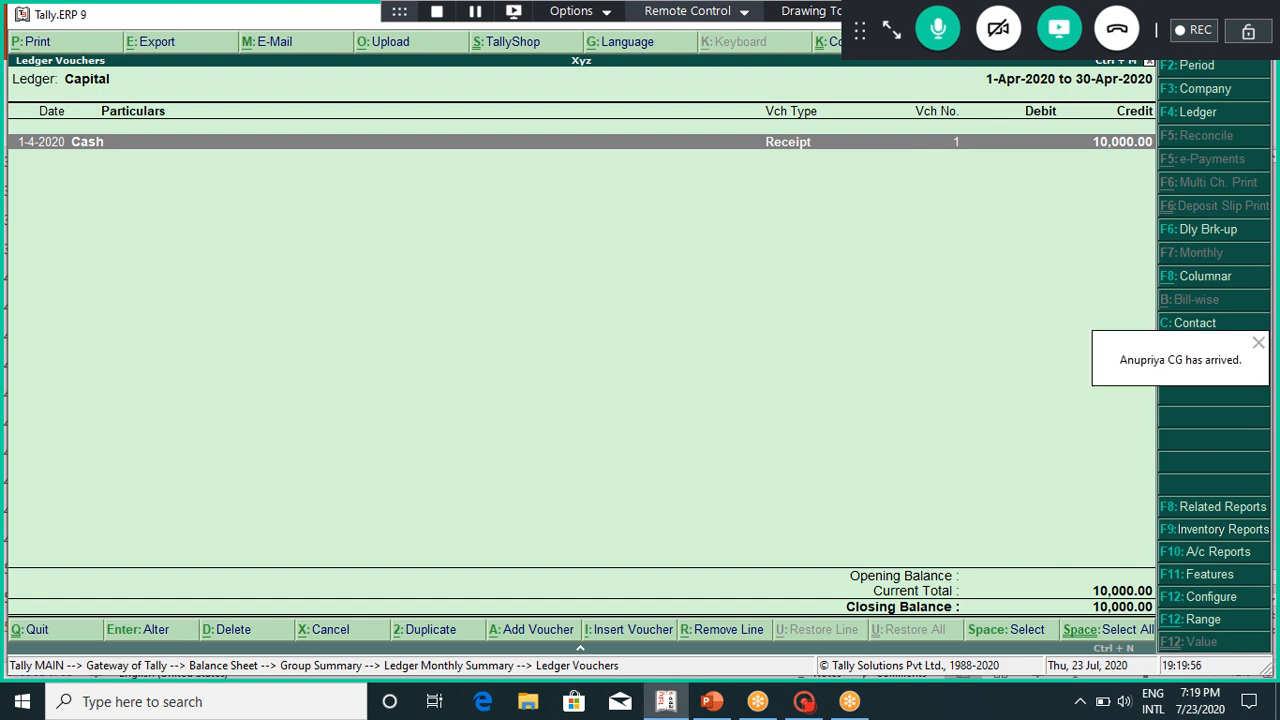
key("Return")
key("Escape")
key("Return")
key("Escape")
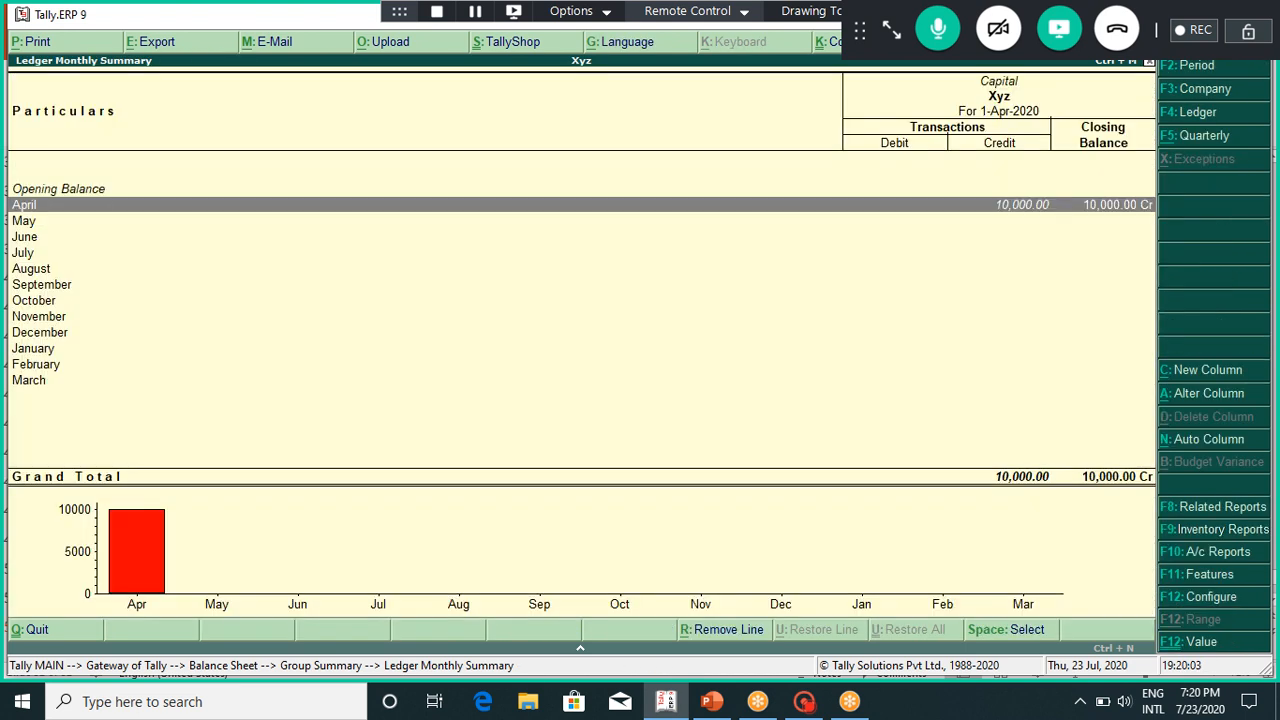
key("Escape")
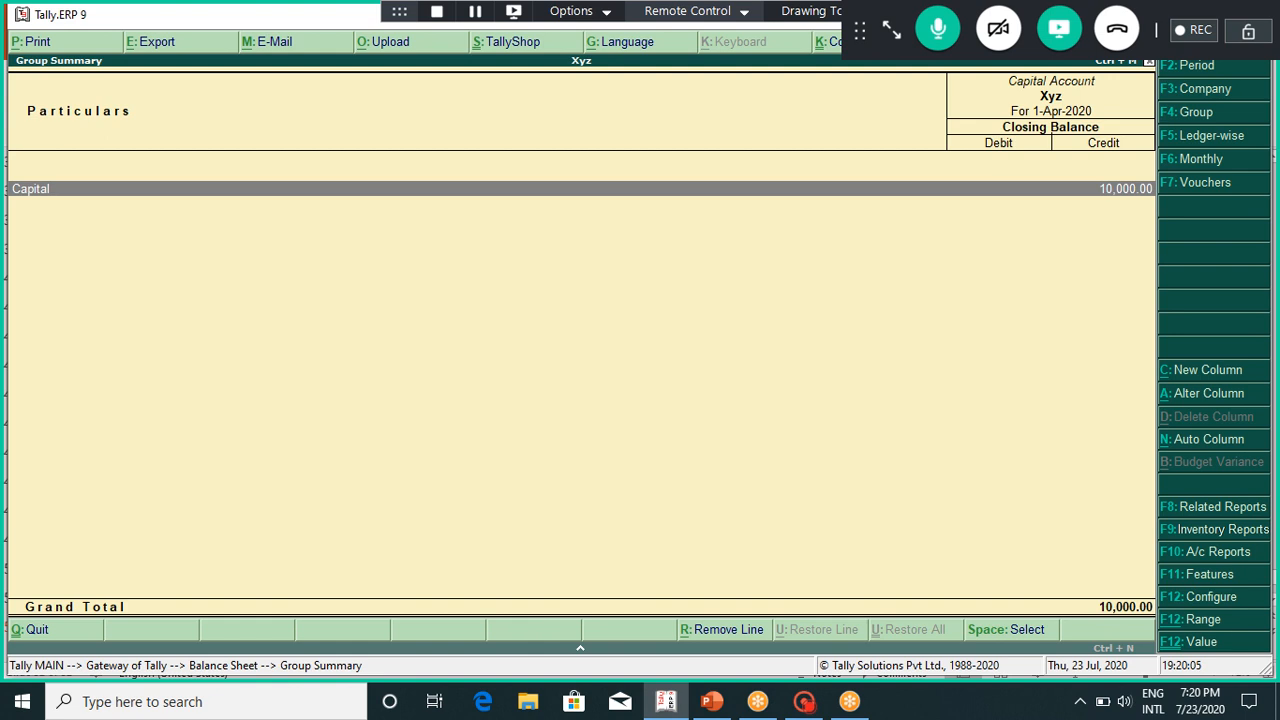
key("Escape")
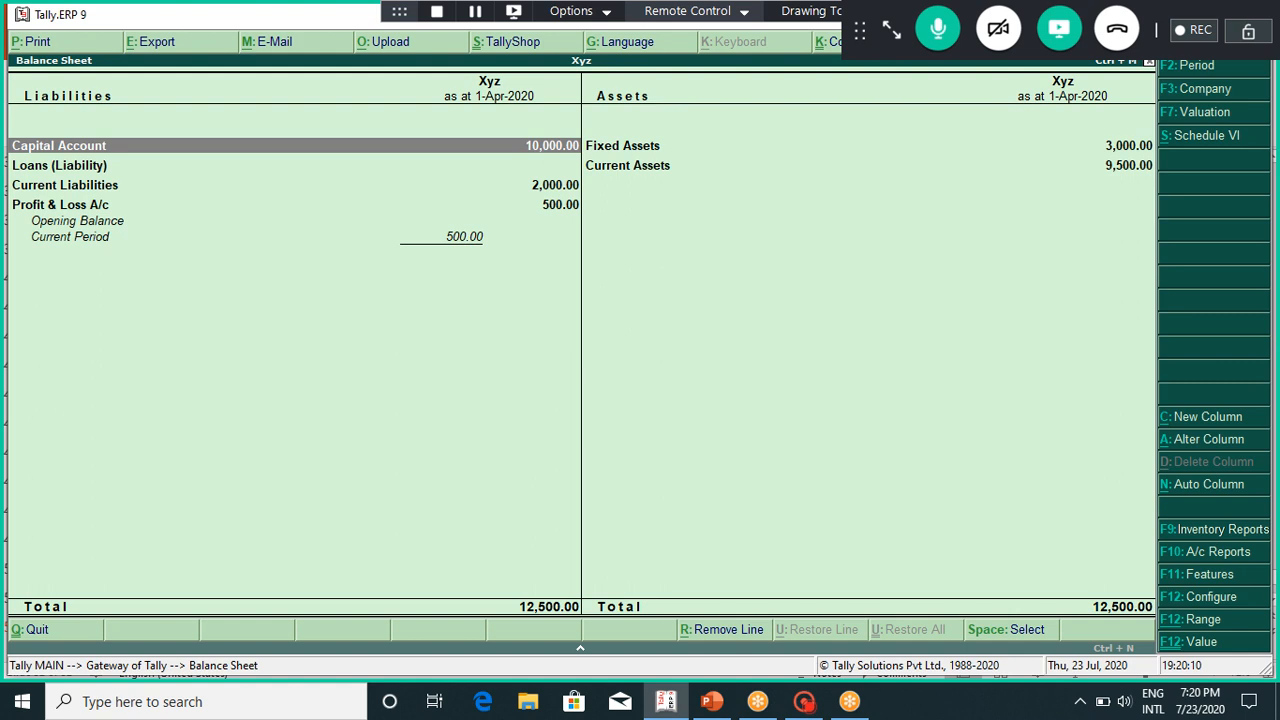
Step: Drill into the Loans (Liability) group and confirm it is empty
key("Down")
key("Return")
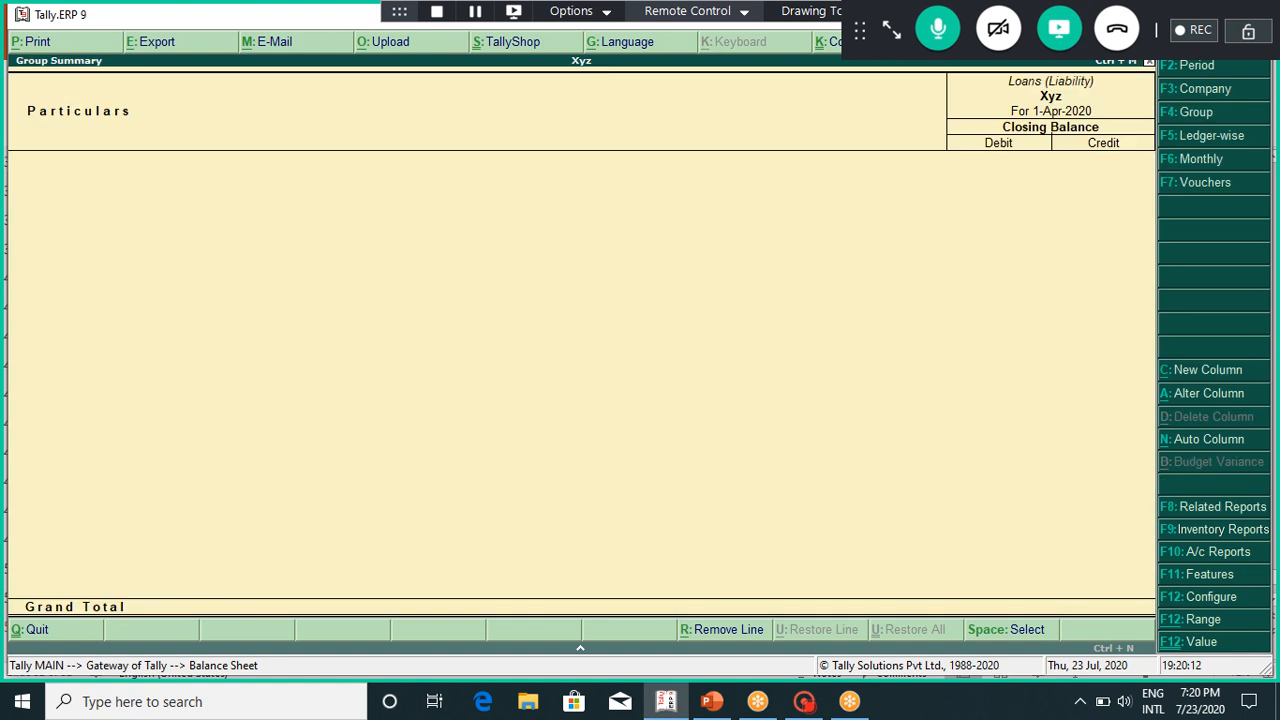
key("Escape")
Step: Trace Current Liabilities through Sundry Creditors to the supplier's 2,000 April purchase, then return
key("Down")
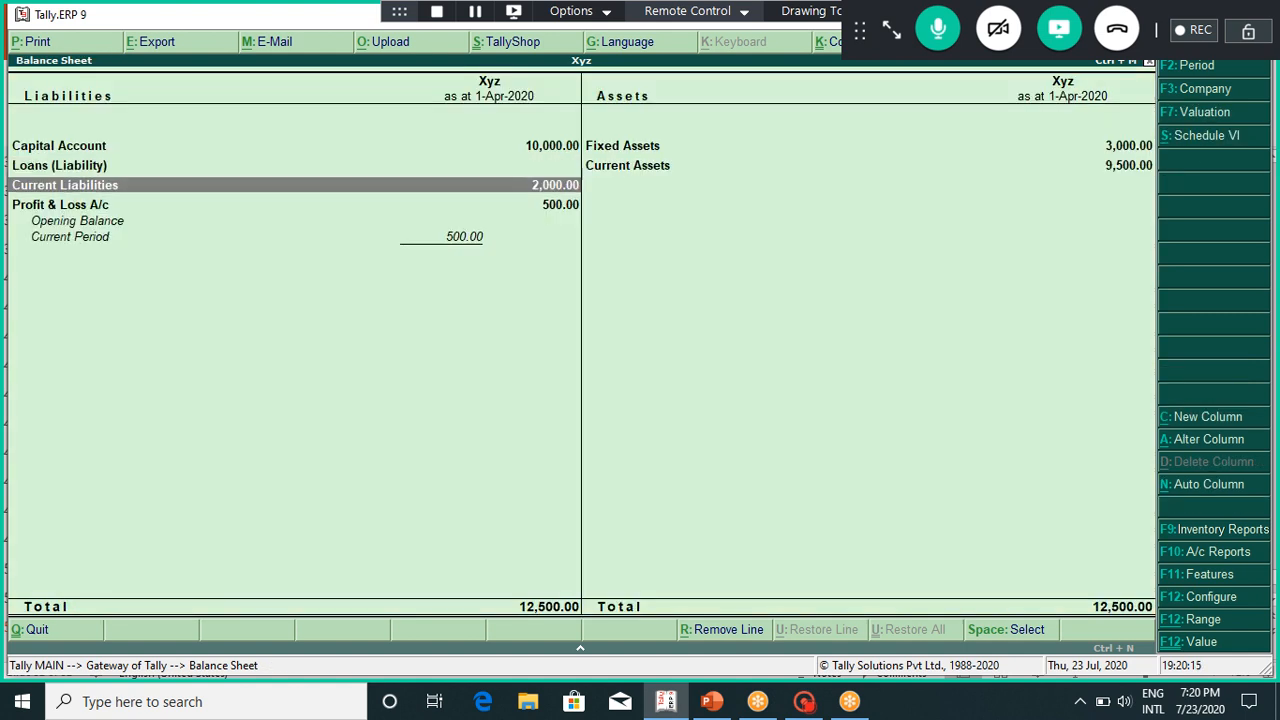
key("Return")
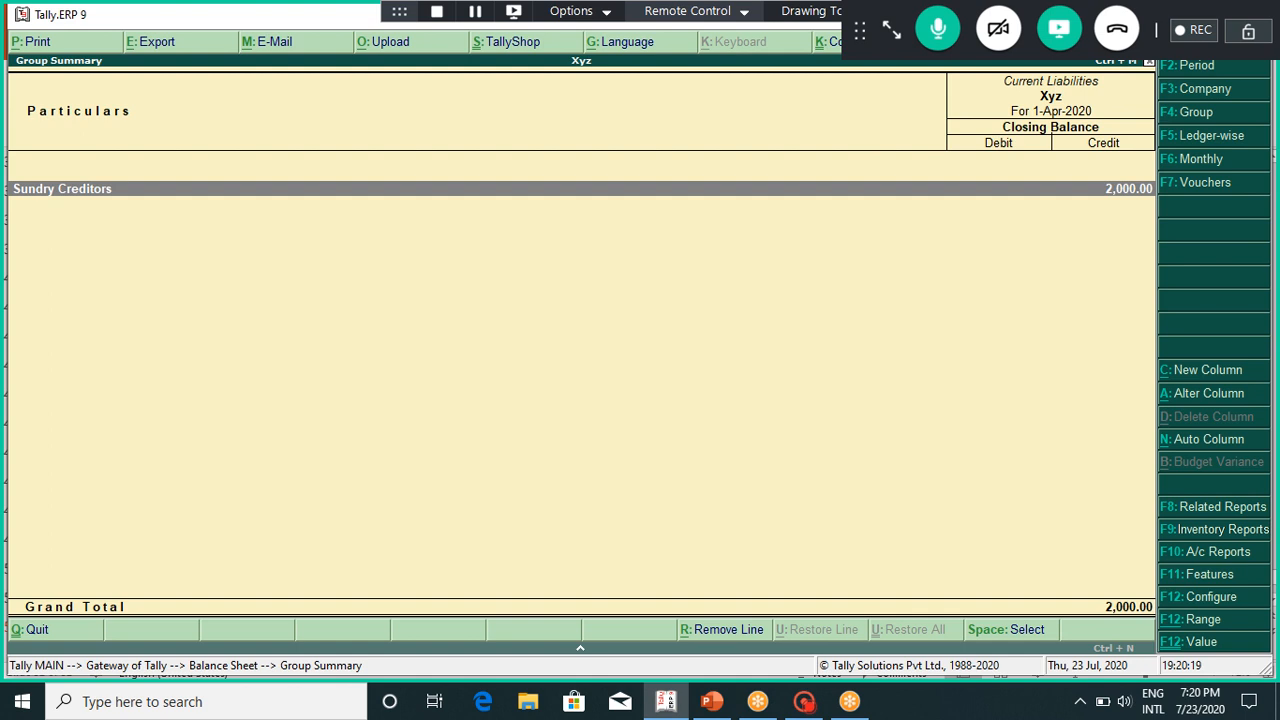
key("Return")
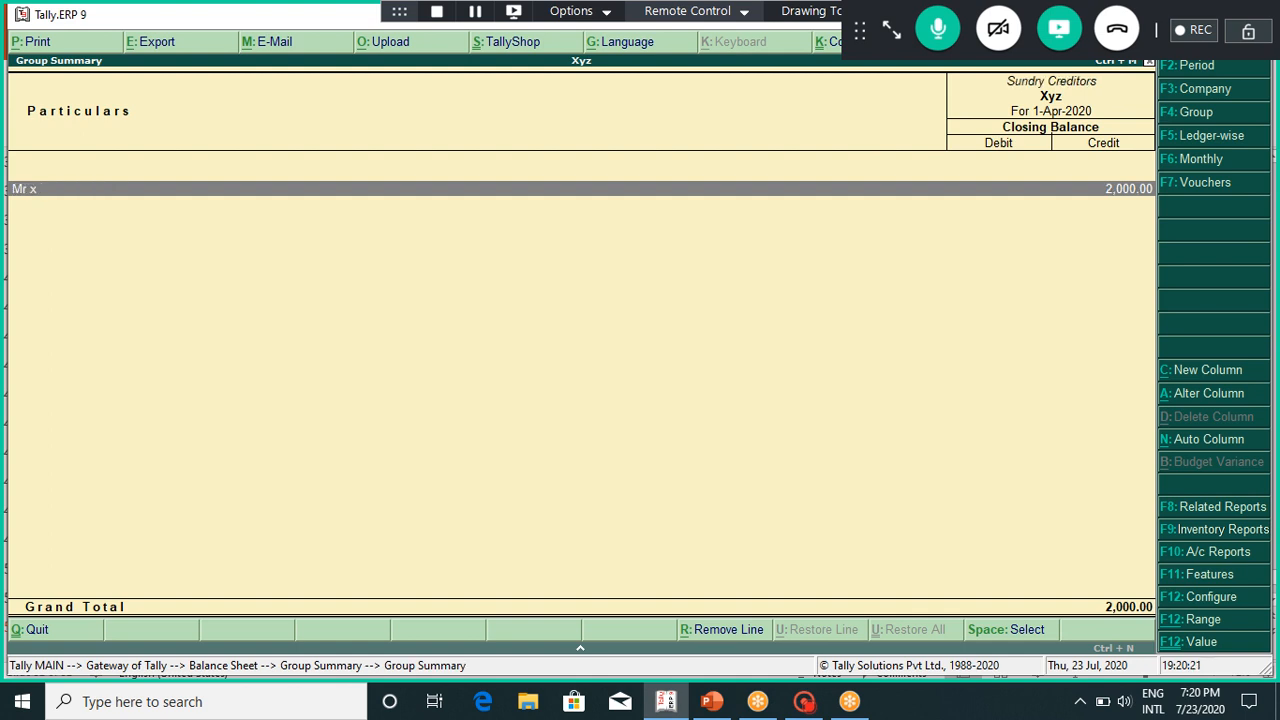
key("Return")
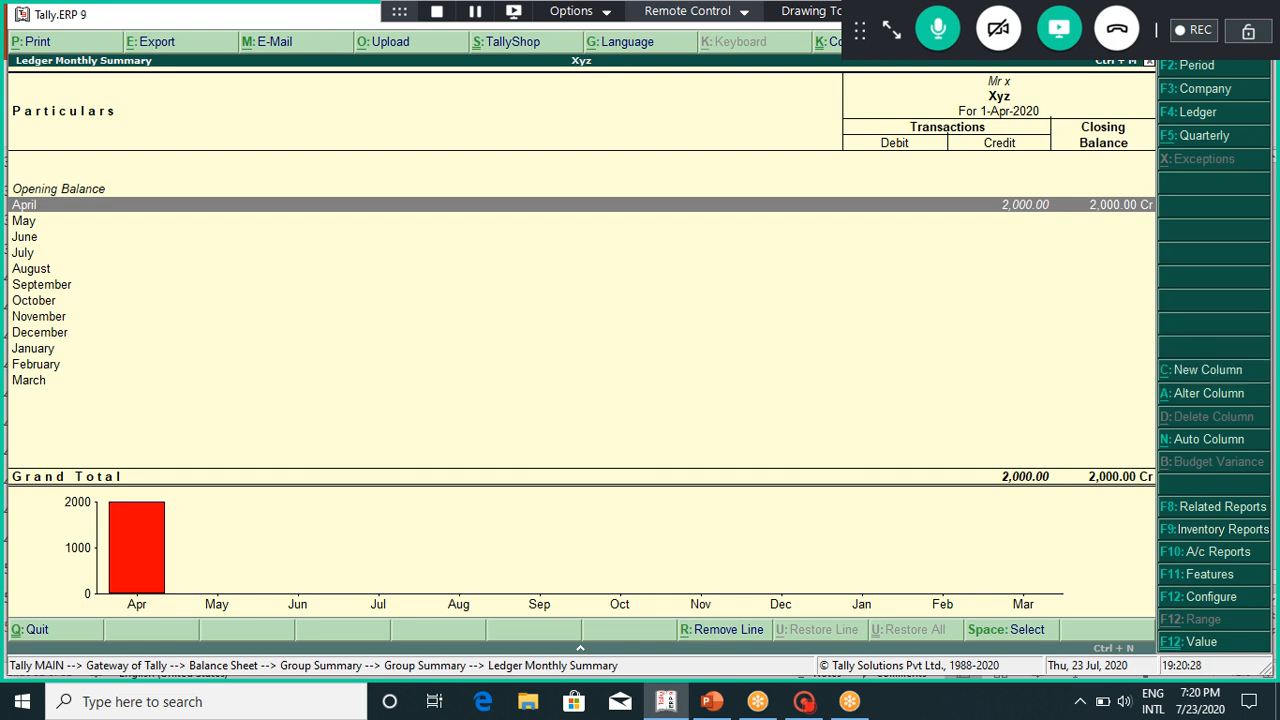
key("Return")
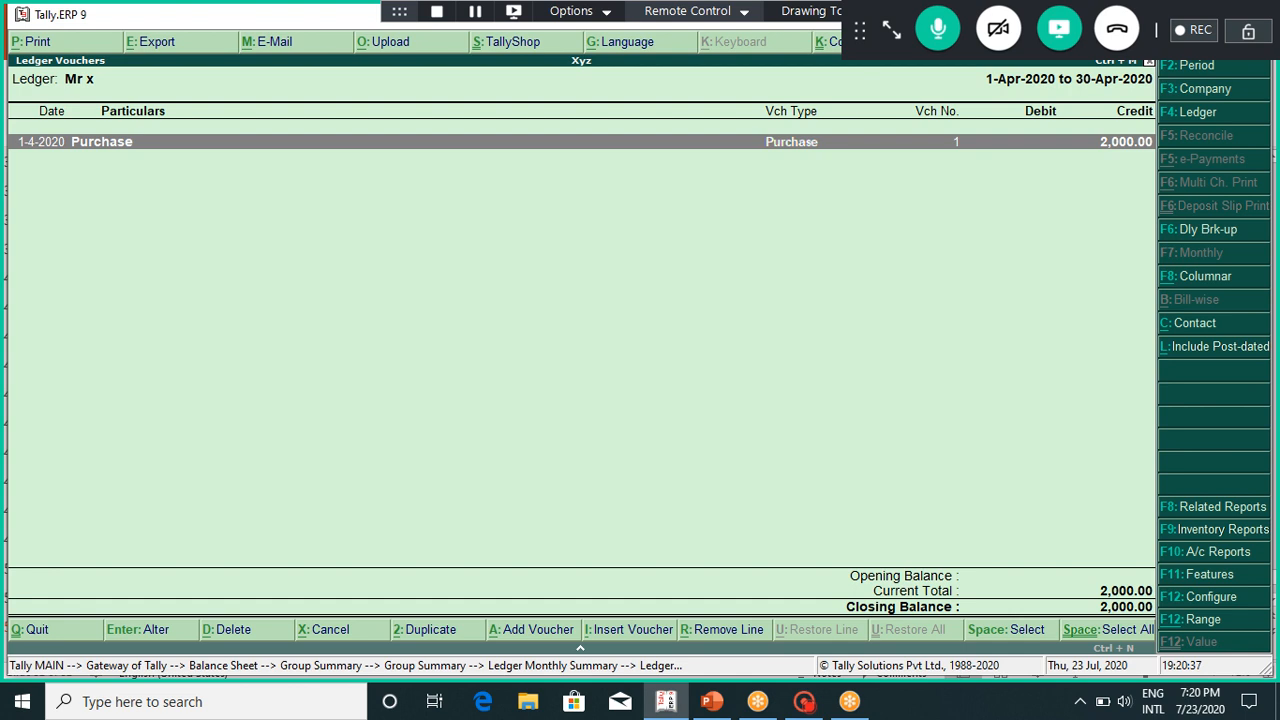
key("Escape")
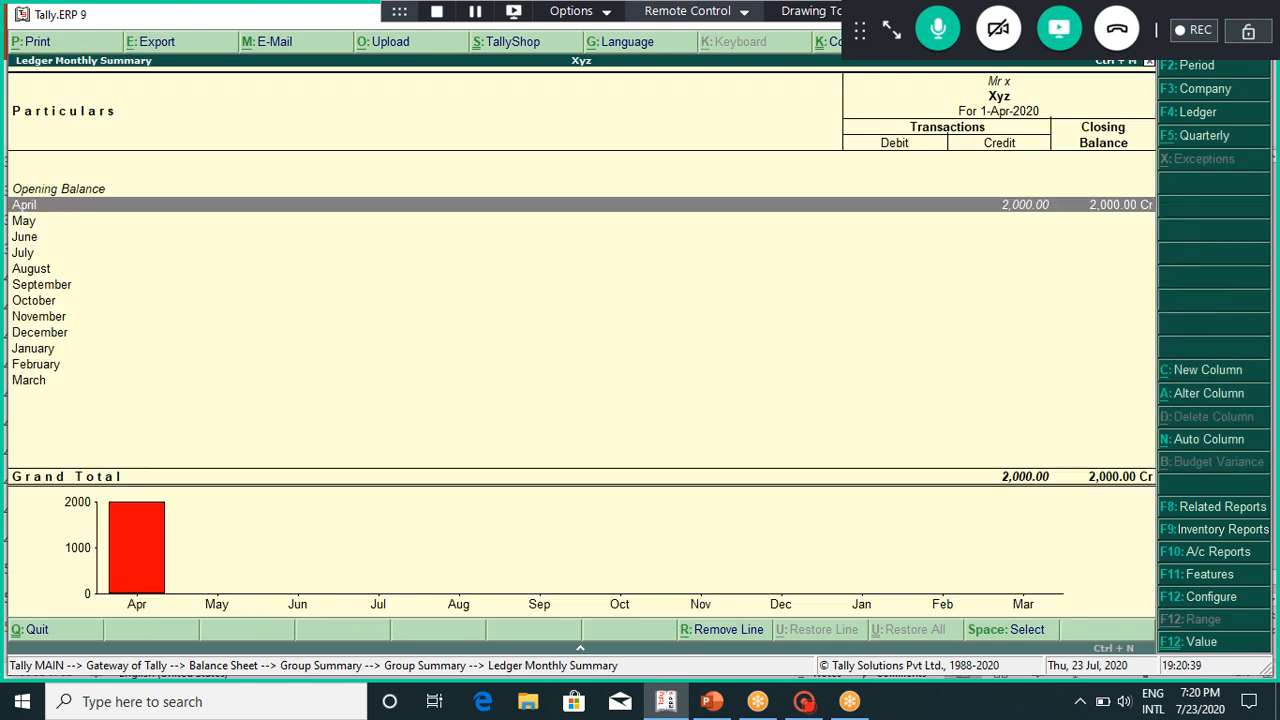
key("Escape")
key("Escape")
key("Escape")
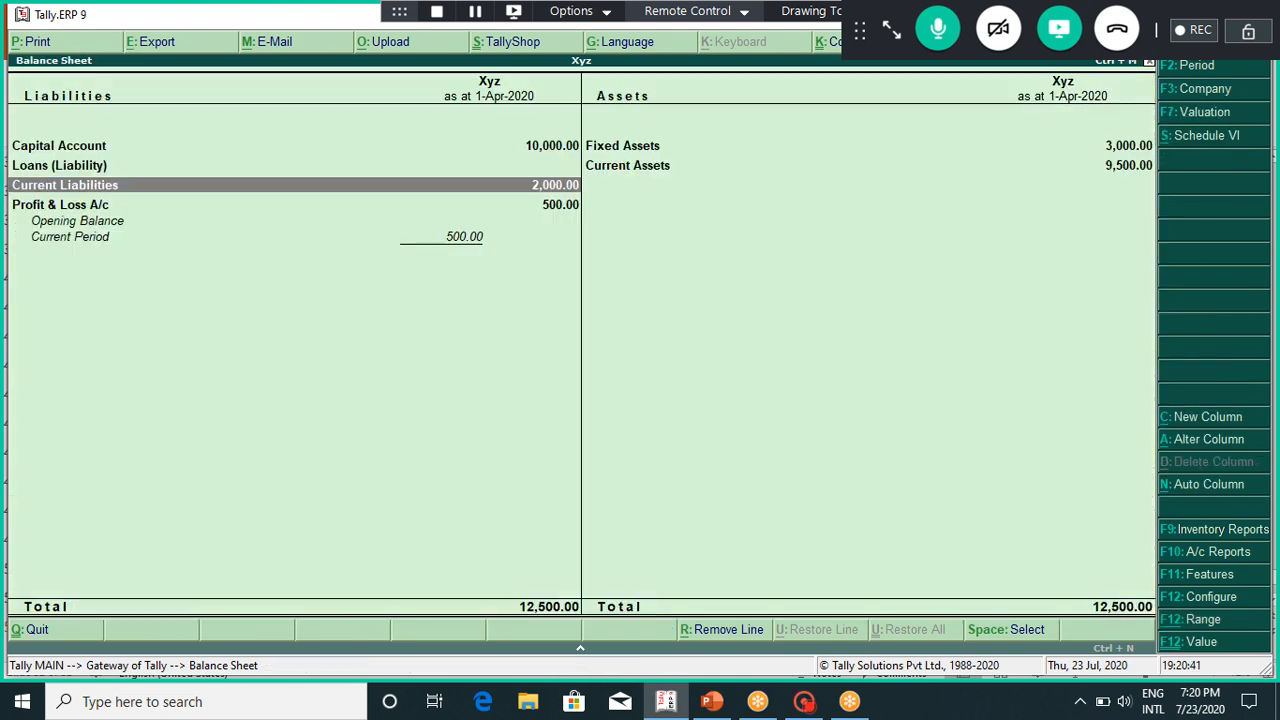
key("Down")
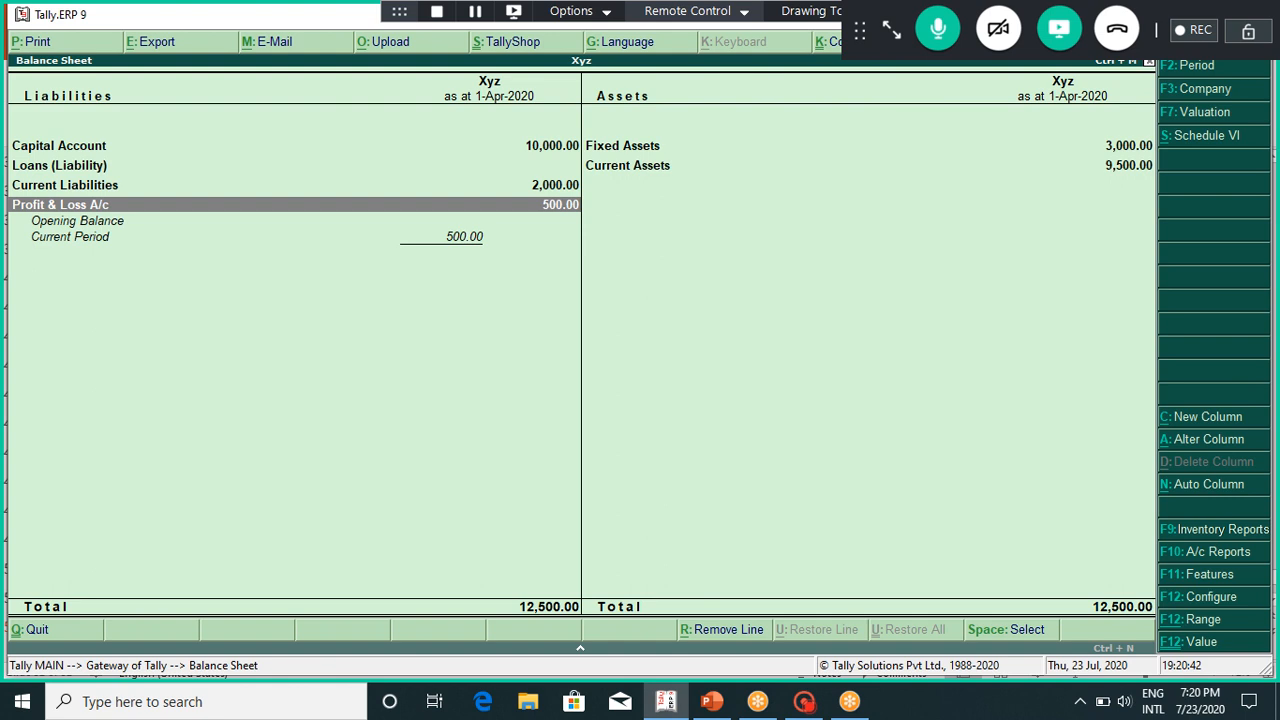
key("Return")
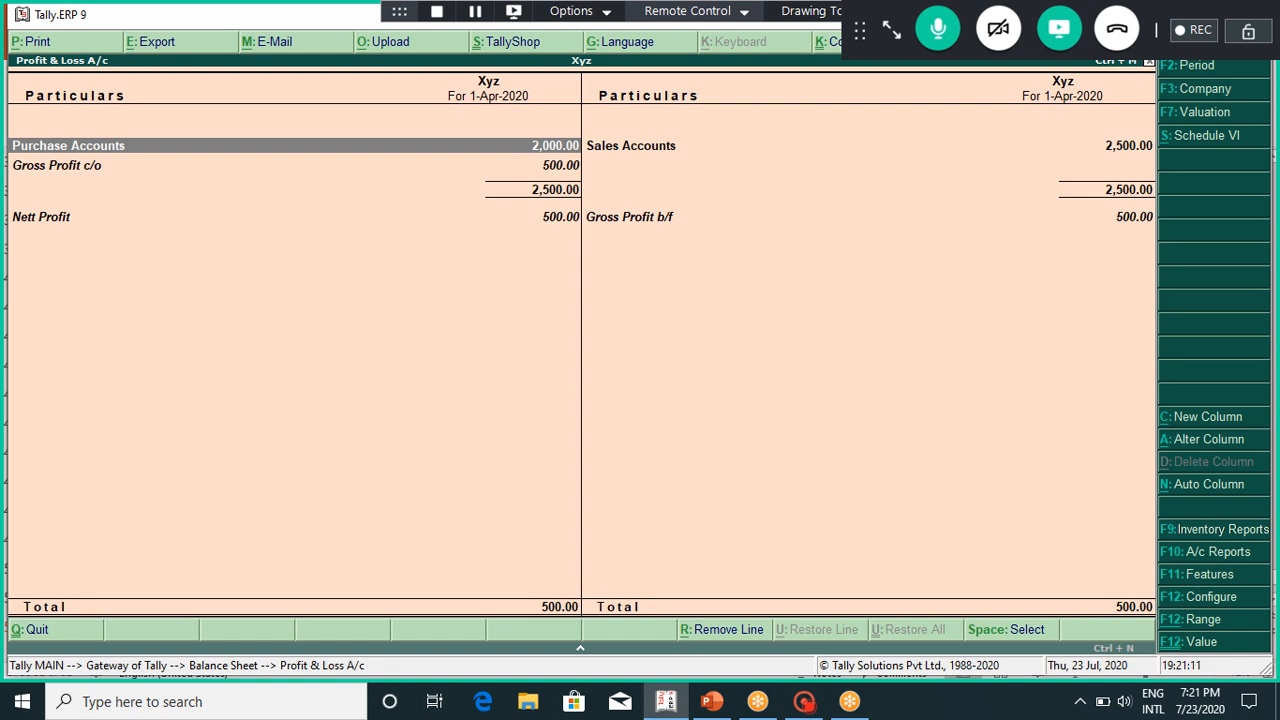
key("Escape")
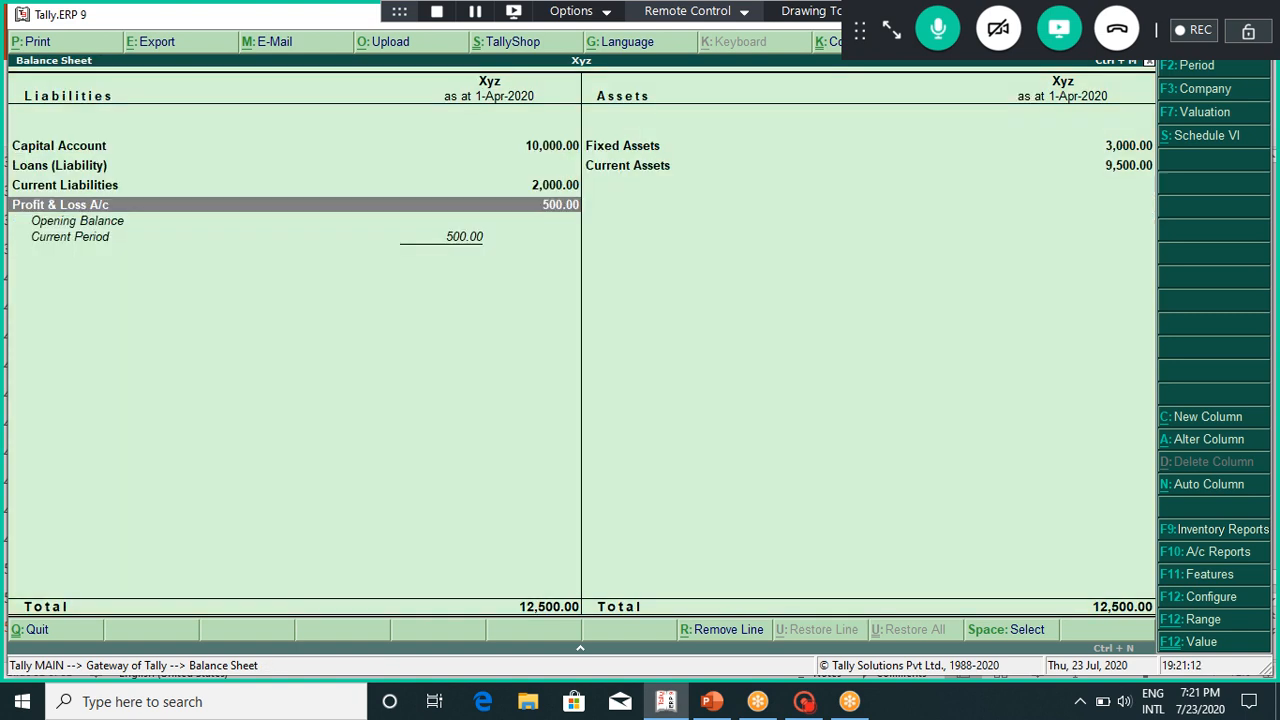
key("Right")
key("Up")
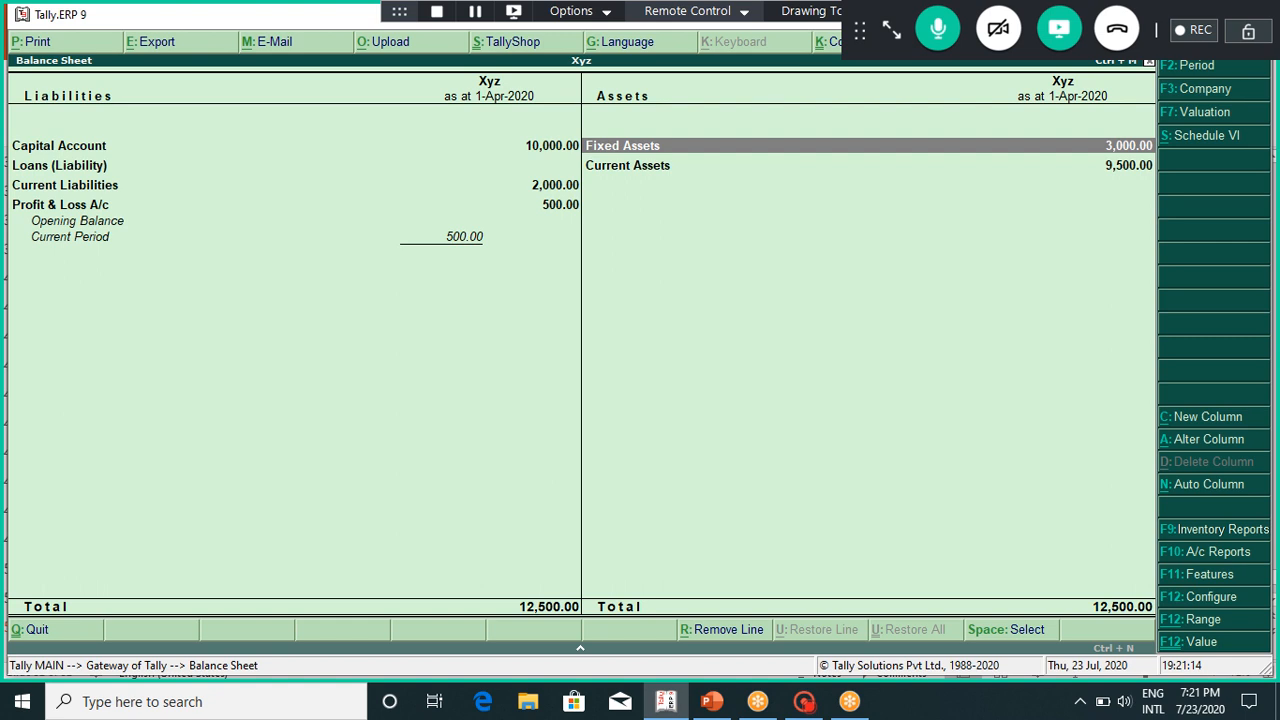
key("Return")
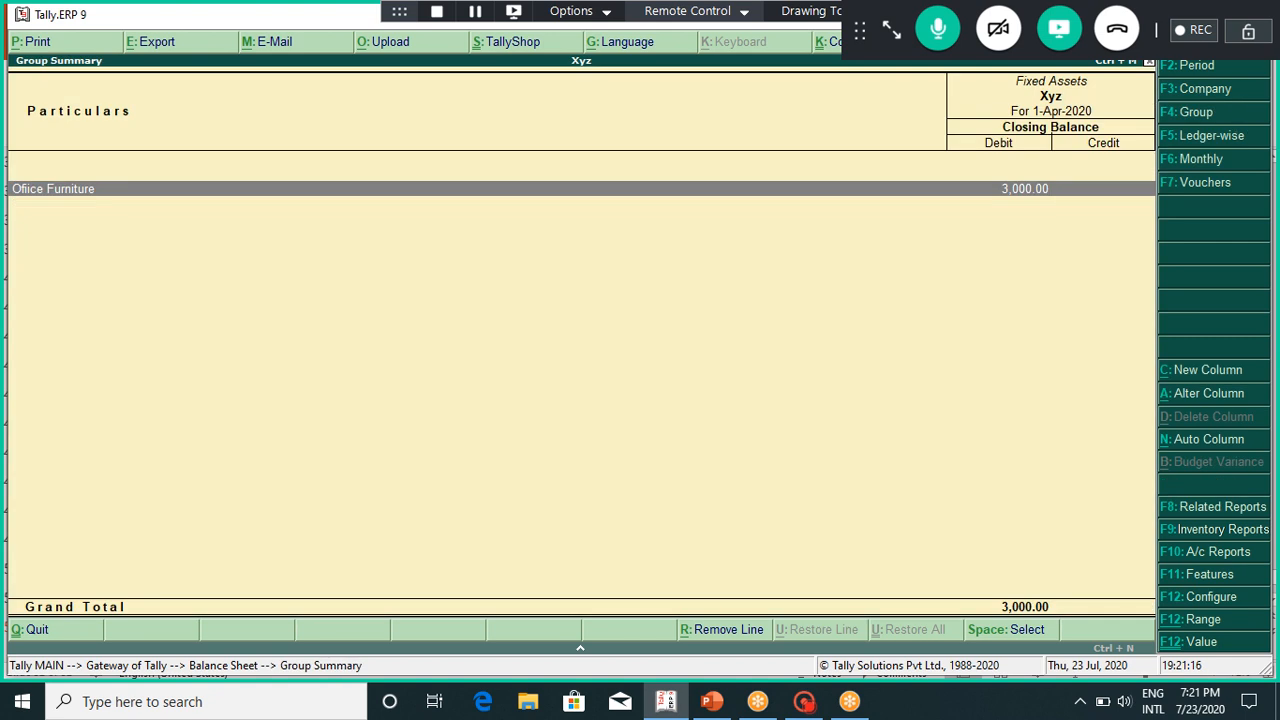
key("Escape")
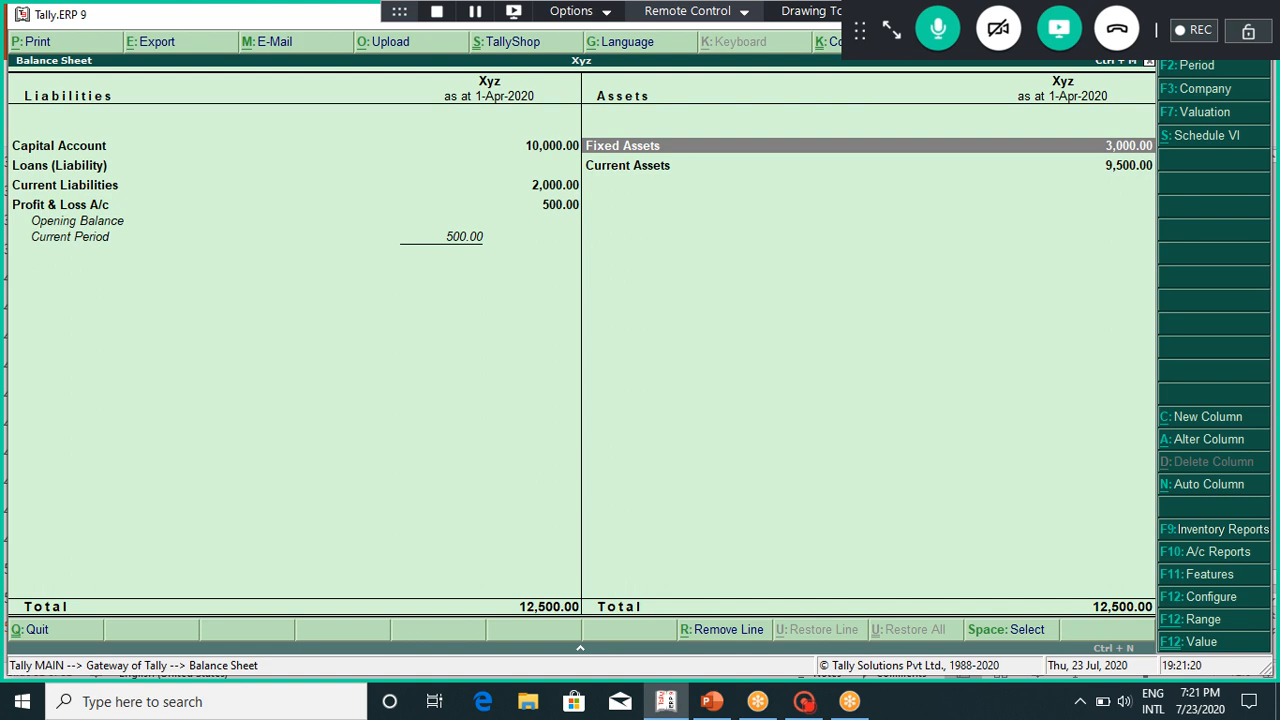
key("Return")
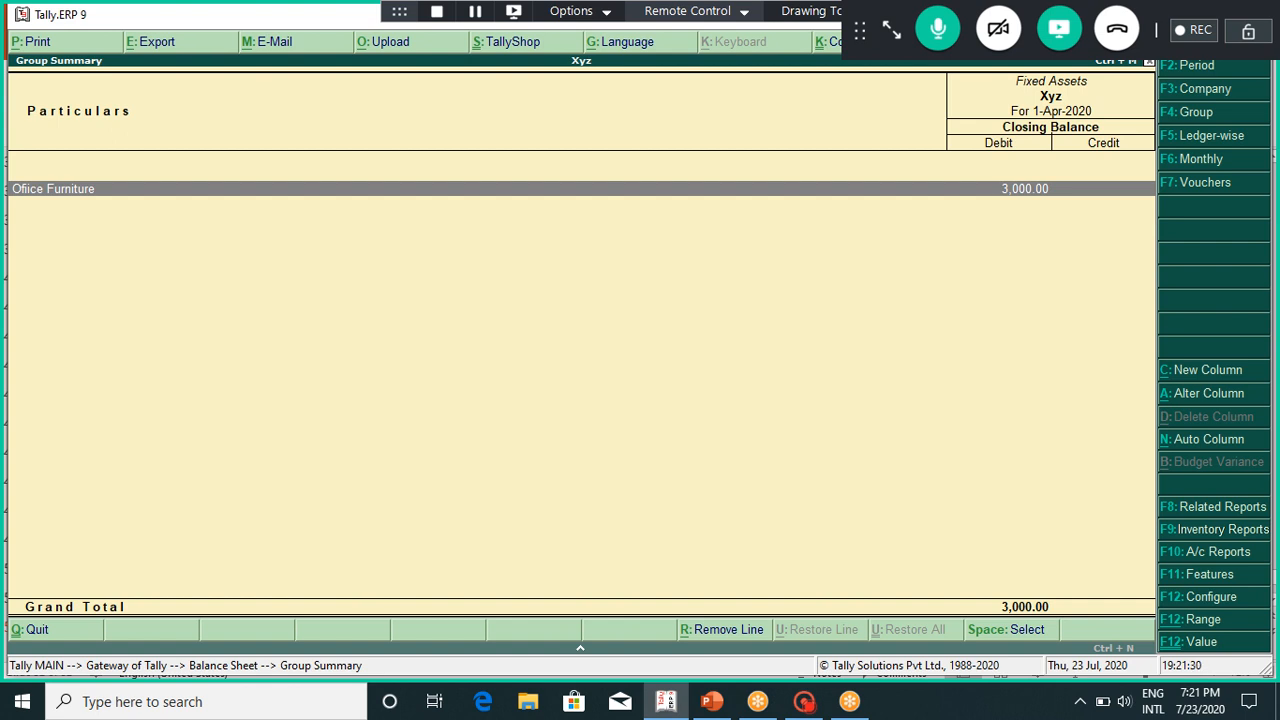
key("Return")
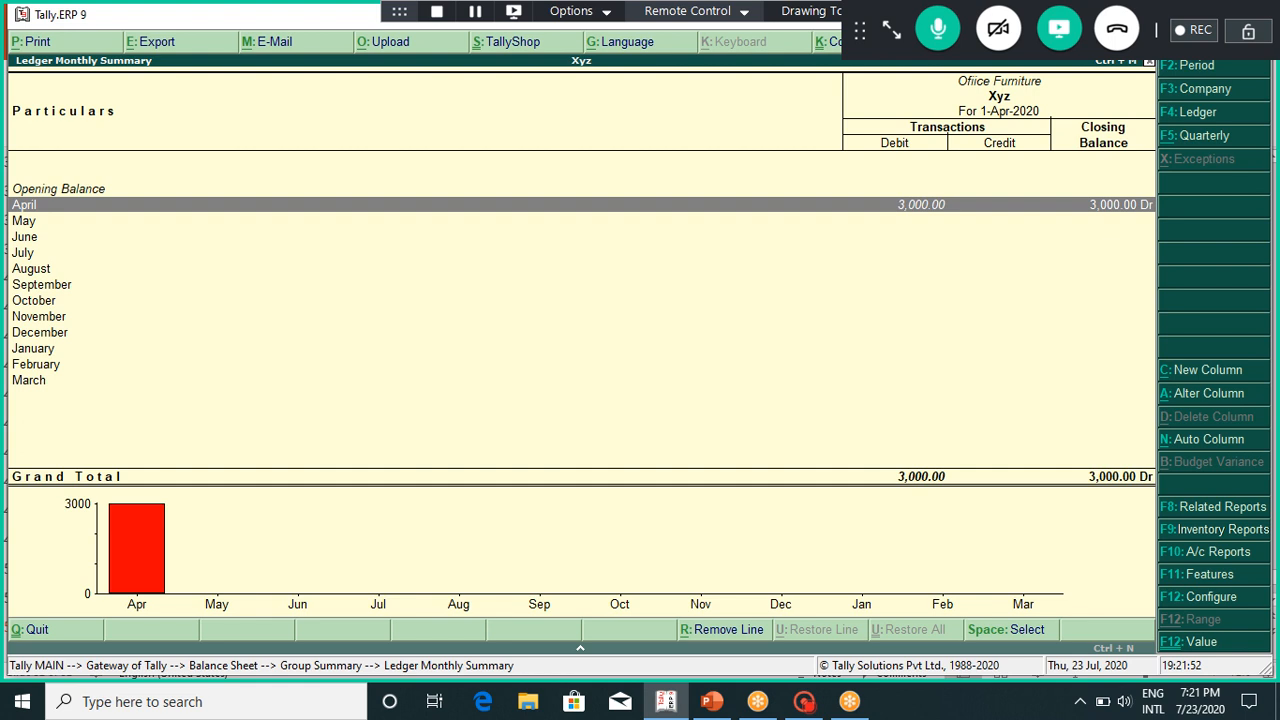
key("Escape")
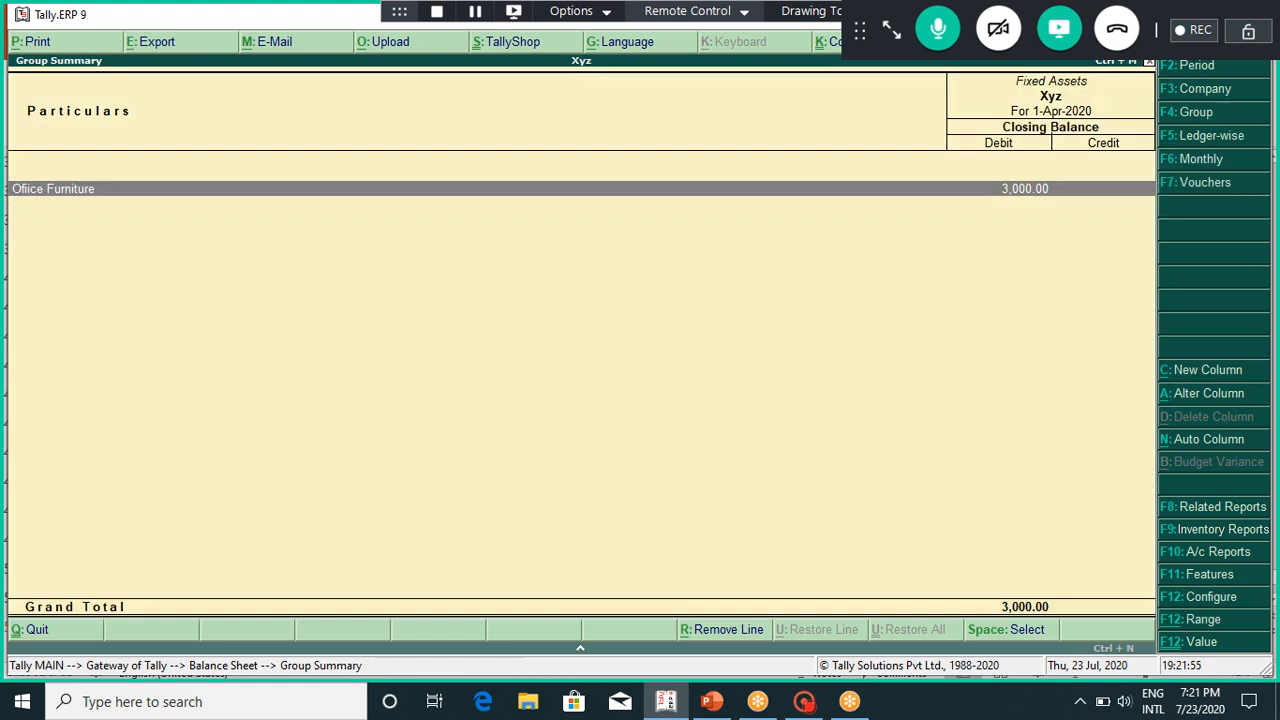
key("Escape")
key("Down")
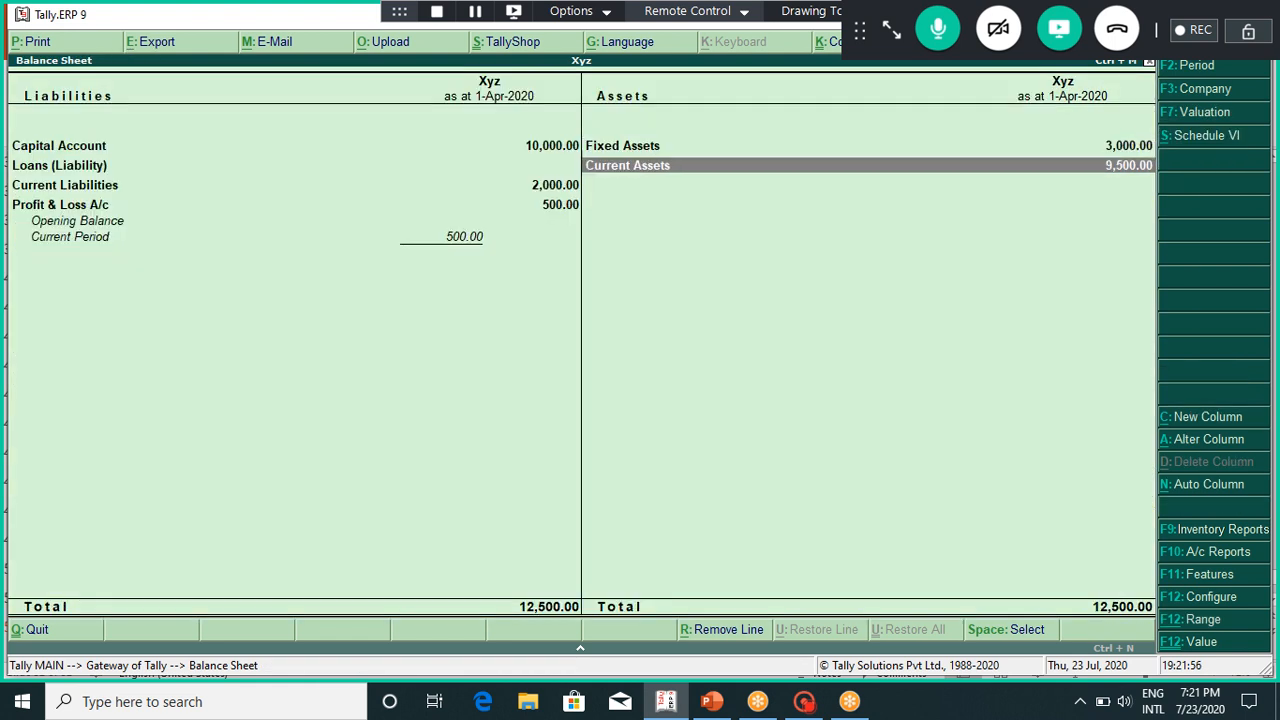
key("Return")
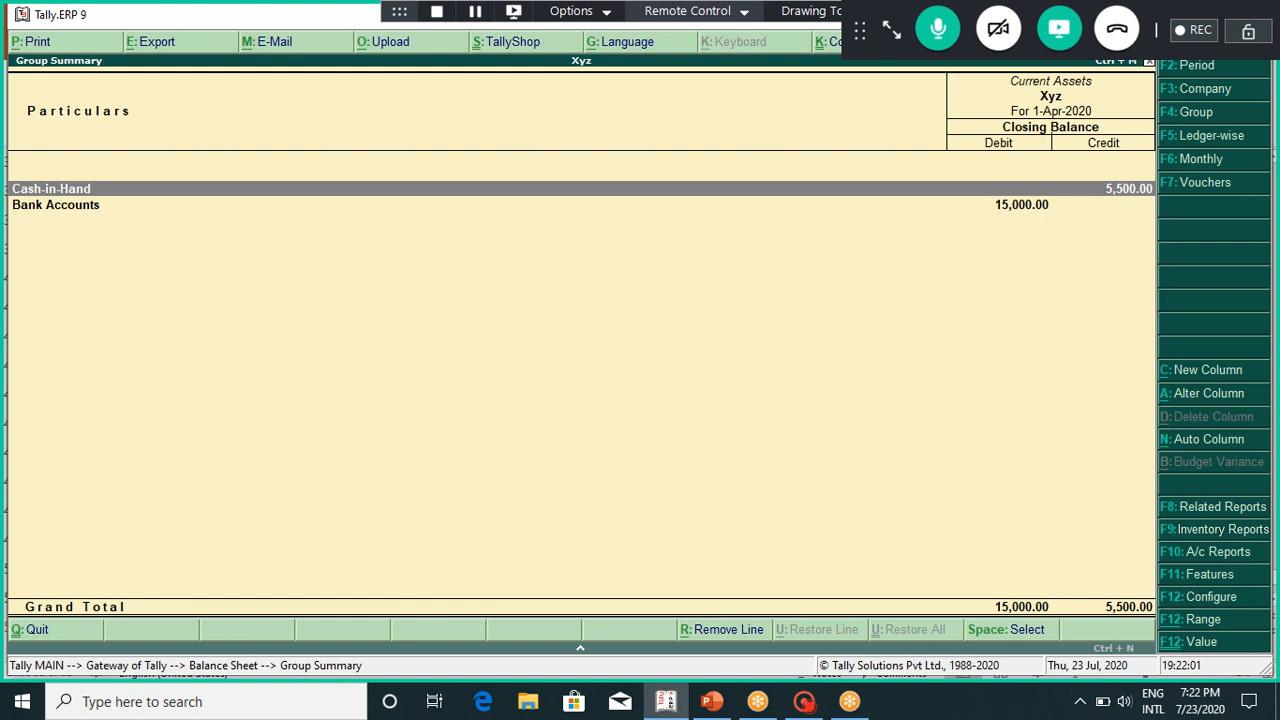
key("Return")
key("Return")
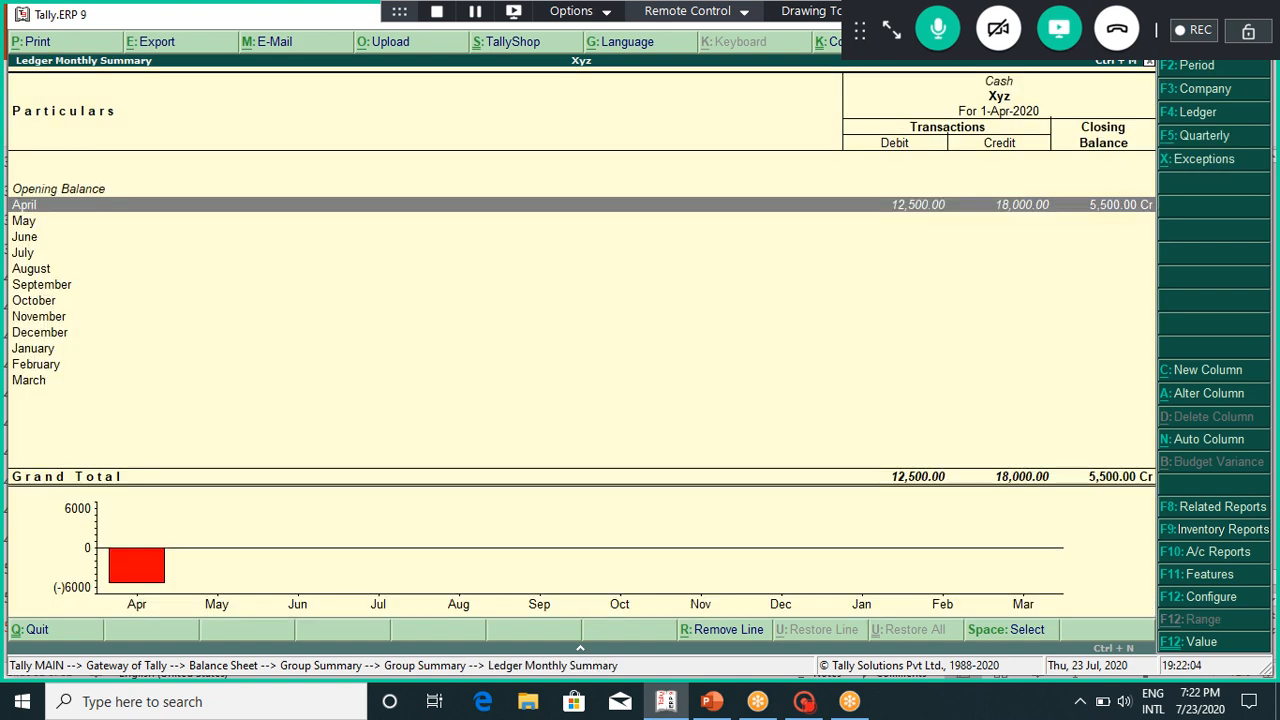
key("Return")
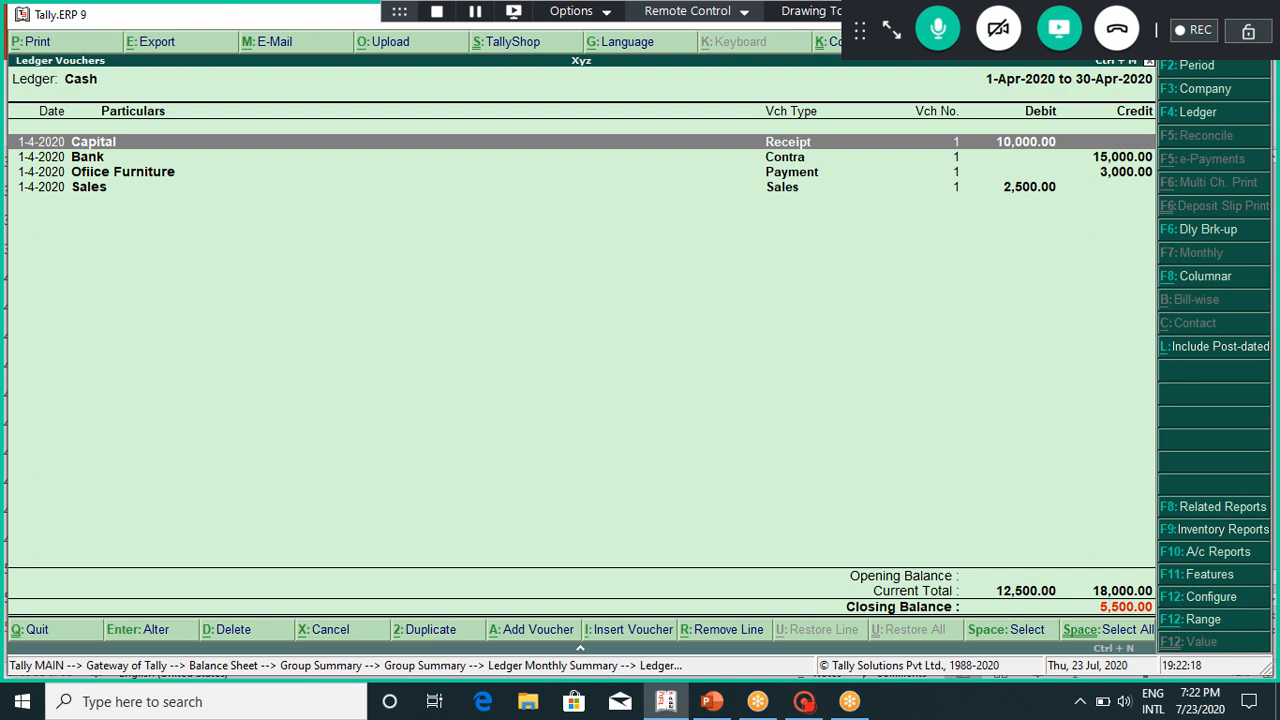
key("Escape")
key("Escape")
key("Escape")
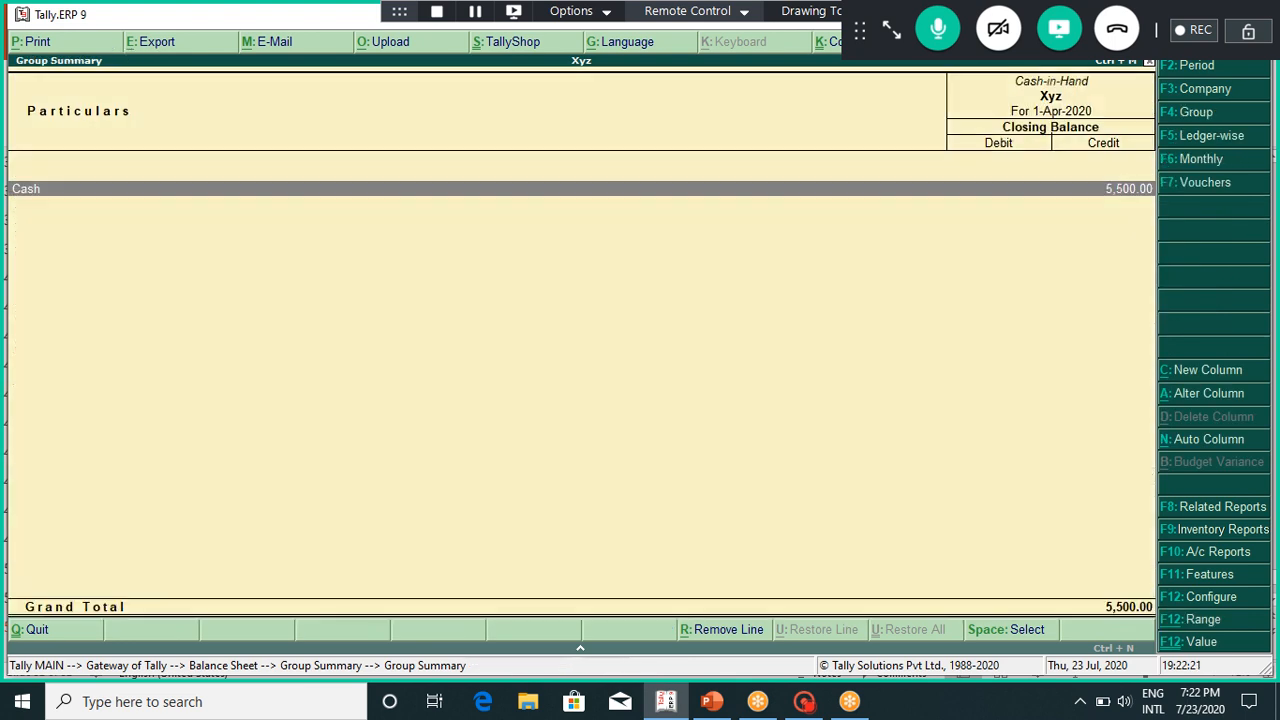
key("Escape")
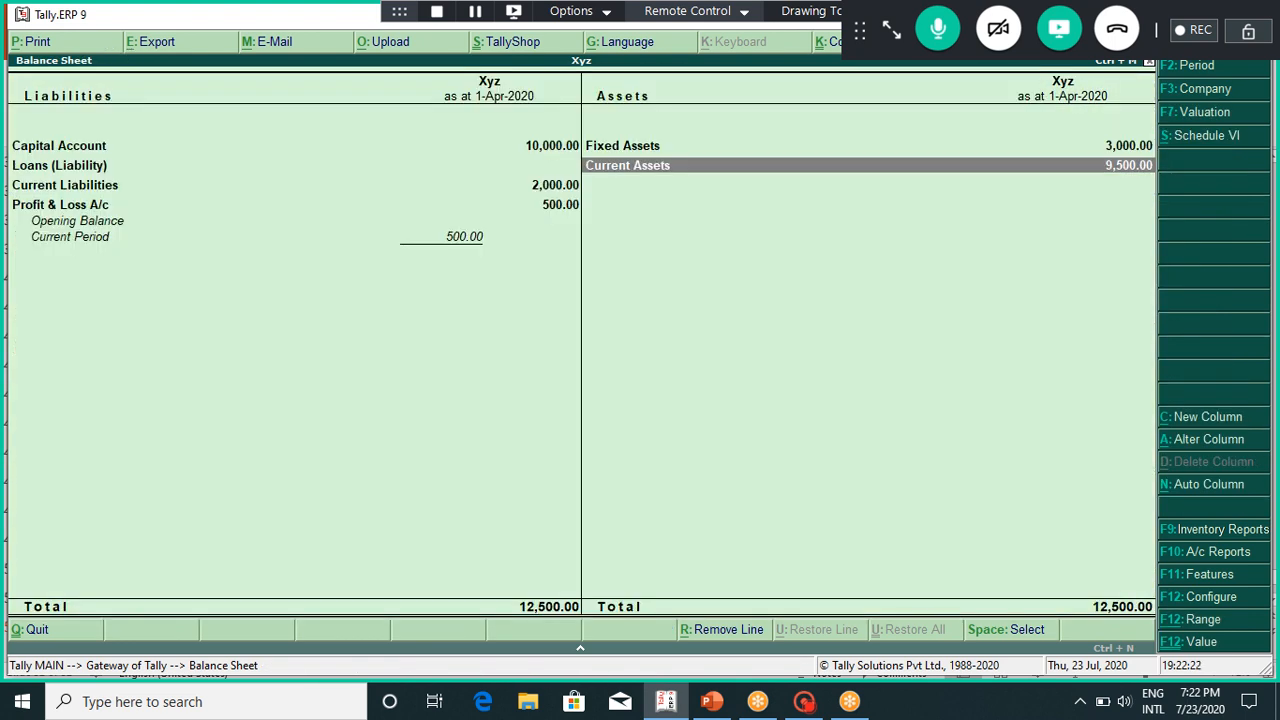
key("Return")
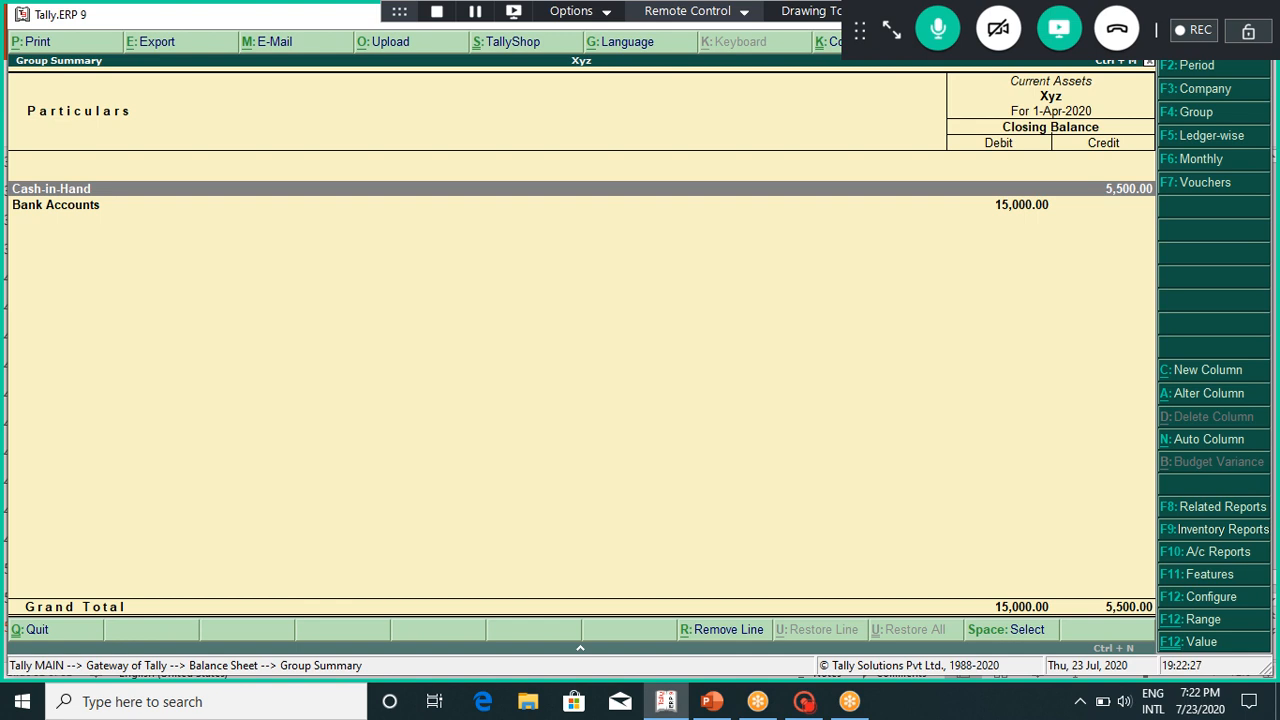
key("Return")
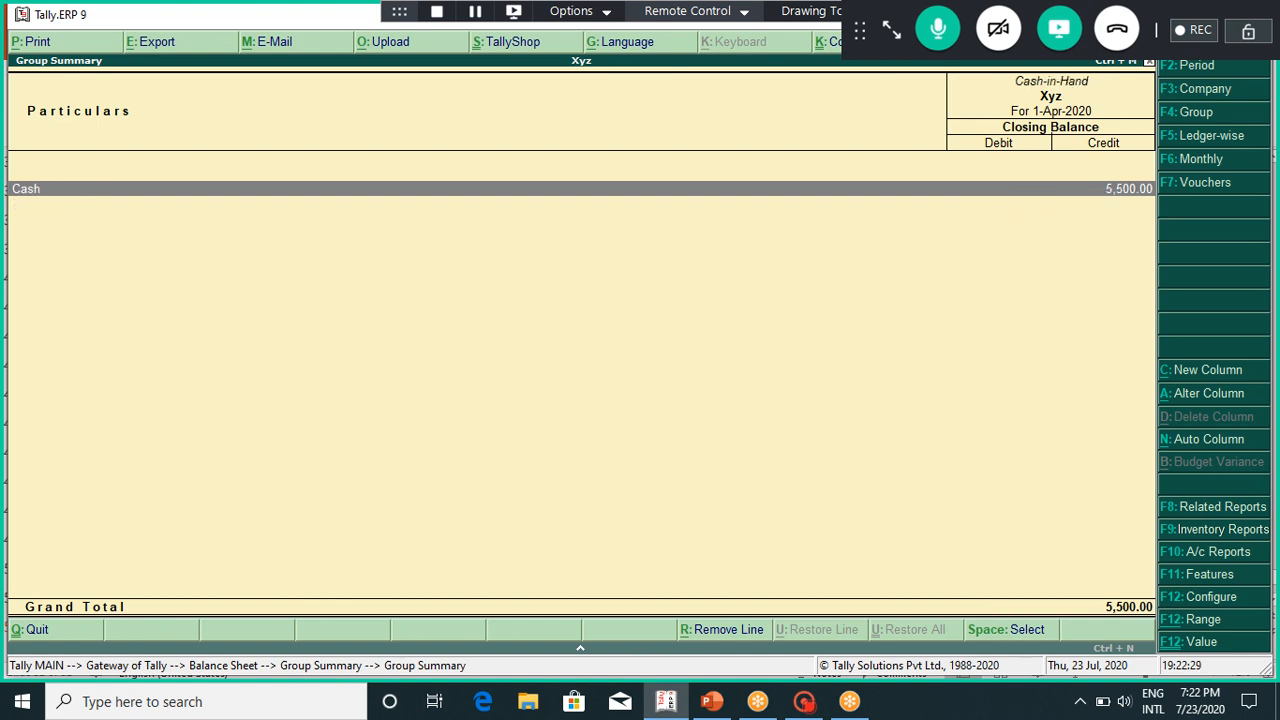
key("Return")
key("Return")
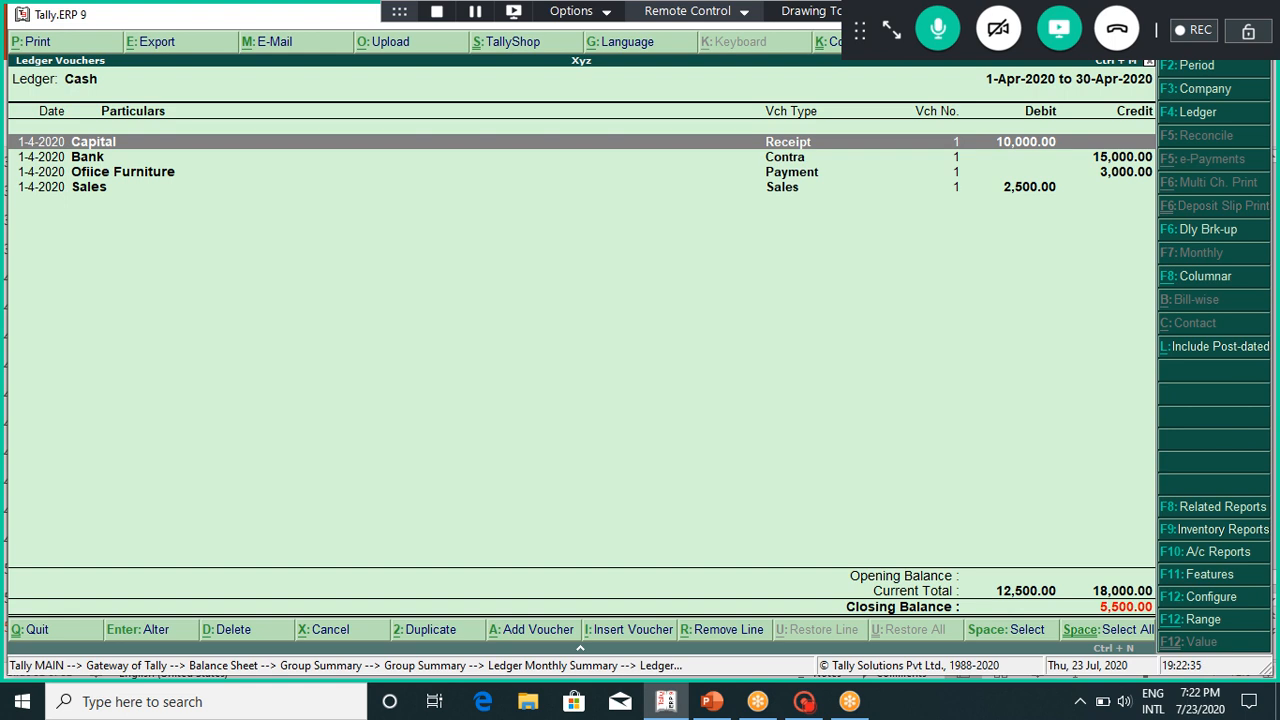
key("Escape")
key("Return")
key("Escape")
key("Escape")
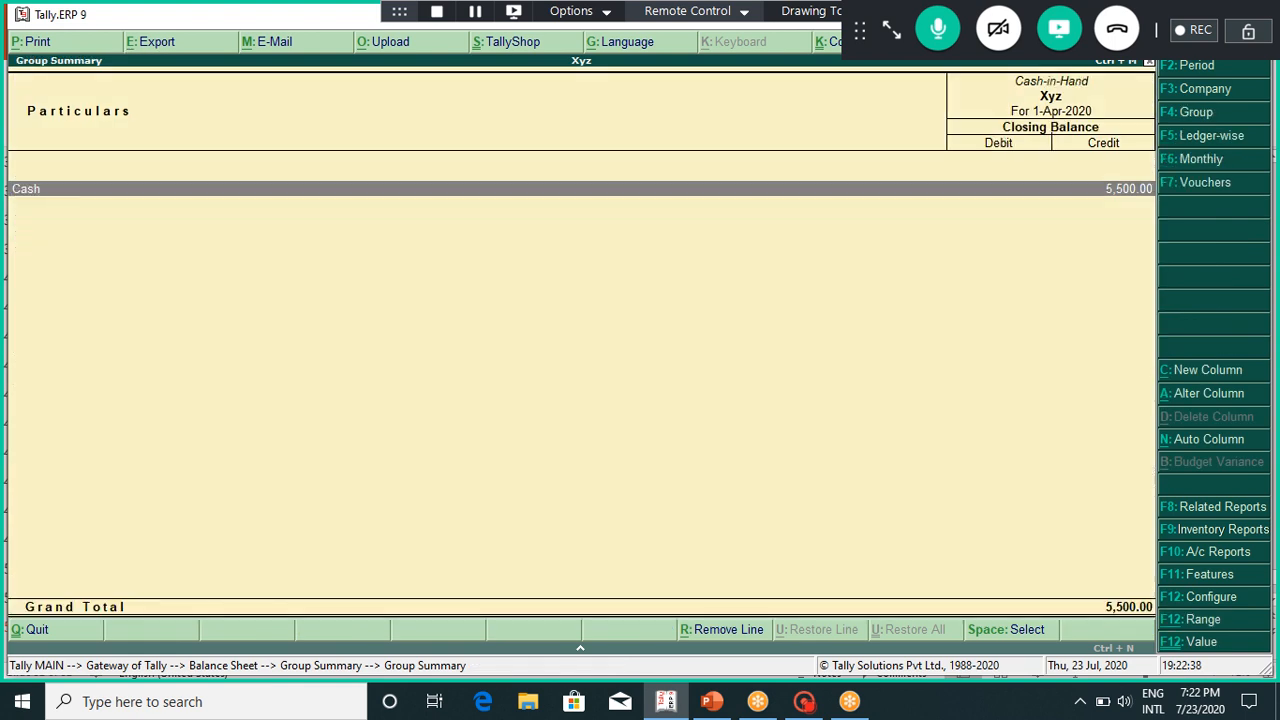
key("Escape")
key("Escape")
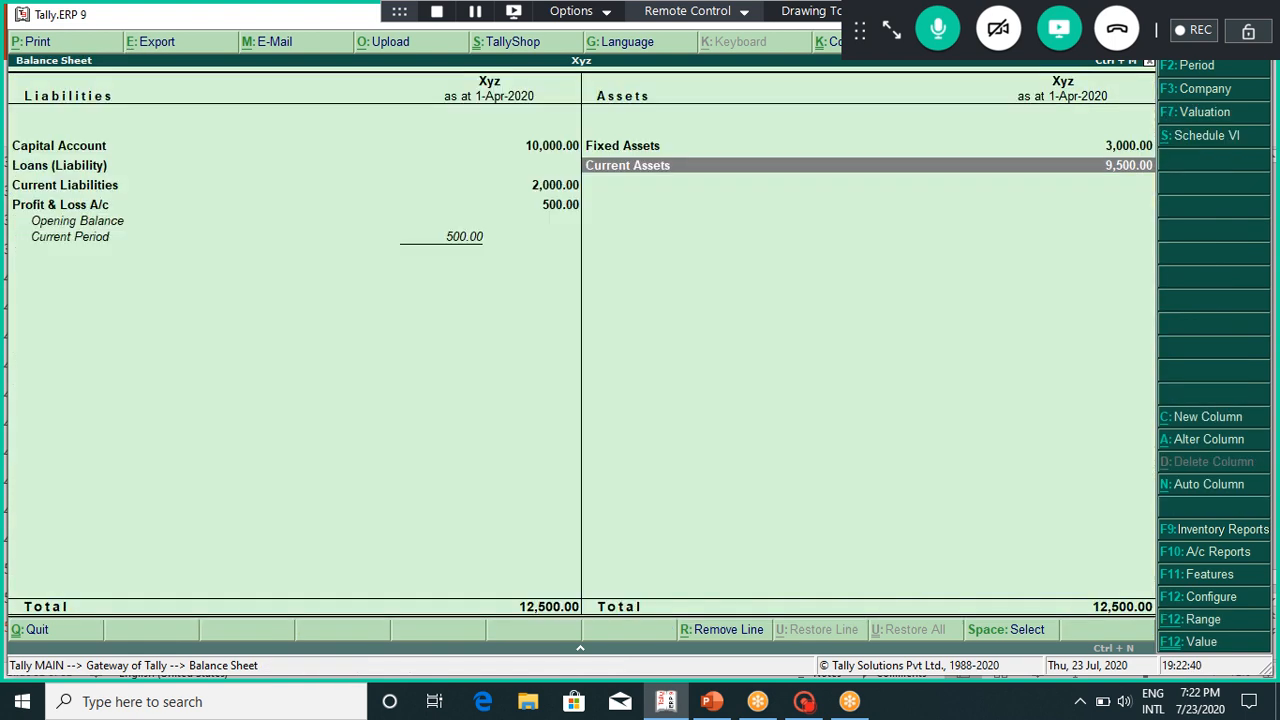
key("Return")
key("Down")
key("Return")
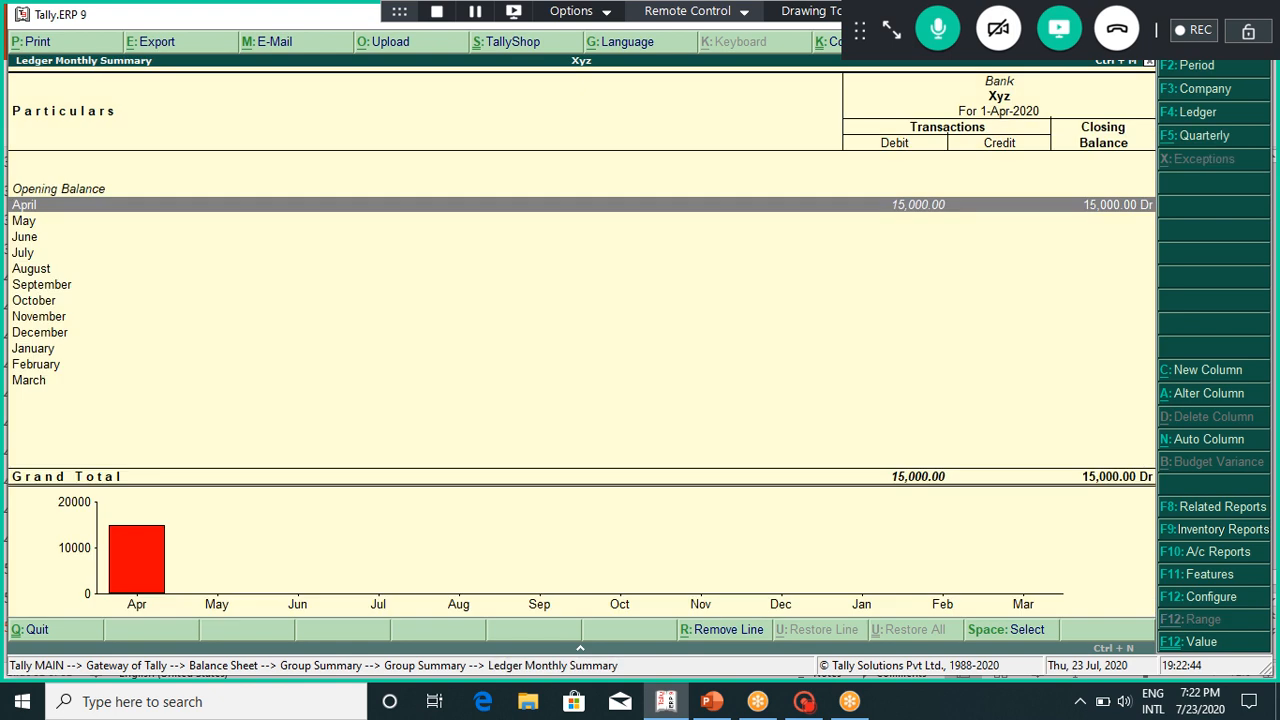
key("Return")
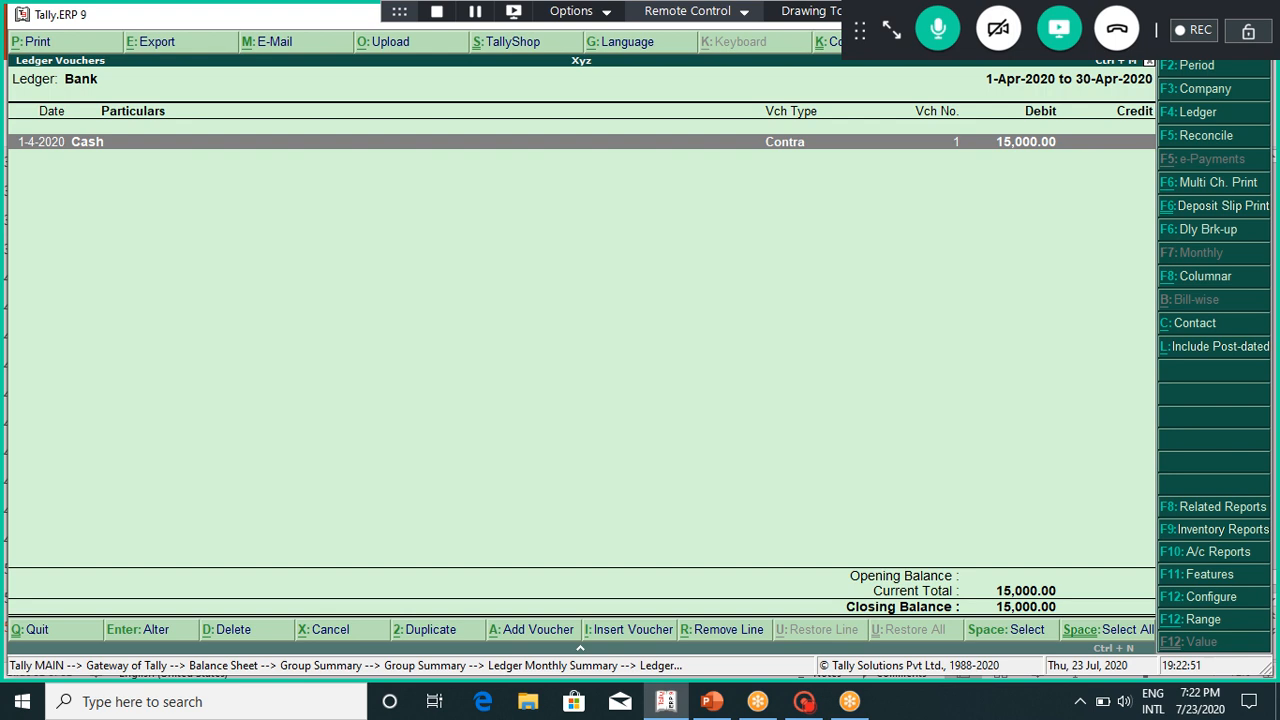
key("Escape")
key("Escape")
key("Escape")
key("Escape")
key("Escape")
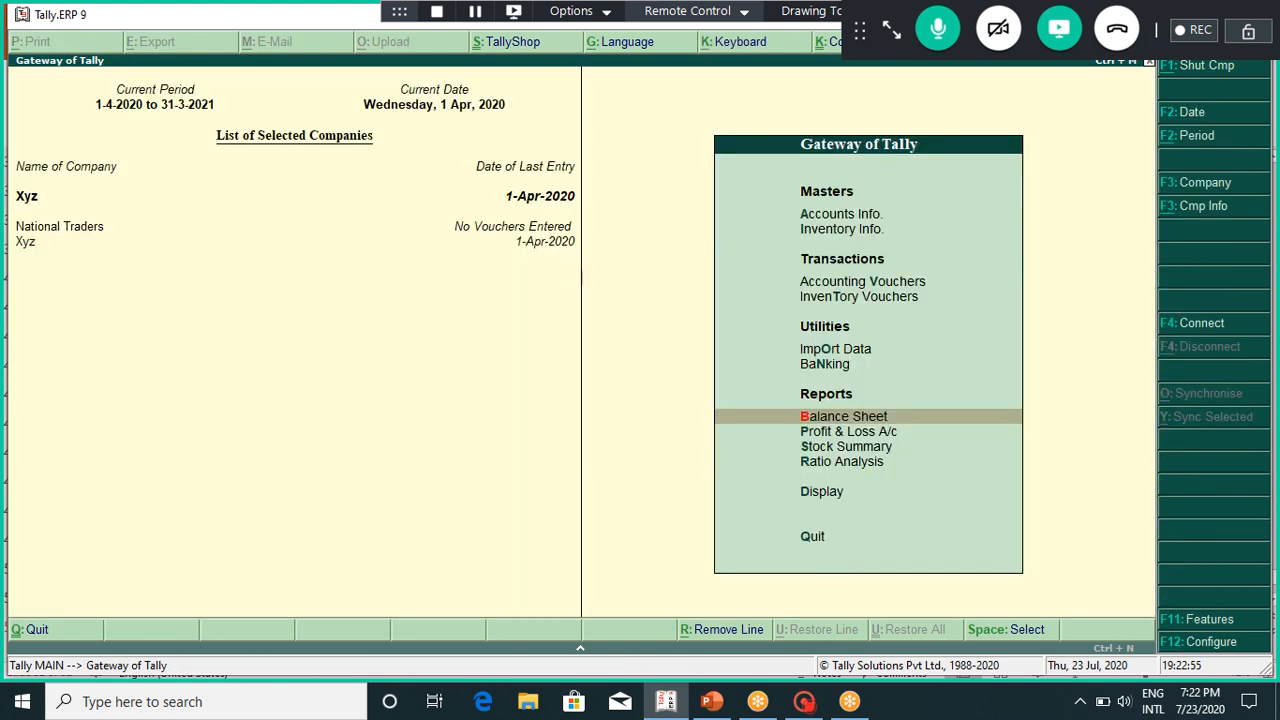
key("Return")
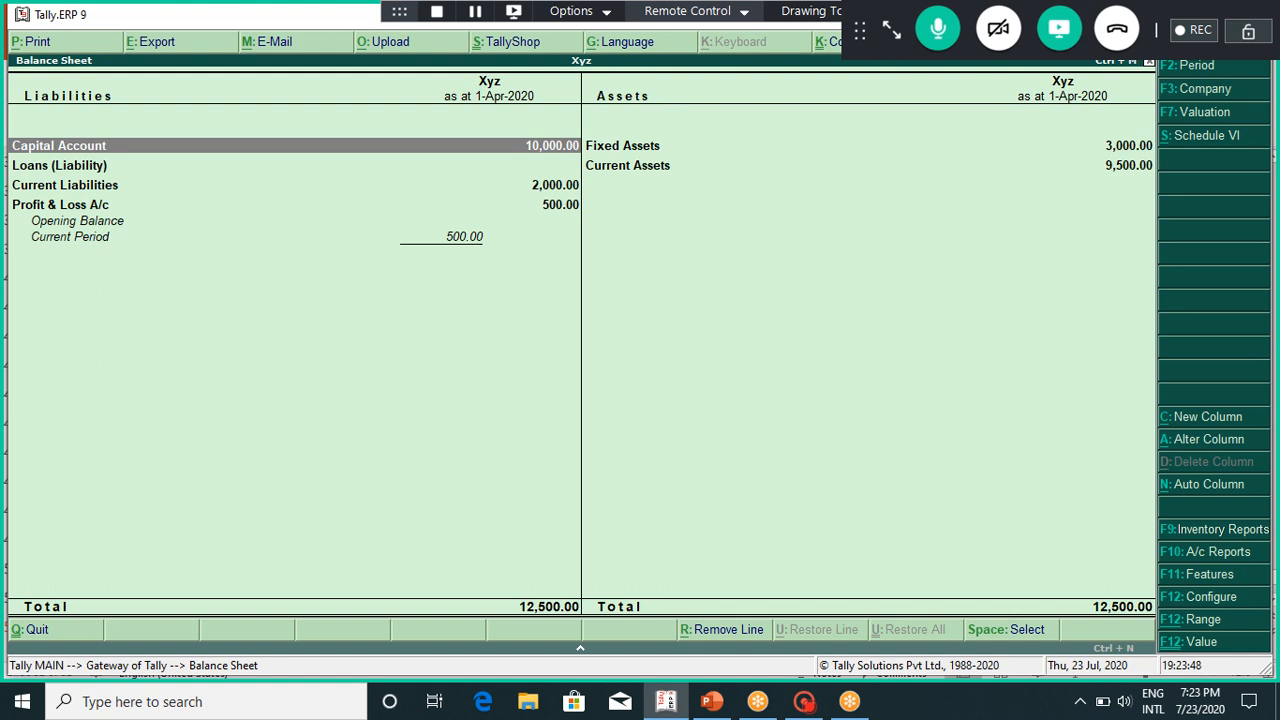
Step: Close Xyz's Balance Sheet, balanced at 12,500.00, and return to the Gateway of Tally
key("Escape")
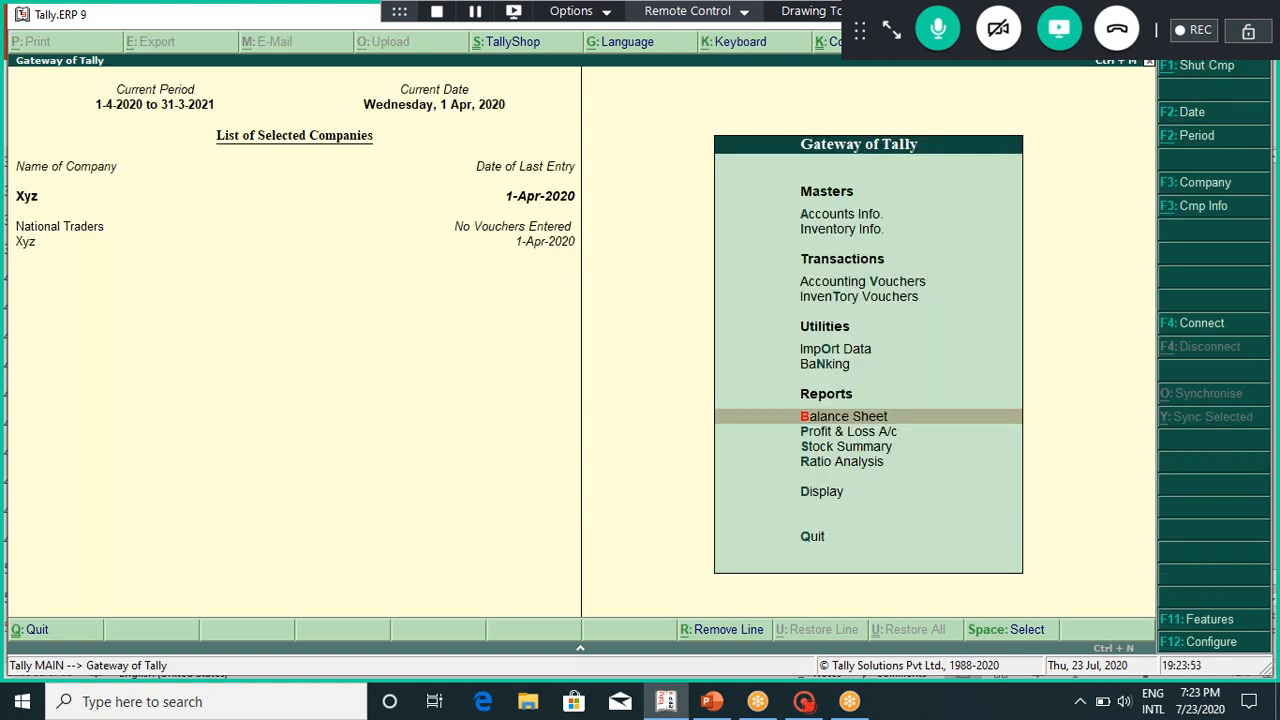
key("Down")
key("Return")
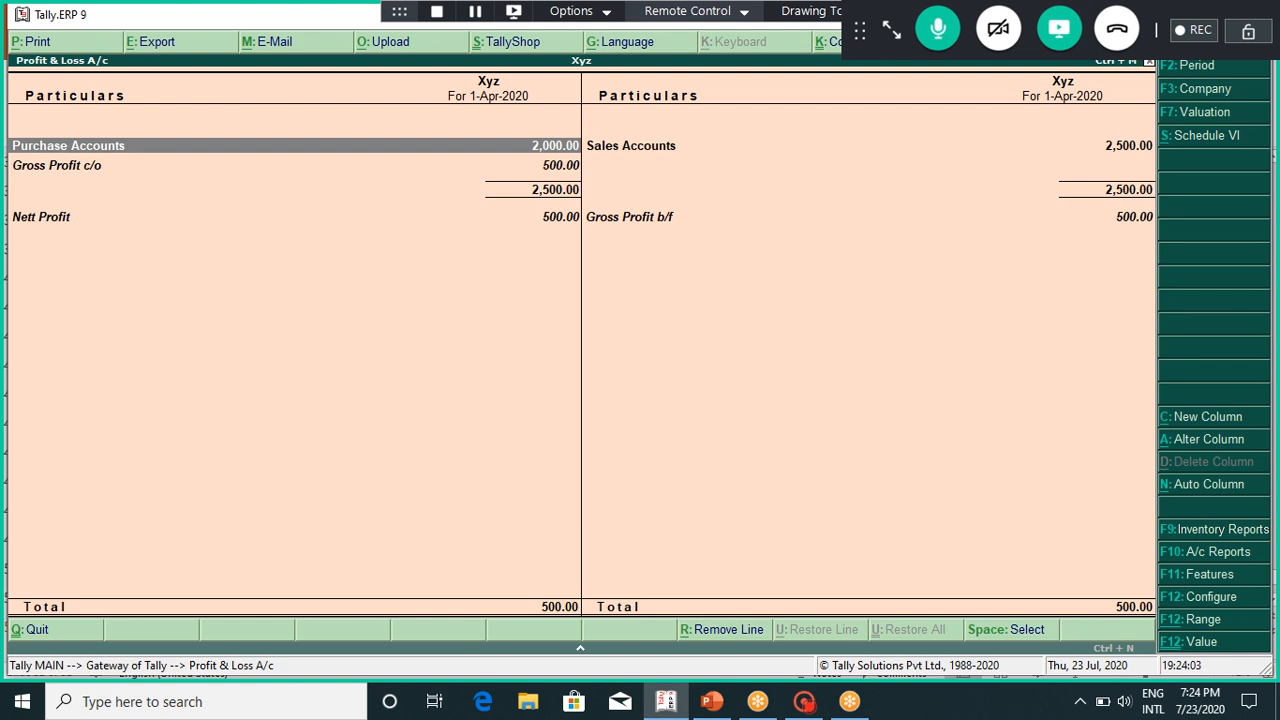
key("Escape")
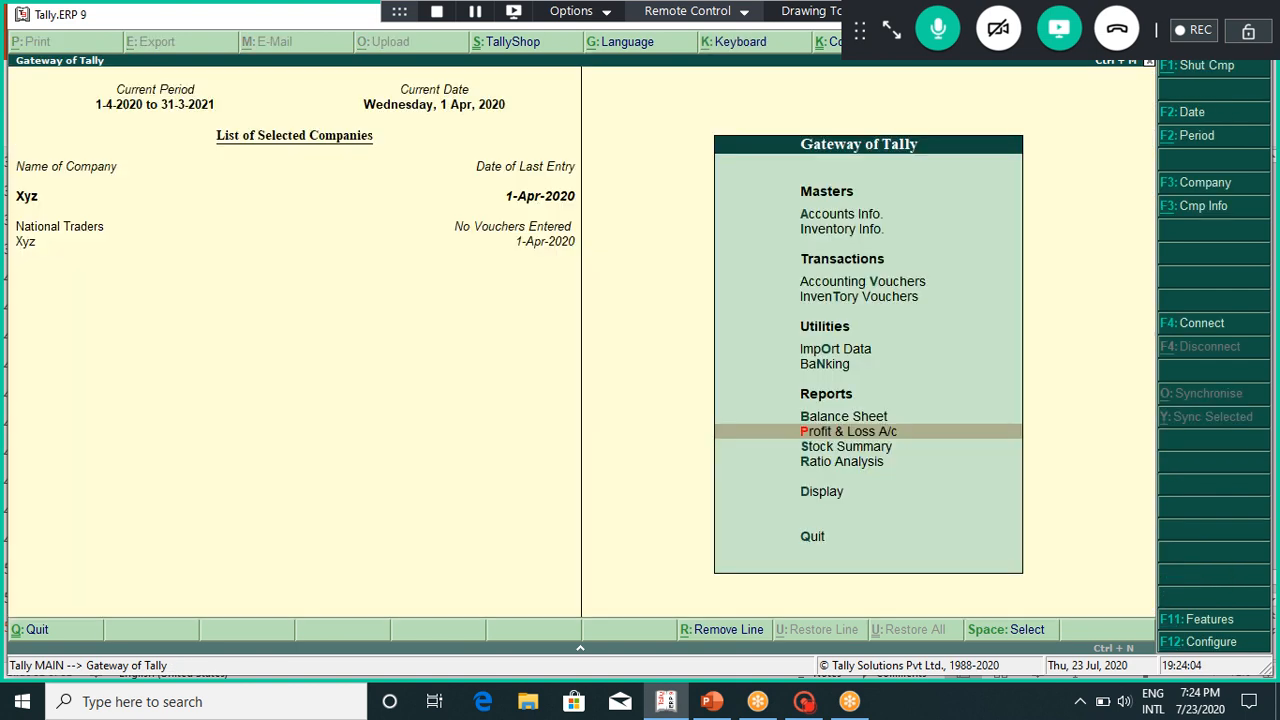
key("Down")
key("Return")
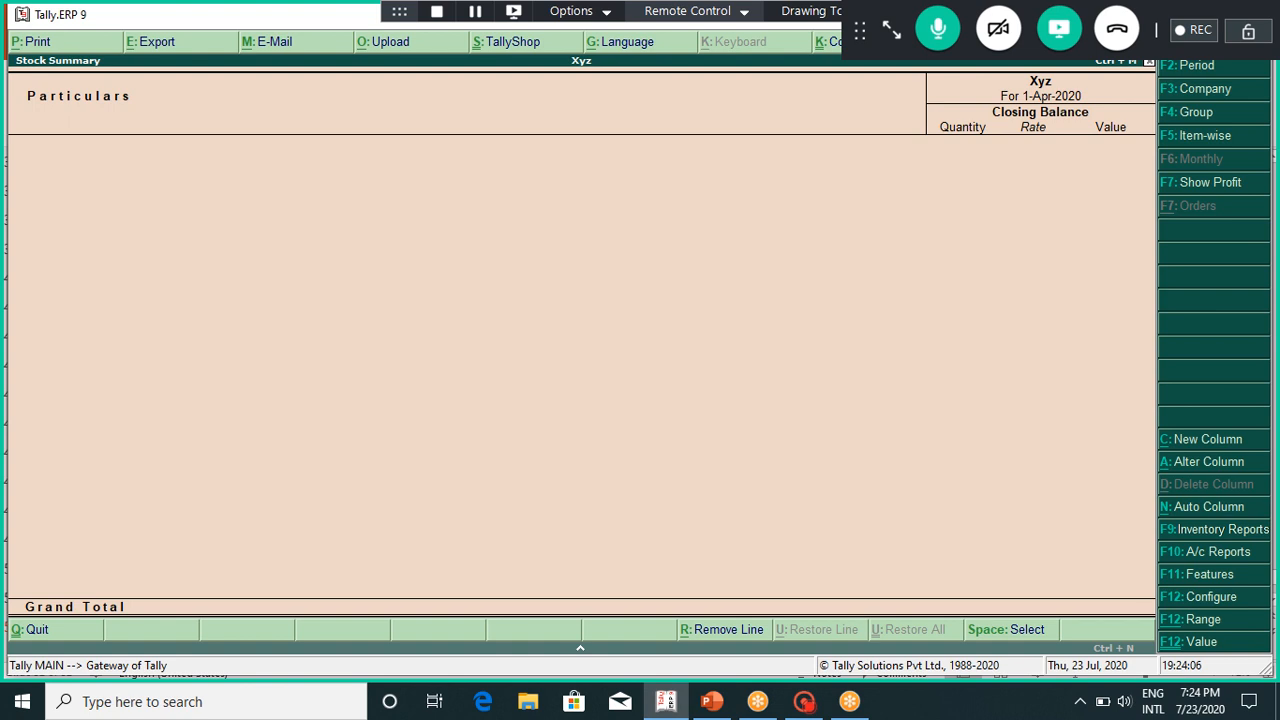
key("Escape")
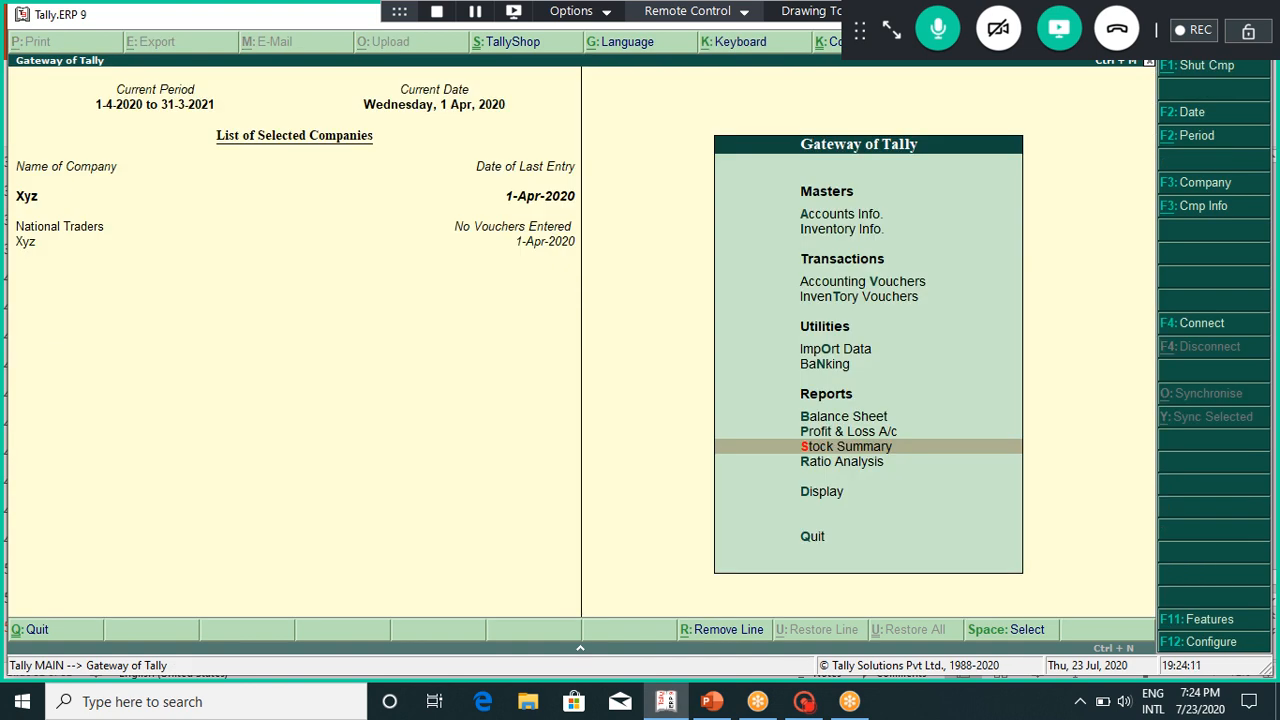
key("Down")
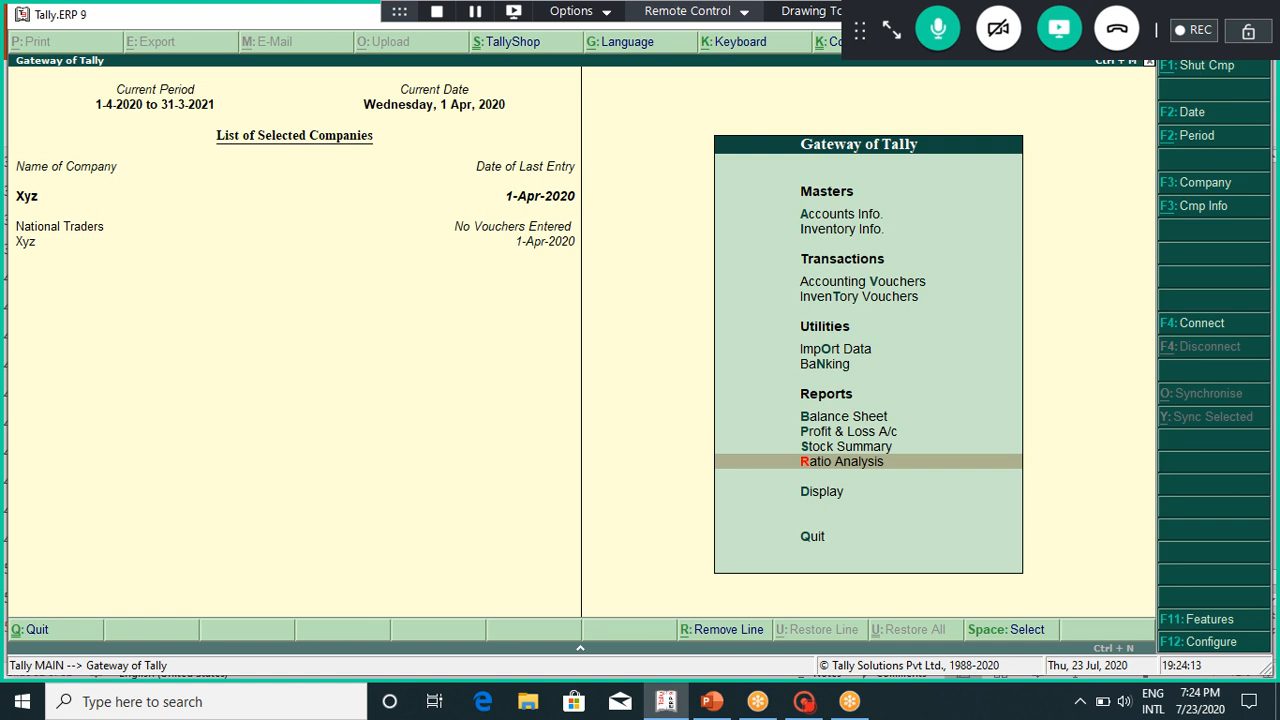
key("Return")
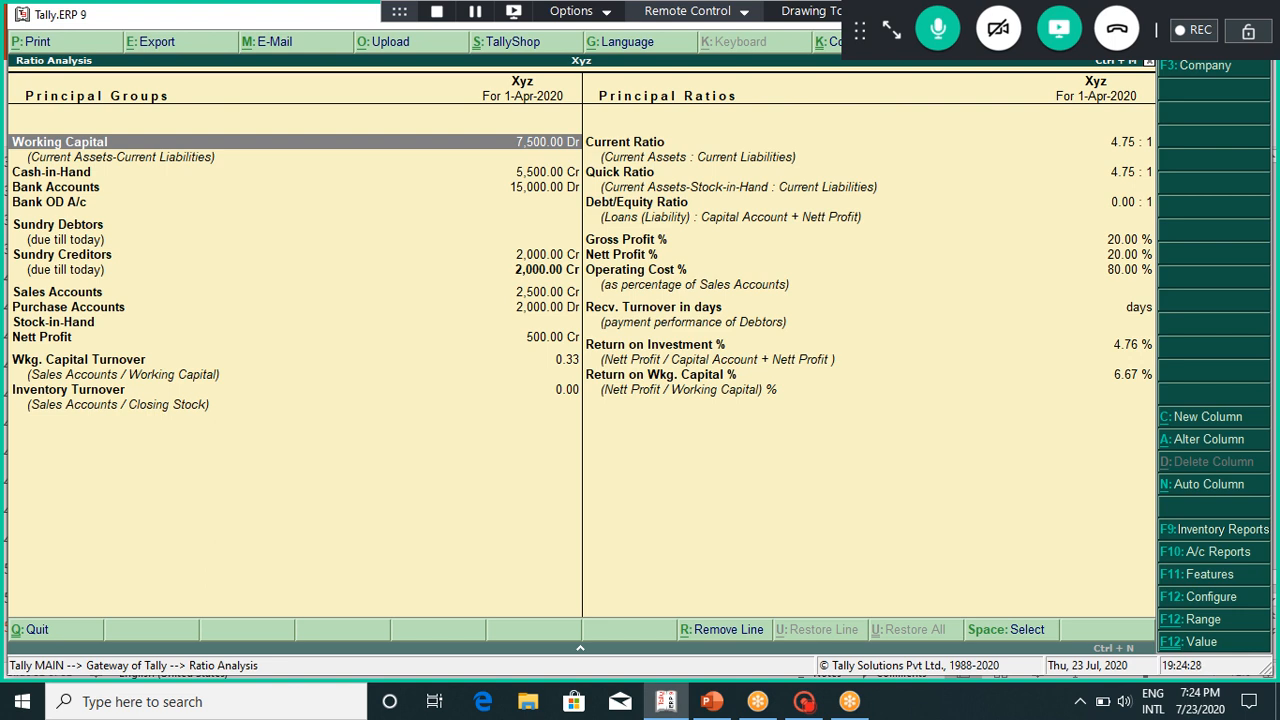
key("Escape")
key("Down")
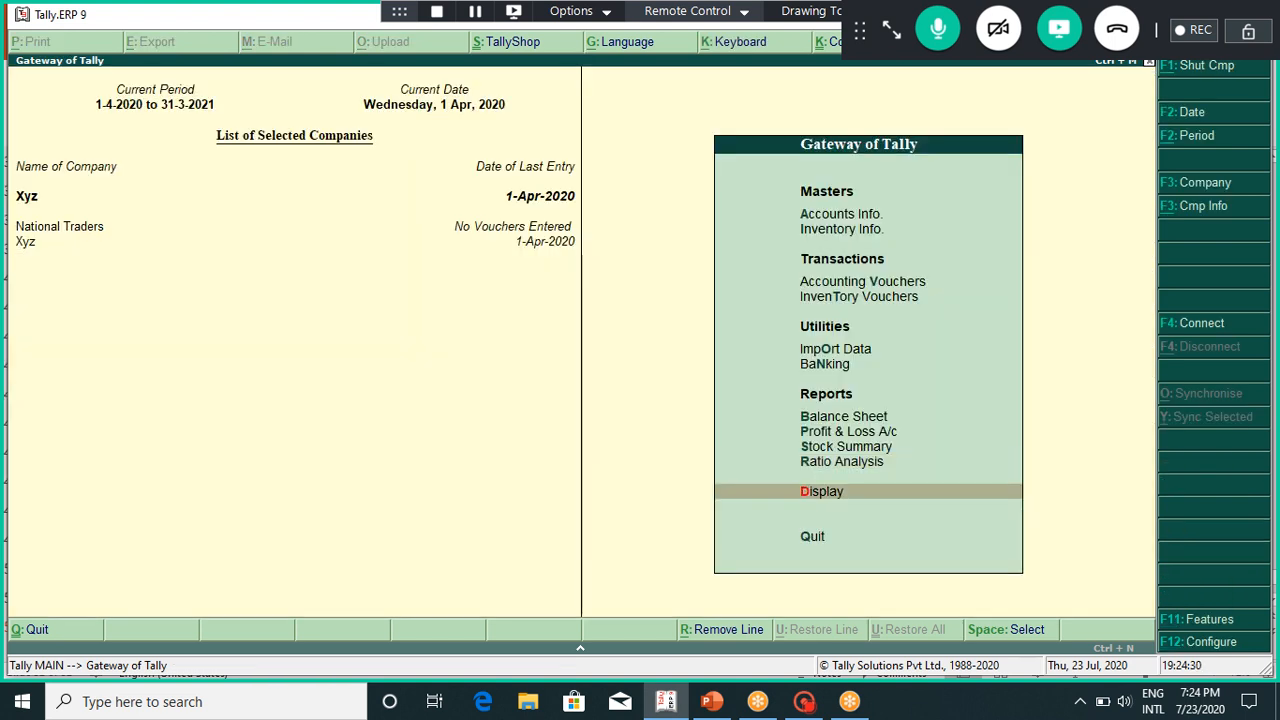
Step: View the Trial Balance and drill into the Capital Account group details
key("Return")
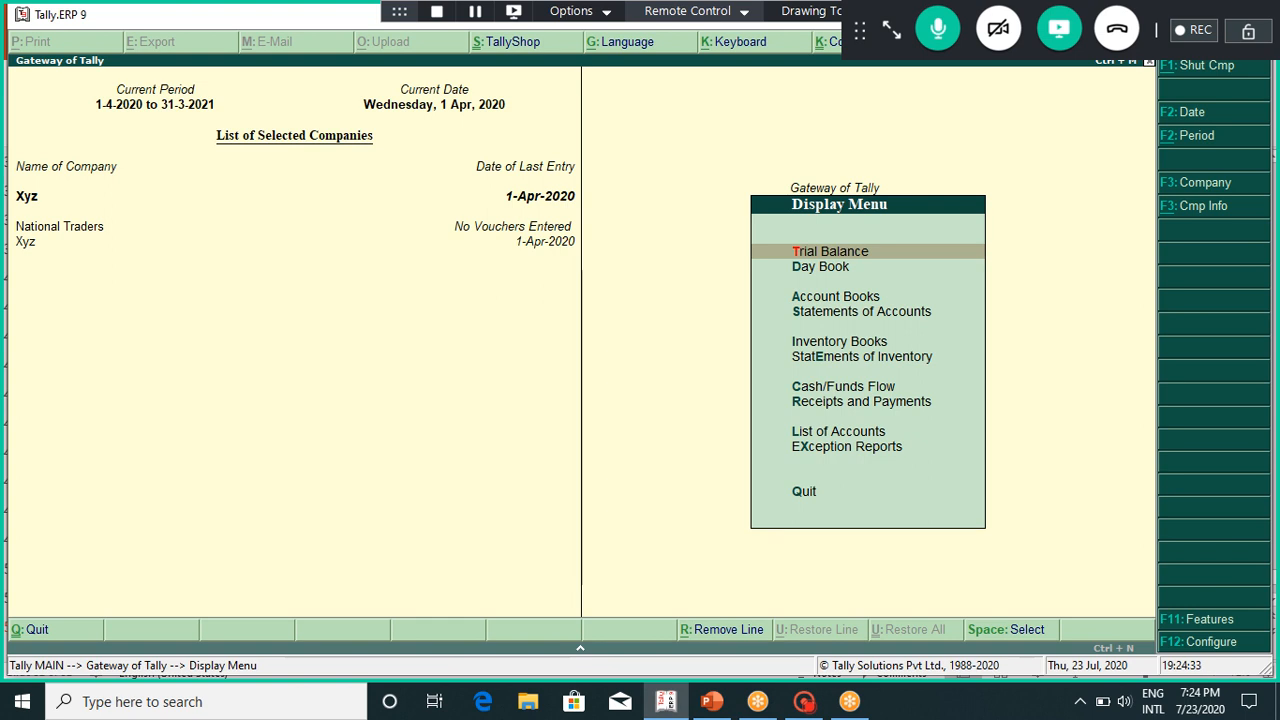
key("Return")
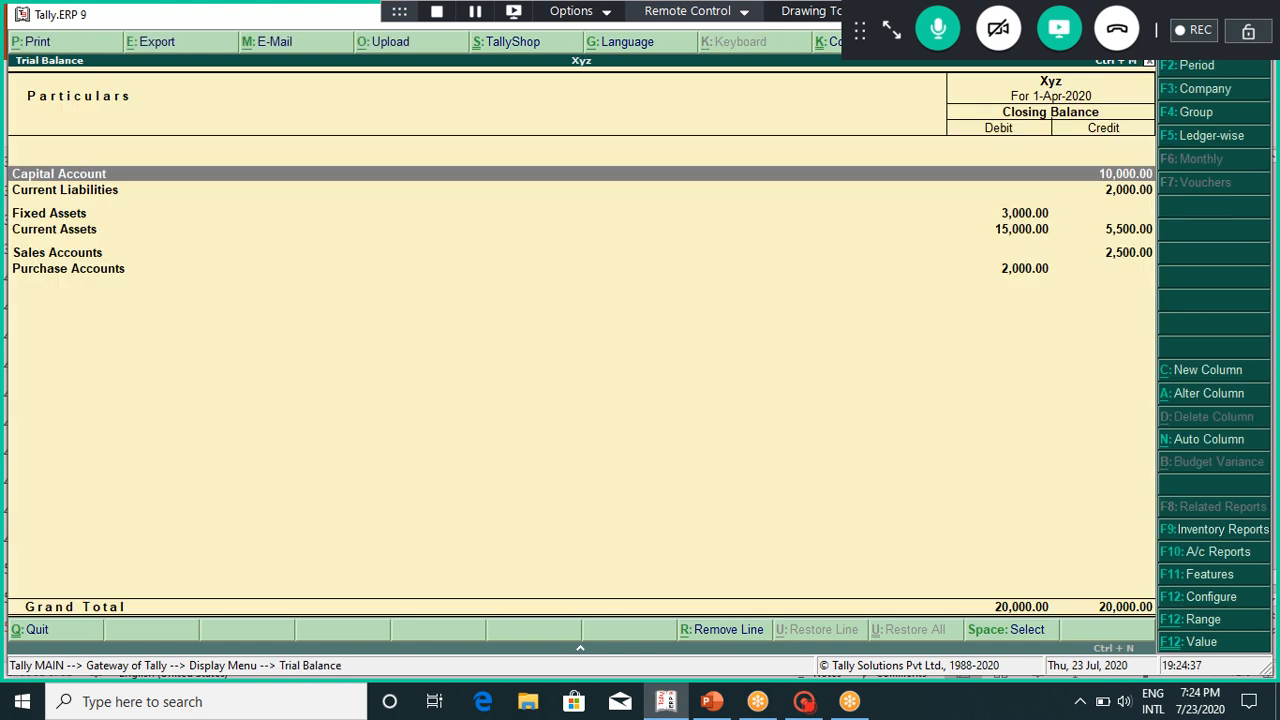
key("Return")
key("Return")
key("Return")
key("Escape")
key("Escape")
key("Escape")
key("Escape")
Step: Review the 1-Apr-2020 Day Book listing Contra, Payment, Receipt, Sales and Purchase vouchers
key("Down")
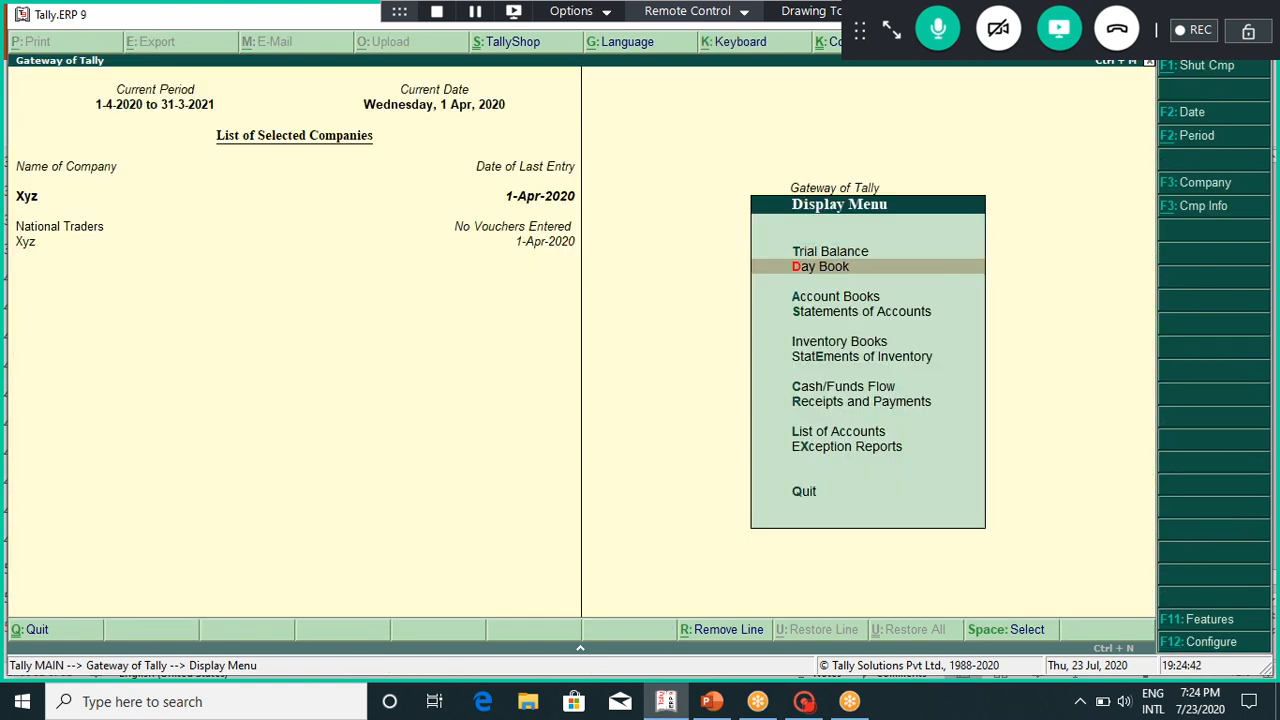
key("Return")
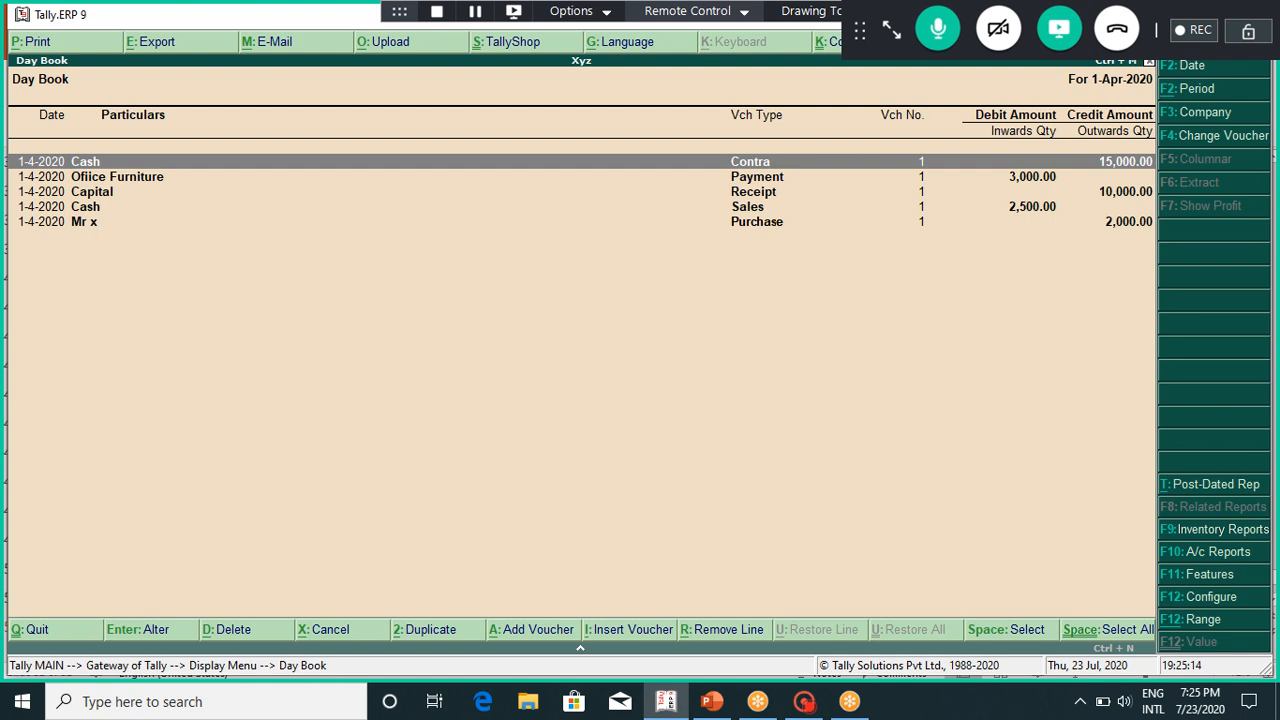
key("Escape")
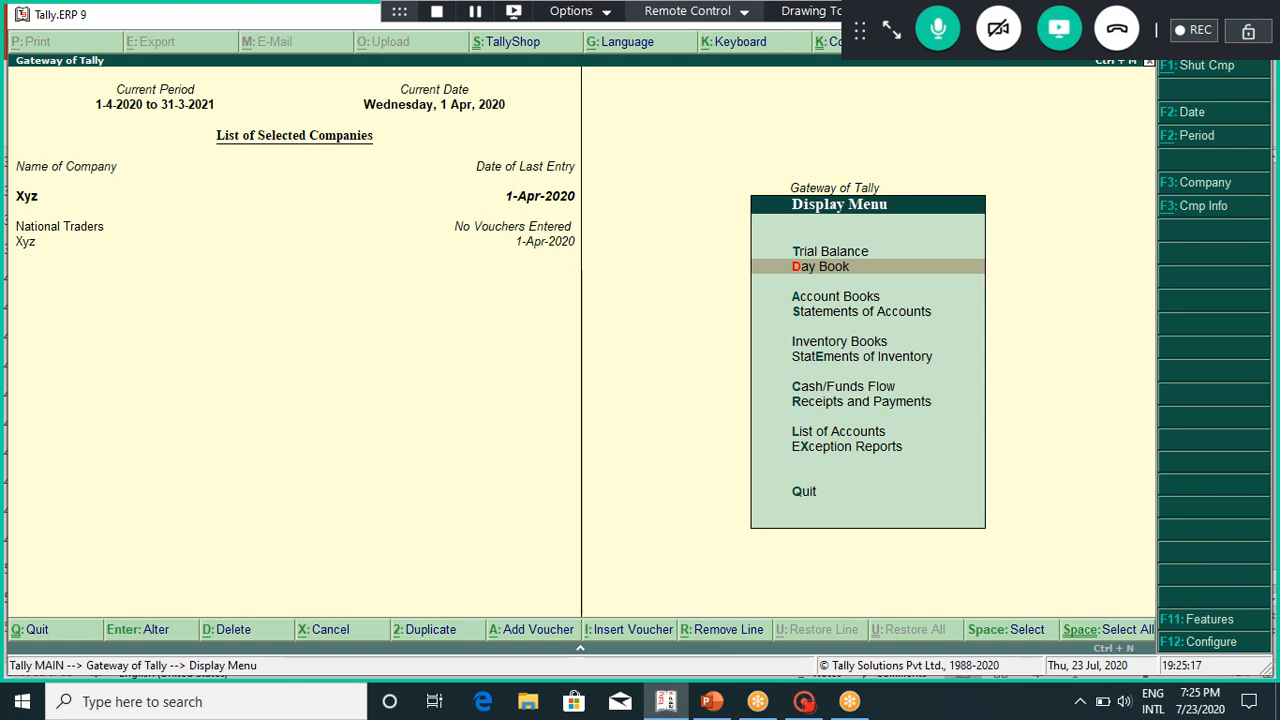
Step: Check the Cash/Bank Book summary under Account Books, skipping the Ledger report
key("Down")
key("Return")
key("Return")
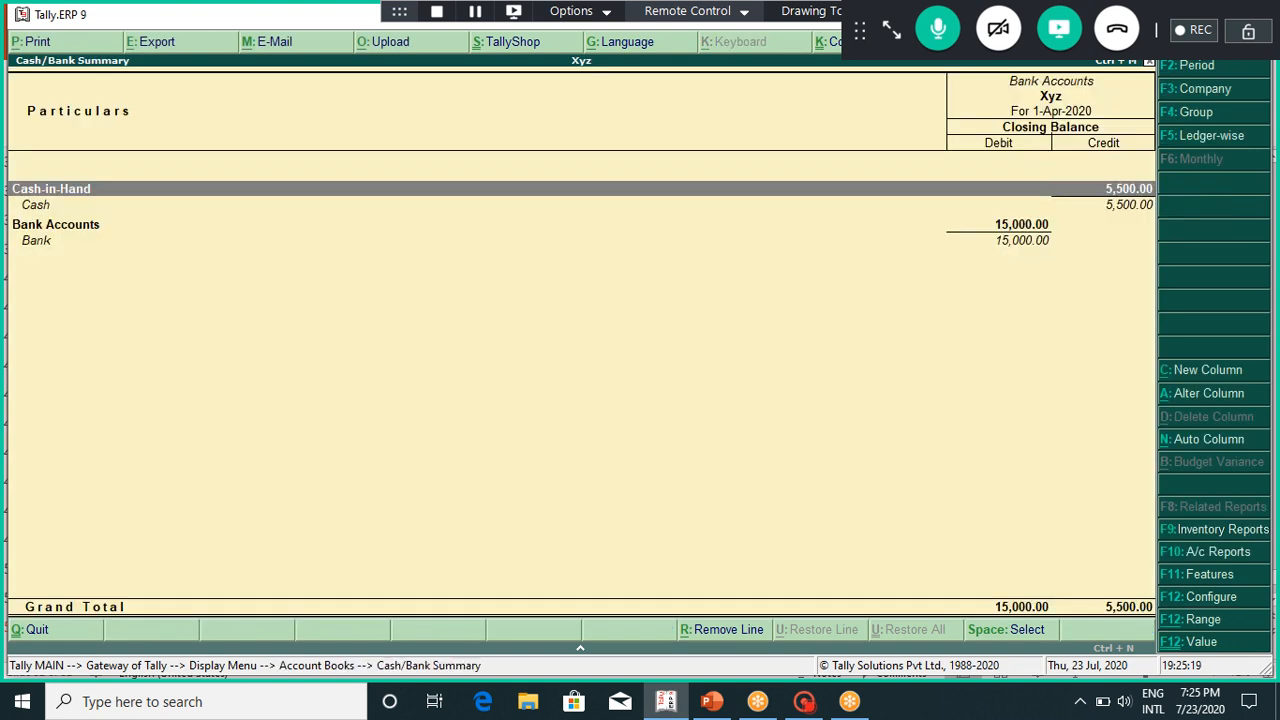
key("Escape")
key("Down")
key("Return")
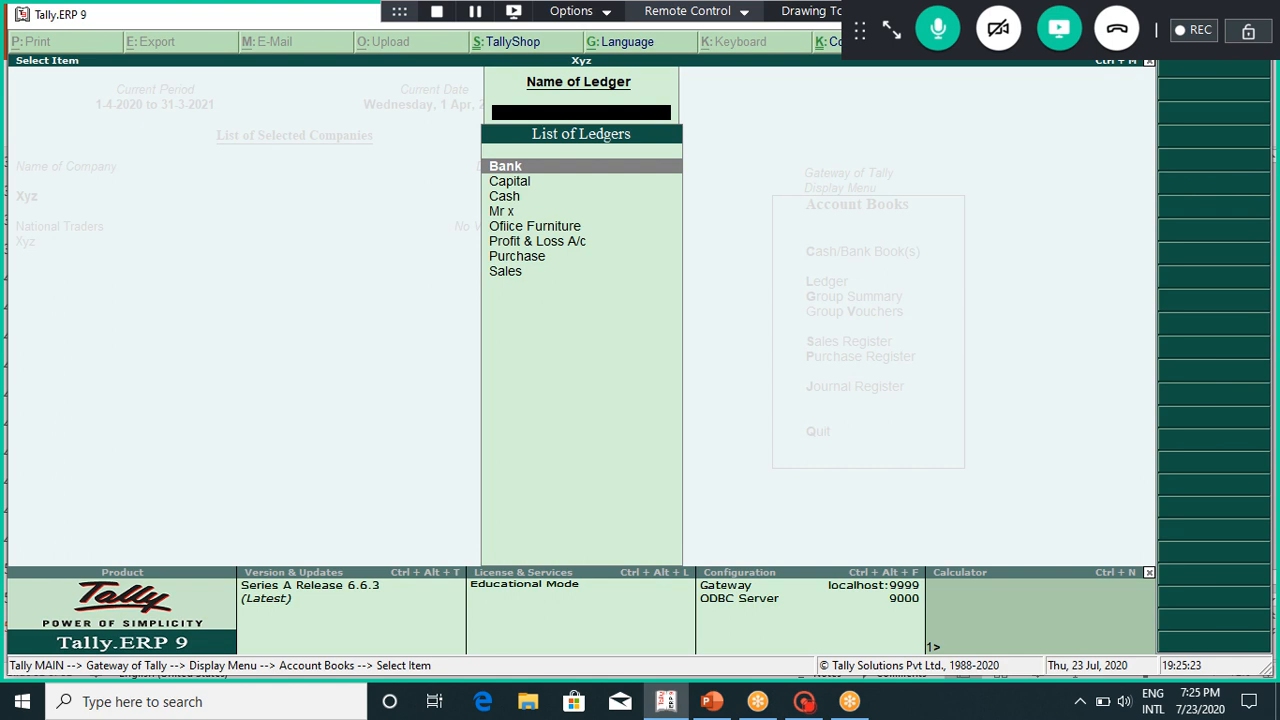
key("Escape")
key("Escape")
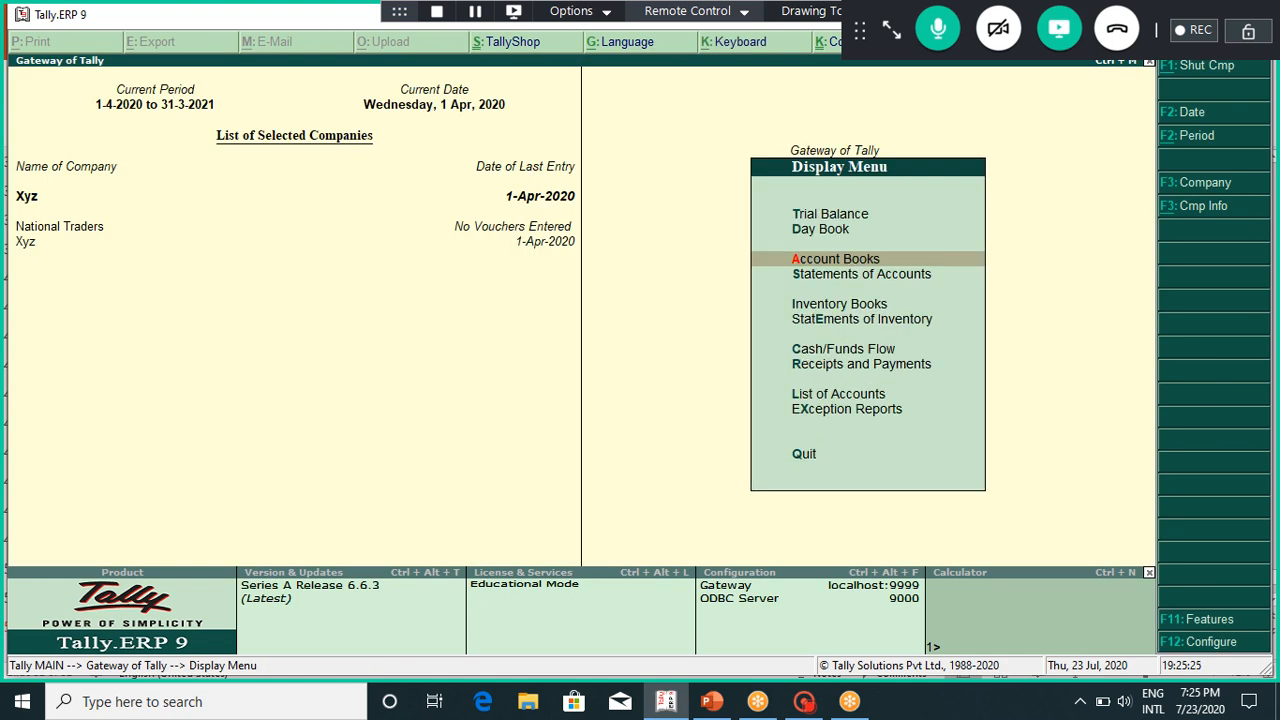
key("Escape")
Step: Browse the List of Accounts showing 28 groups and 8 ledgers
key("Return")
key("Down")
key("Down")
key("Down")
key("Down")
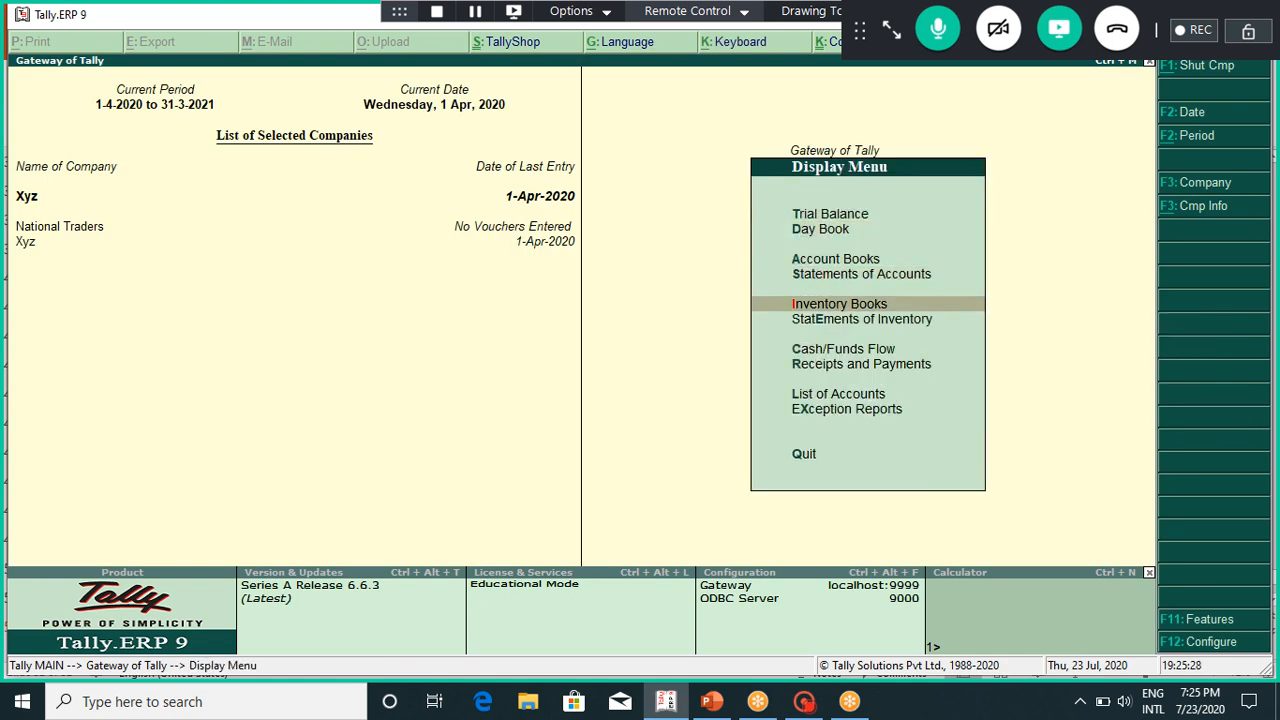
key("Down")
key("Down")
key("Down")
key("Down")
key("Return")
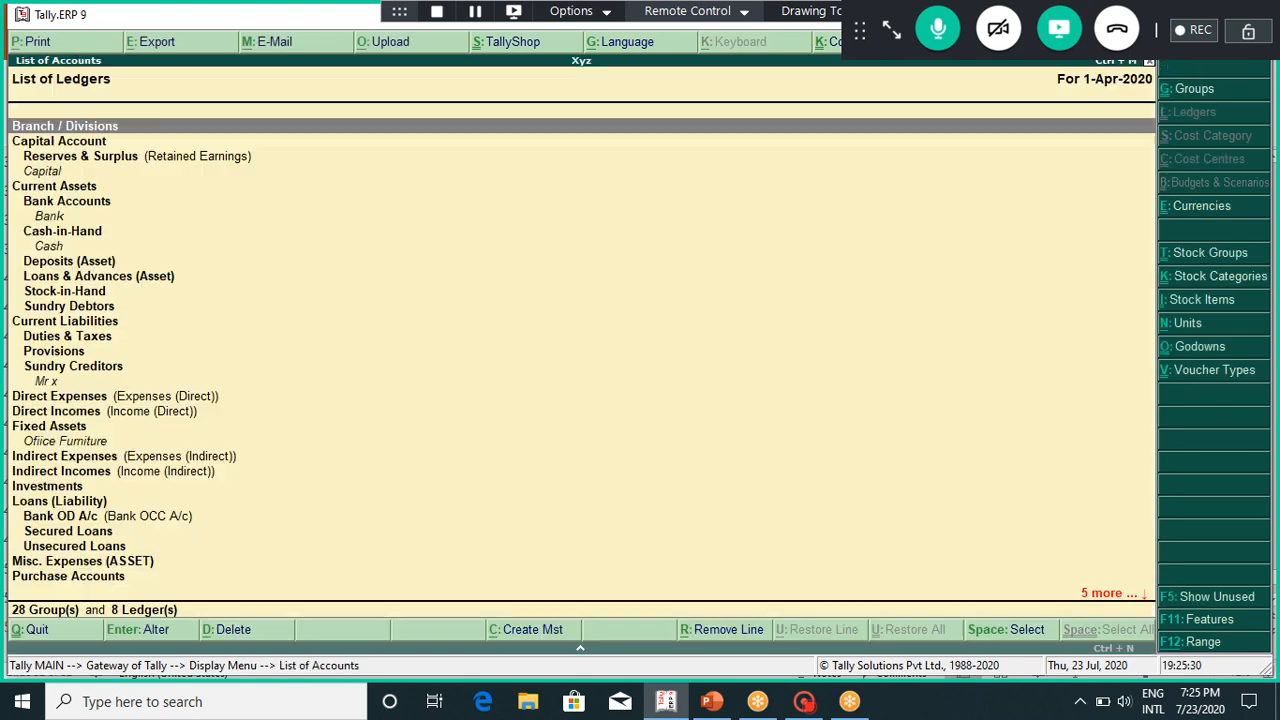
key("Down")
key("Down")
key("Down")
key("Down")
key("Down")
key("Down")
key("Down")
key("Down")
key("Down")
key("Down")
key("Down")
key("Down")
key("Down")
key("Down")
key("Down")
key("Down")
key("Down")
key("Down")
key("Down")
key("Down")
key("Down")
key("Down")
key("Down")
key("Down")
key("Down")
key("Down")
key("Down")
key("Down")
key("Down")
key("Up")
key("Up")
key("Up")
key("Up")
key("Up")
key("Up")
key("Up")
key("Up")
key("Up")
key("Up")
key("Up")
key("Up")
key("Up")
key("Up")
key("Up")
key("Up")
key("Up")
key("Up")
key("Up")
key("Up")
key("Escape")
key("Down")
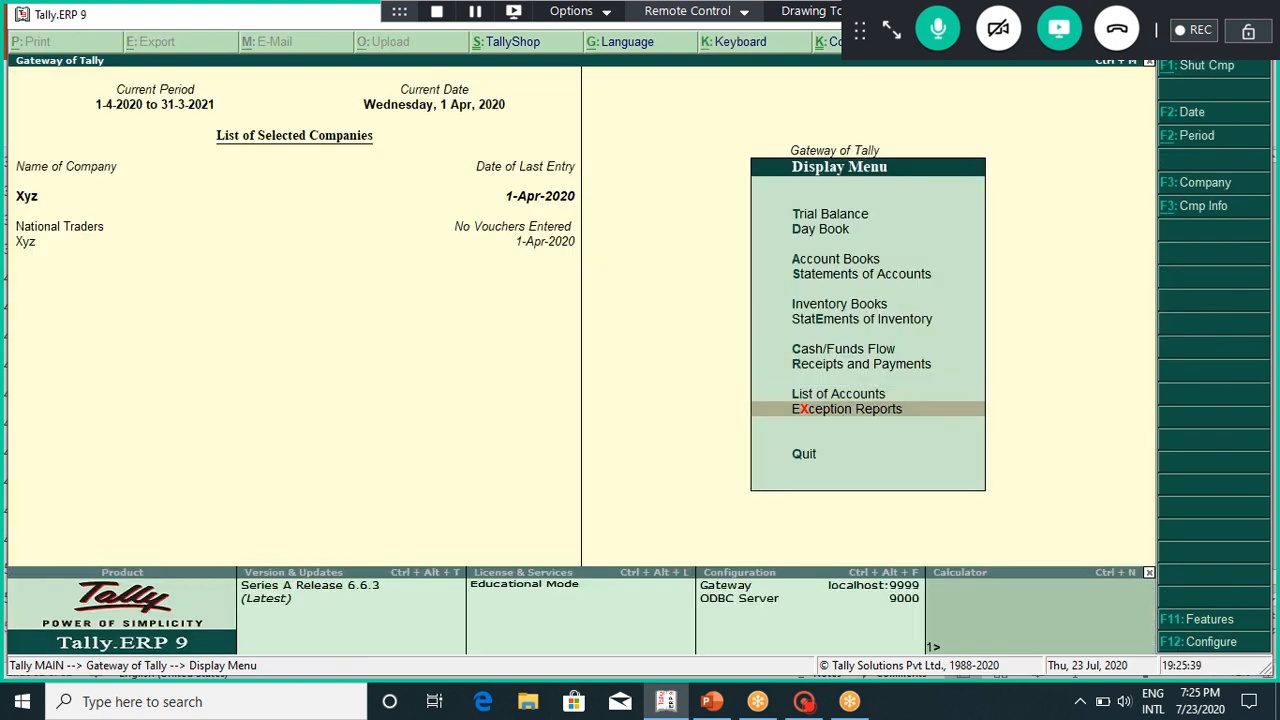
Step: View the Exception Reports menu, then return to the Gateway of Tally
key("Return")
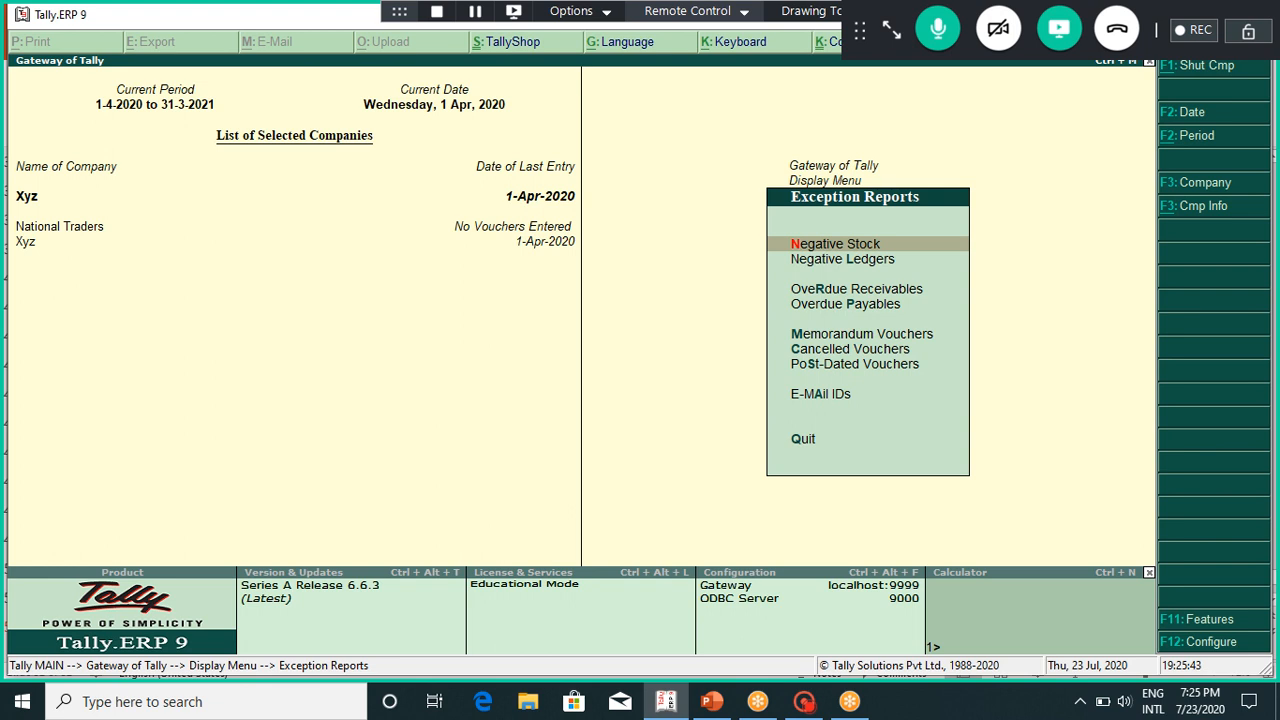
key("Escape")
key("Escape")
key("Up")
key("Up")
key("Up")
key("Up")
key("Up")
key("Up")
key("Up")
key("Up")
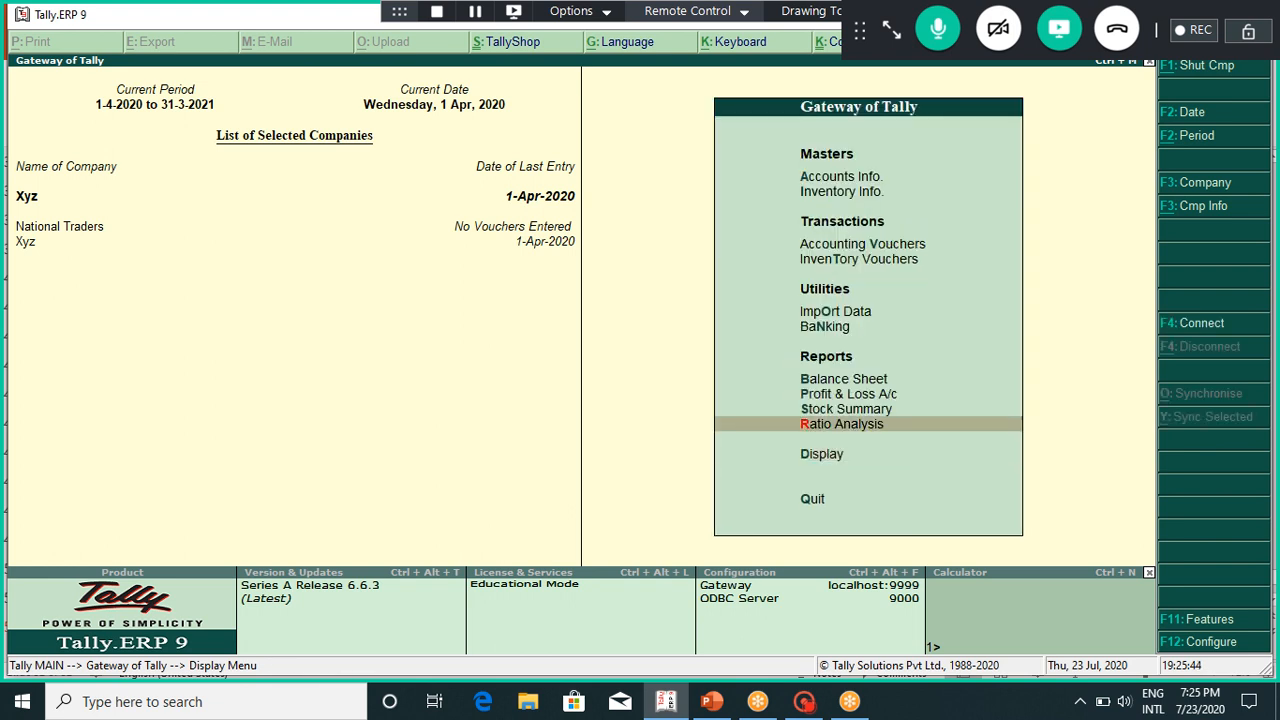